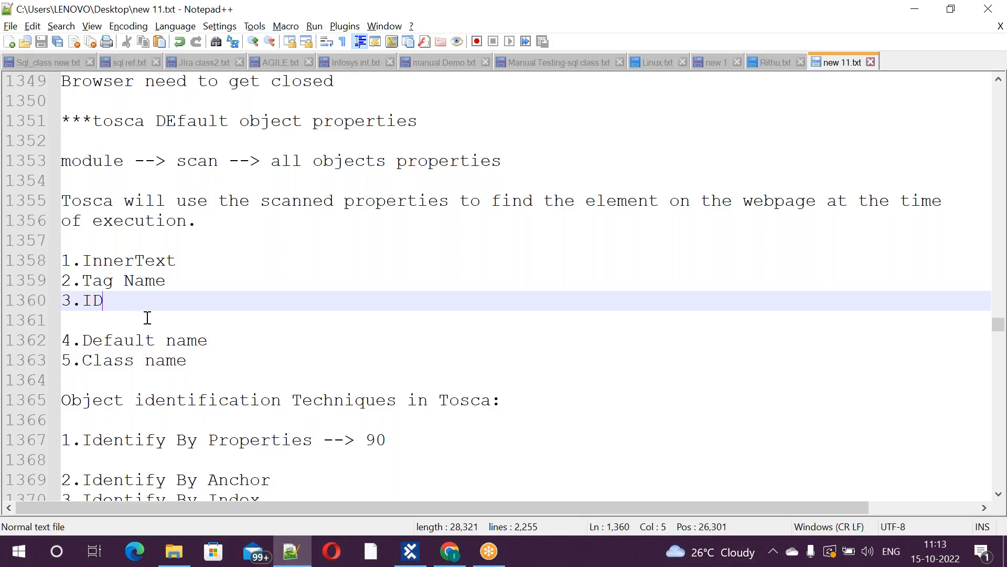
# Step: Read through the notes on Tosca's default object properties and object identification techniques
pyautogui.press('Down')
pyautogui.press('Down')
pyautogui.press('Down')
pyautogui.press('Down')
pyautogui.press('Down')
pyautogui.press('Down')
pyautogui.press('Down')
pyautogui.press('Down')
pyautogui.press('Down')
pyautogui.press('Down')
pyautogui.press('Down')
pyautogui.press('Down')
pyautogui.press('Down')
pyautogui.press('Down')
pyautogui.press('Down')
pyautogui.press('Down')
pyautogui.press('Down')
pyautogui.press('Down')
pyautogui.press('Down')
pyautogui.press('Down')
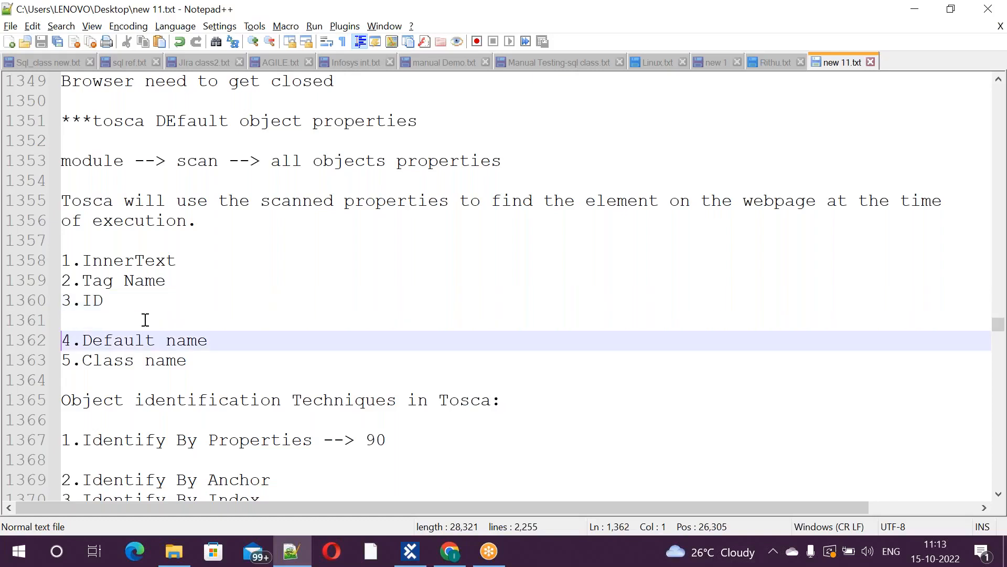
pyautogui.press('Down')
pyautogui.press('Down')
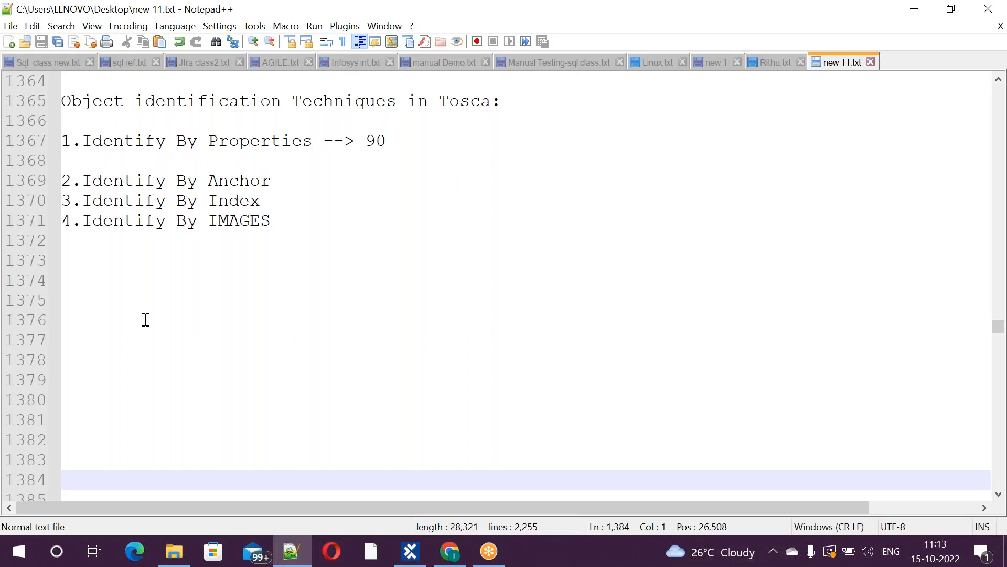
# Step: Switch to Tosca Commander and inspect the Email value in the Demo Web Shop-Credentials step of DemoWebShop1's Login test case
pyautogui.hotkey('alt', 'Tab')
pyautogui.hotkey('alt', 'Tab')
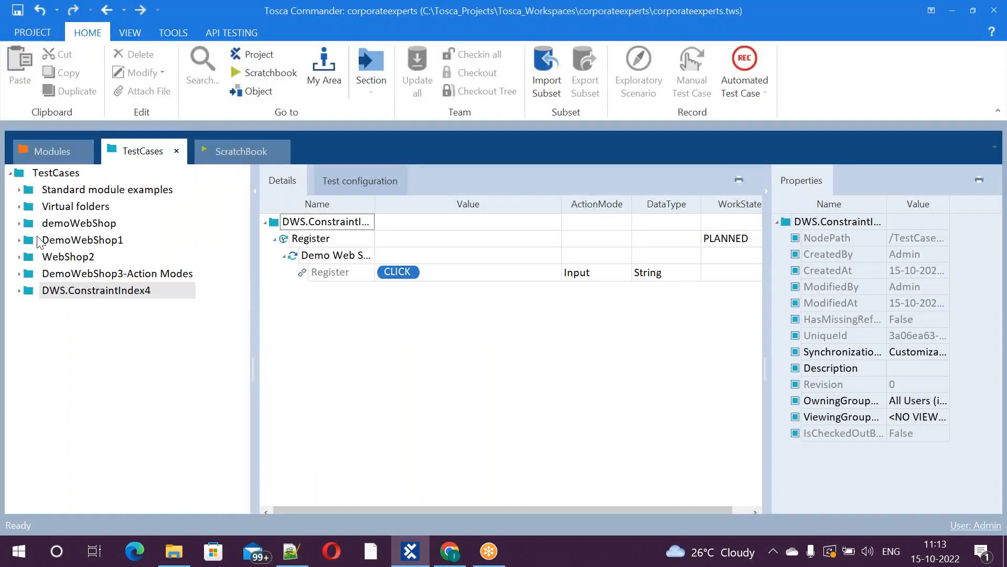
pyautogui.click(20, 240)
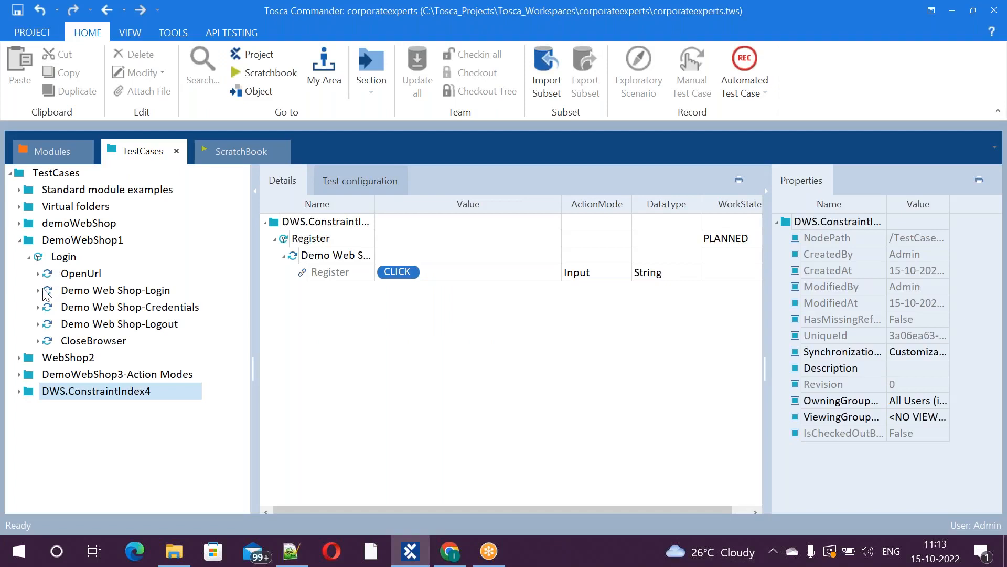
pyautogui.click(39, 307)
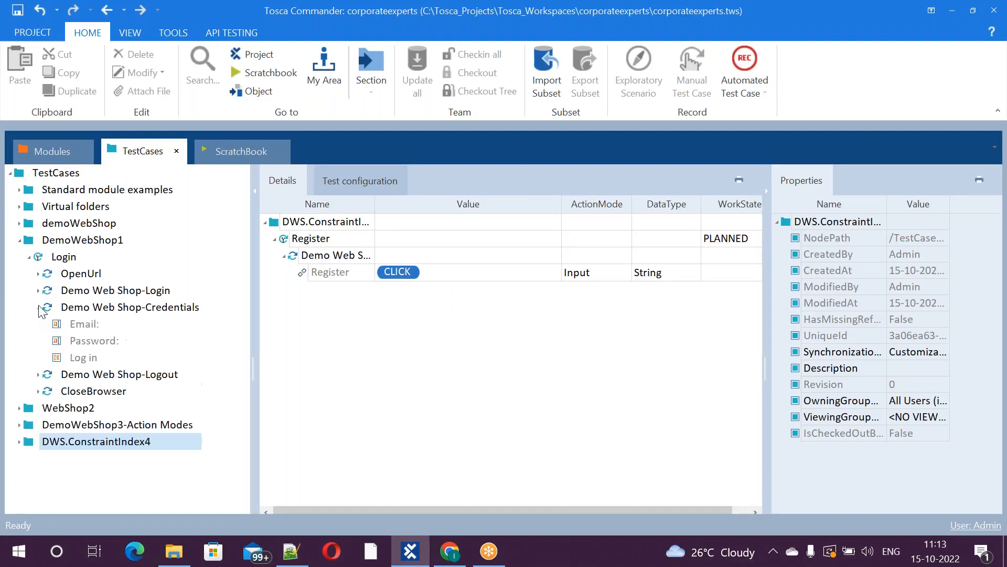
pyautogui.click(81, 326)
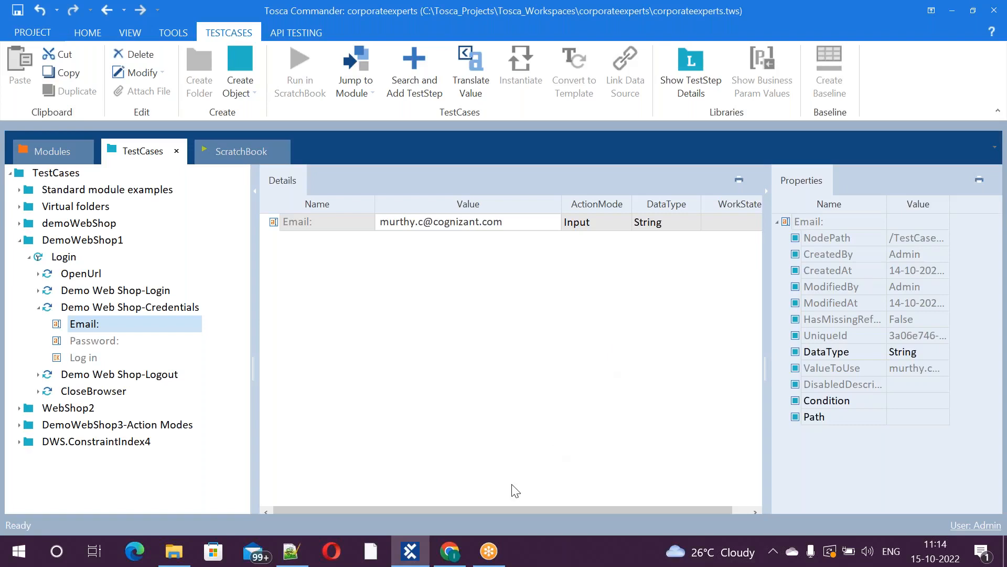
# Step: Compare the Demo Web Shop Register page in Chrome with the scanned Demo Web Shop module under ConstraintIndex4 in Tosca Commander
pyautogui.click(445, 555)
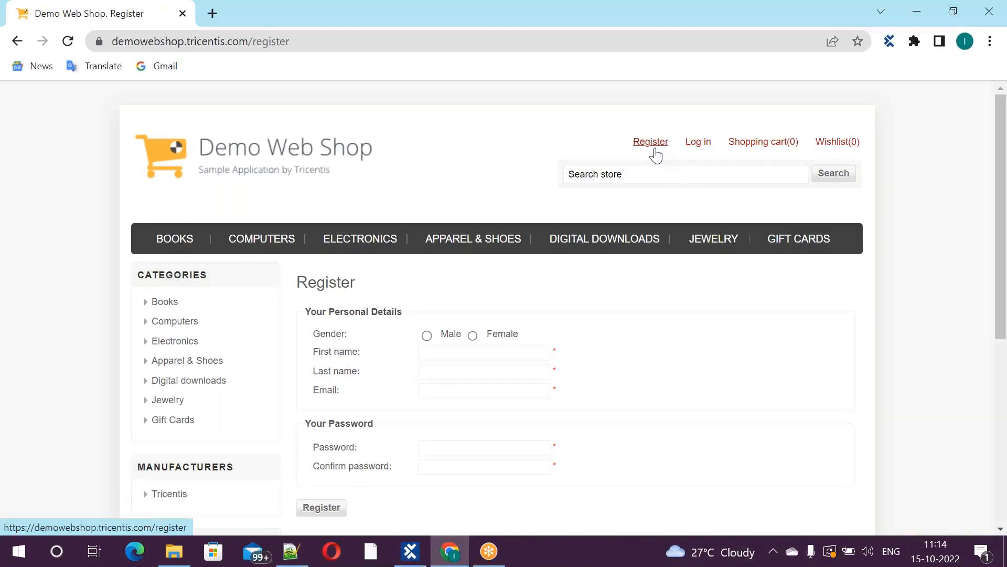
pyautogui.hotkey('alt', 'Tab')
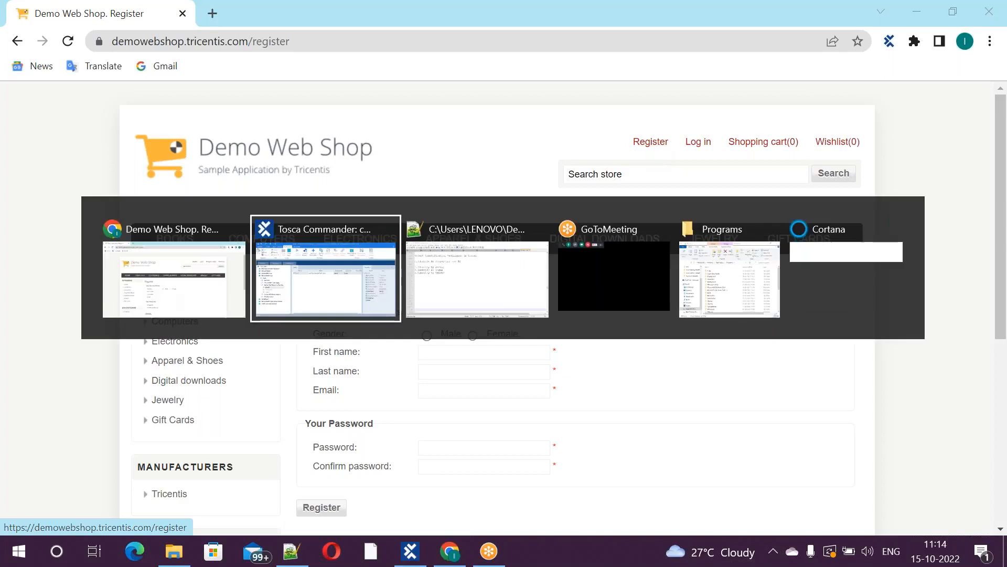
pyautogui.click(53, 157)
pyautogui.click(64, 273)
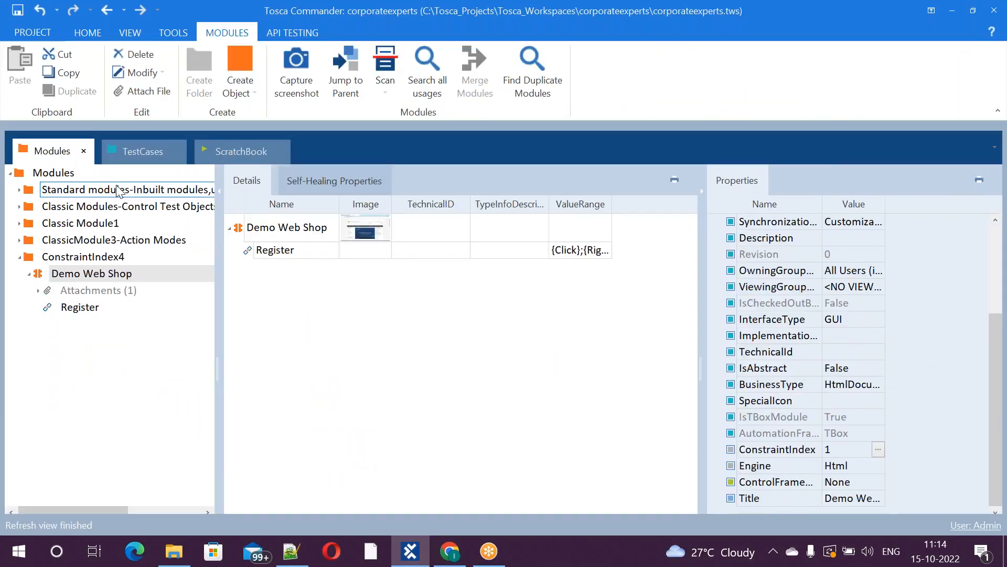
pyautogui.hotkey('alt', 'Tab')
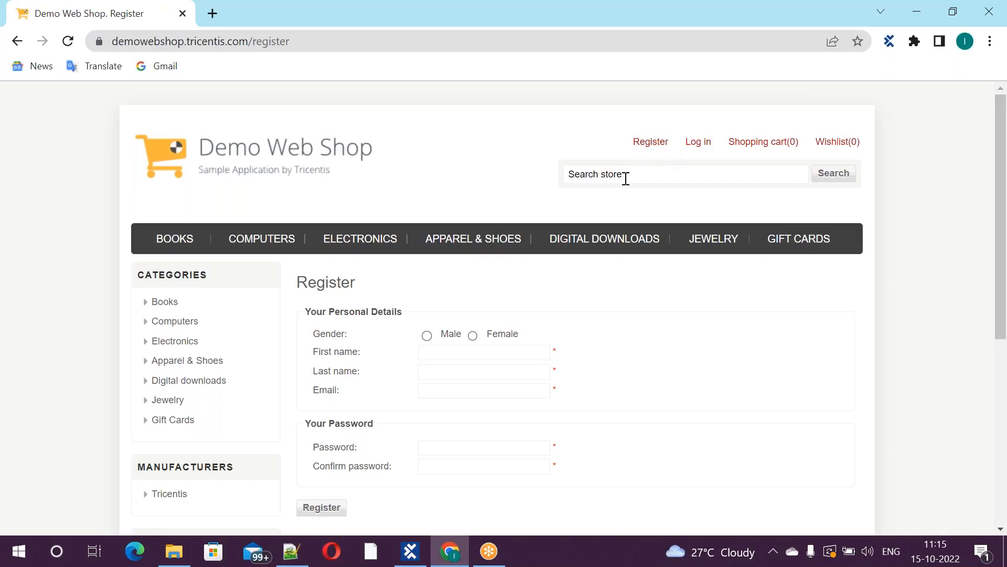
pyautogui.hotkey('alt', 'Tab')
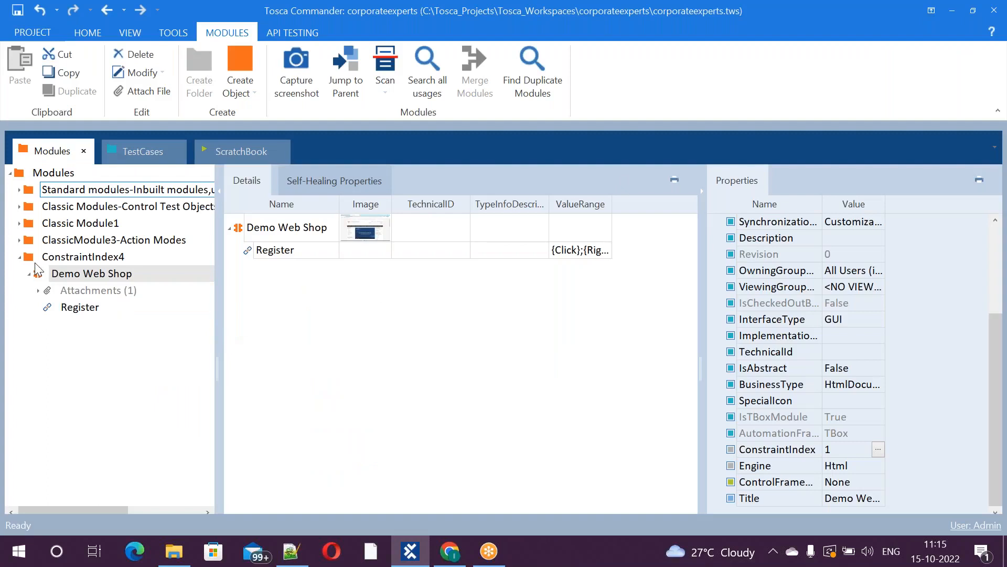
pyautogui.click(20, 257)
# Step: Switch to Notepad++ and add the line "Tosca will identify the objects using properties only" directly below "1.Identify By Properties"
pyautogui.hotkey('alt', 'Tab')
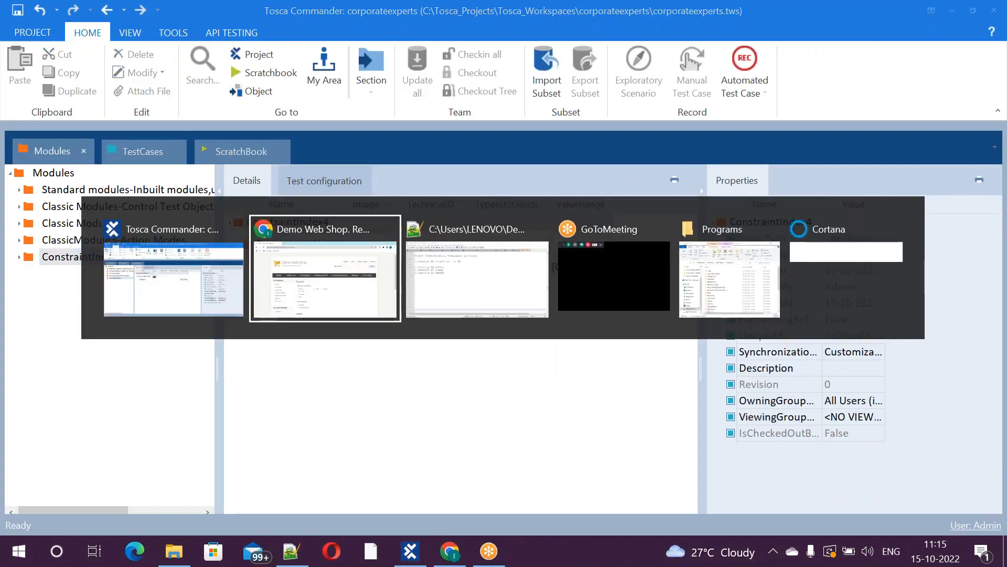
pyautogui.hotkey('alt', 'Tab')
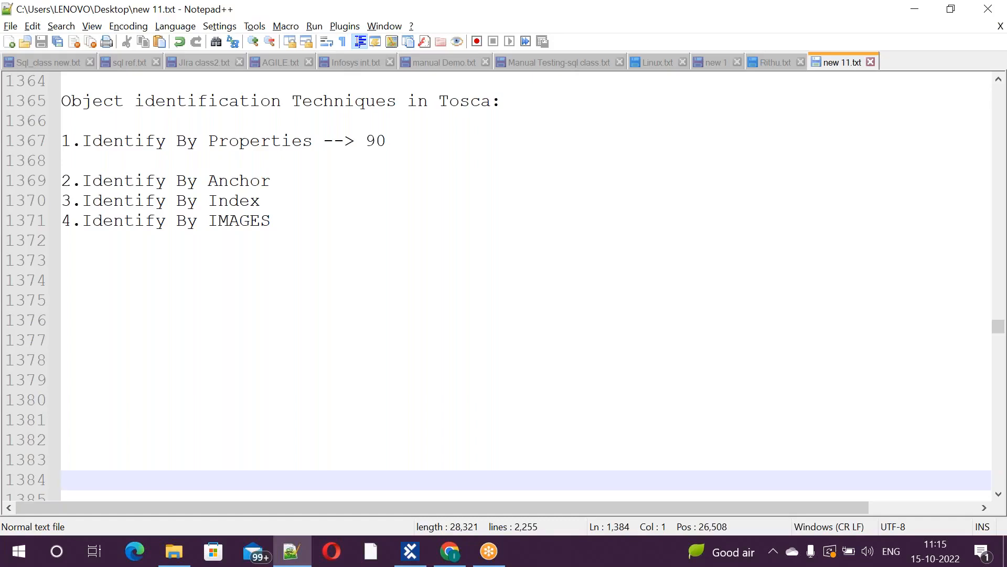
pyautogui.click(401, 142)
pyautogui.press('Return')
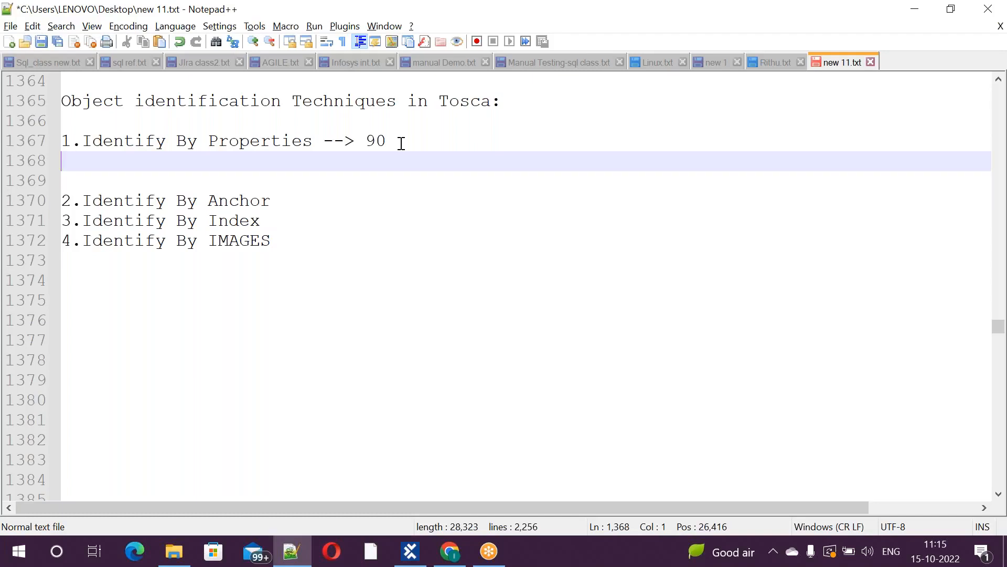
pyautogui.write('Tosca ')
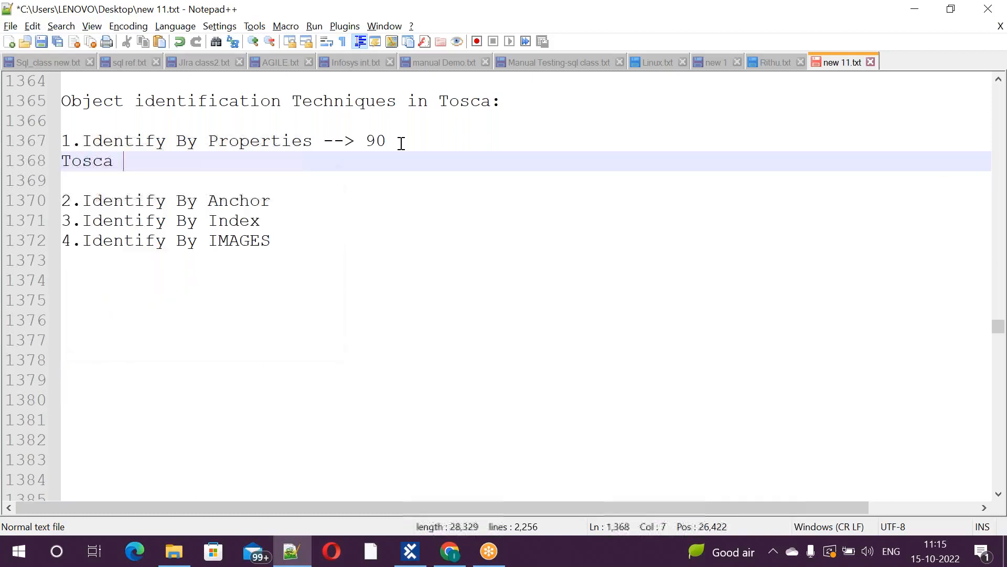
pyautogui.write('will id')
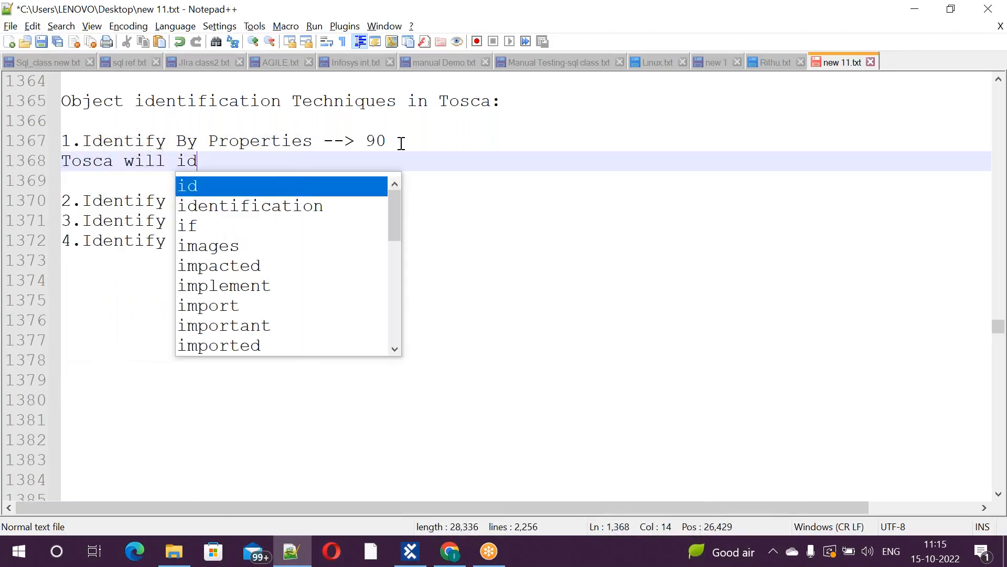
pyautogui.write('entify ')
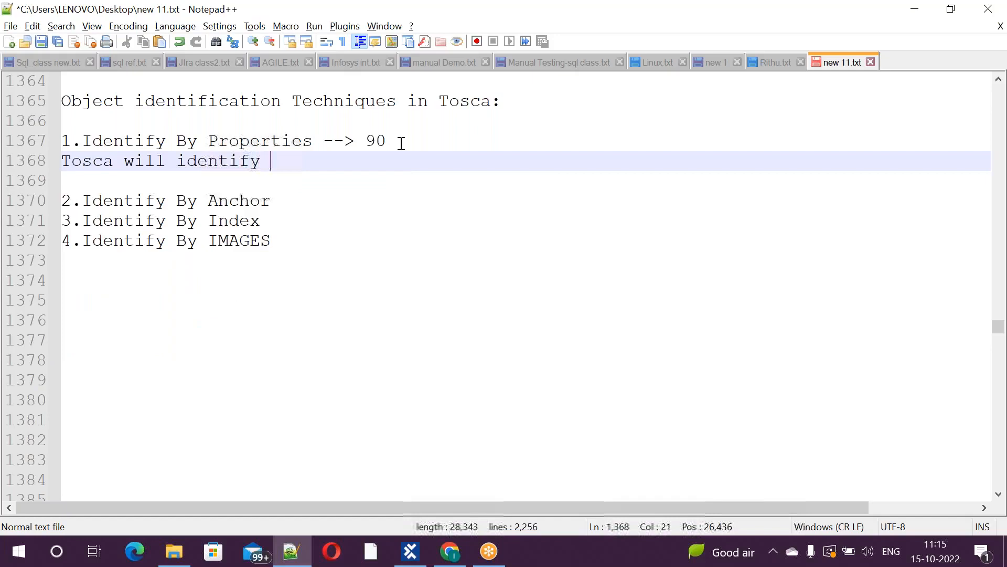
pyautogui.write('the ob')
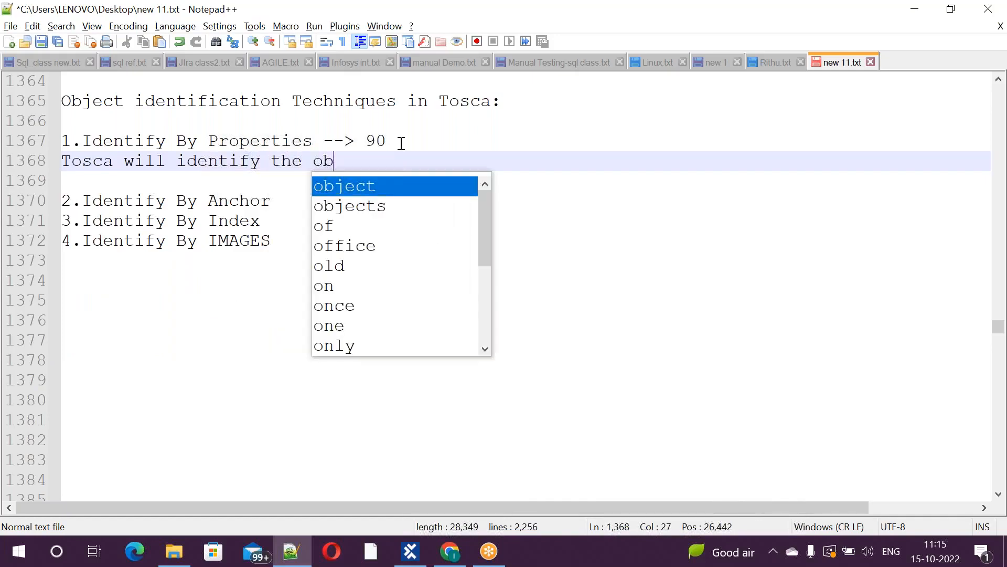
pyautogui.write('jects us')
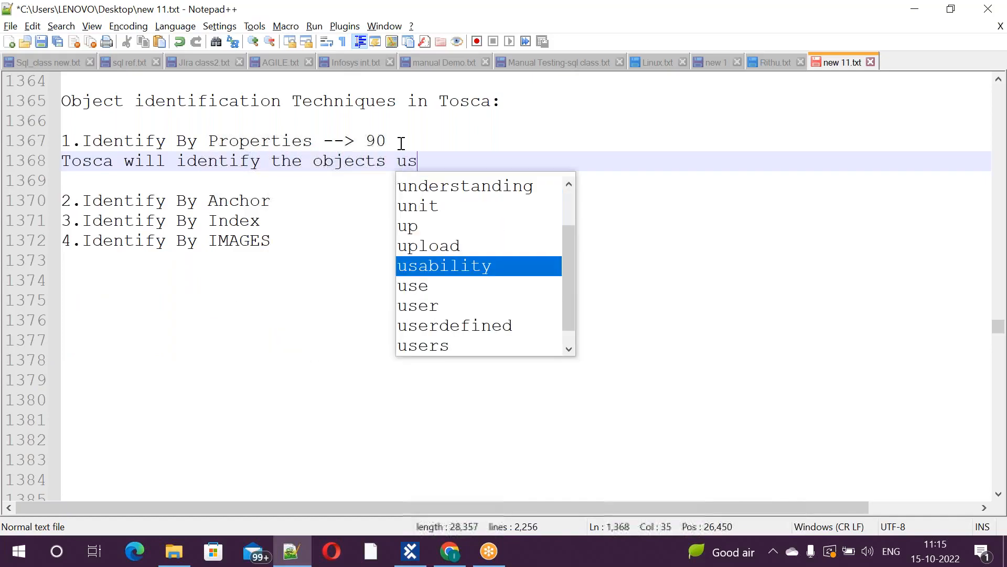
pyautogui.write('ing prop')
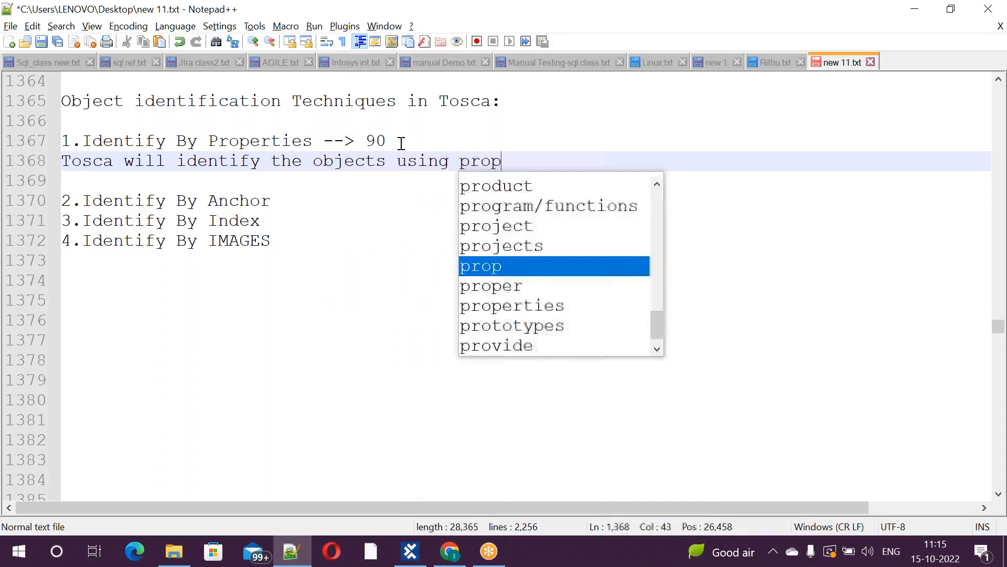
pyautogui.write('erties o')
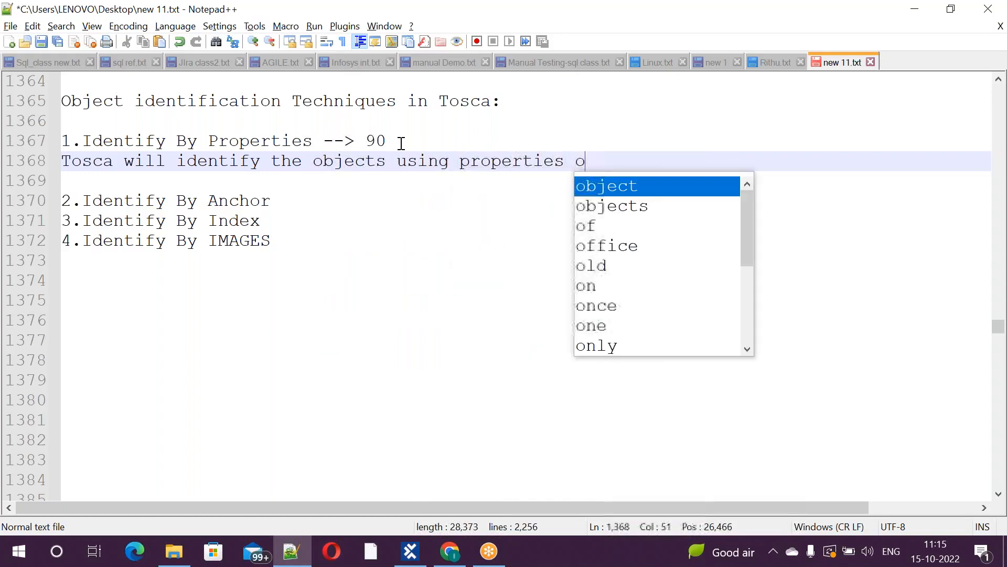
pyautogui.write('nly')
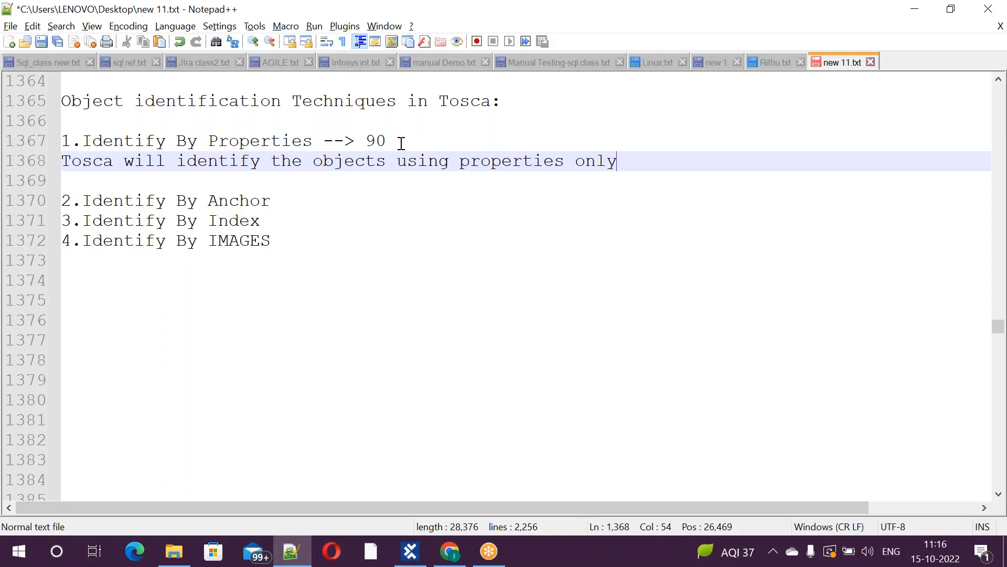
# Step: Add the line "Technical Properties --> Developer properties" below the sentence about identifying objects using properties
pyautogui.press('Return')
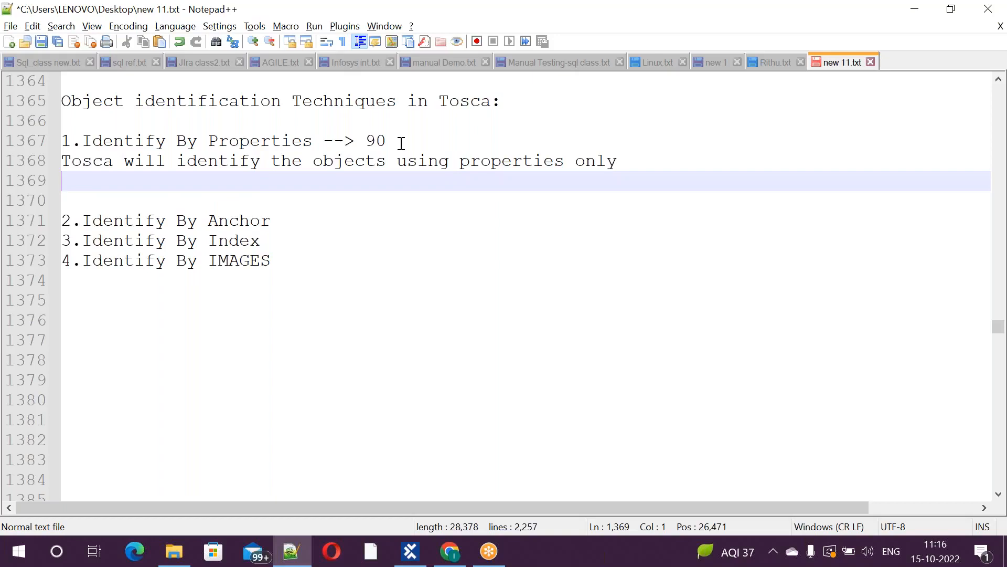
pyautogui.write('Tech')
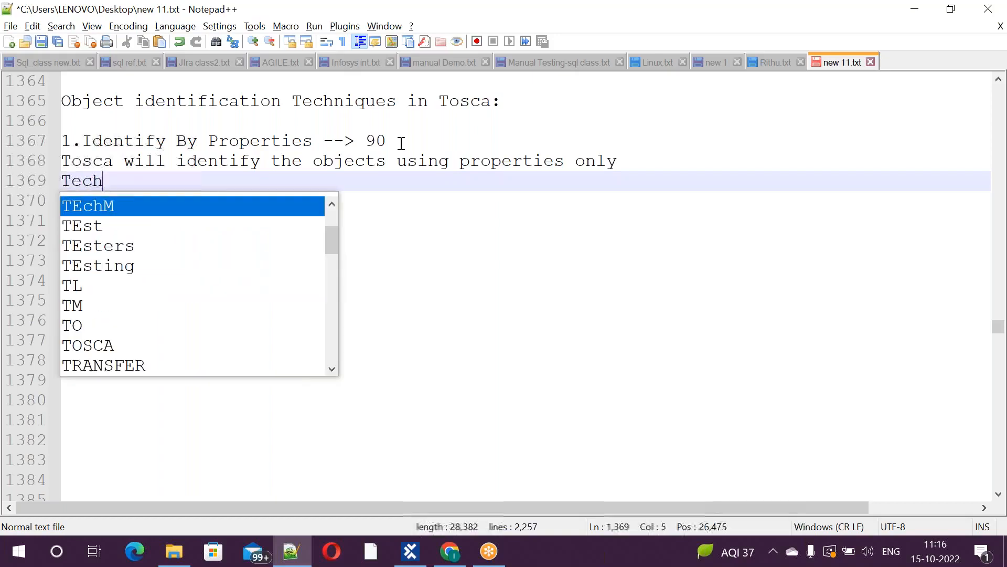
pyautogui.write('nical ')
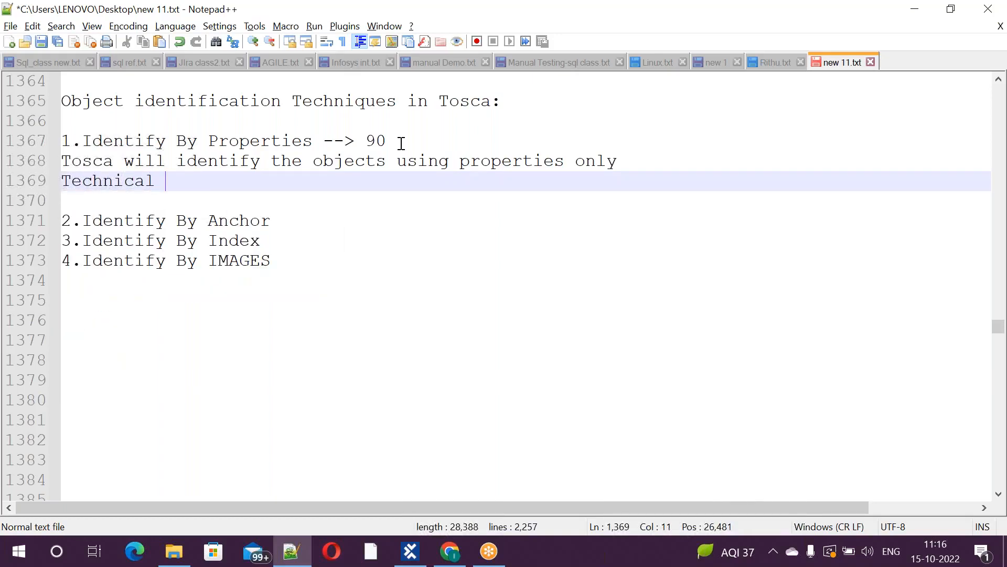
pyautogui.write('Proper')
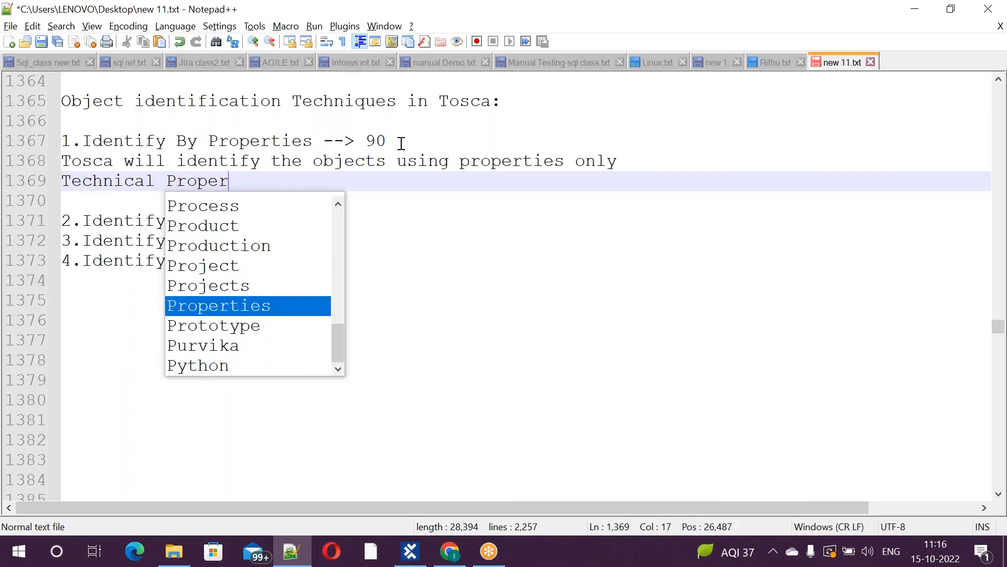
pyautogui.write('ties --')
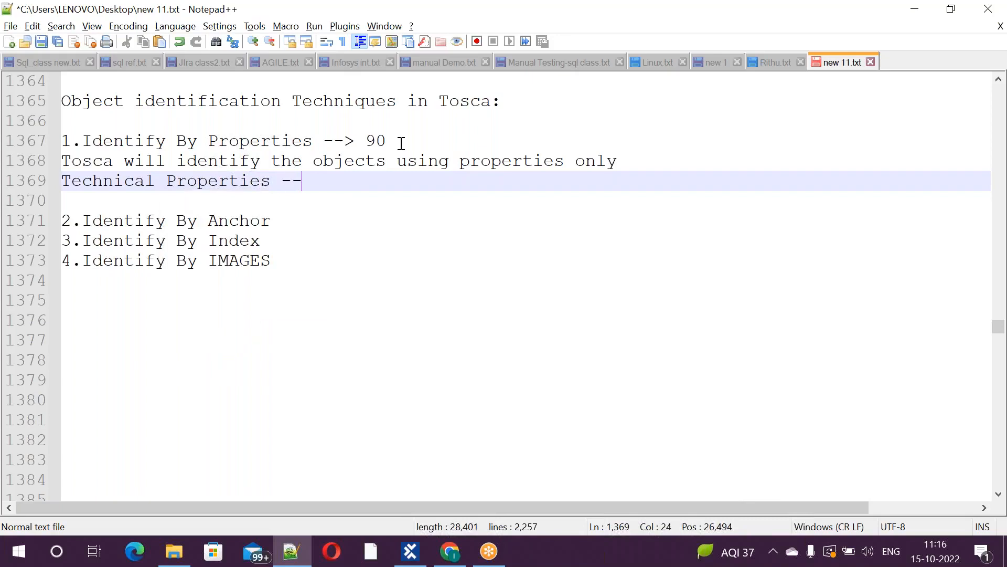
pyautogui.write('> Devel')
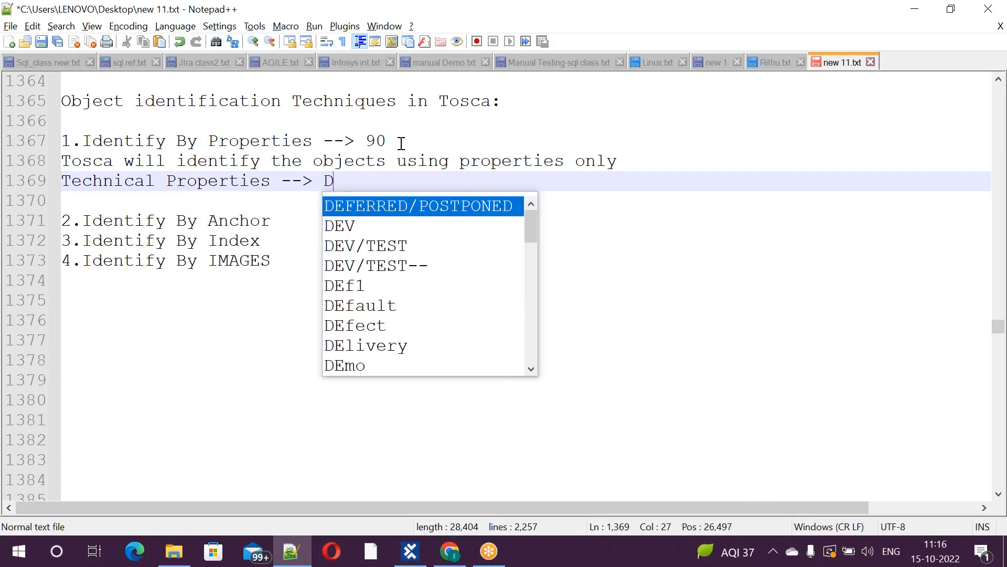
pyautogui.write('erties')
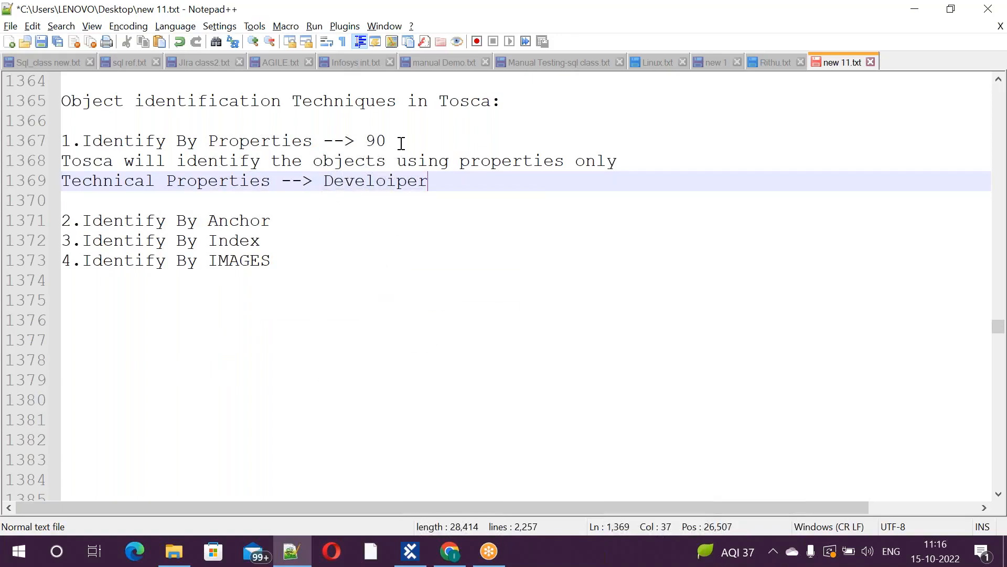
pyautogui.press('BackSpace')
pyautogui.press('BackSpace')
pyautogui.press('BackSpace')
pyautogui.press('BackSpace')
pyautogui.press('BackSpace')
pyautogui.write('per p')
pyautogui.write('ropertie')
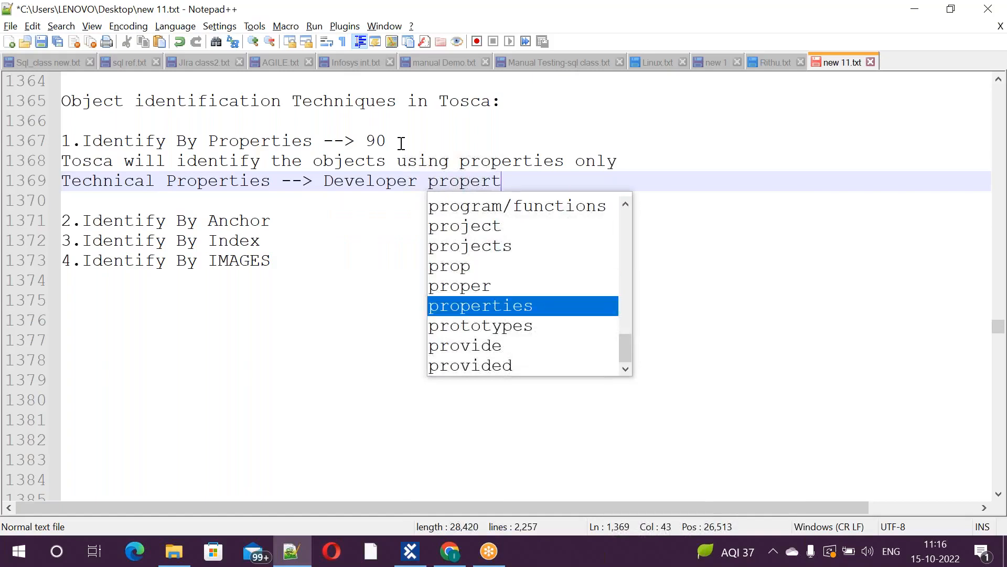
pyautogui.write('s')
pyautogui.press('Escape')
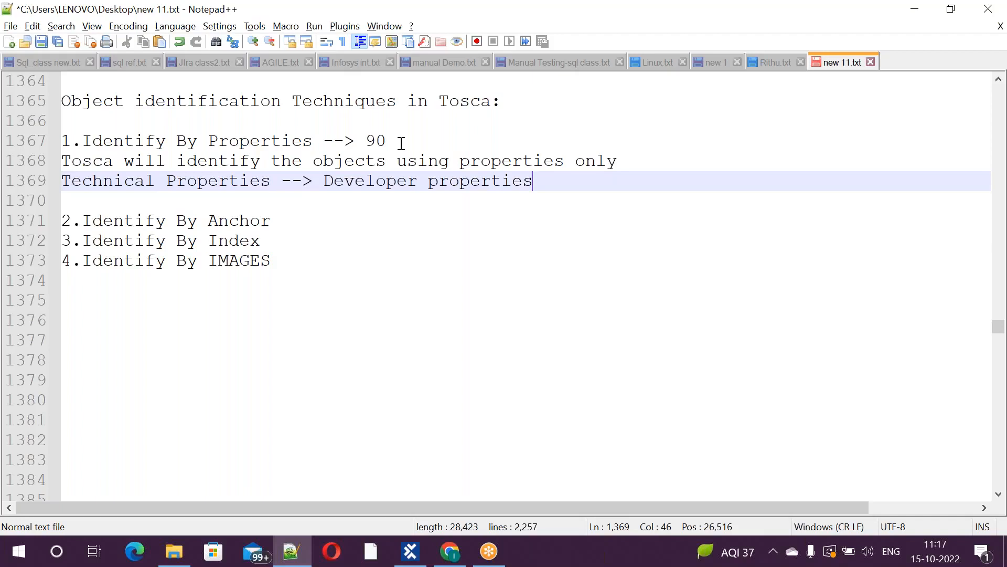
# Step: Review the default object property list and the identification techniques list in the notes
pyautogui.press('Up')
pyautogui.press('Up')
pyautogui.press('Up')
pyautogui.press('Up')
pyautogui.press('Up')
pyautogui.press('Up')
pyautogui.press('Up')
pyautogui.press('Up')
pyautogui.press('Up')
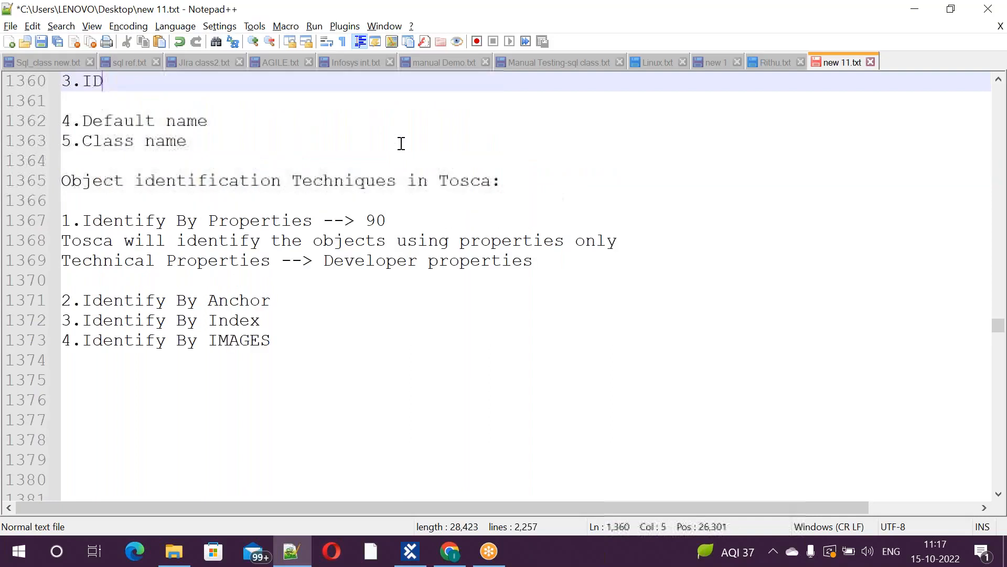
pyautogui.press('Up')
pyautogui.press('Up')
pyautogui.press('Up')
pyautogui.press('Up')
pyautogui.press('Up')
pyautogui.press('Up')
pyautogui.press('Down')
pyautogui.press('Down')
pyautogui.press('Down')
pyautogui.press('Down')
pyautogui.press('Down')
pyautogui.press('Down')
pyautogui.press('Down')
pyautogui.press('Down')
pyautogui.press('Down')
pyautogui.press('Down')
pyautogui.press('Down')
pyautogui.press('Down')
pyautogui.press('Down')
pyautogui.press('Down')
pyautogui.press('Down')
pyautogui.press('Down')
pyautogui.press('Down')
pyautogui.press('Down')
pyautogui.press('Down')
pyautogui.press('Down')
pyautogui.press('Down')
pyautogui.press('Down')
pyautogui.press('Down')
pyautogui.press('Down')
pyautogui.press('Down')
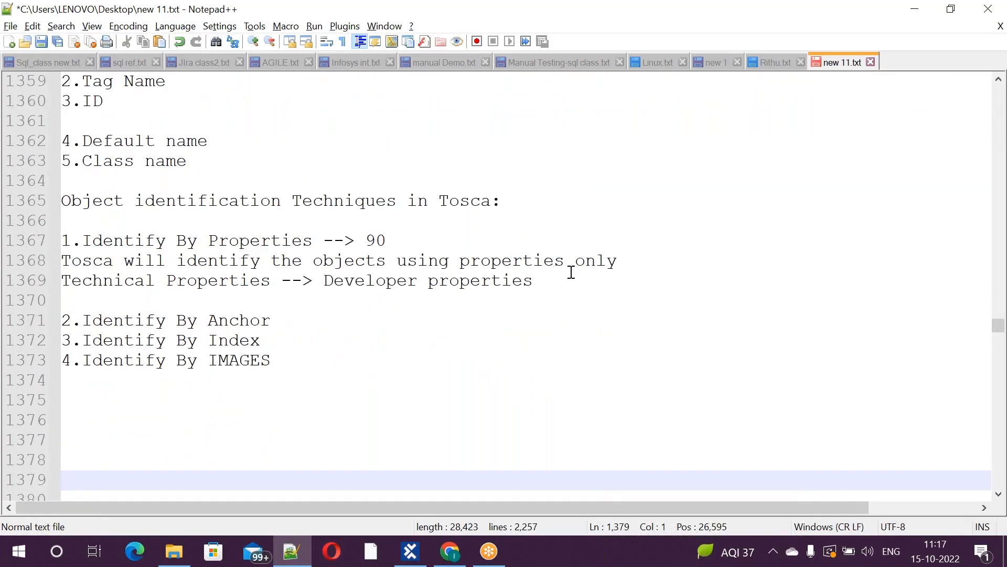
# Step: Add the line "Ex: Tagname,Class name,Innext text,ID" below the Technical Properties line, set off by blank lines
pyautogui.click(549, 281)
pyautogui.press('Return')
pyautogui.press('Return')
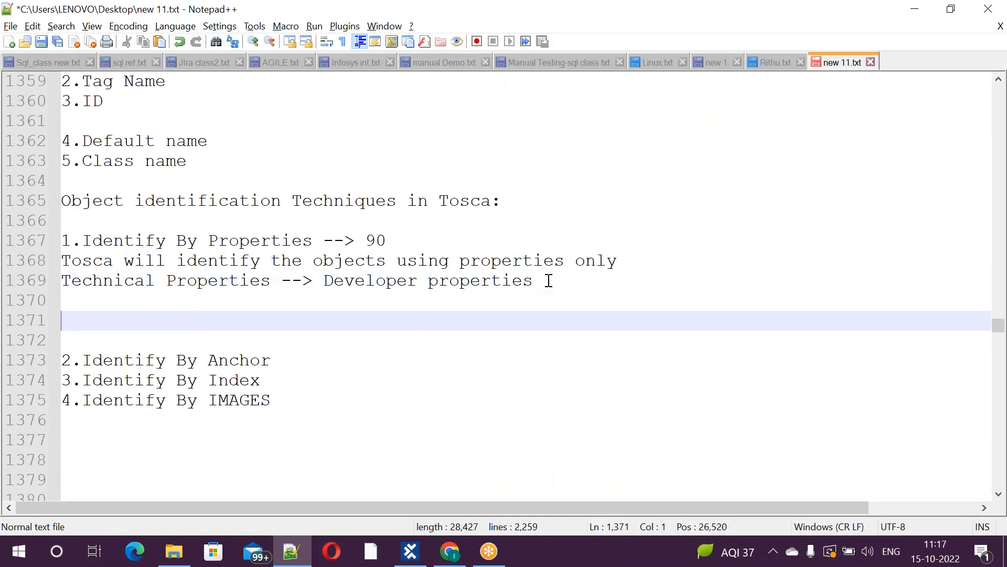
pyautogui.write('E')
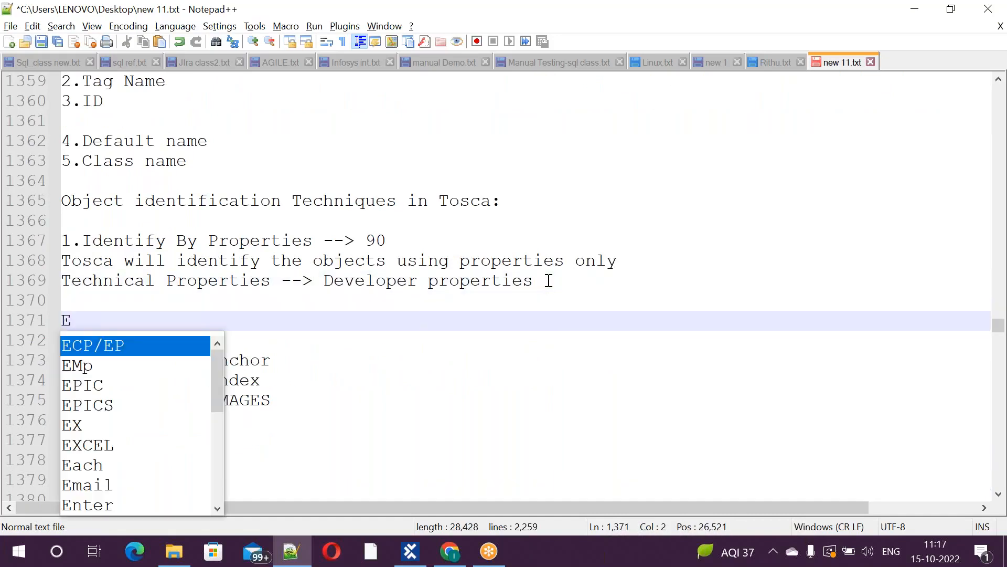
pyautogui.write(':x')
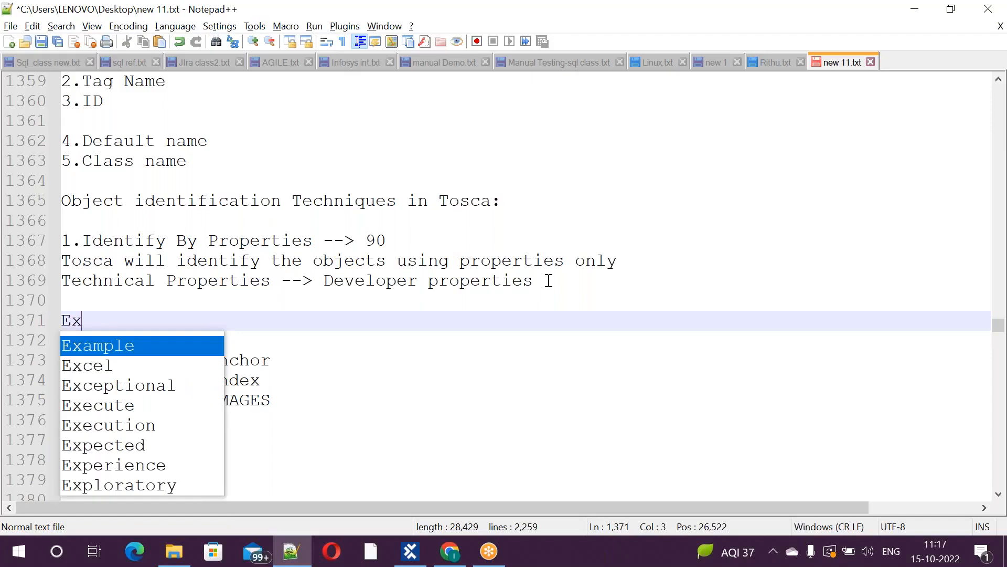
pyautogui.write(': T')
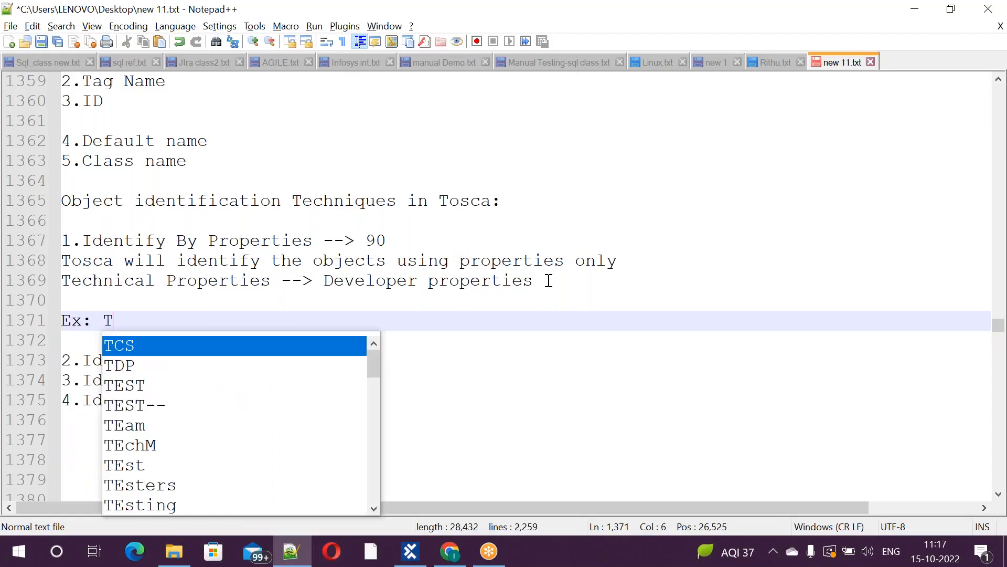
pyautogui.write('agname')
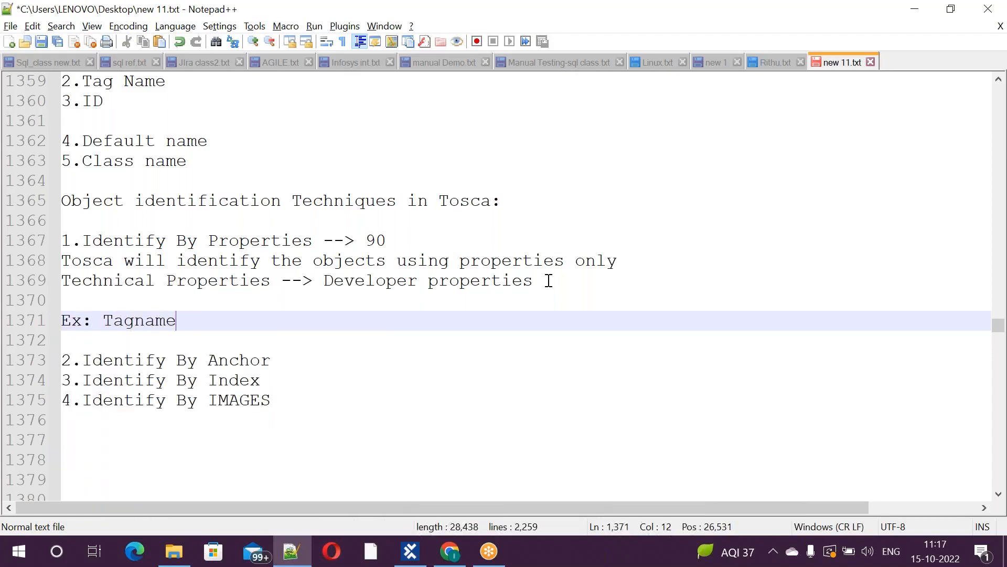
pyautogui.write(',Clas')
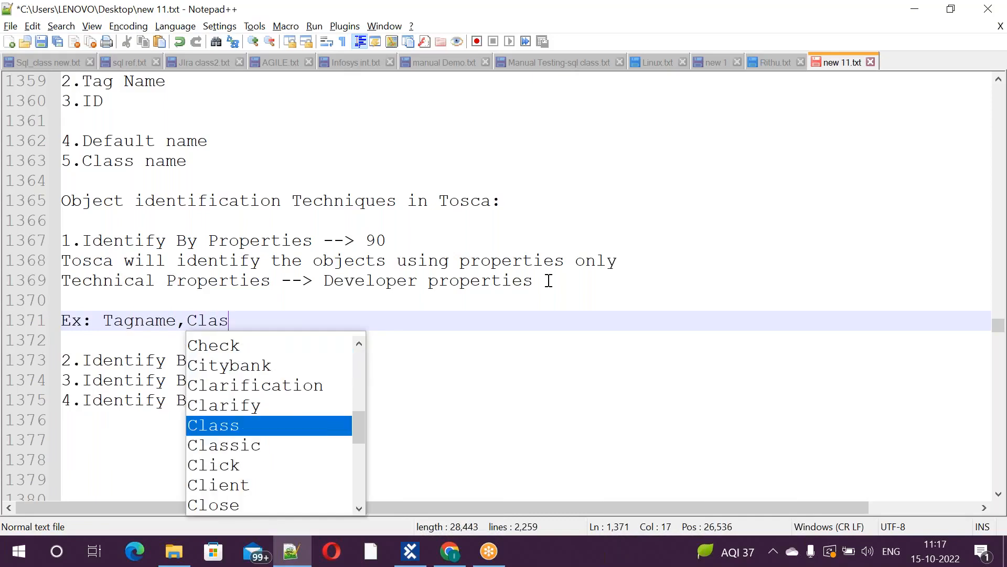
pyautogui.write('s name,')
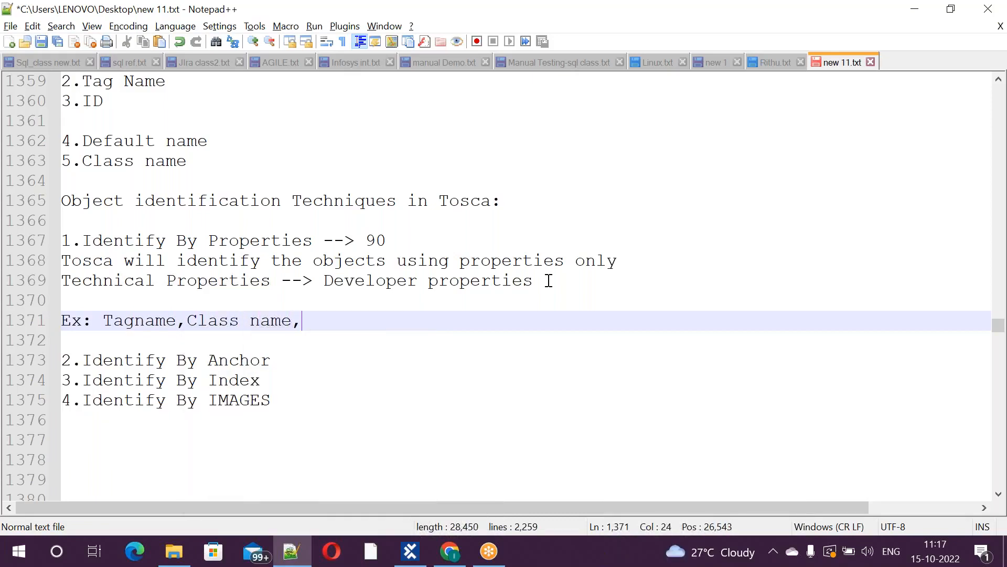
pyautogui.write('Innext text')
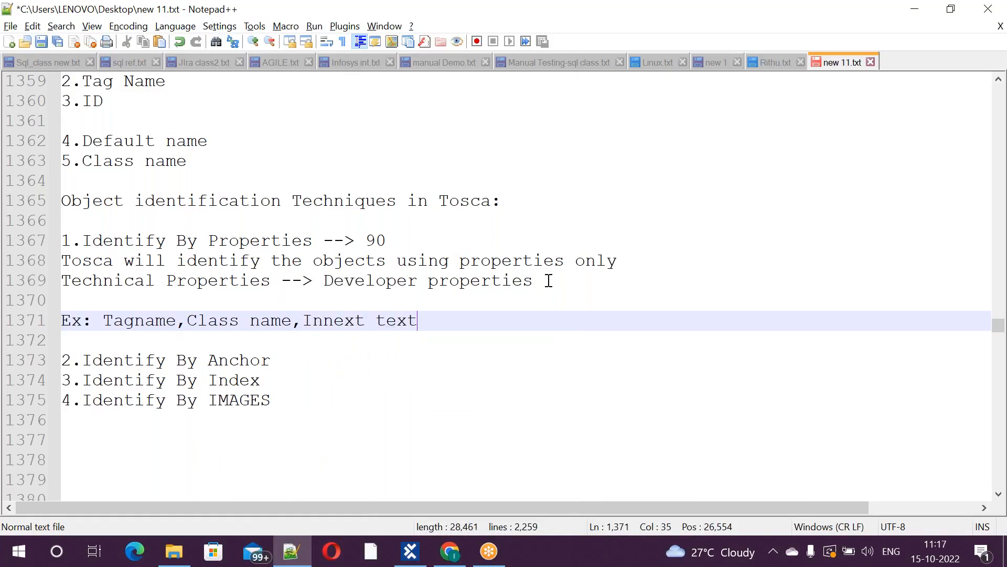
pyautogui.write(',I')
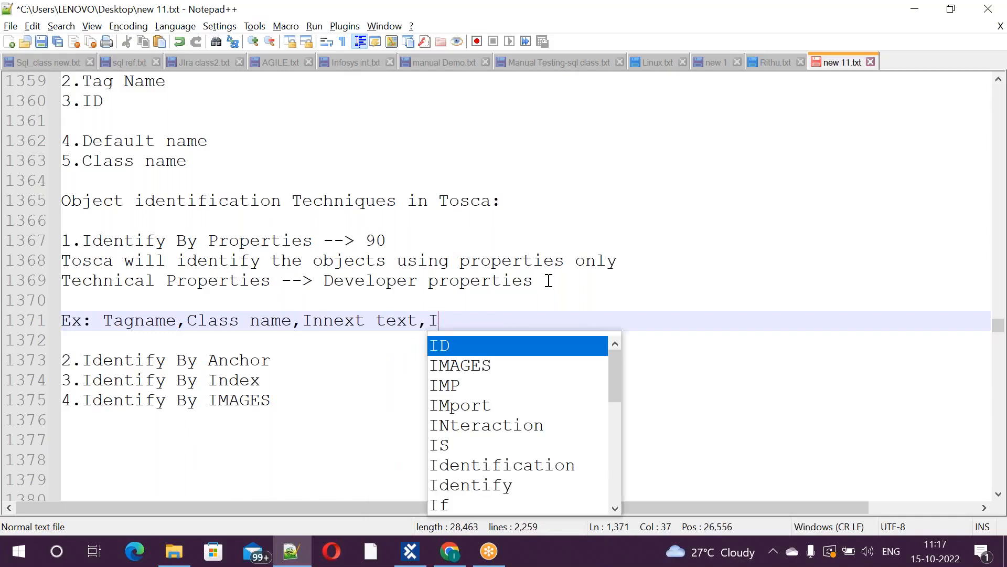
pyautogui.write('D')
pyautogui.click(766, 364)
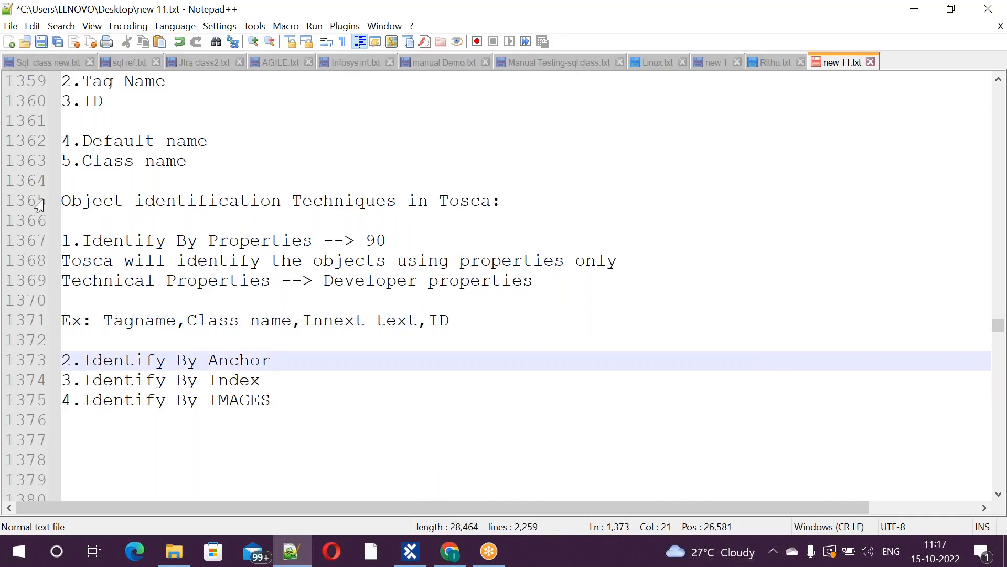
pyautogui.moveTo(62, 201); pyautogui.dragTo(480, 320)
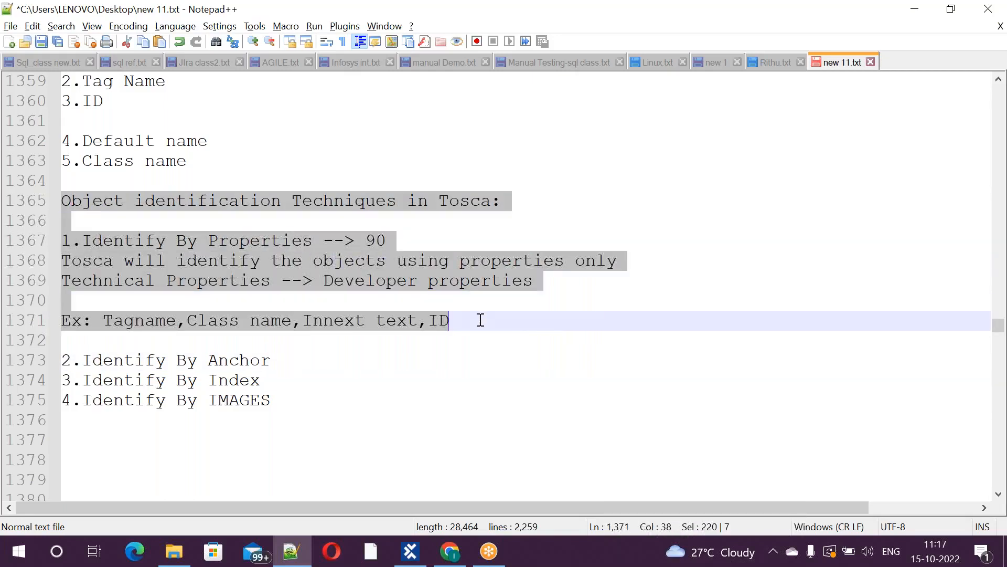
pyautogui.click(480, 320)
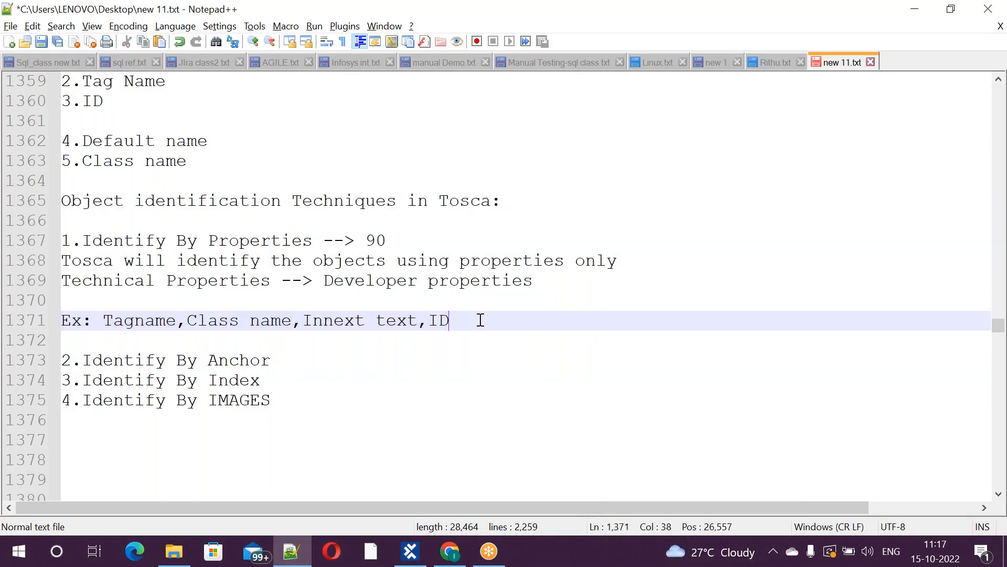
# Step: Switch to Tosca Commander and create a folder named "Identification Tech in Tosca5" under Modules
pyautogui.hotkey('alt', 'Tab')
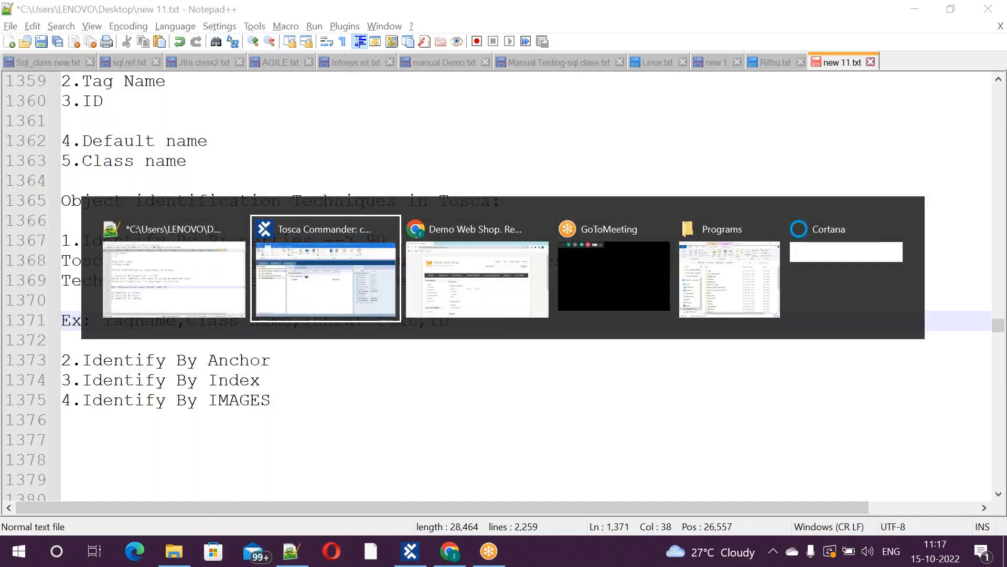
pyautogui.press('Tab')
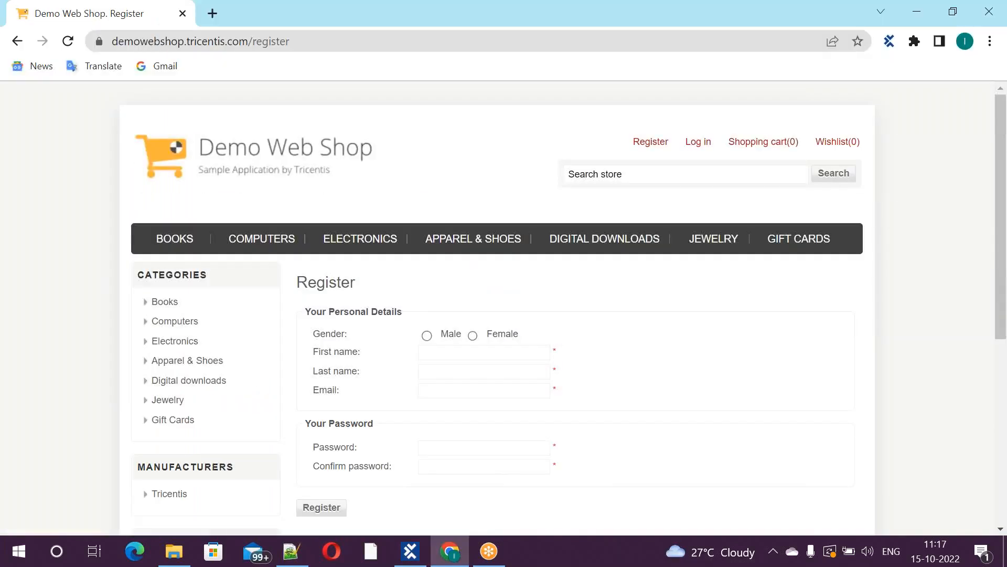
pyautogui.hotkey('alt', 'Tab')
pyautogui.press('Tab')
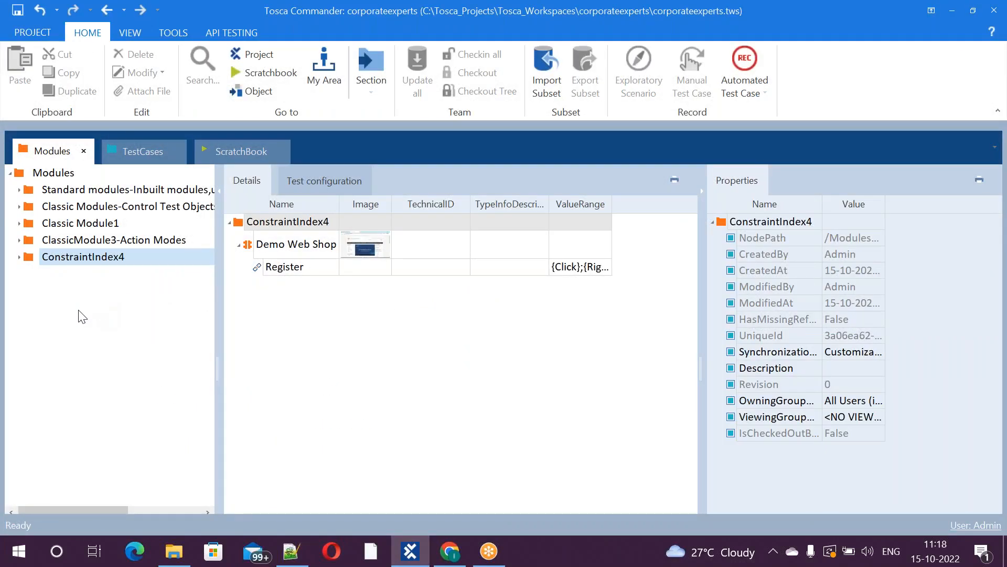
pyautogui.rightClick(81, 315)
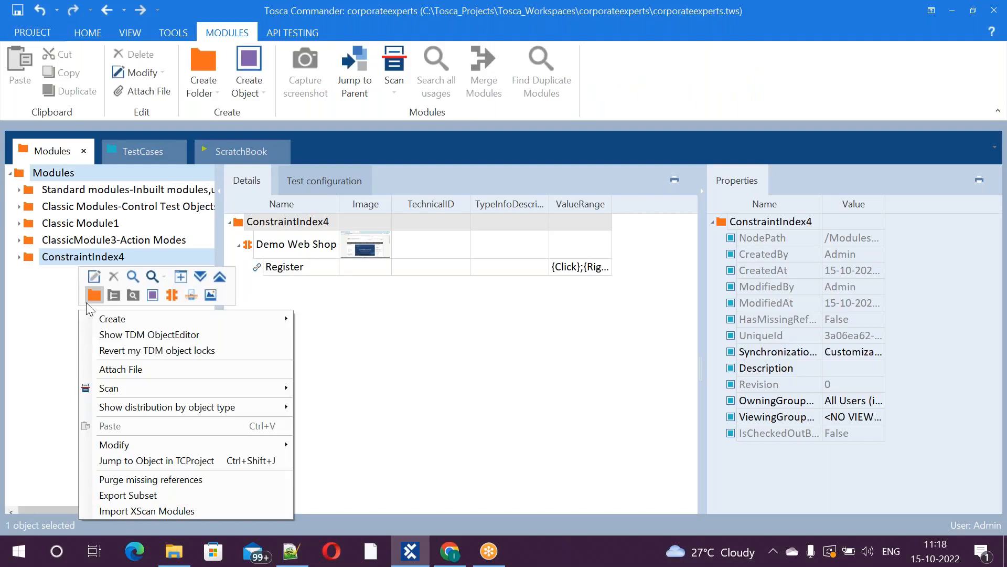
pyautogui.click(87, 301)
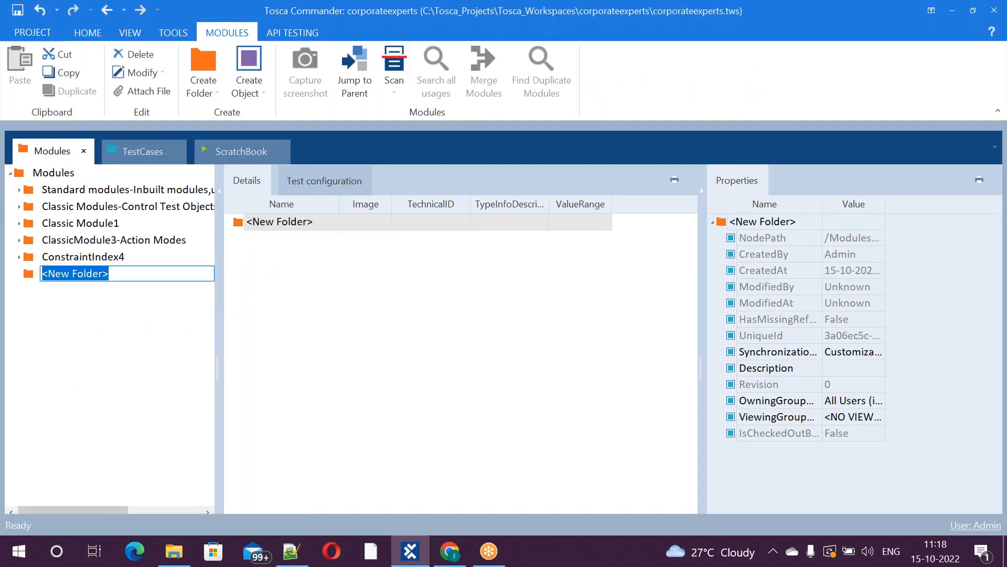
pyautogui.write('Identification Tech')
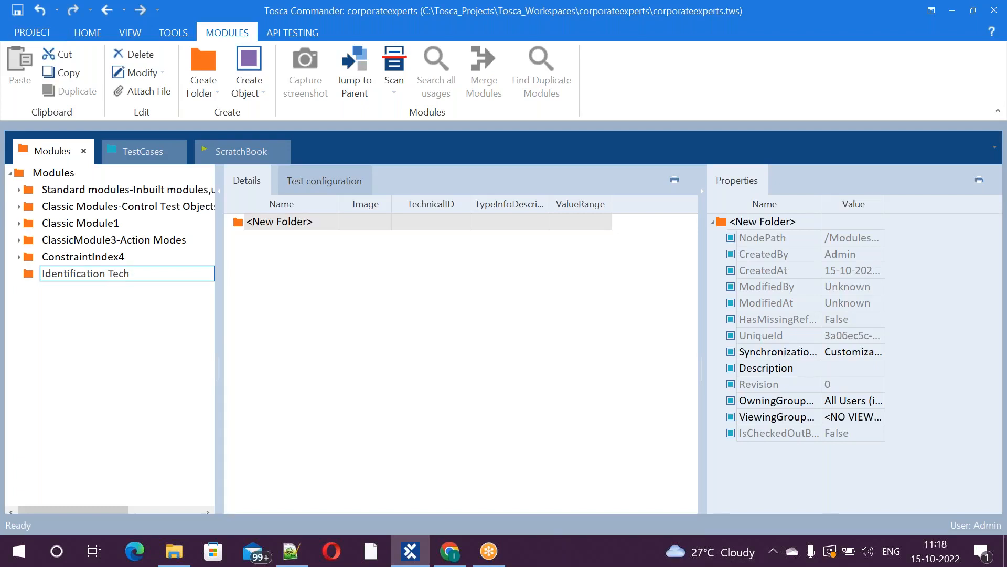
pyautogui.write('in Tosca5')
pyautogui.press('Return')
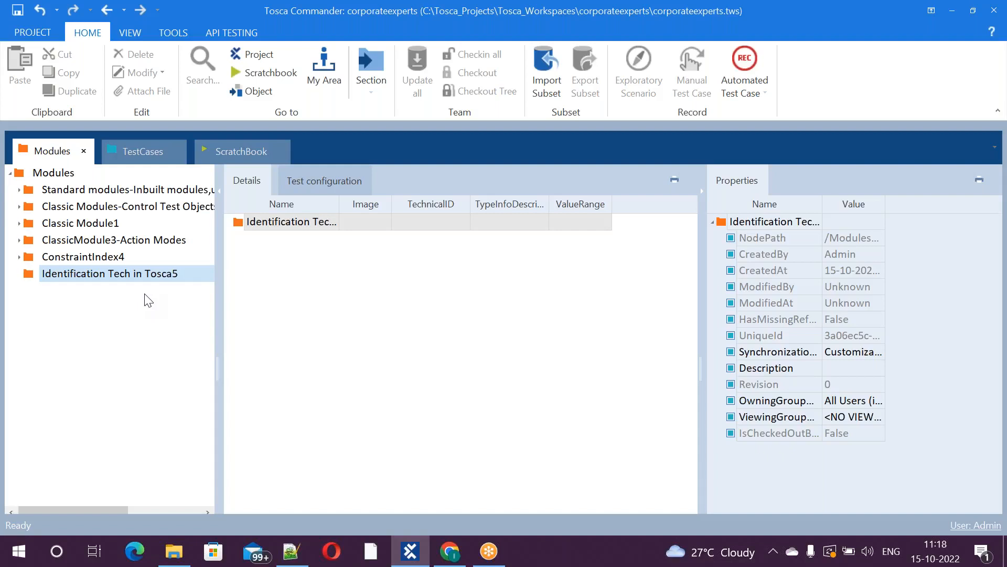
pyautogui.click(159, 279)
pyautogui.rightClick(160, 281)
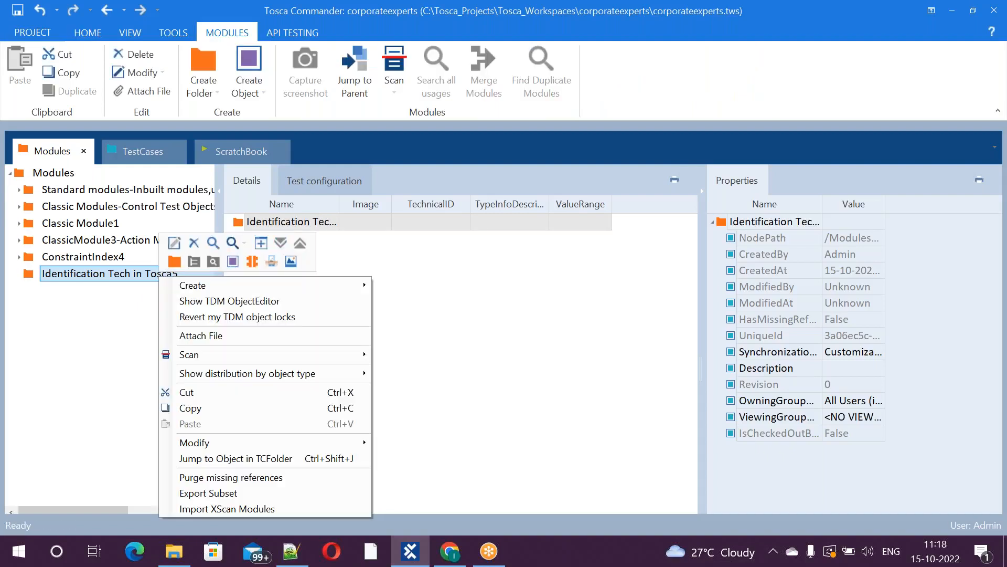
pyautogui.click(123, 301)
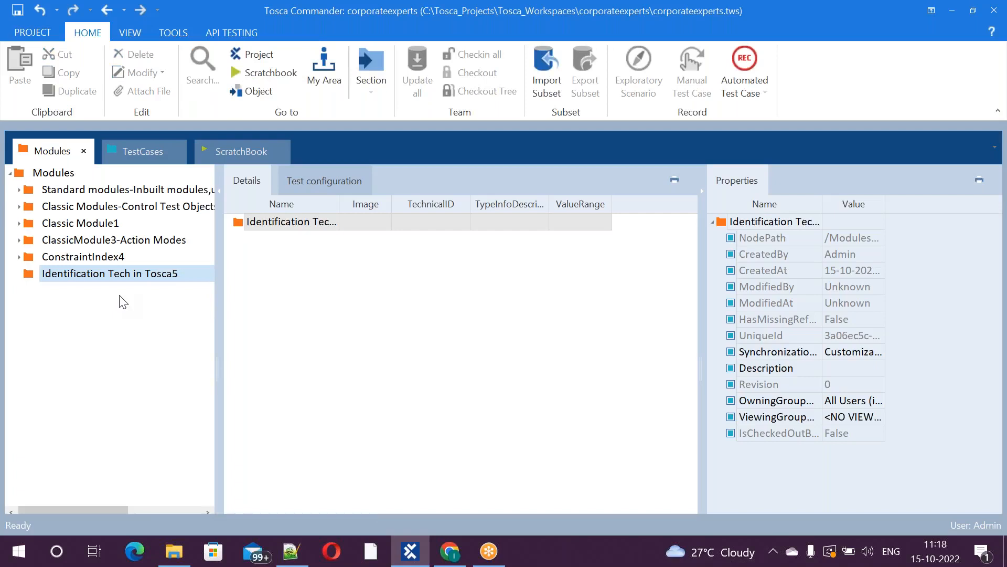
# Step: Switch to Chrome and load the Demo Web Shop home page at demowebshop.tricentis.com instead of the Register page
pyautogui.hotkey('alt', 'Tab')
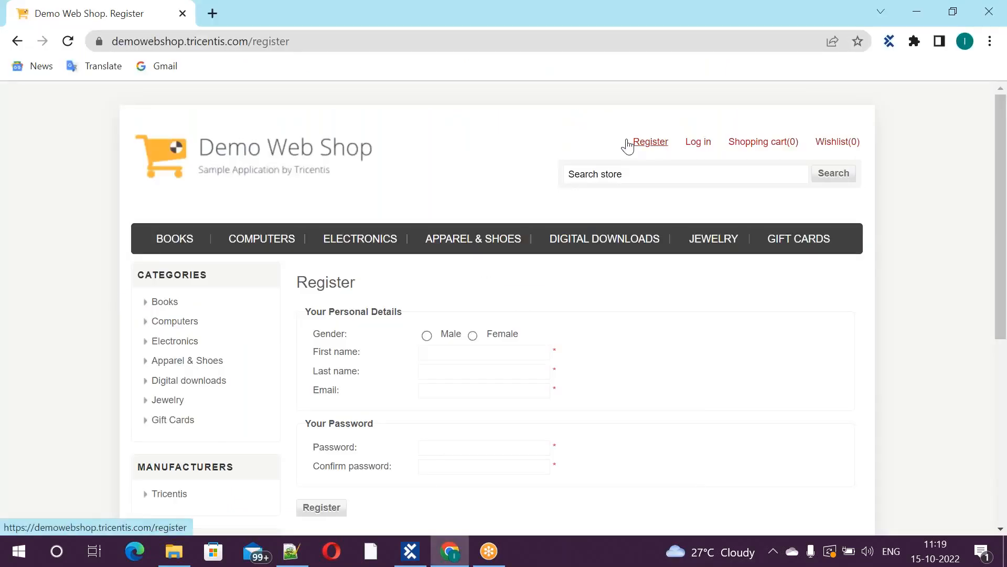
pyautogui.click(346, 45)
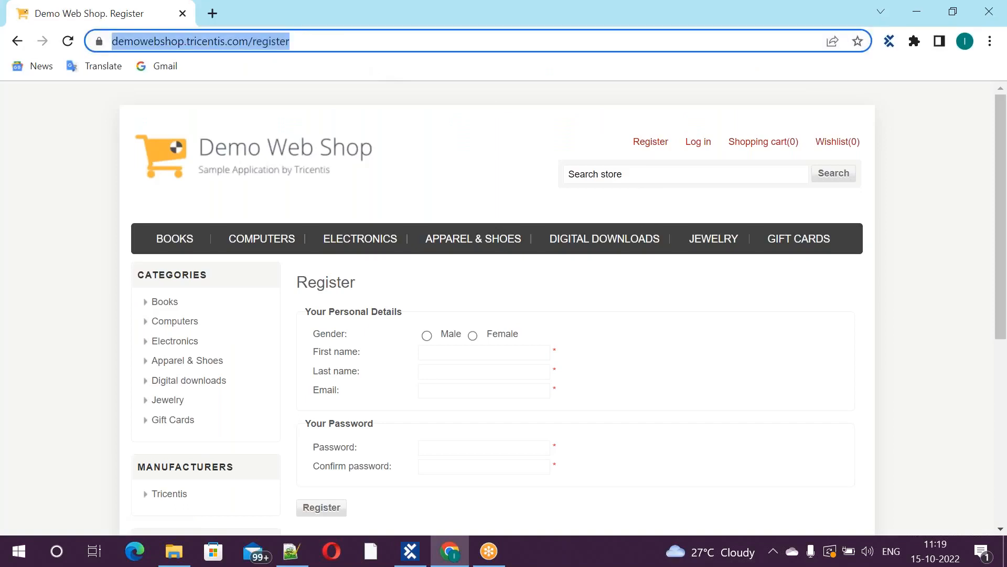
pyautogui.click(346, 44)
pyautogui.press('BackSpace')
pyautogui.press('BackSpace')
pyautogui.press('BackSpace')
pyautogui.press('BackSpace')
pyautogui.press('BackSpace')
pyautogui.press('BackSpace')
pyautogui.press('BackSpace')
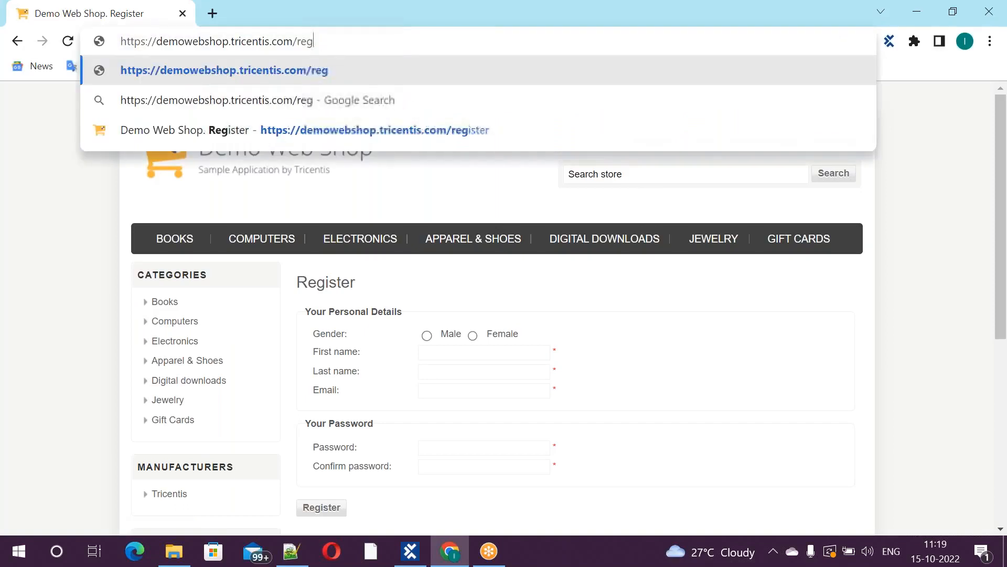
pyautogui.press('BackSpace')
pyautogui.press('Return')
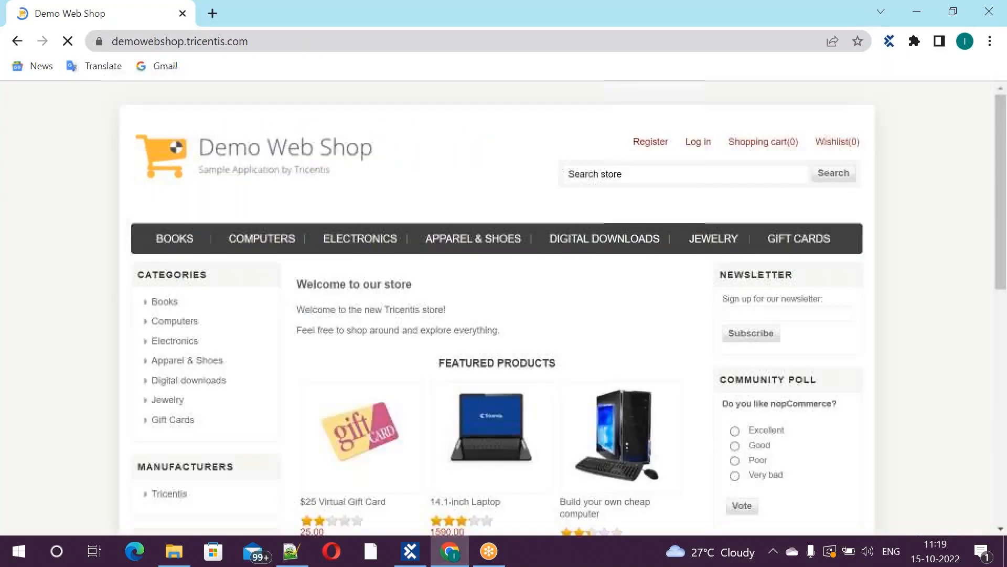
# Step: Return to Tosca Commander and start an application scan of the Demo Web Shop window into the "Identification Tech in Tosca5" folder
pyautogui.hotkey('alt', 'Tab')
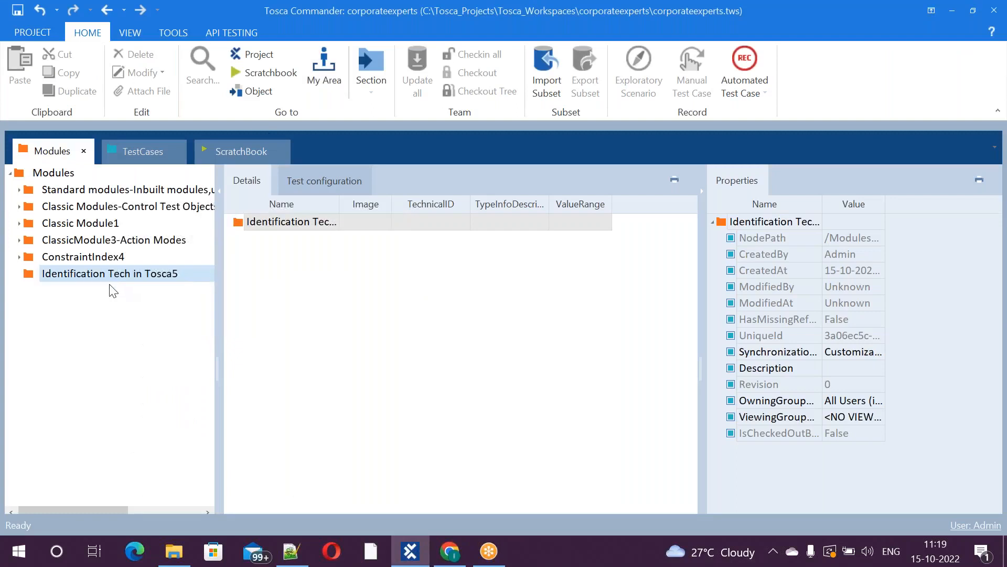
pyautogui.click(107, 275)
pyautogui.rightClick(107, 276)
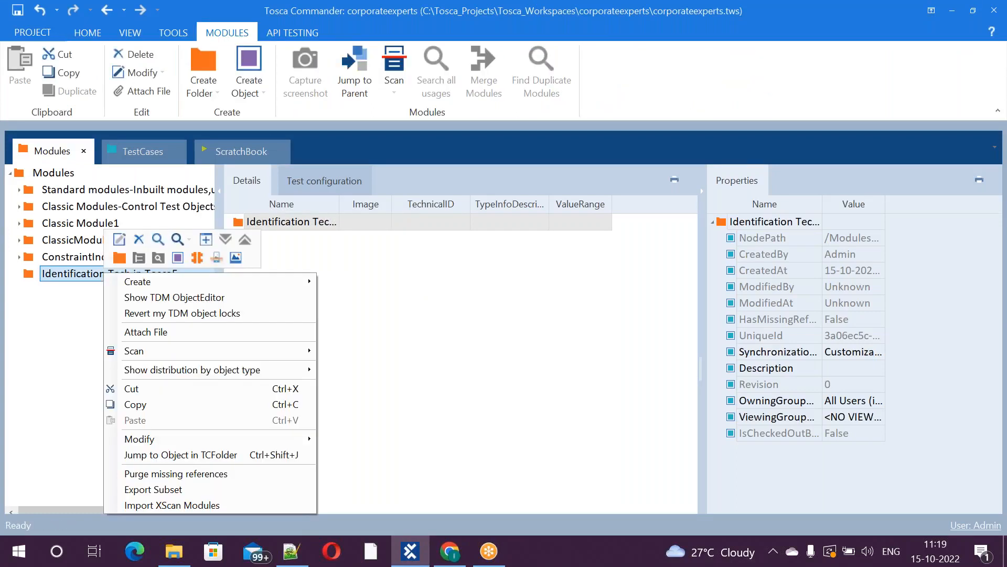
pyautogui.moveTo(202, 355)
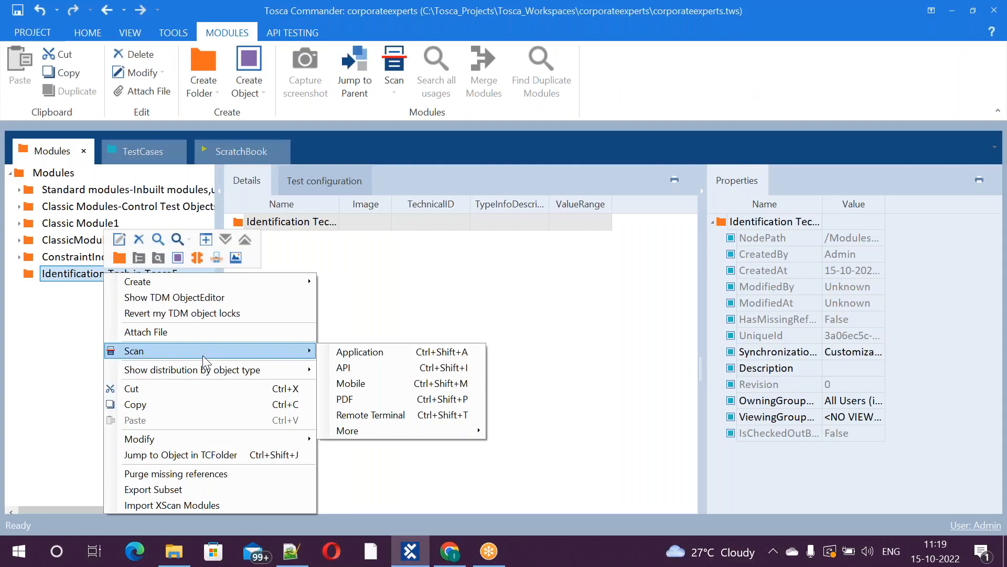
pyautogui.click(361, 352)
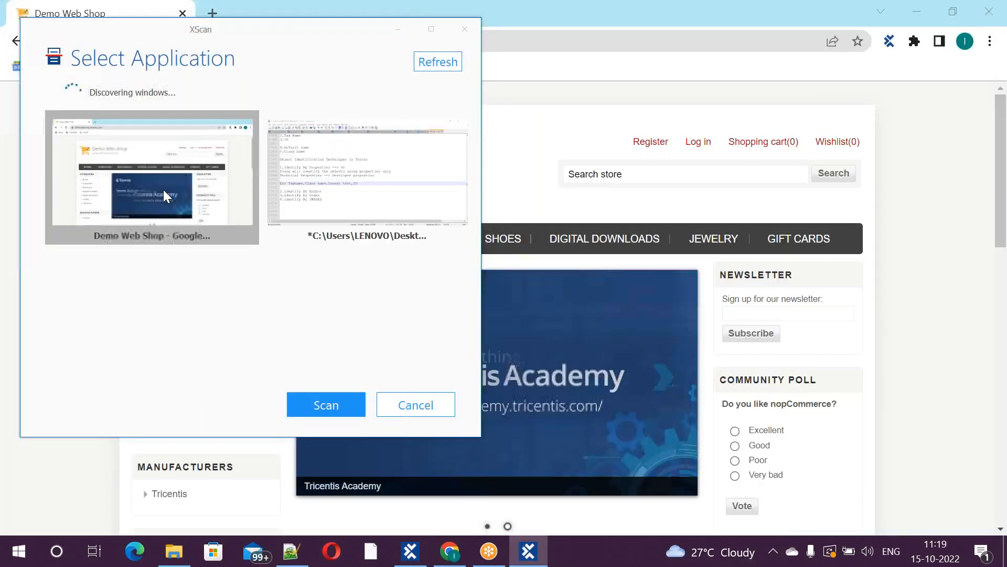
pyautogui.doubleClick(163, 190)
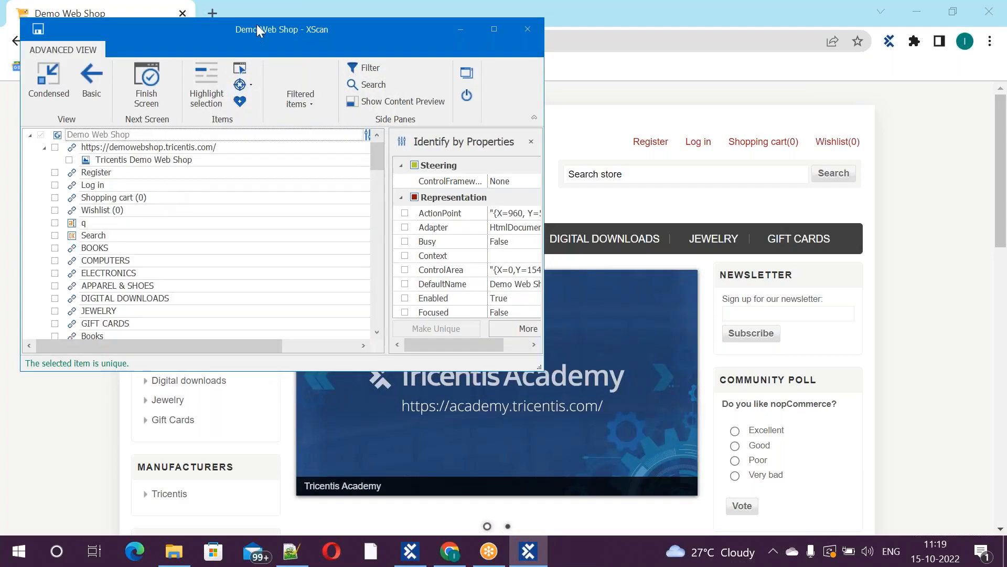
# Step: Pick the Register link from the web page for the scan, save the module, close XScan and return to Tosca Commander
pyautogui.click(243, 64)
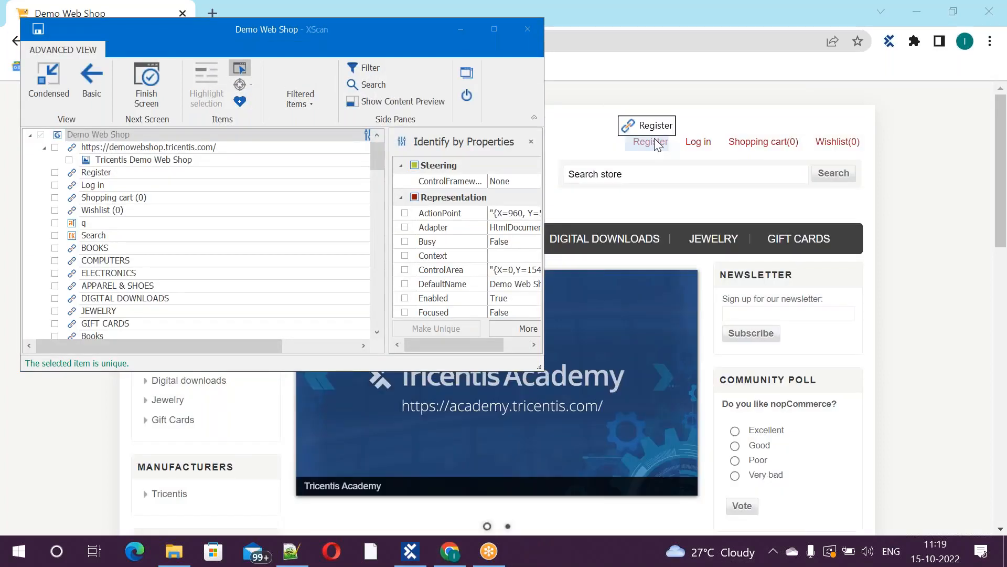
pyautogui.click(654, 138)
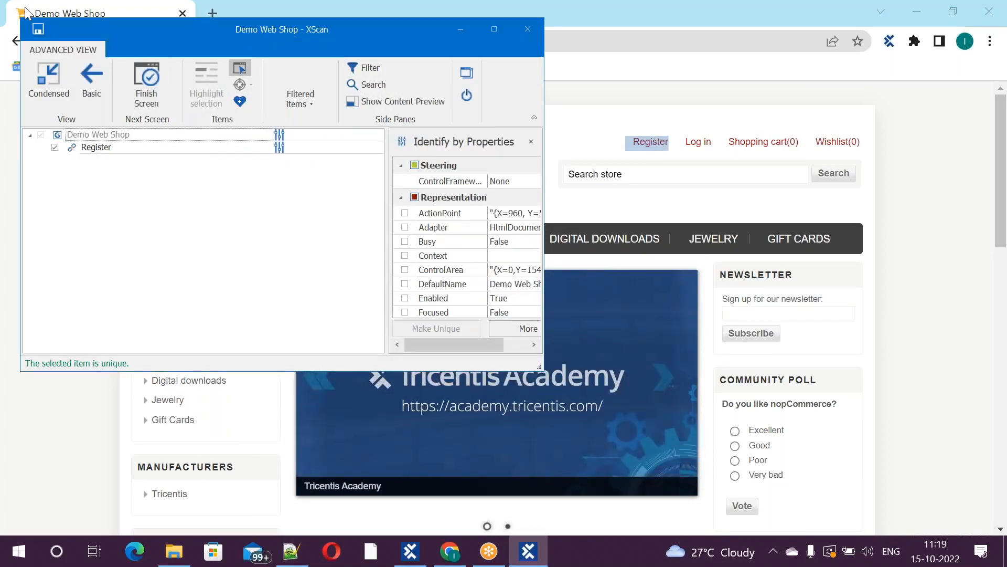
pyautogui.click(38, 29)
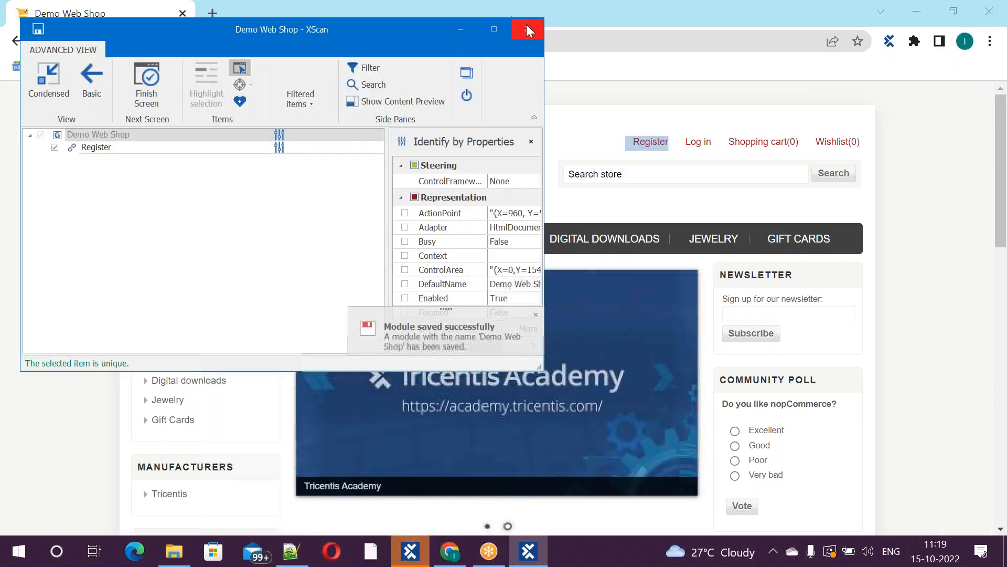
pyautogui.click(526, 26)
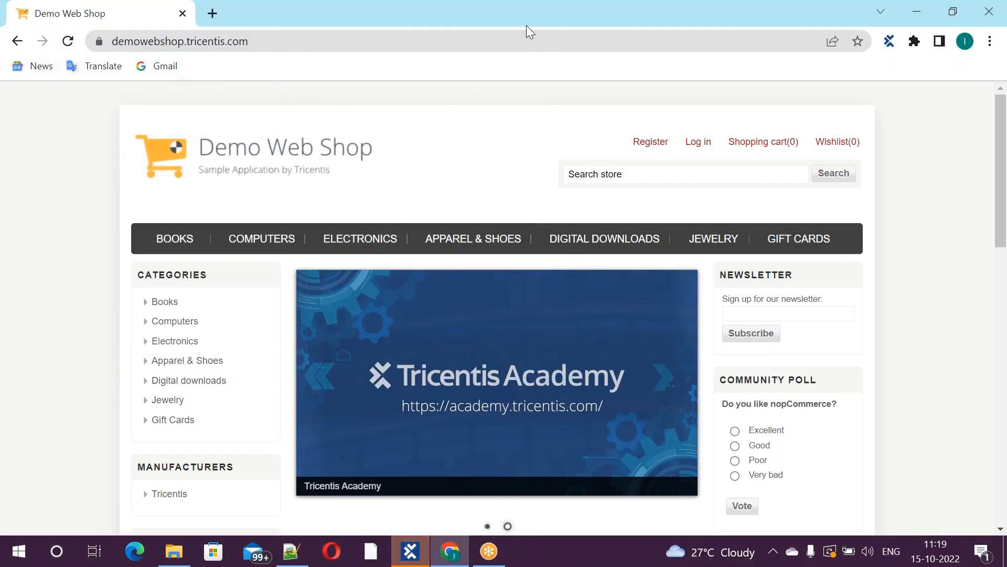
pyautogui.hotkey('alt', 'Tab')
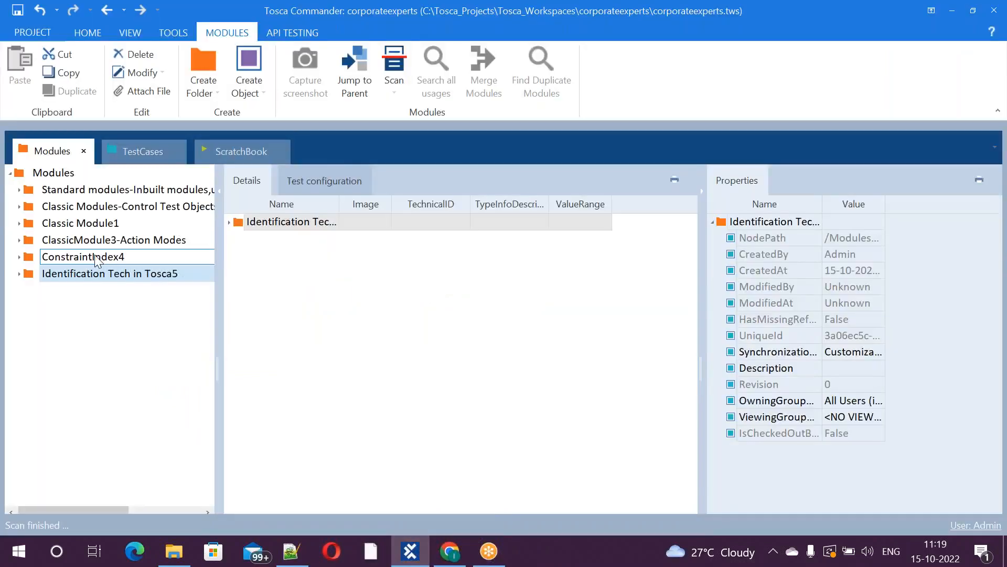
# Step: Expand the Demo Web Shop module in the "Identification Tech in Tosca5" folder and examine the properties of its Register attribute
pyautogui.click(20, 273)
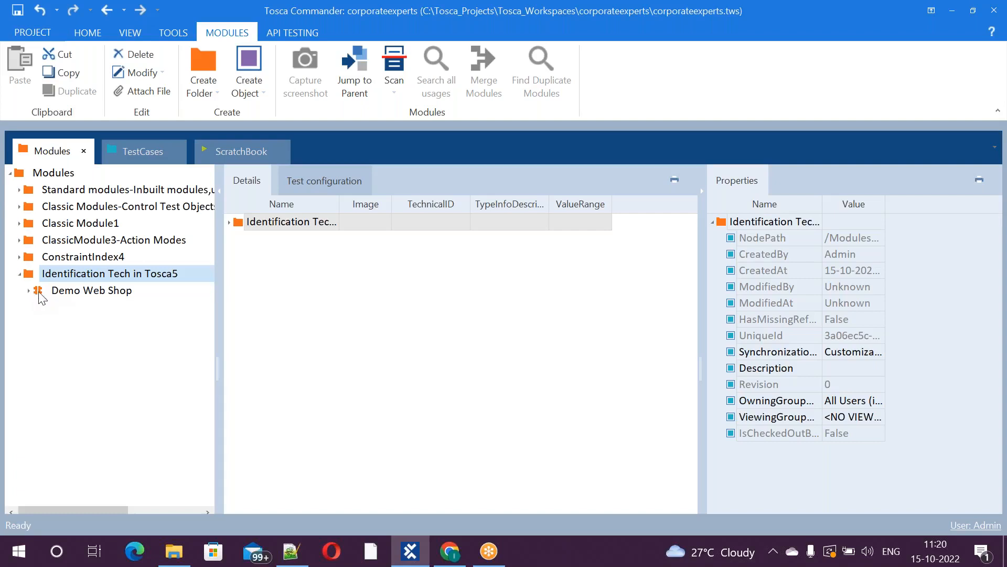
pyautogui.click(28, 290)
pyautogui.click(81, 324)
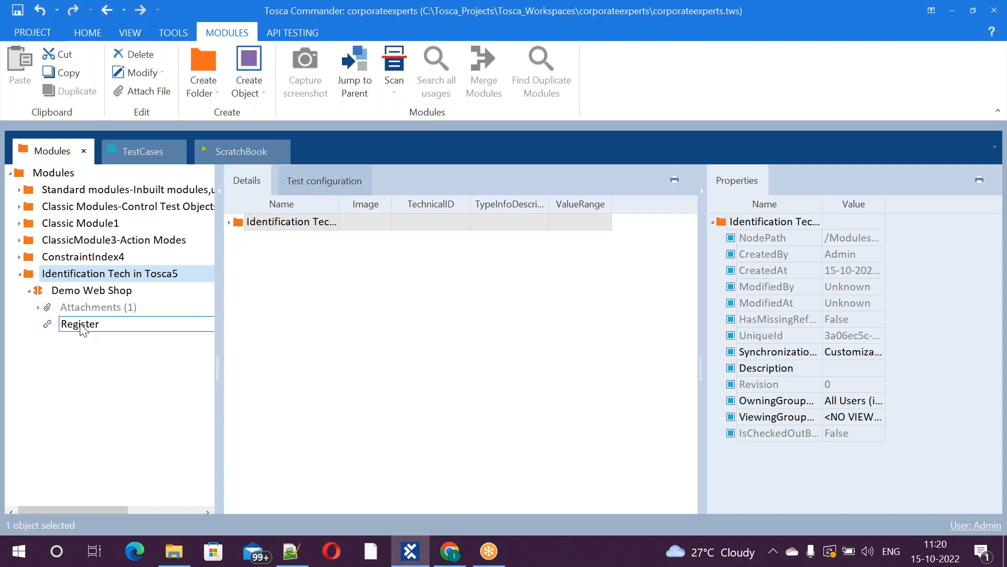
pyautogui.click(80, 324)
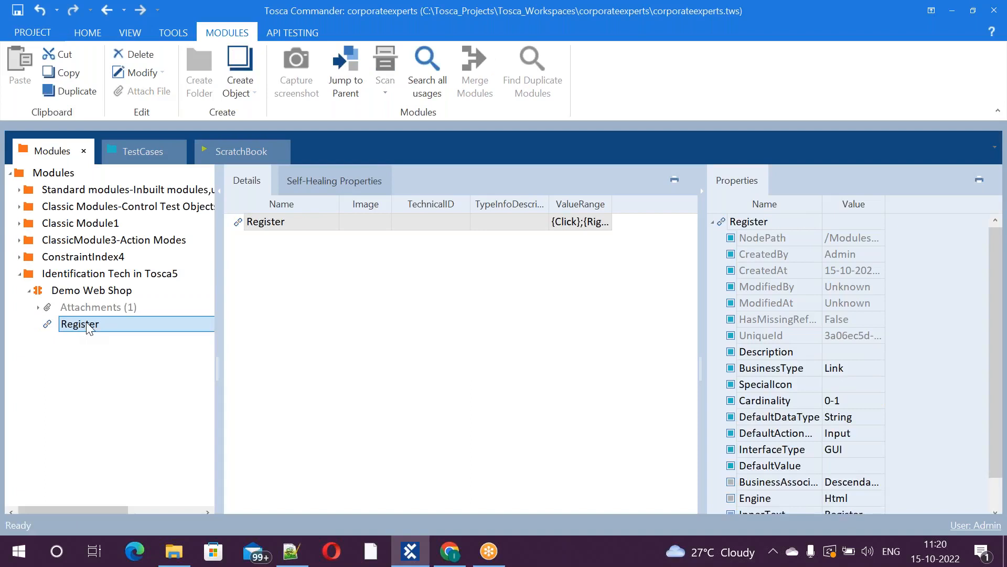
pyautogui.moveTo(998, 314); pyautogui.dragTo(999, 389)
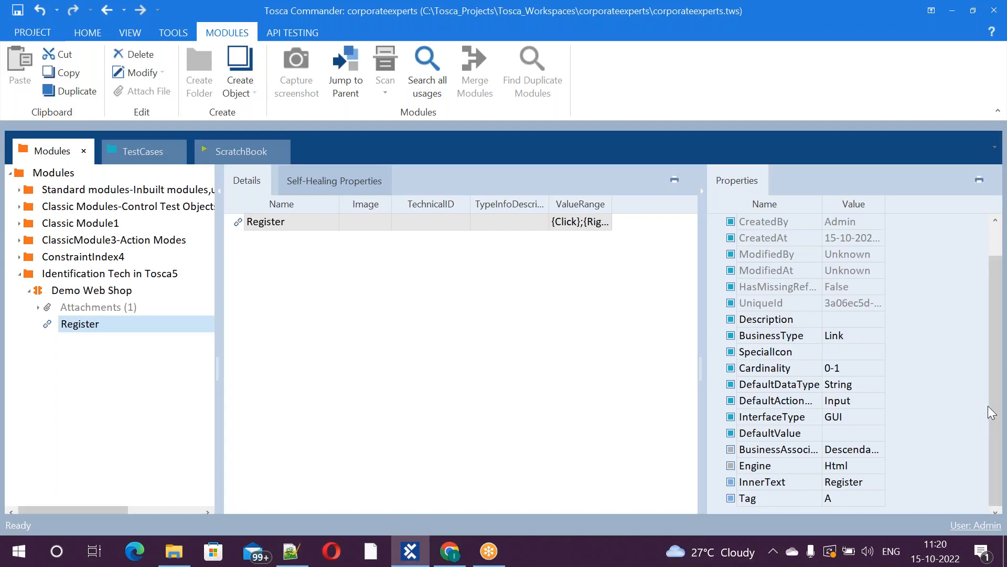
pyautogui.moveTo(992, 407); pyautogui.dragTo(991, 358)
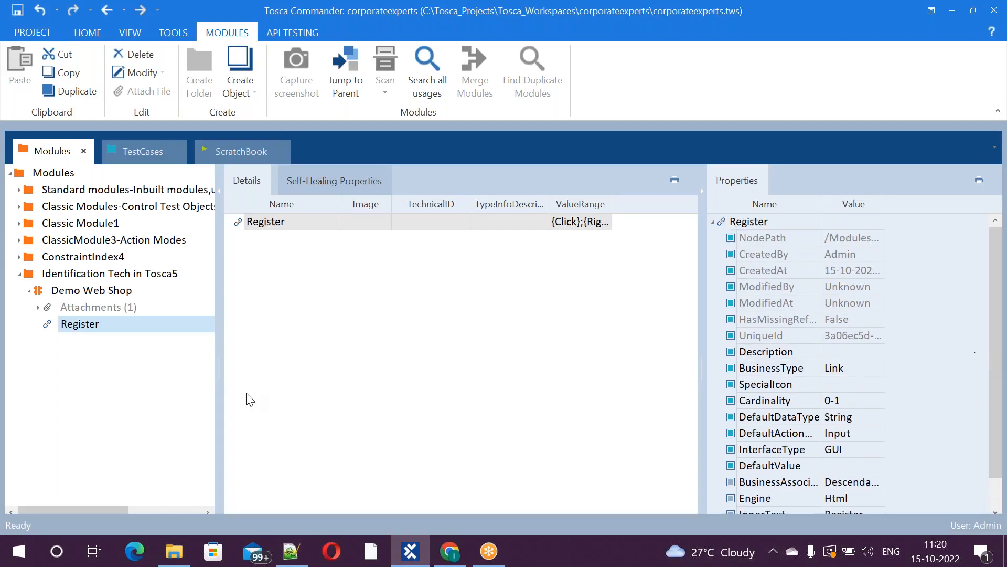
pyautogui.click(92, 329)
# Step: Delete the scanned Demo Web Shop module from the "Identification Tech in Tosca5" folder
pyautogui.rightClick(39, 292)
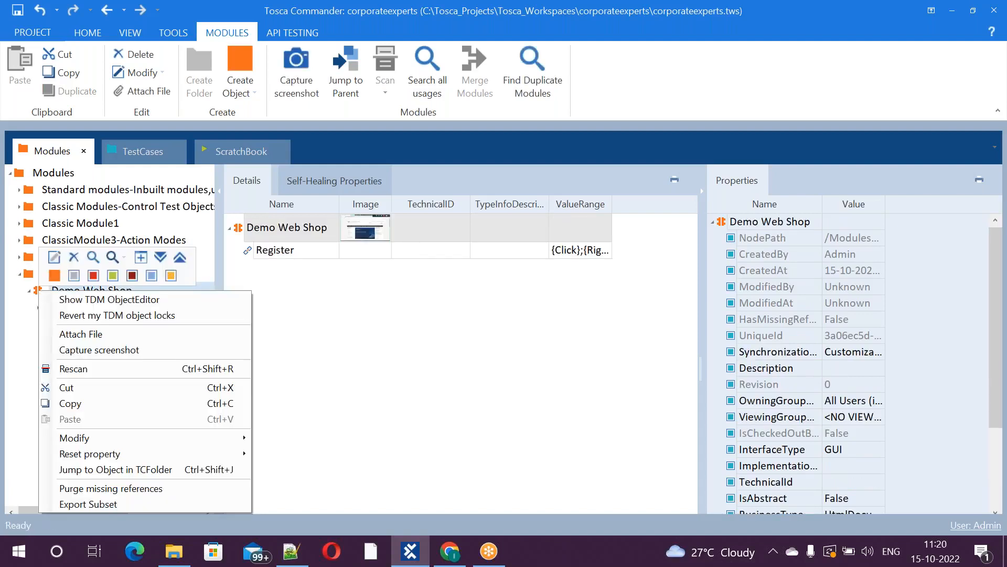
pyautogui.click(73, 256)
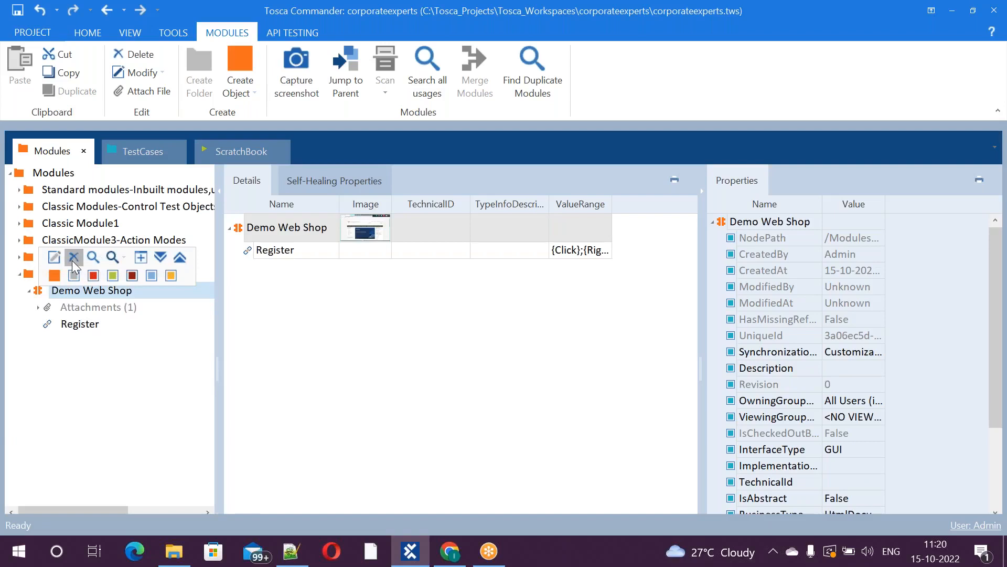
pyautogui.click(73, 273)
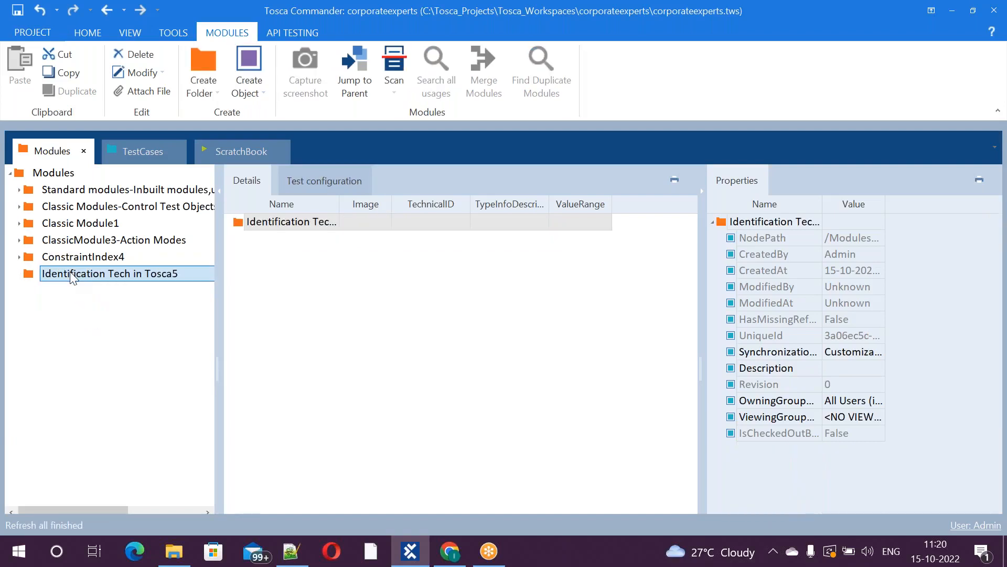
# Step: Scan the Demo Web Shop window as an application into the "Identification Tech in Tosca5" folder and pick the Register link on the web page
pyautogui.rightClick(73, 277)
pyautogui.moveTo(260, 352)
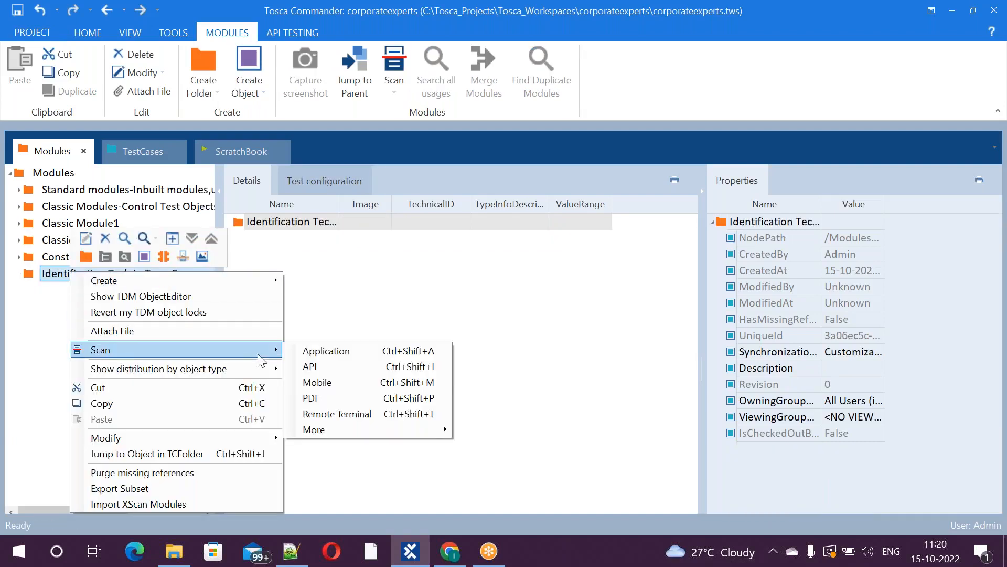
pyautogui.click(310, 353)
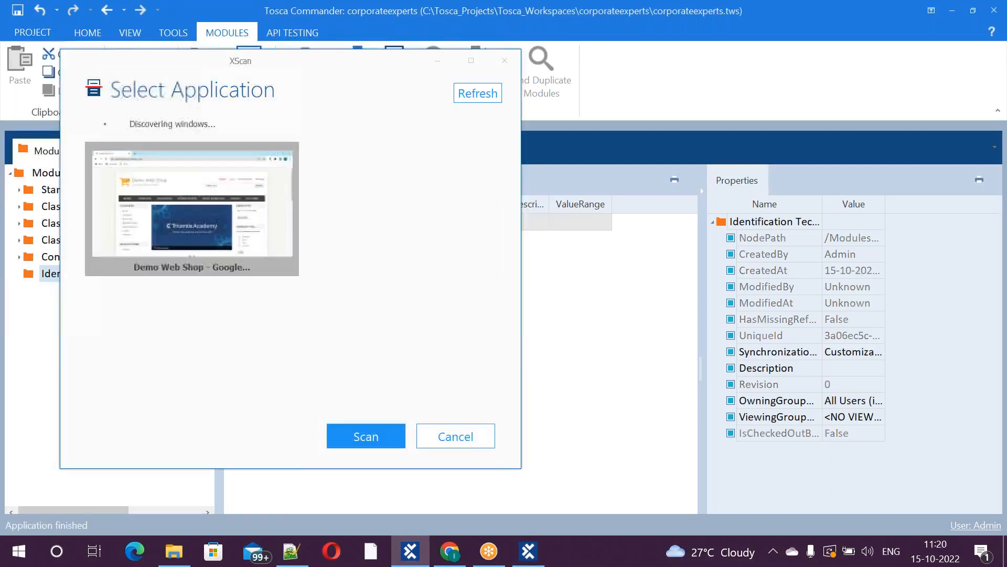
pyautogui.doubleClick(216, 202)
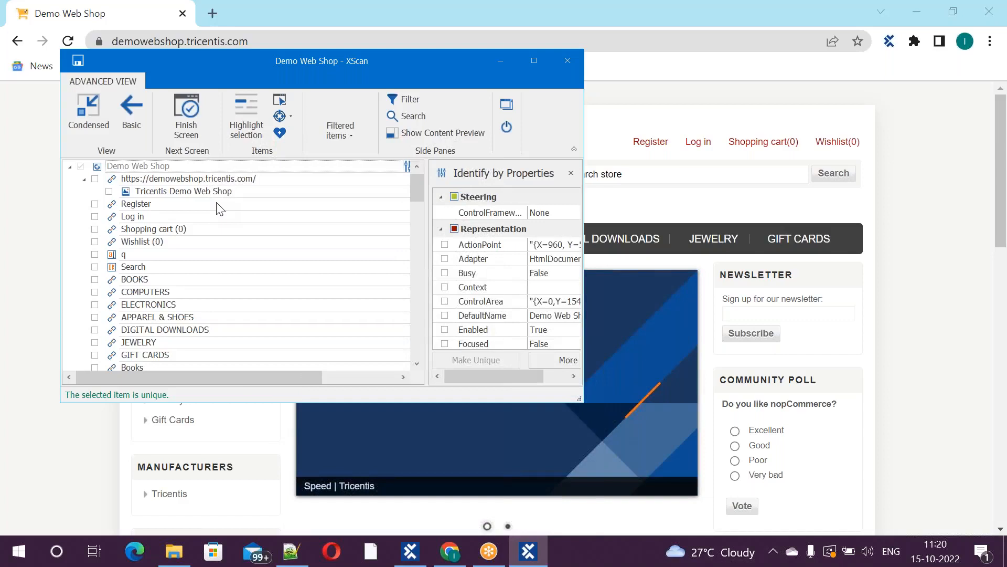
pyautogui.click(284, 99)
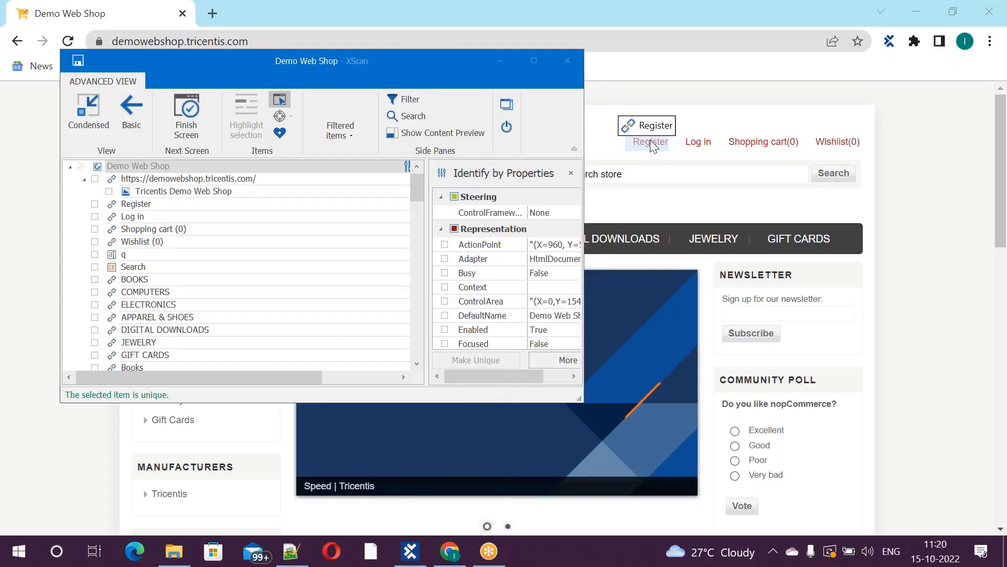
pyautogui.click(651, 140)
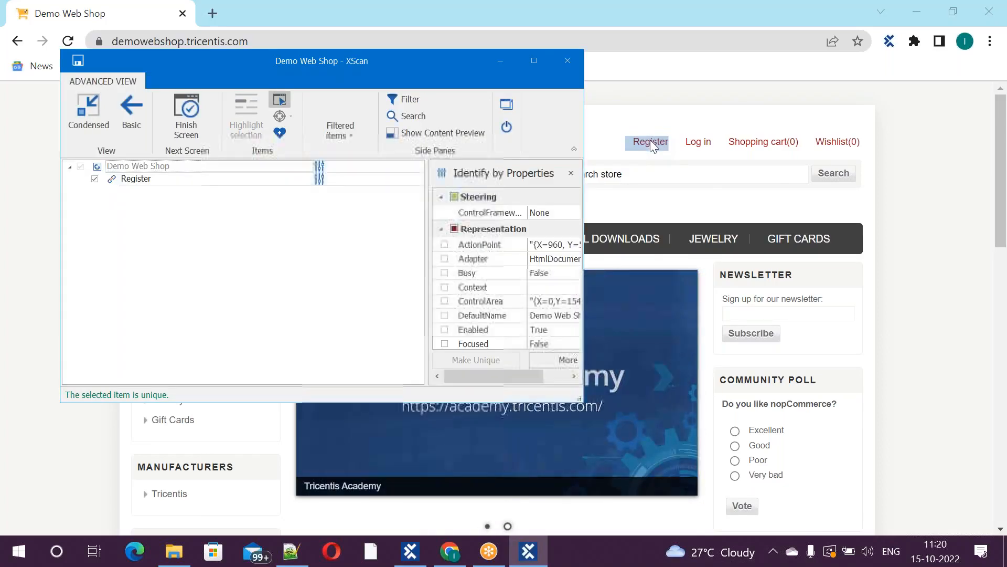
# Step: Maximize XScan, widen the Identify by Properties pane and examine which technical properties identify the Register link
pyautogui.click(534, 60)
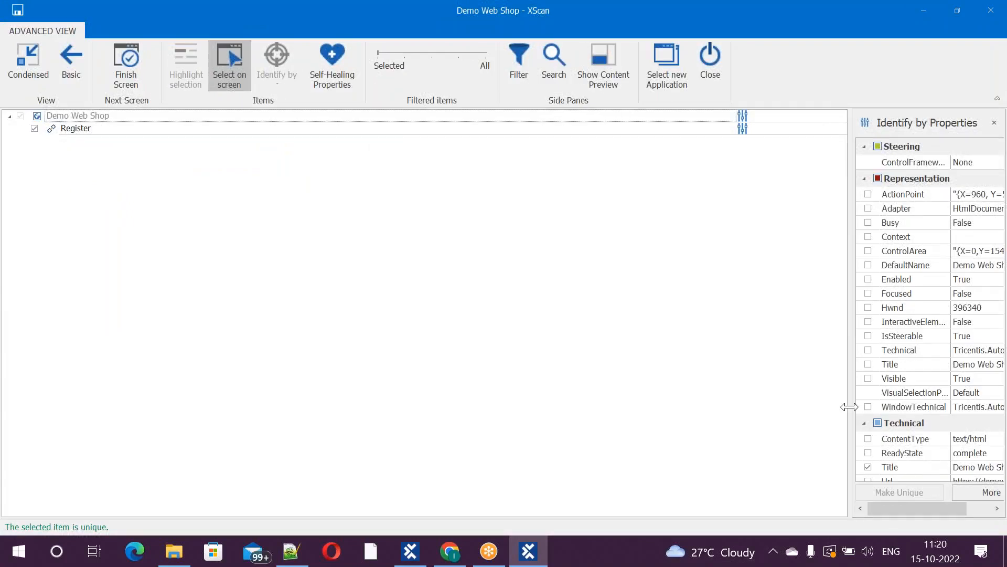
pyautogui.moveTo(849, 406); pyautogui.dragTo(764, 415)
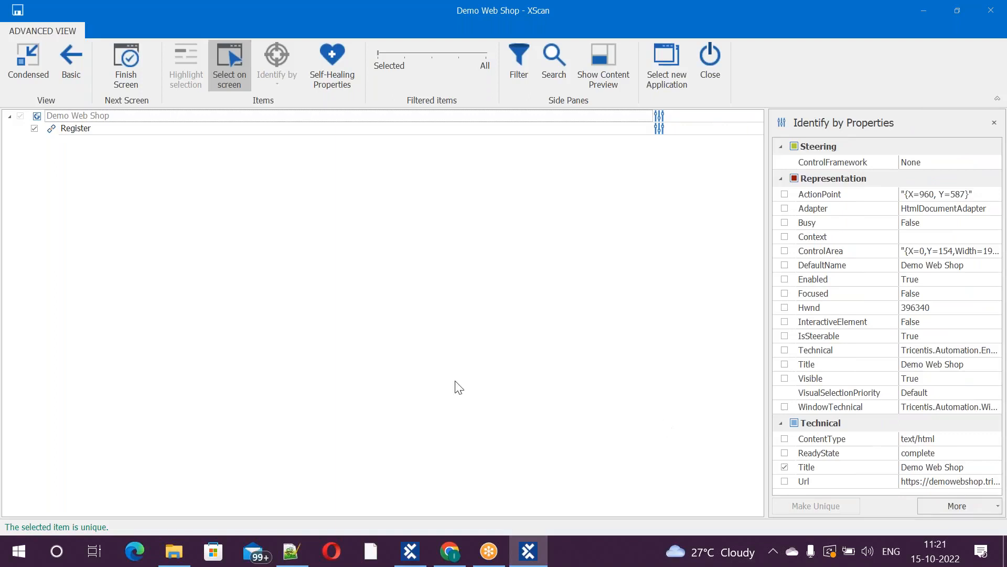
pyautogui.click(77, 128)
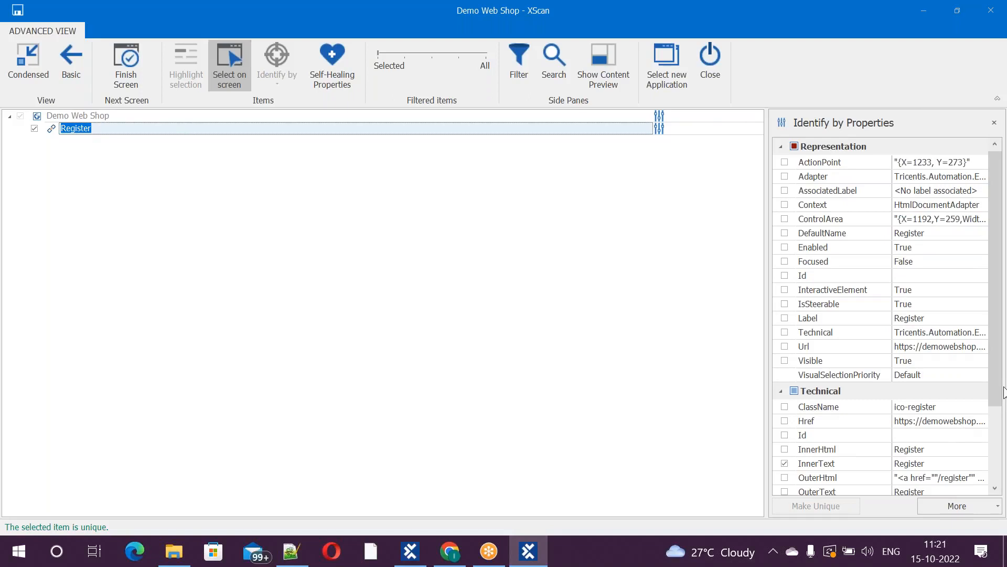
pyautogui.moveTo(1001, 396); pyautogui.dragTo(999, 454)
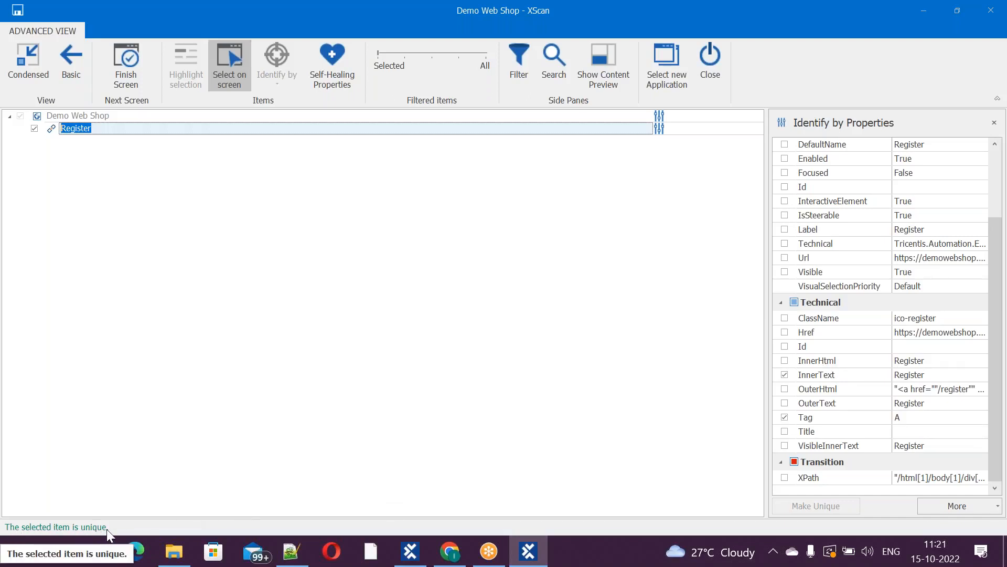
pyautogui.click(532, 336)
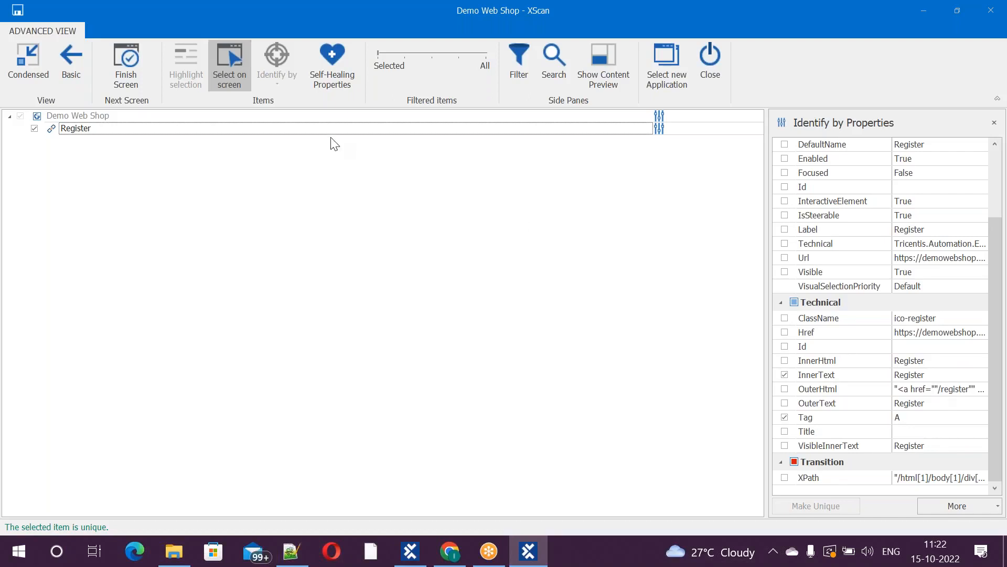
# Step: Save the scanned module, close XScan and return to Tosca Commander to check the Demo Web Shop module's contents
pyautogui.click(24, 9)
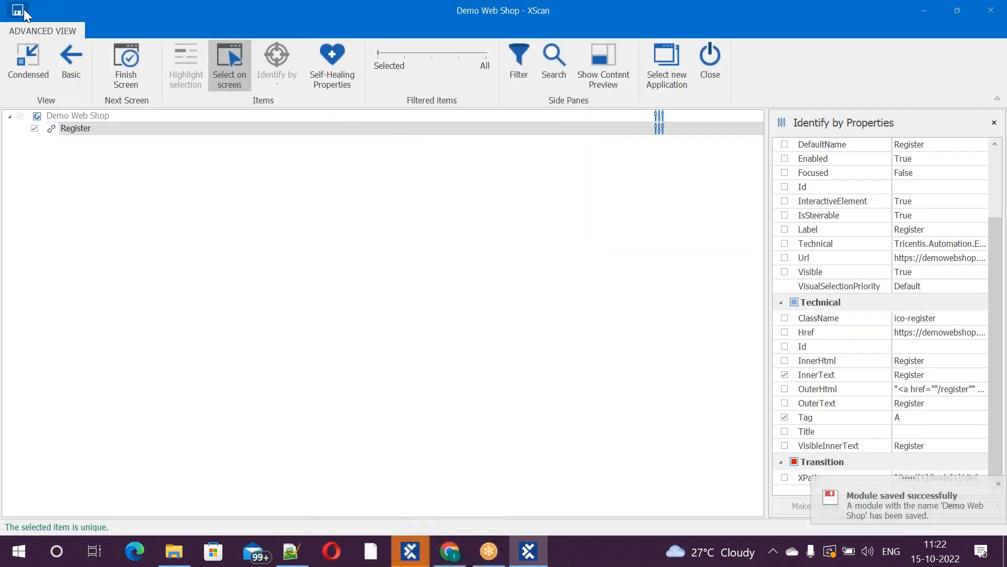
pyautogui.click(993, 14)
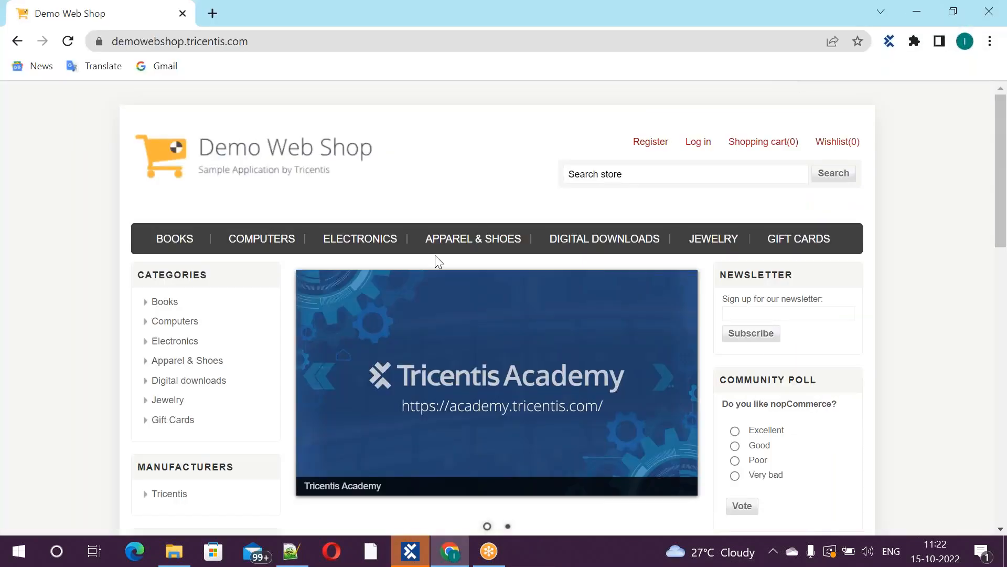
pyautogui.hotkey('alt', 'Tab')
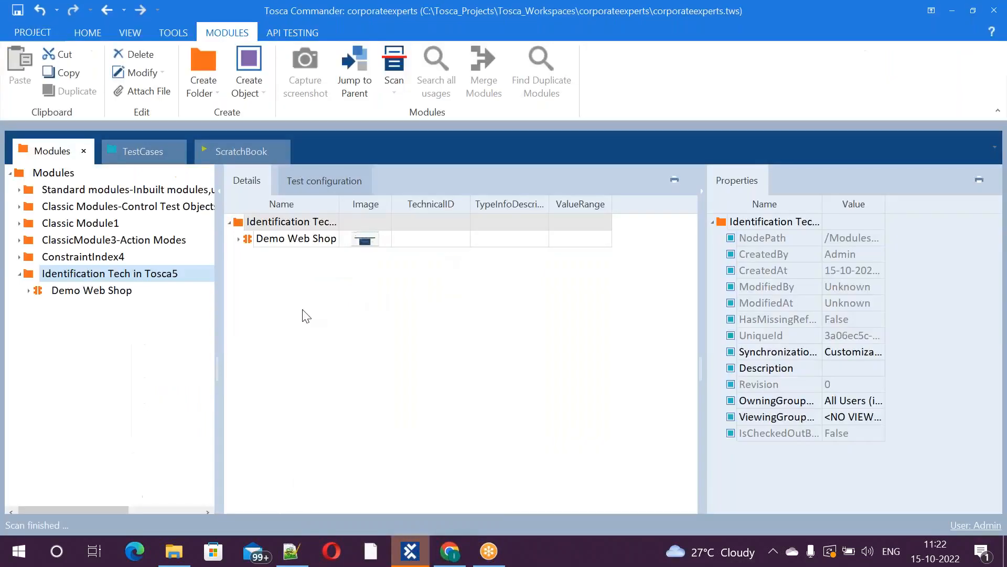
pyautogui.click(28, 292)
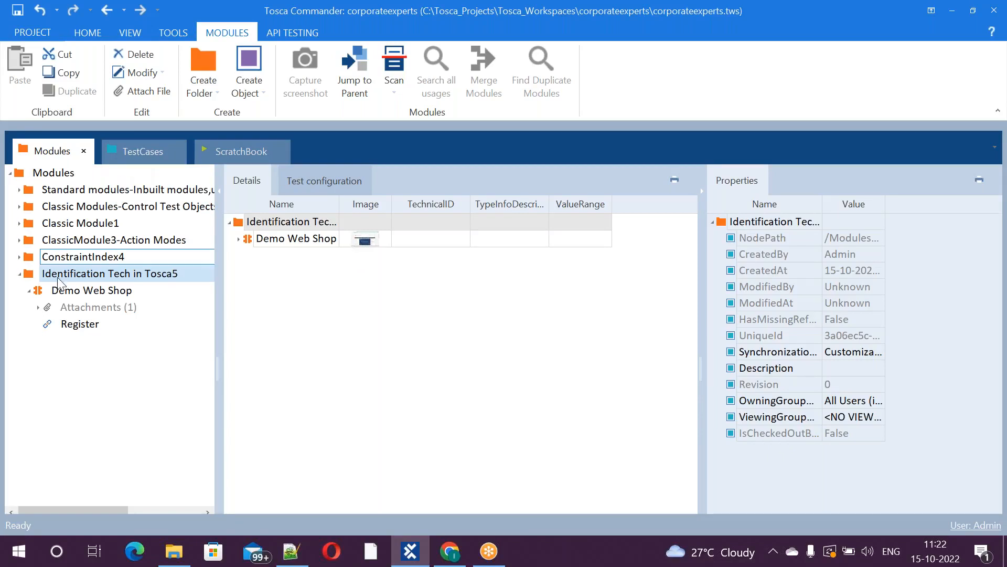
pyautogui.click(20, 274)
# Step: Create a folder named "Identification Tech in Tosca" under TestCases
pyautogui.click(144, 151)
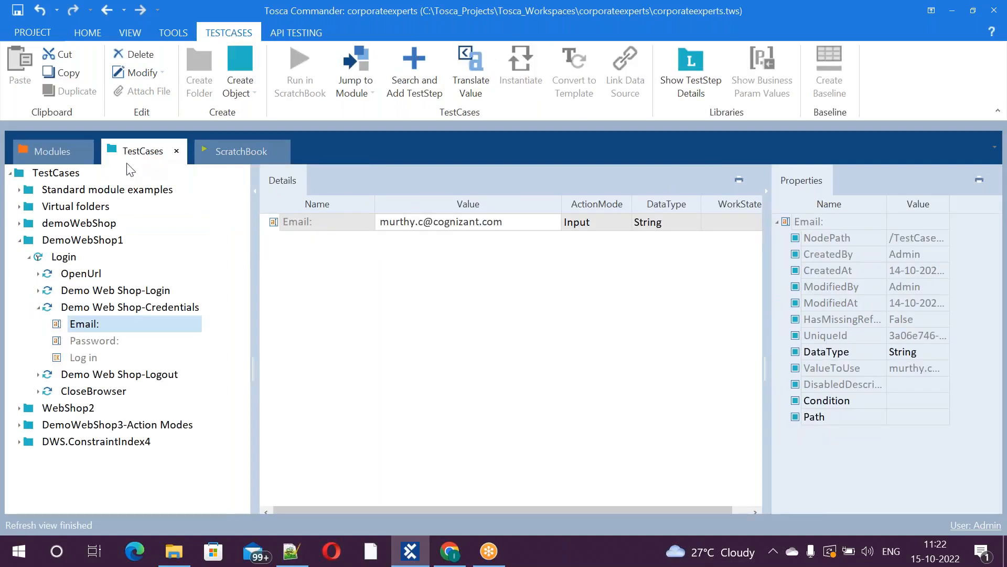
pyautogui.click(19, 240)
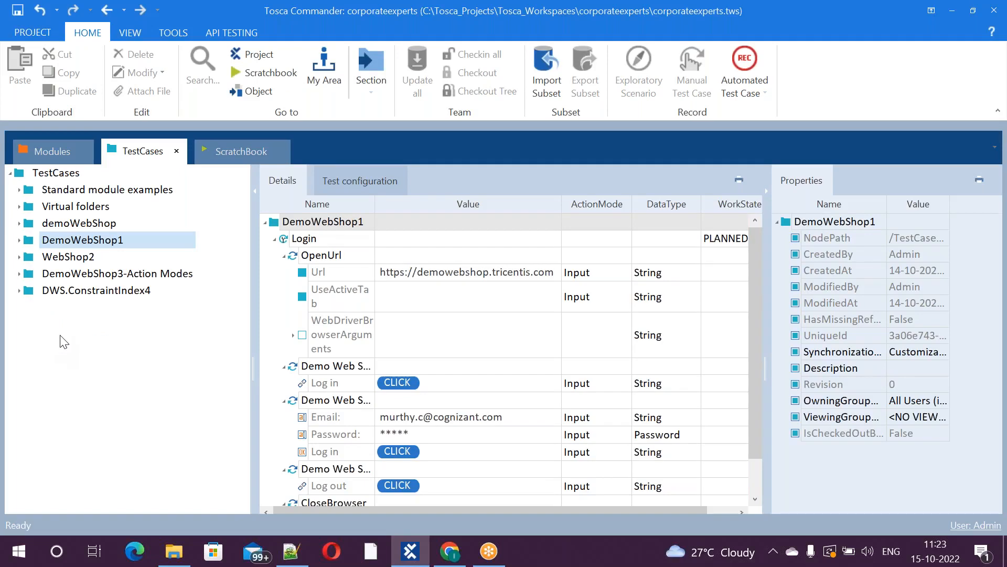
pyautogui.rightClick(62, 341)
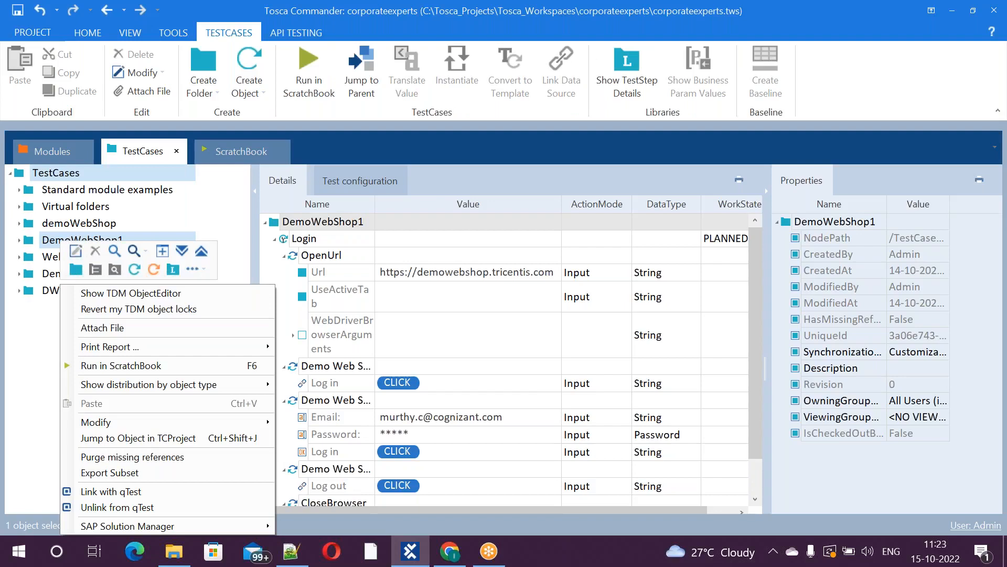
pyautogui.click(76, 269)
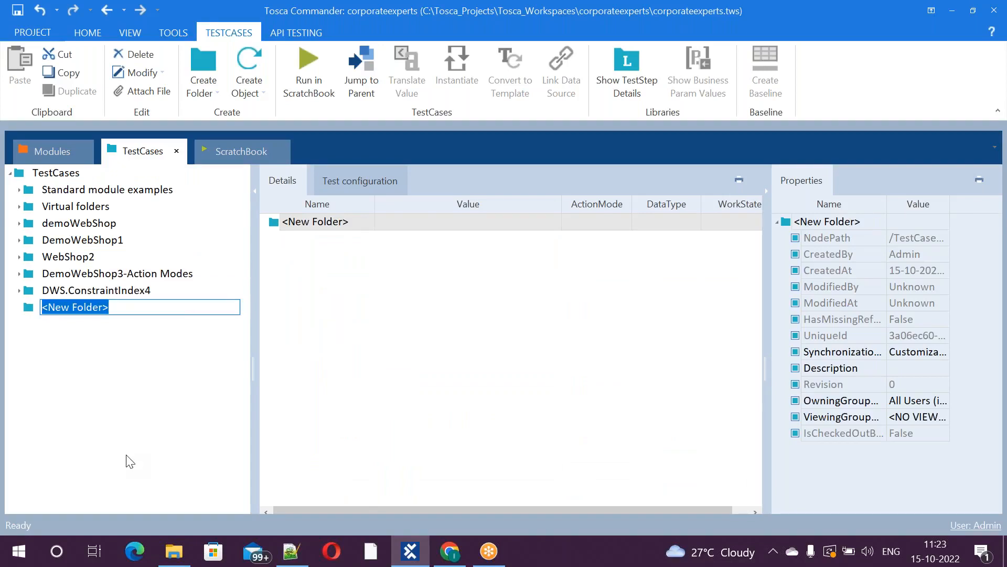
pyautogui.write('I')
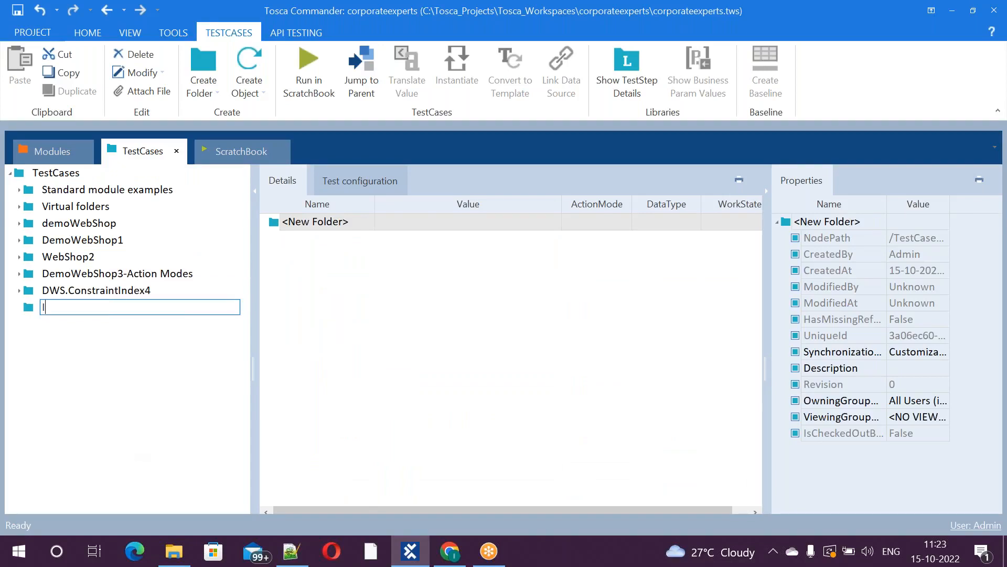
pyautogui.write('dentification Tech in Tosca')
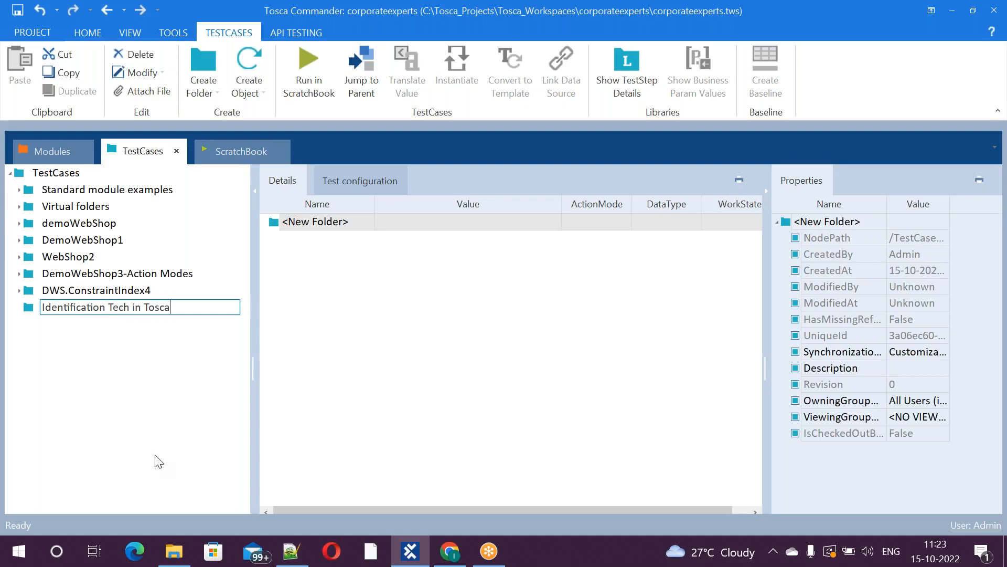
pyautogui.click(440, 405)
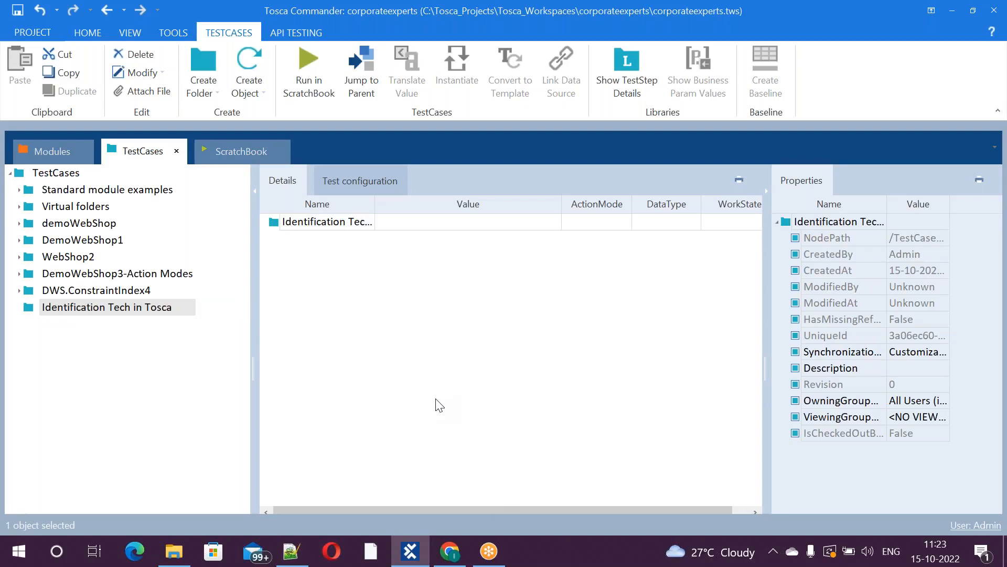
# Step: Create a test case named "Identification.Properties" in the "Identification Tech in Tosca" folder
pyautogui.click(121, 310)
pyautogui.rightClick(120, 310)
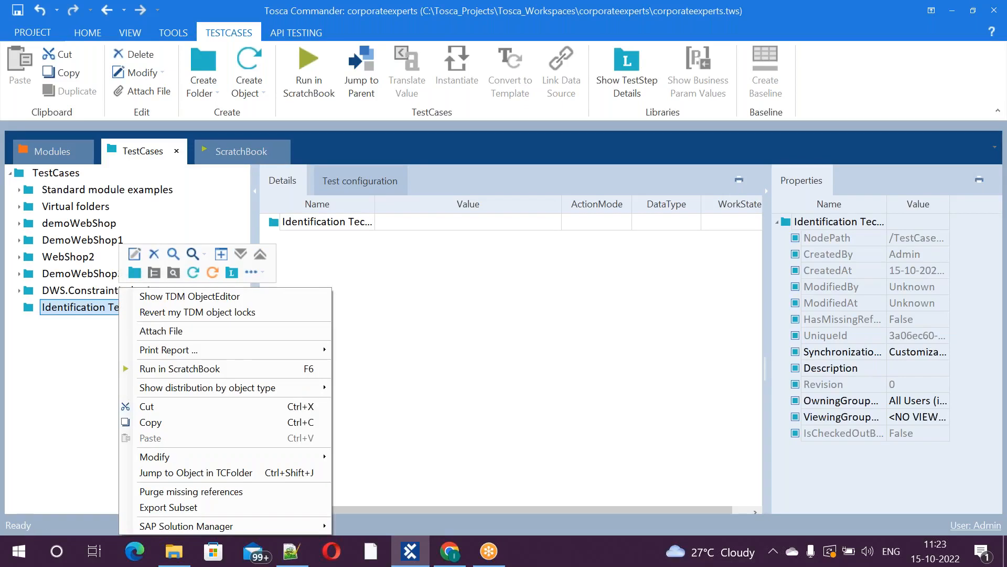
pyautogui.click(192, 272)
pyautogui.click(192, 272)
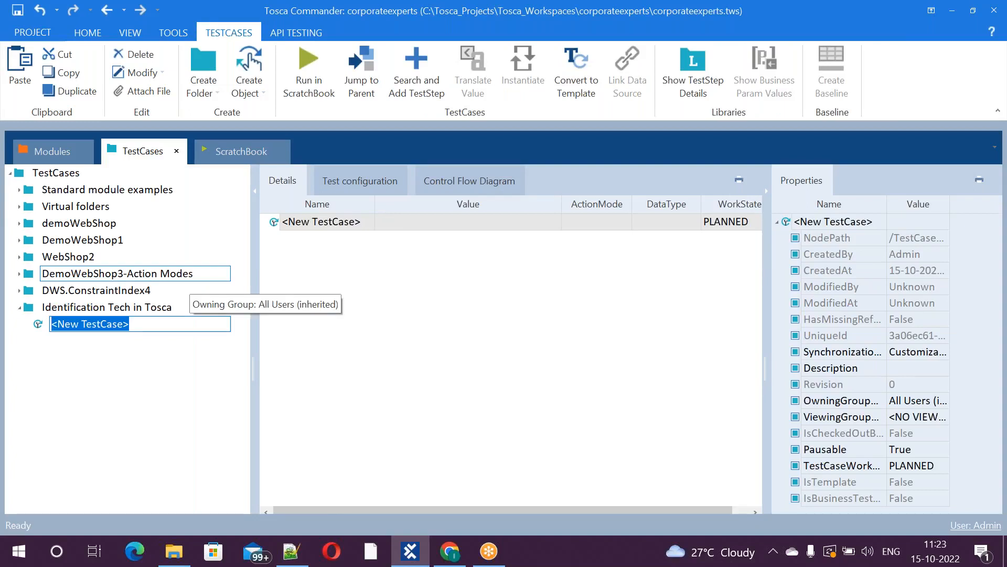
pyautogui.write('Identification.')
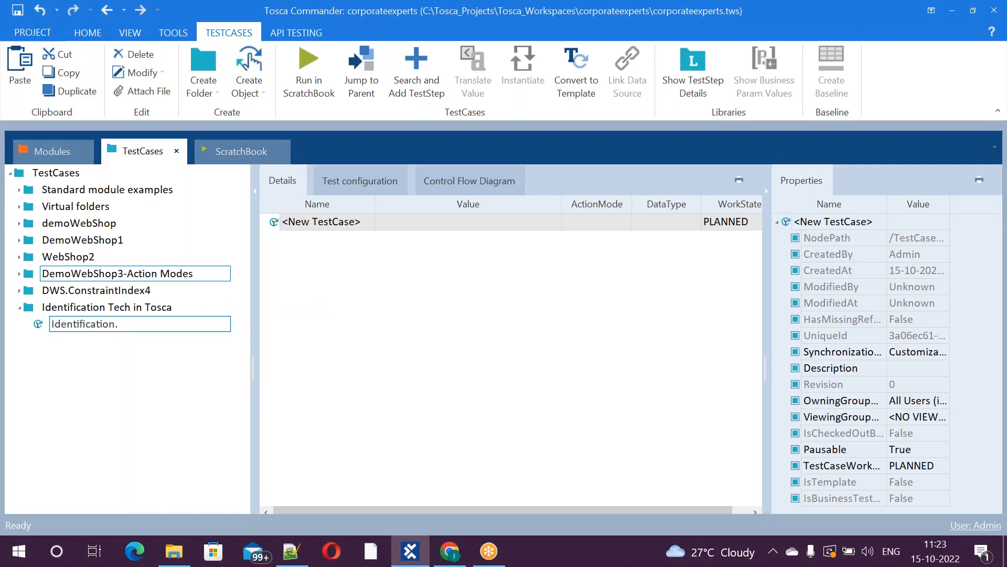
pyautogui.write('Properties')
pyautogui.click(535, 391)
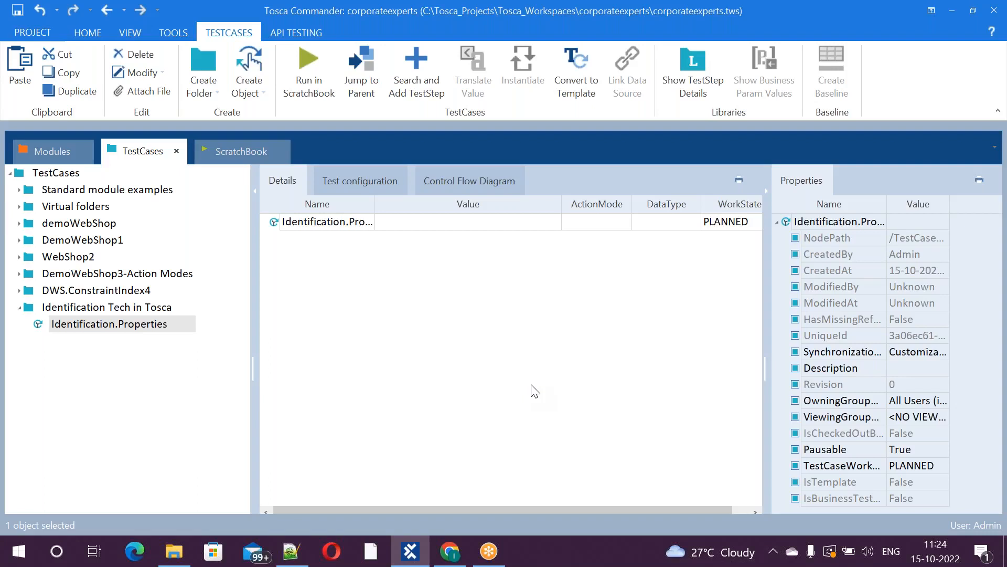
# Step: Add the Demo Web Shop module from the "Identification Tech in Tosca5" folder to the Identification.Properties test case as a test step
pyautogui.click(51, 151)
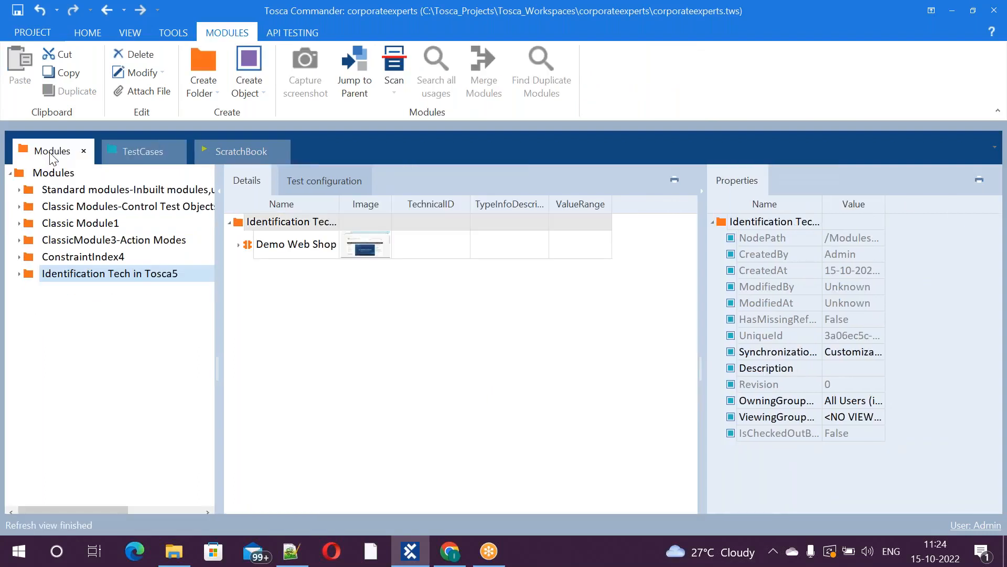
pyautogui.click(19, 273)
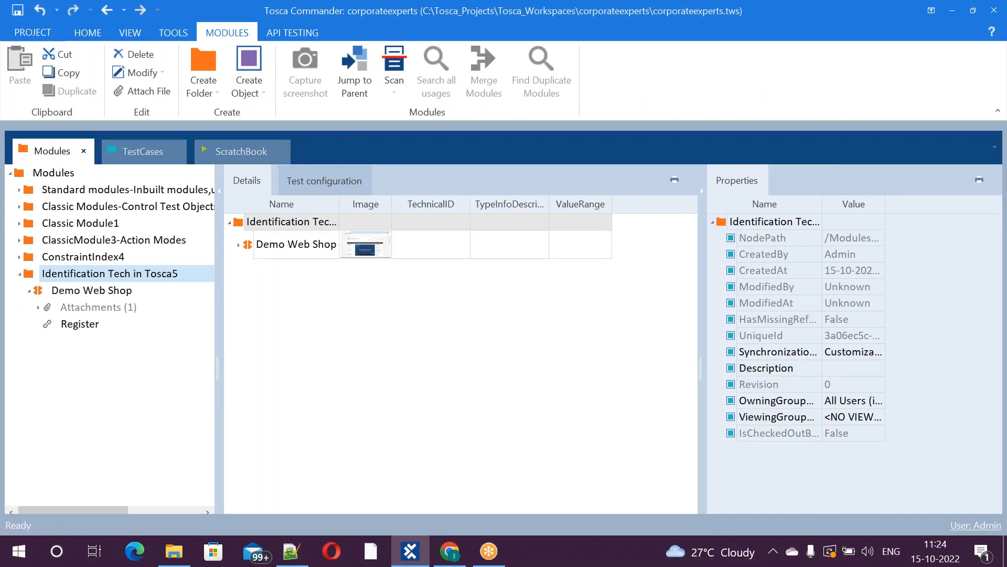
pyautogui.click(41, 290)
pyautogui.moveTo(40, 290); pyautogui.dragTo(49, 323)
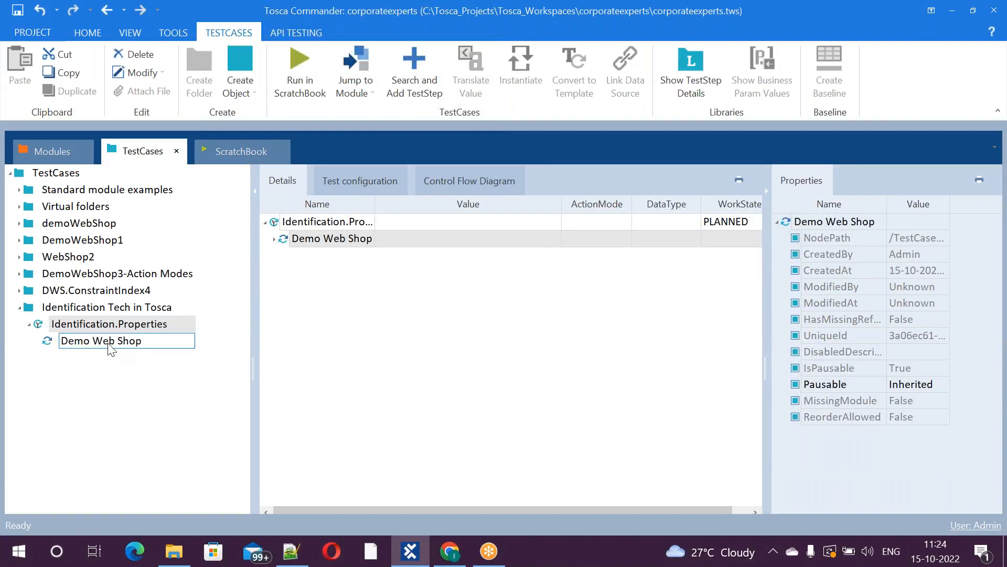
# Step: Set the Register value in the Demo Web Shop test step to {Click}
pyautogui.click(75, 342)
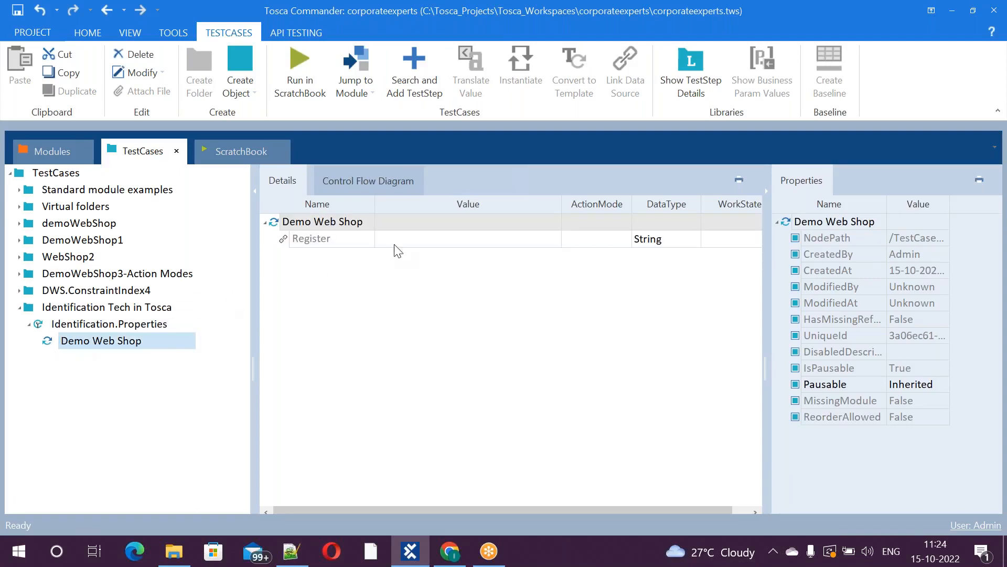
pyautogui.click(462, 238)
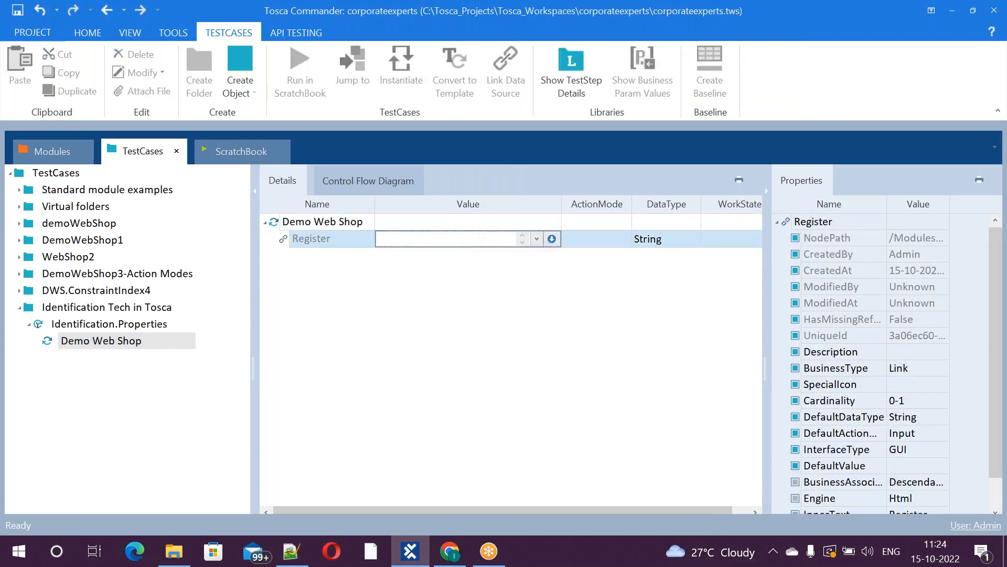
pyautogui.write('{')
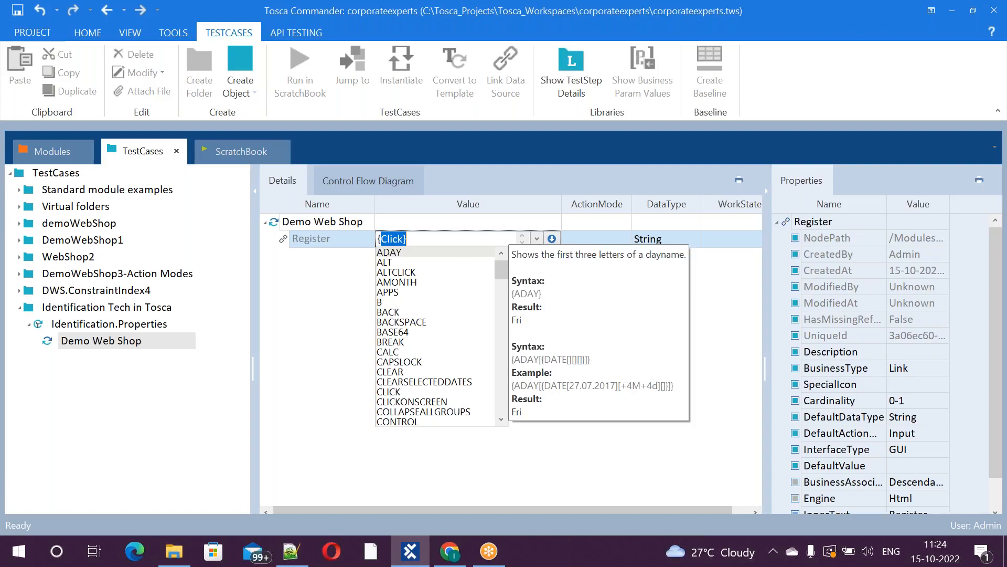
pyautogui.write('Click}')
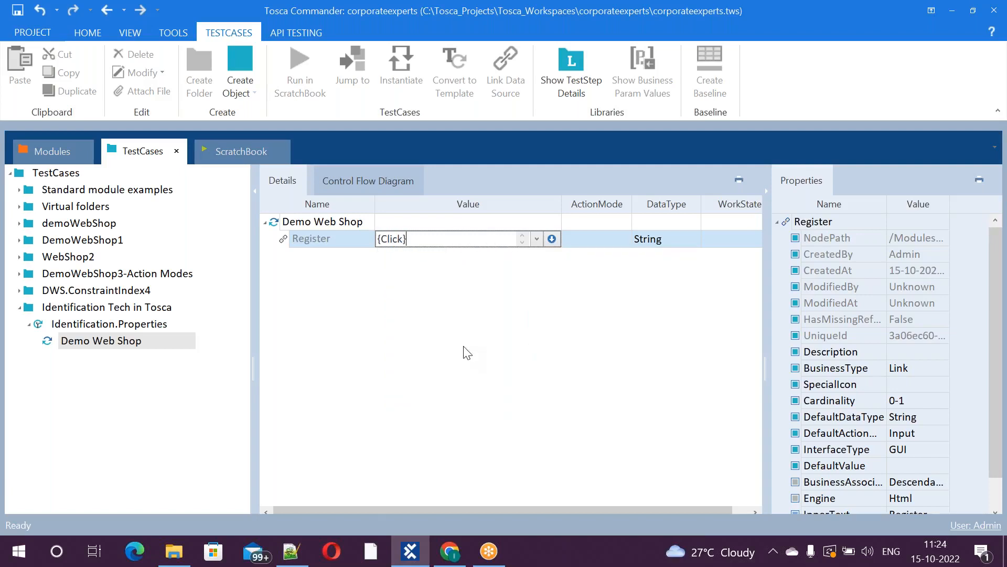
pyautogui.press('Return')
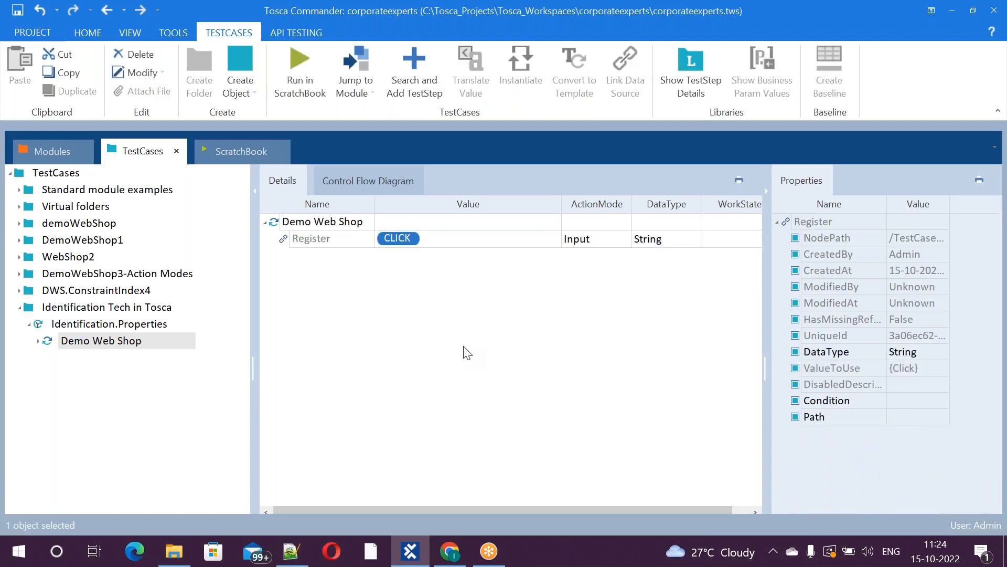
# Step: Check that the Demo Web Shop home page is open in Chrome and run the Identification.Properties test case in ScratchBook
pyautogui.hotkey('alt', 'Tab')
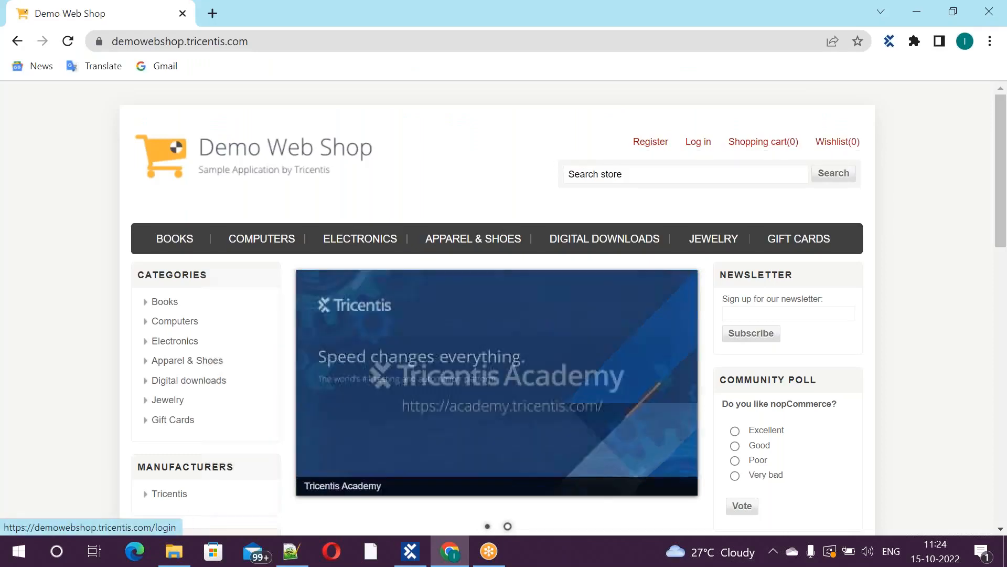
pyautogui.hotkey('alt', 'Tab')
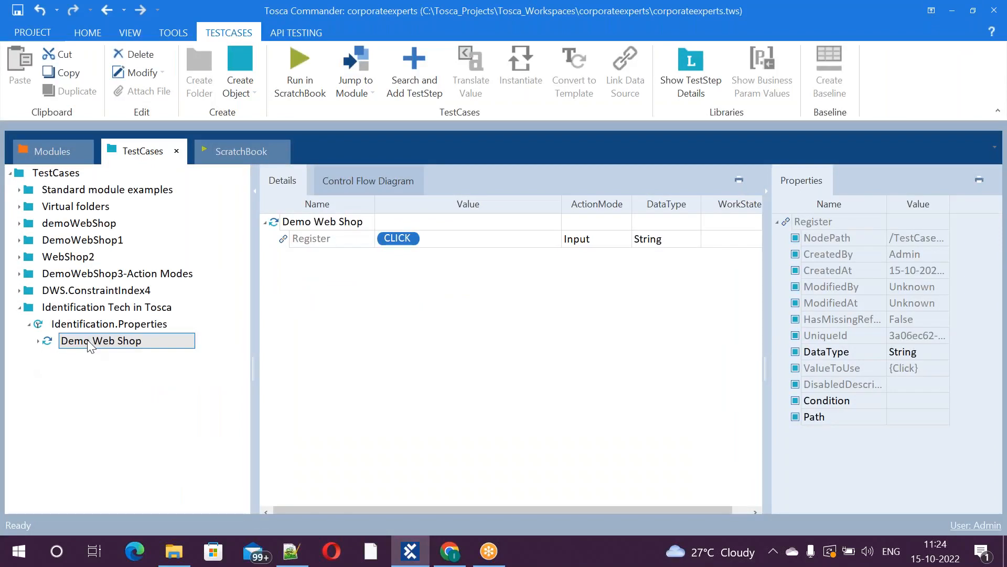
pyautogui.rightClick(83, 327)
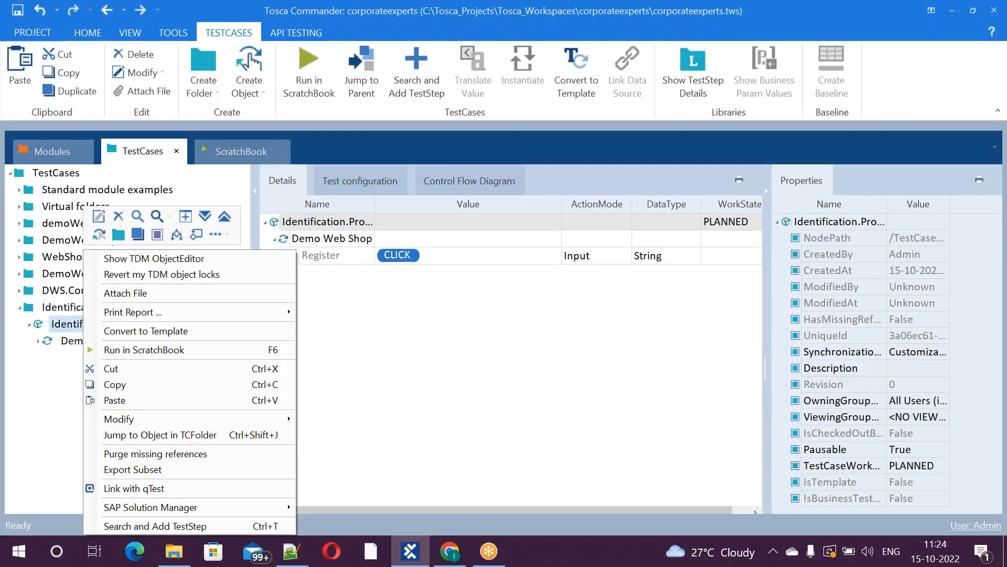
pyautogui.click(139, 347)
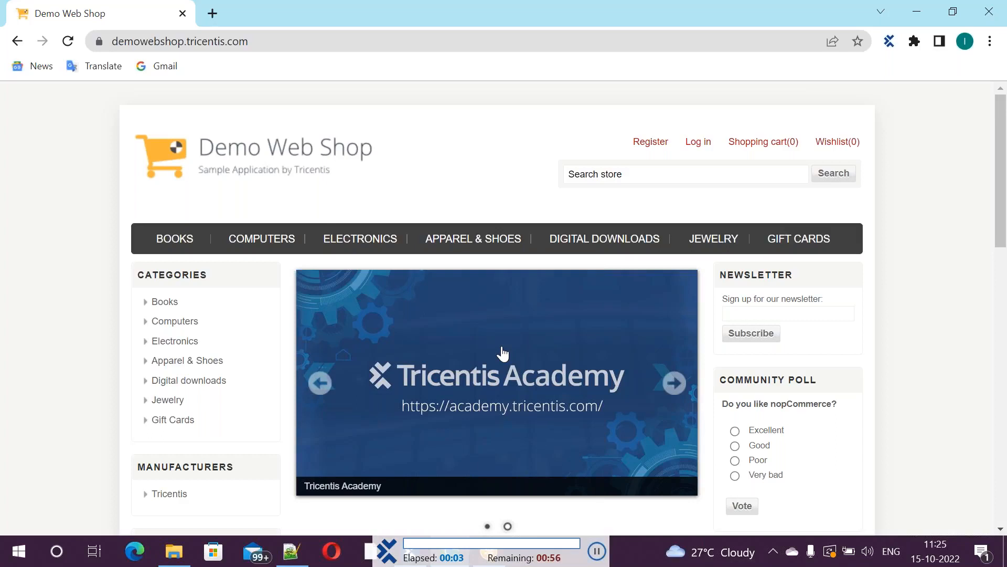
pyautogui.click(648, 147)
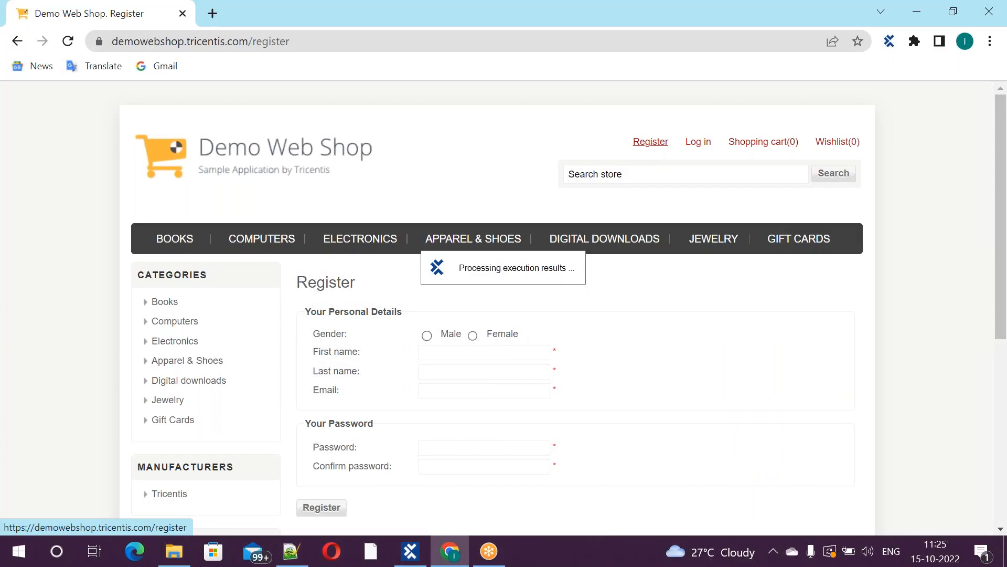
# Step: Examine the Register result under Demo Web Shop in ScratchBook and return to the test case and module views
pyautogui.hotkey('alt', 'Tab')
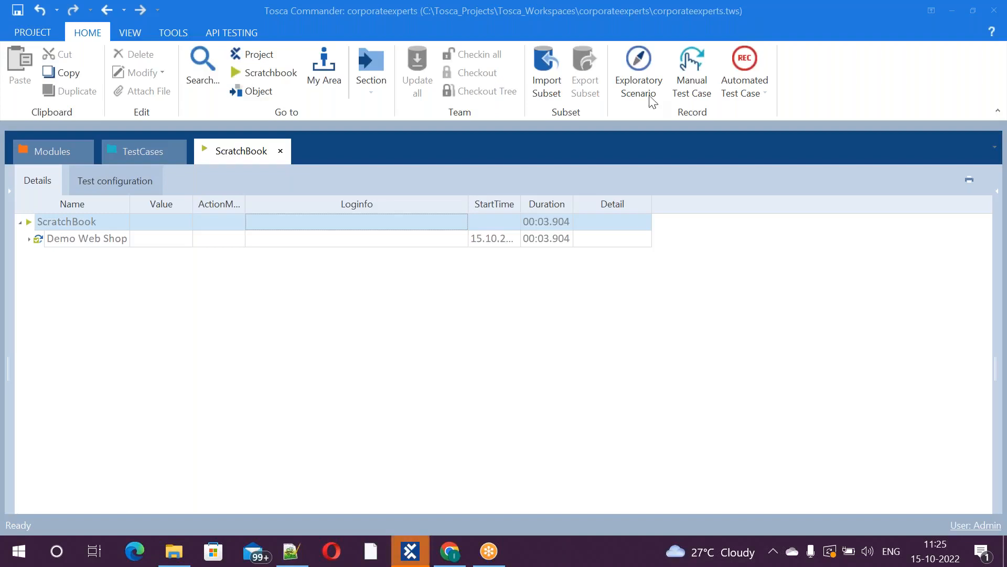
pyautogui.click(30, 239)
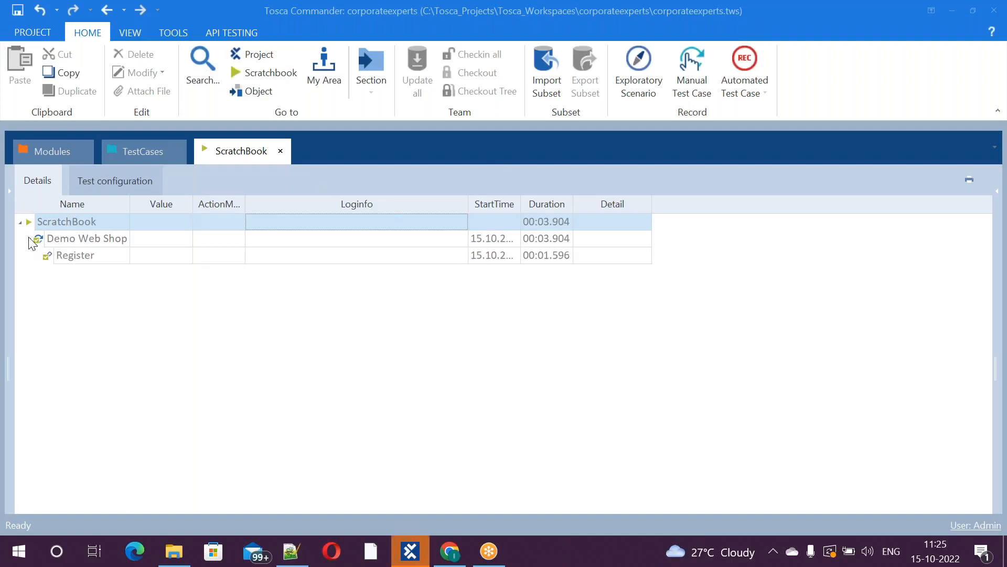
pyautogui.click(64, 256)
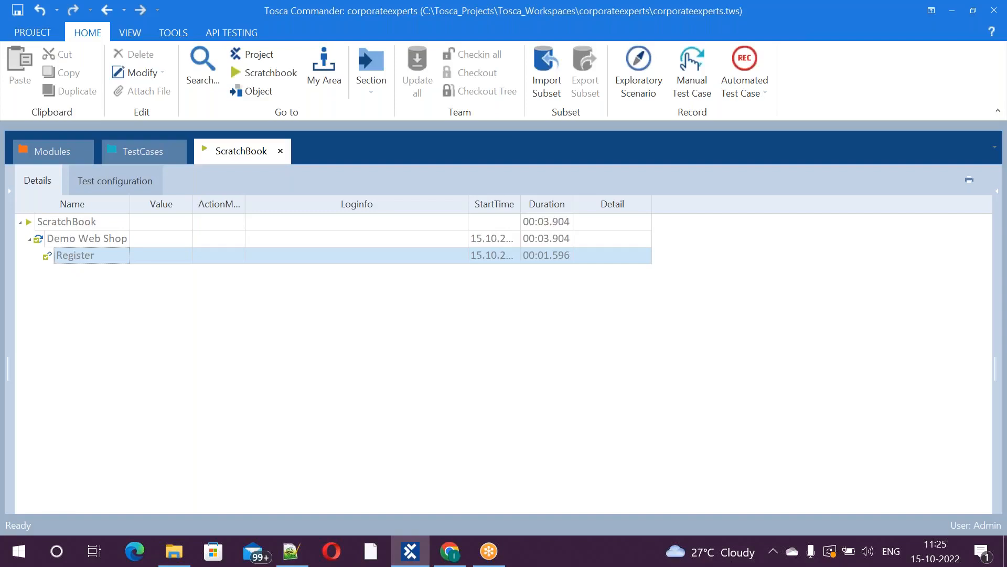
pyautogui.click(135, 157)
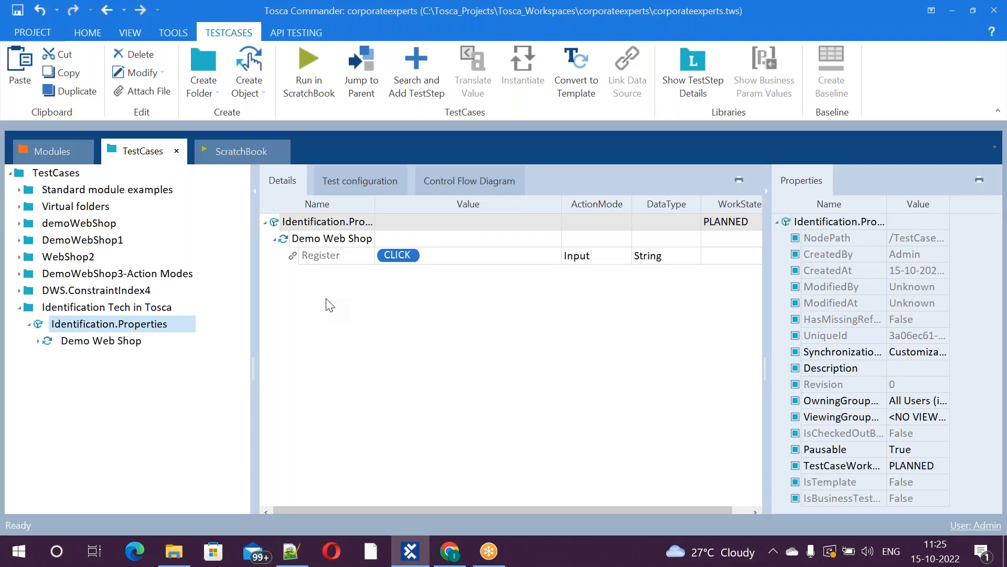
pyautogui.click(60, 150)
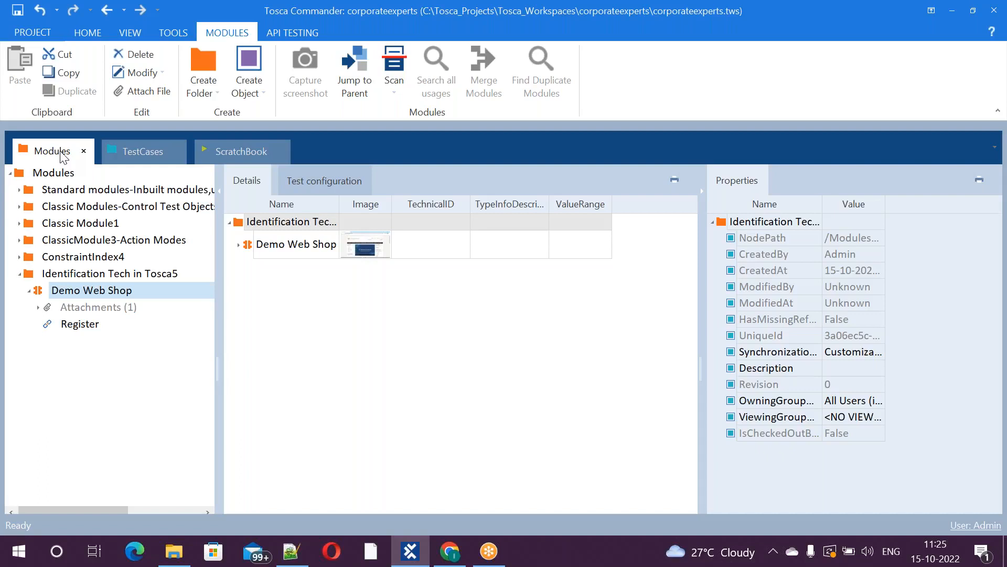
# Step: Switch to the Notepad++ notes and insert six blank lines below "2.Identify By Anchor"
pyautogui.hotkey('alt', 'Tab')
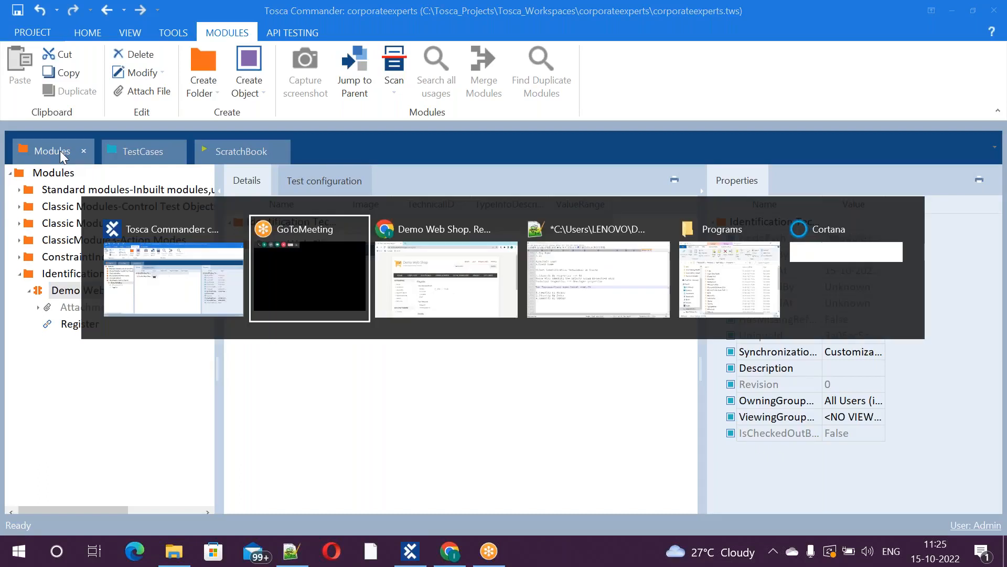
pyautogui.hotkey('alt', 'Tab')
pyautogui.hotkey('alt', 'Tab')
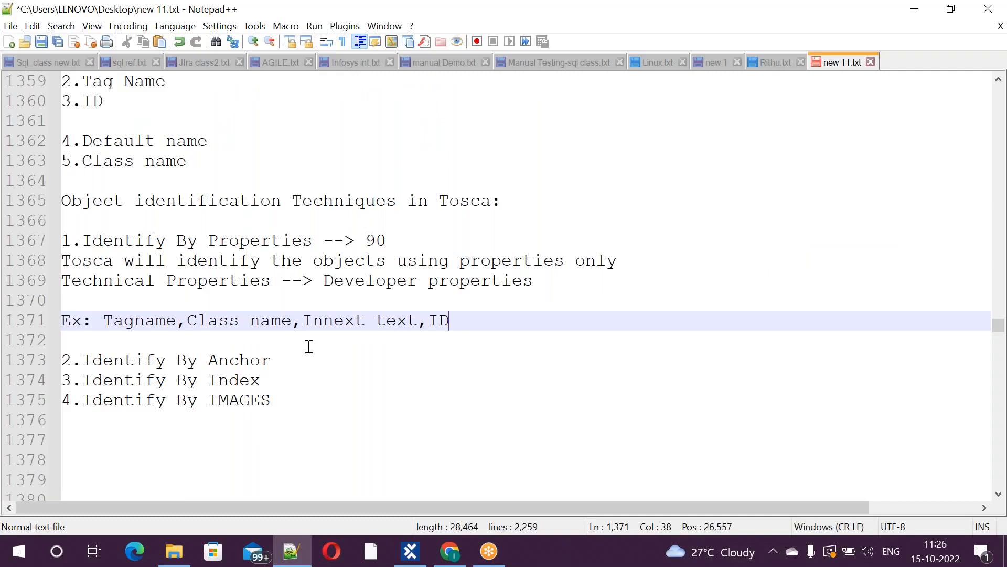
pyautogui.click(285, 368)
pyautogui.press('Return')
pyautogui.press('Return')
pyautogui.press('Return')
pyautogui.press('Return')
pyautogui.press('Return')
pyautogui.press('Return')
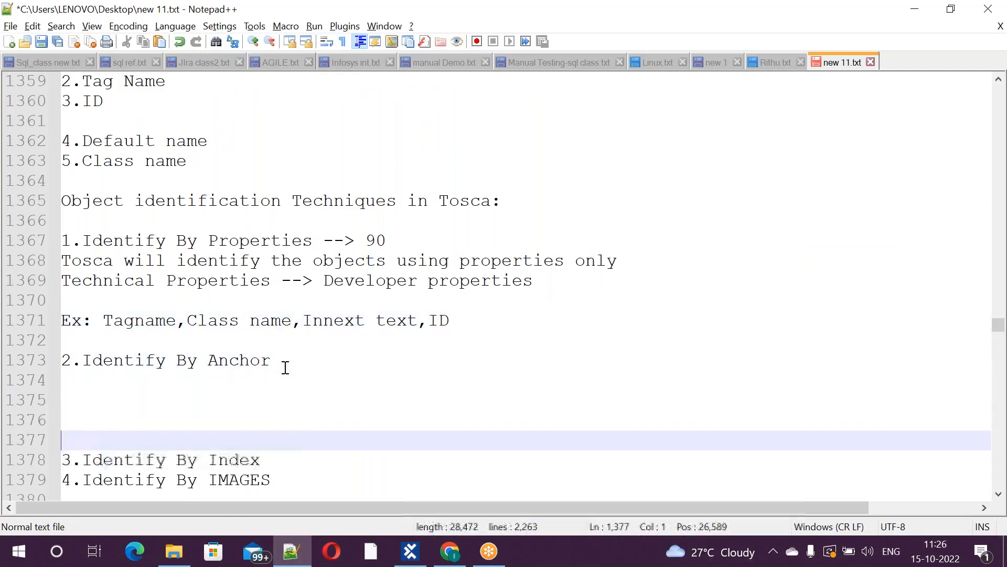
# Step: Write "Identify object using other object or parent object" two lines below the "2.Identify By Anchor" heading
pyautogui.press('Up')
pyautogui.press('Up')
pyautogui.press('Up')
pyautogui.press('Up')
pyautogui.press('Up')
pyautogui.press('Down')
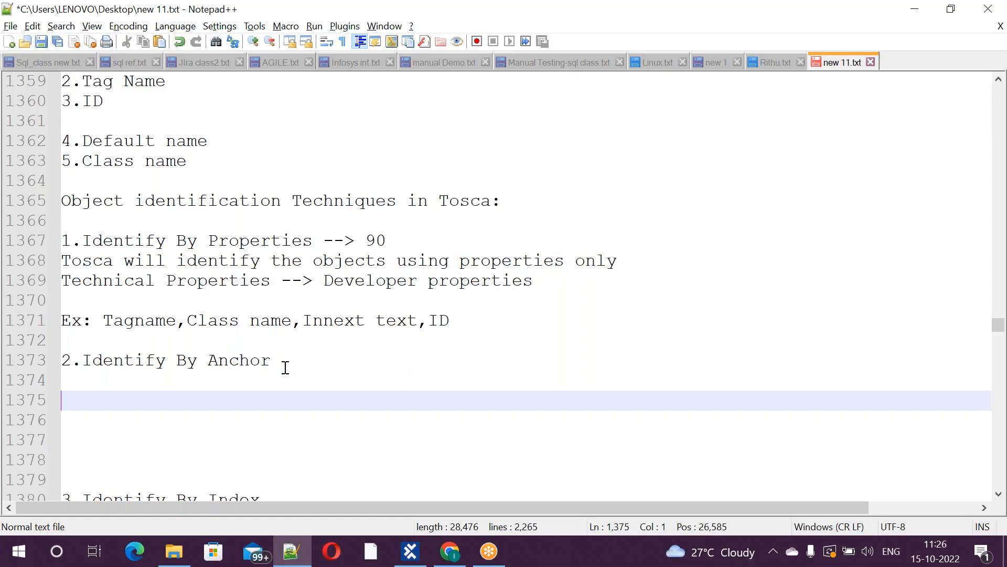
pyautogui.write('Identi')
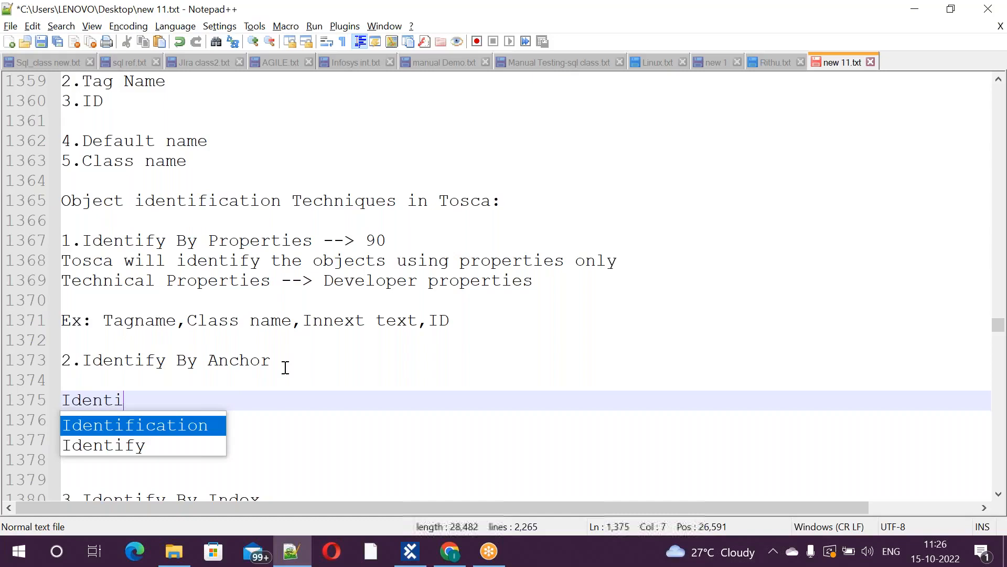
pyautogui.write('fy ')
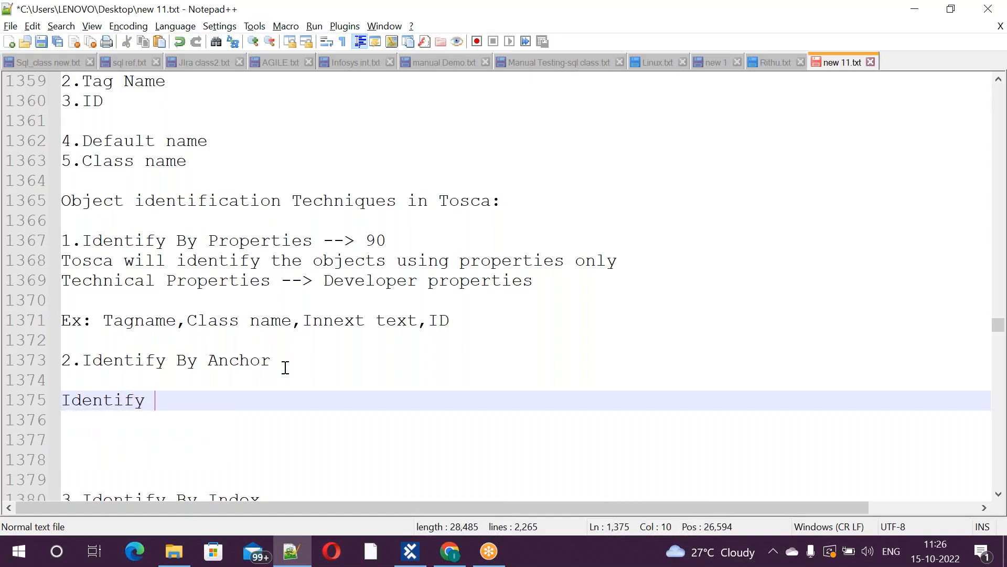
pyautogui.write('object ')
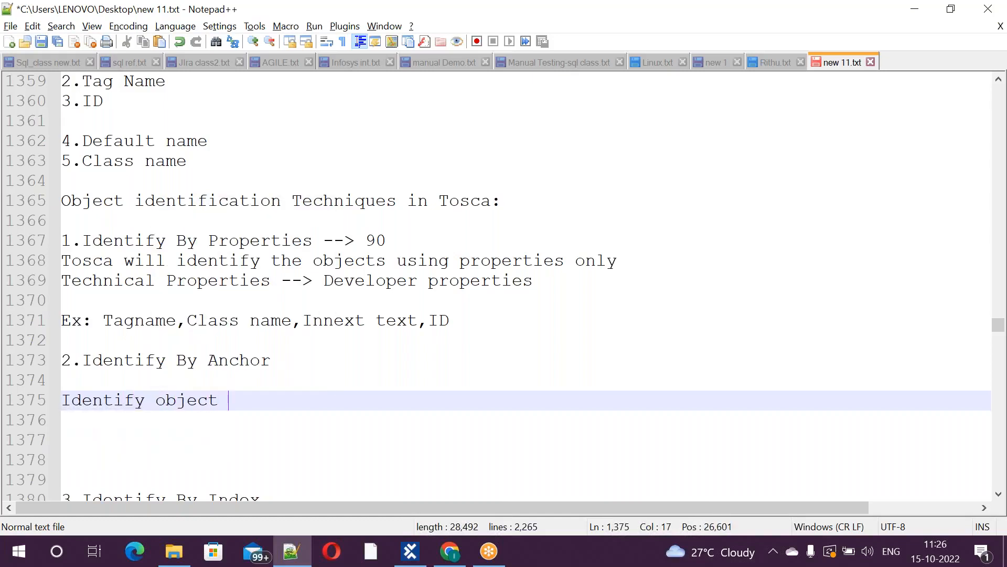
pyautogui.write('using o')
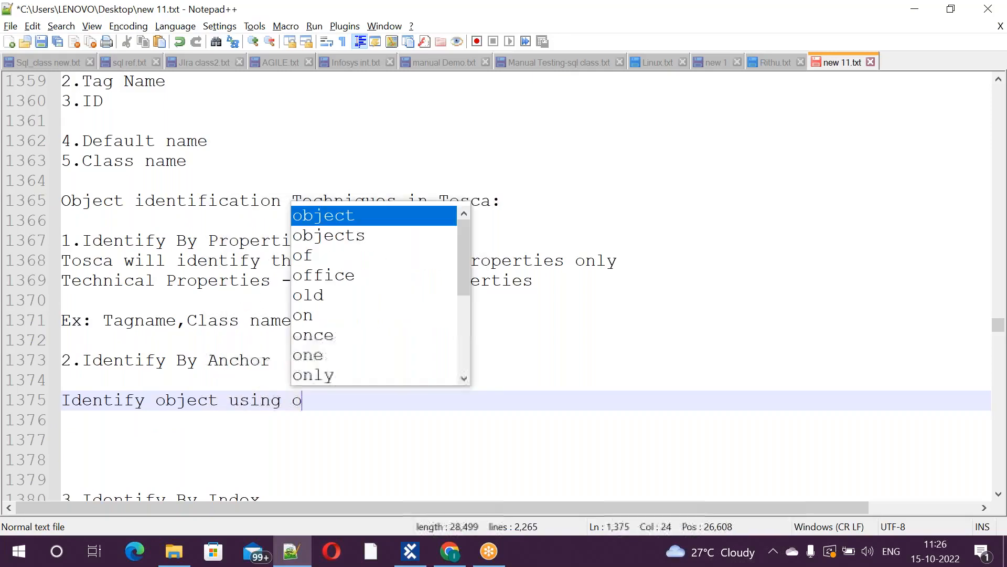
pyautogui.write('ther ')
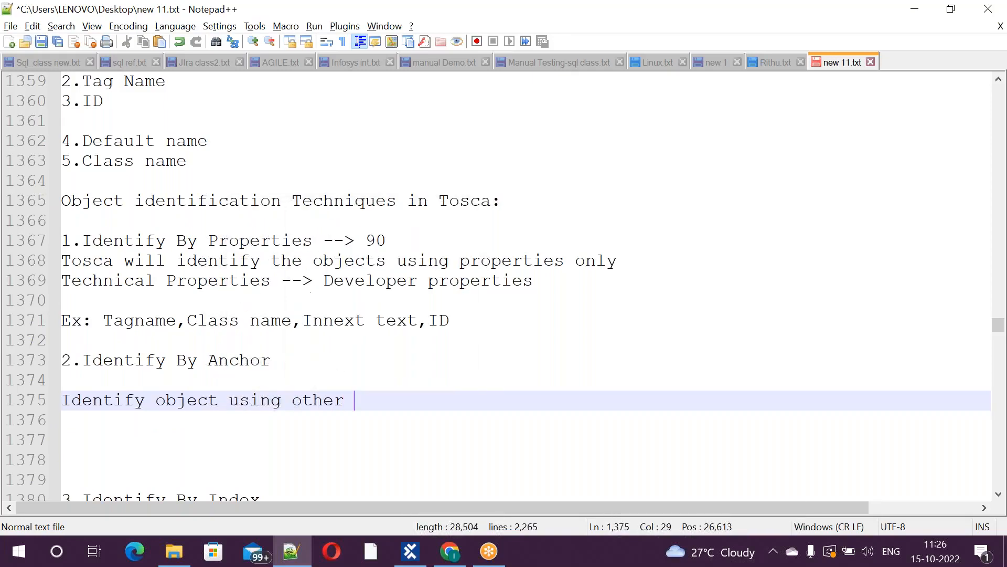
pyautogui.write('object')
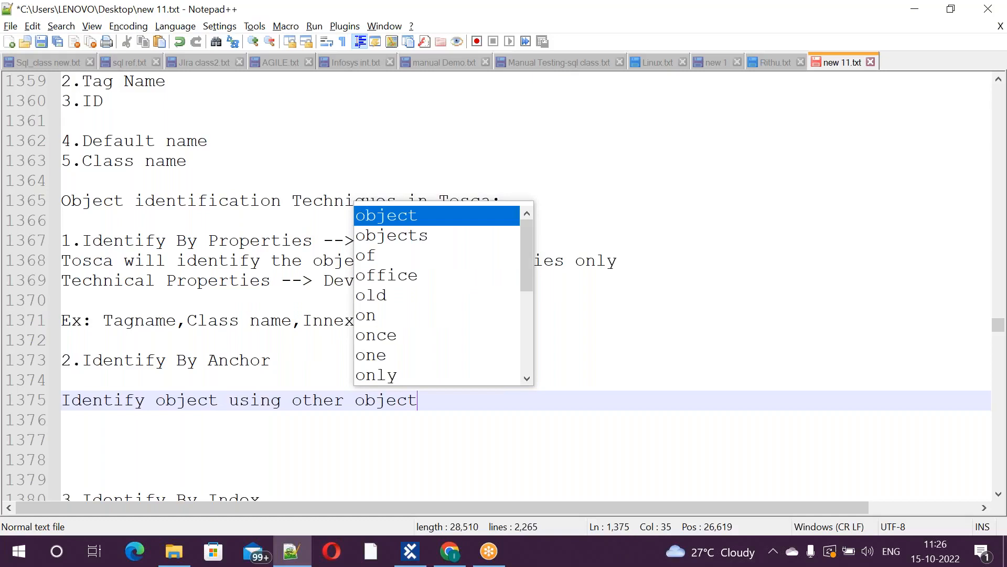
pyautogui.write(' or pa')
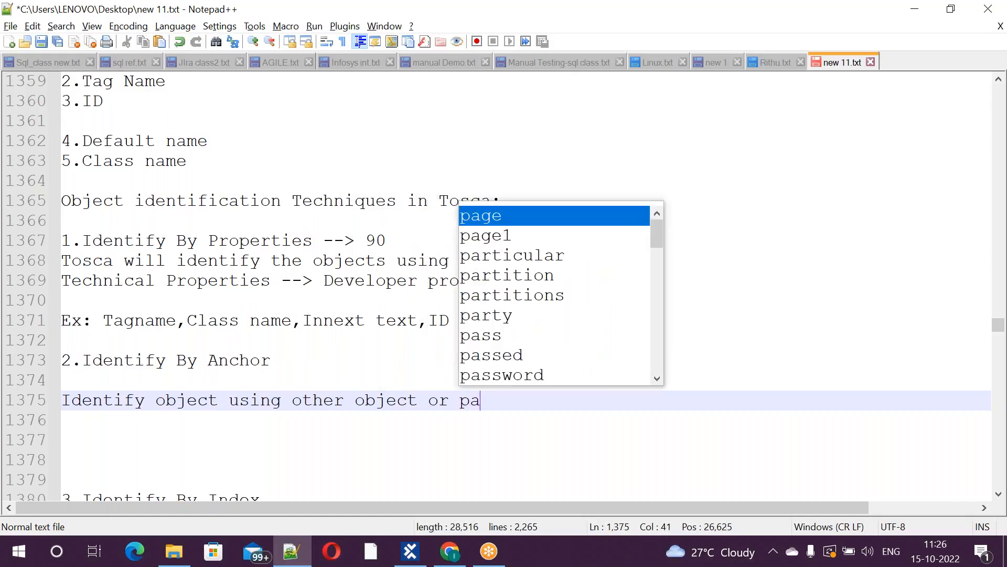
pyautogui.write('rent object')
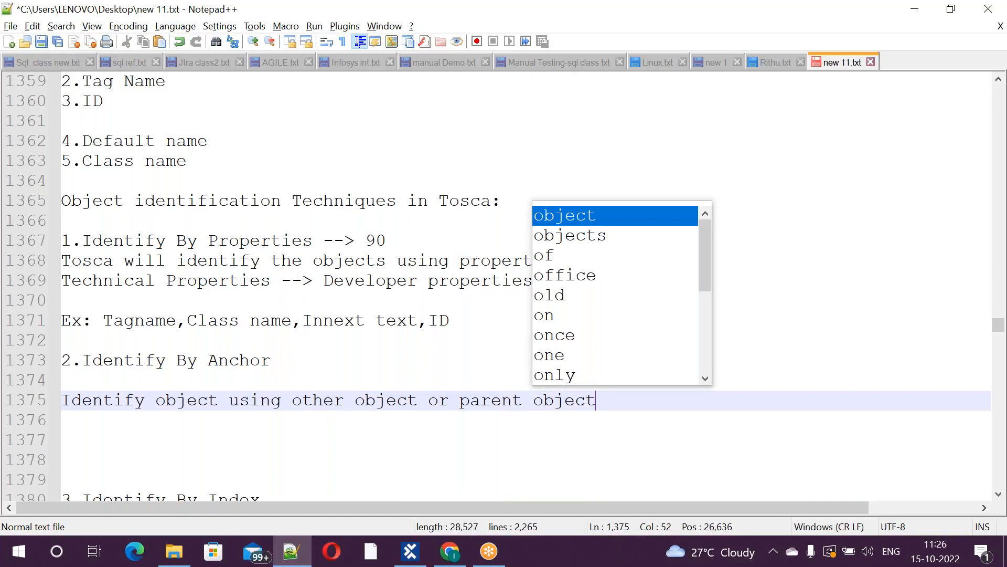
pyautogui.press('Escape')
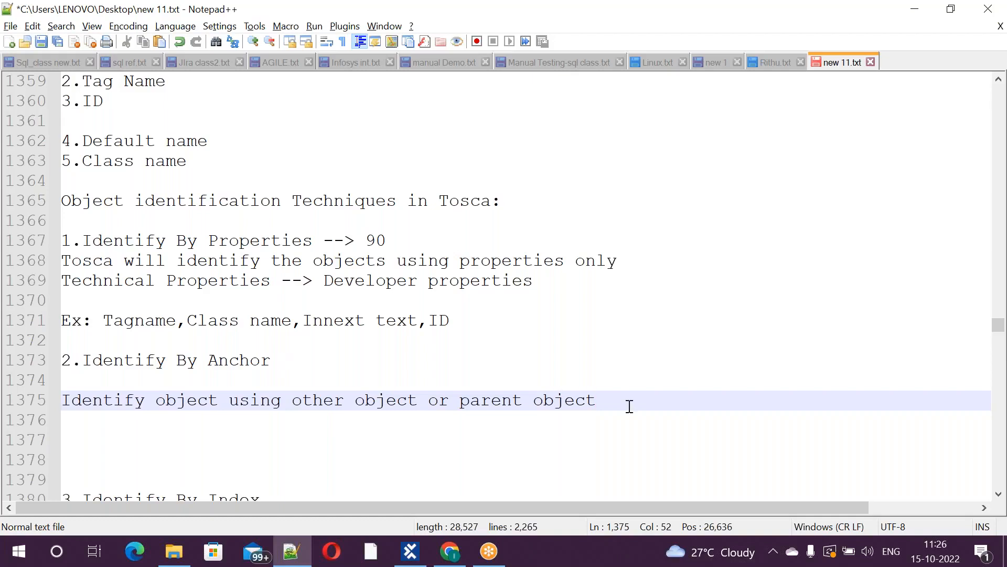
# Step: Add the line "It will use Relative ID" below the sentence about the parent object and save the notes
pyautogui.press('Return')
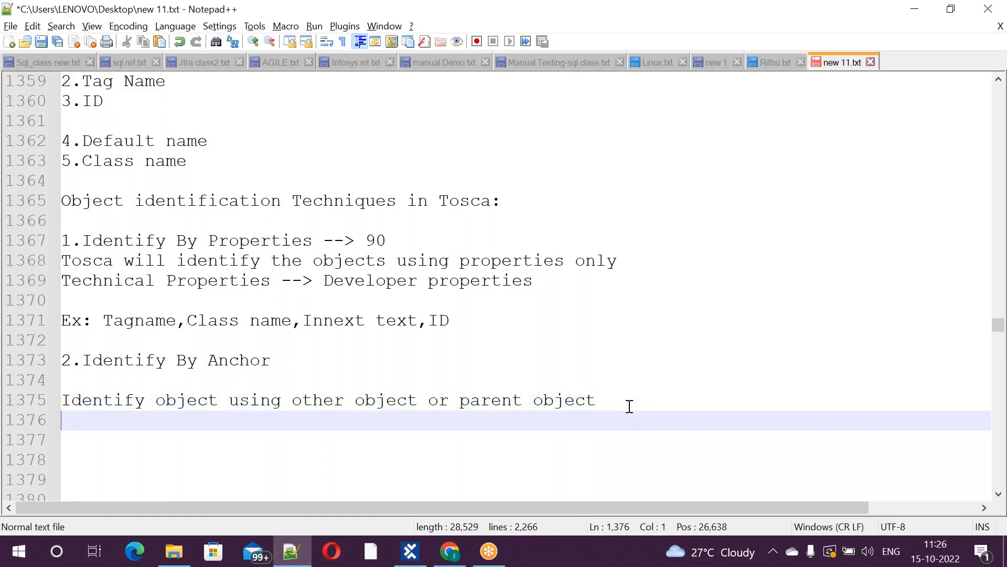
pyautogui.write('It w')
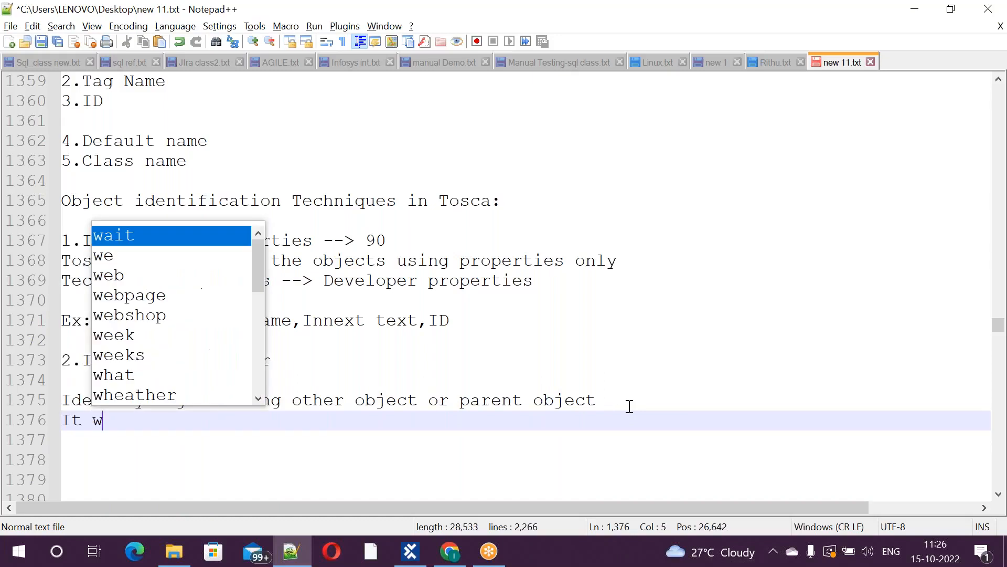
pyautogui.write('ill use ')
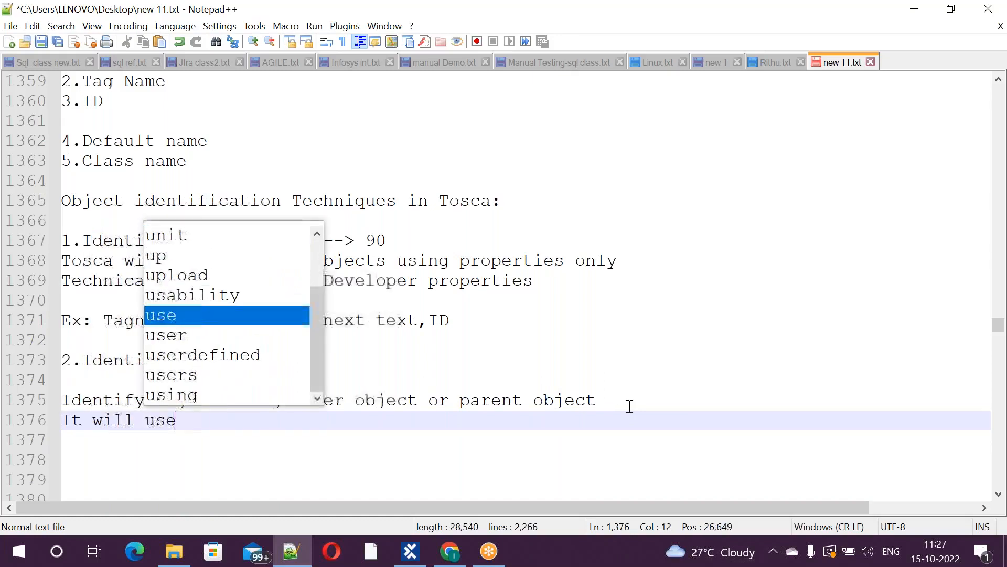
pyautogui.write('Relatu')
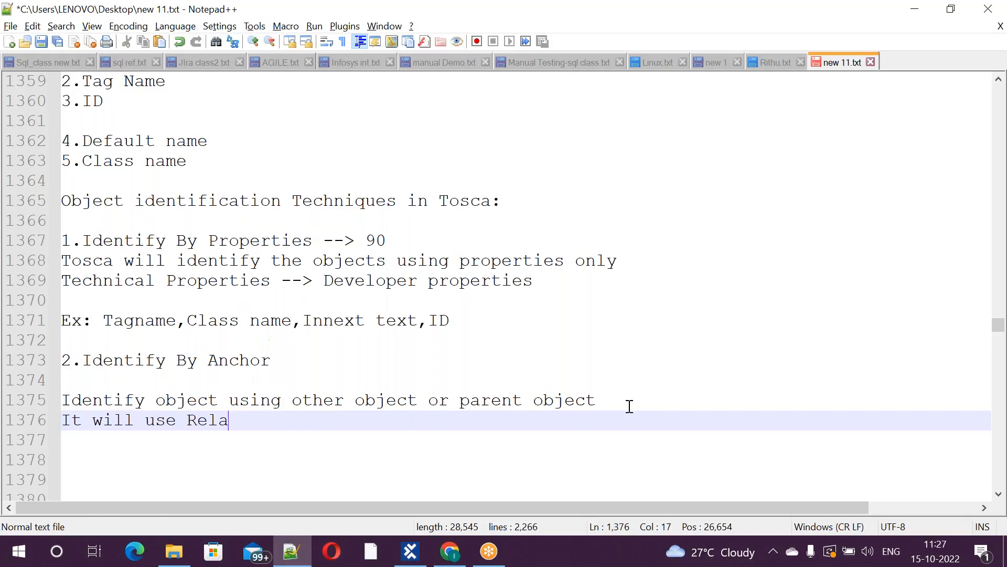
pyautogui.press('BackSpace')
pyautogui.write('ive ID')
pyautogui.press('Escape')
pyautogui.hotkey('ctrl', 's')
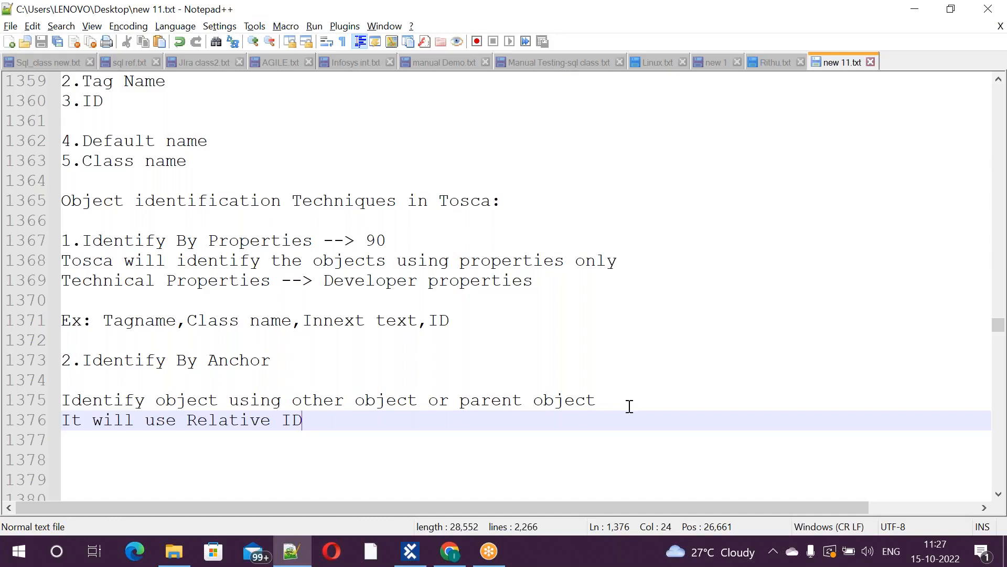
# Step: Insert seven blank lines below "It will use Relative ID" and return the cursor to the second line below that text
pyautogui.press('Return')
pyautogui.press('Return')
pyautogui.press('Return')
pyautogui.press('Return')
pyautogui.press('Return')
pyautogui.press('Return')
pyautogui.press('Return')
pyautogui.press('Up')
pyautogui.press('Up')
pyautogui.press('Up')
pyautogui.press('Up')
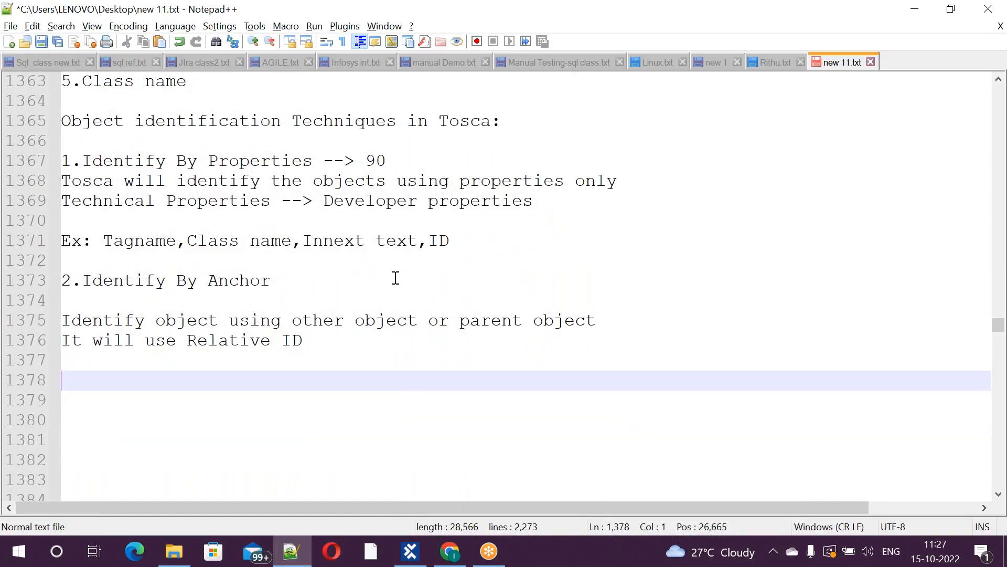
# Step: Add a colon after the "2.Identify By Anchor" heading and insert two new lines below it
pyautogui.click(286, 281)
pyautogui.write(':')
pyautogui.press('Return')
pyautogui.press('Return')
# Step: Write "if there is a objects which is having similar properties" under the "2.Identify By Anchor:" heading
pyautogui.write('if bo')
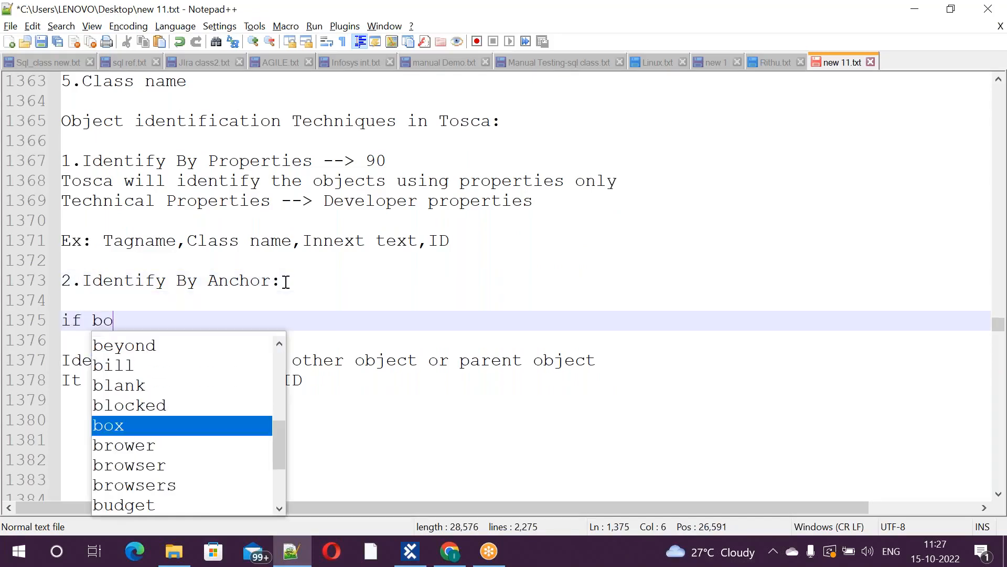
pyautogui.press('BackSpace')
pyautogui.press('BackSpace')
pyautogui.write('the')
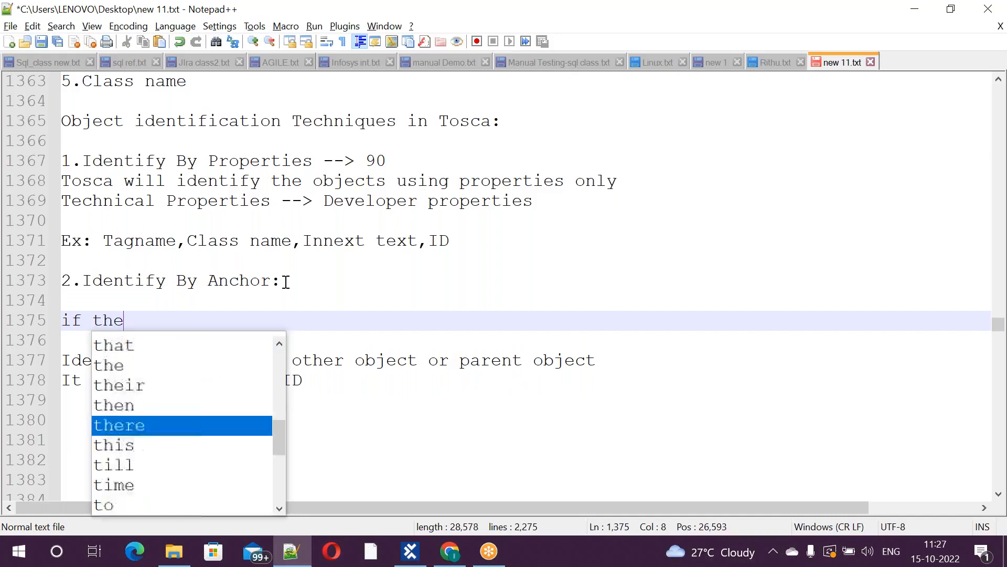
pyautogui.write('rs')
pyautogui.press('BackSpace')
pyautogui.press('BackSpace')
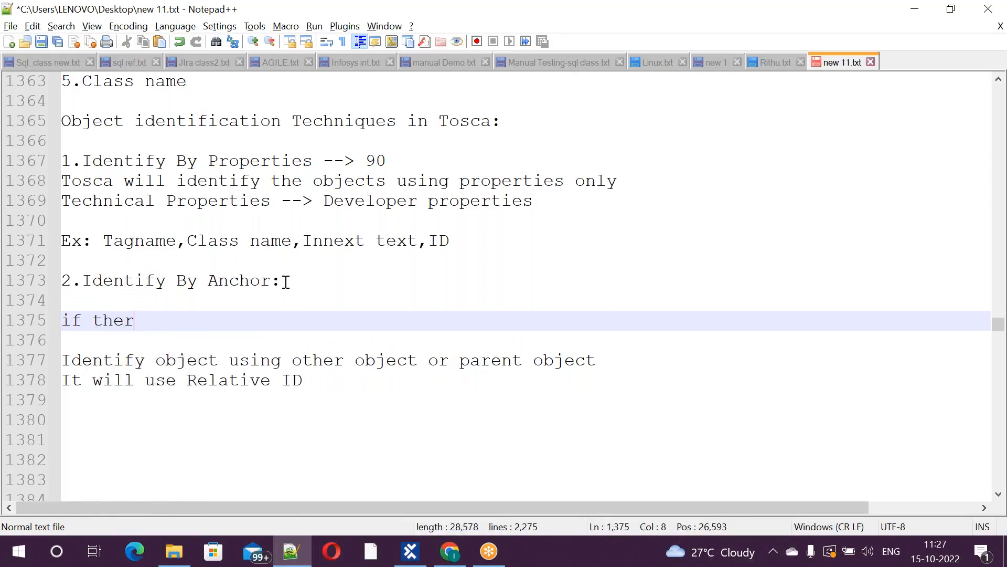
pyautogui.write('e is a ')
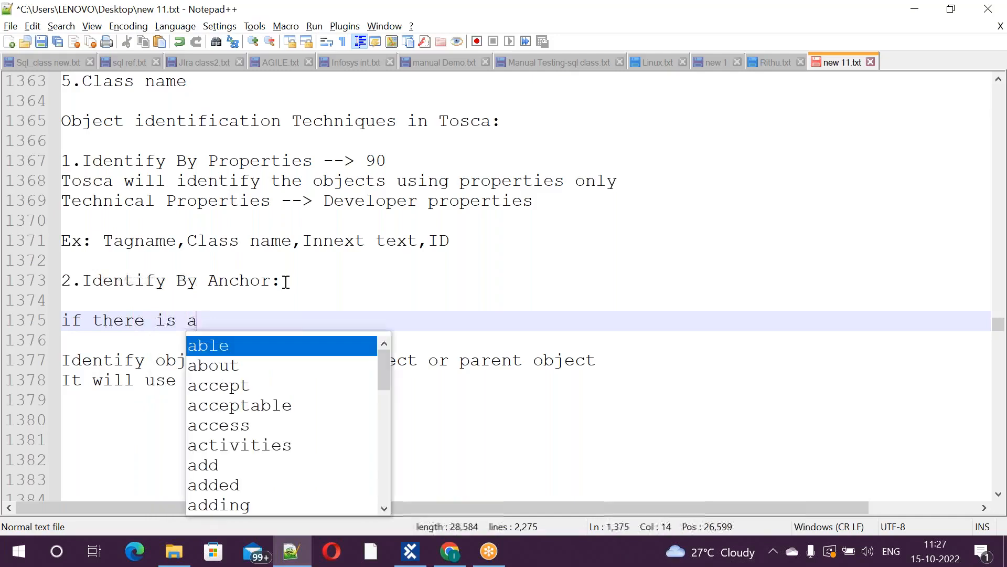
pyautogui.write('objec')
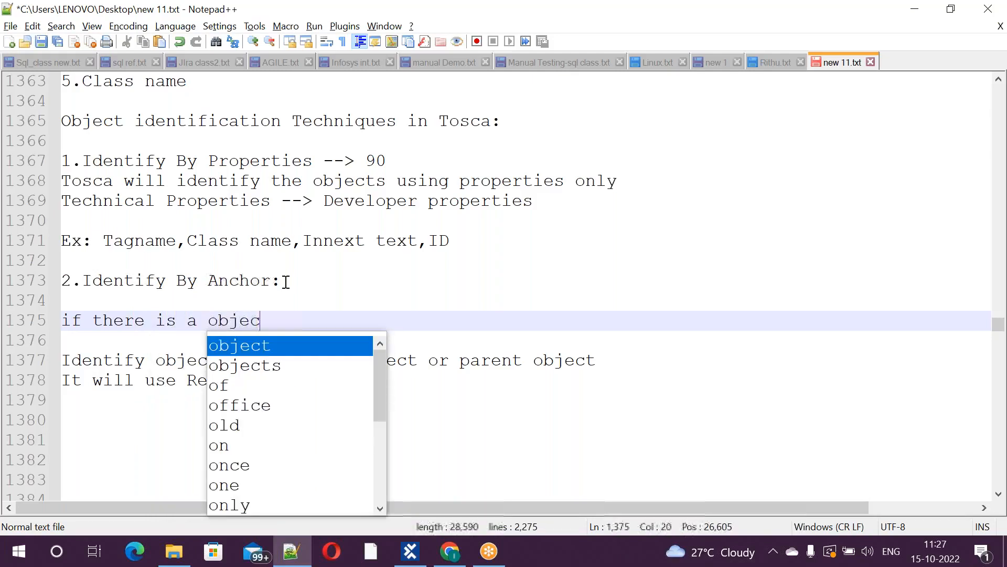
pyautogui.write('t s which')
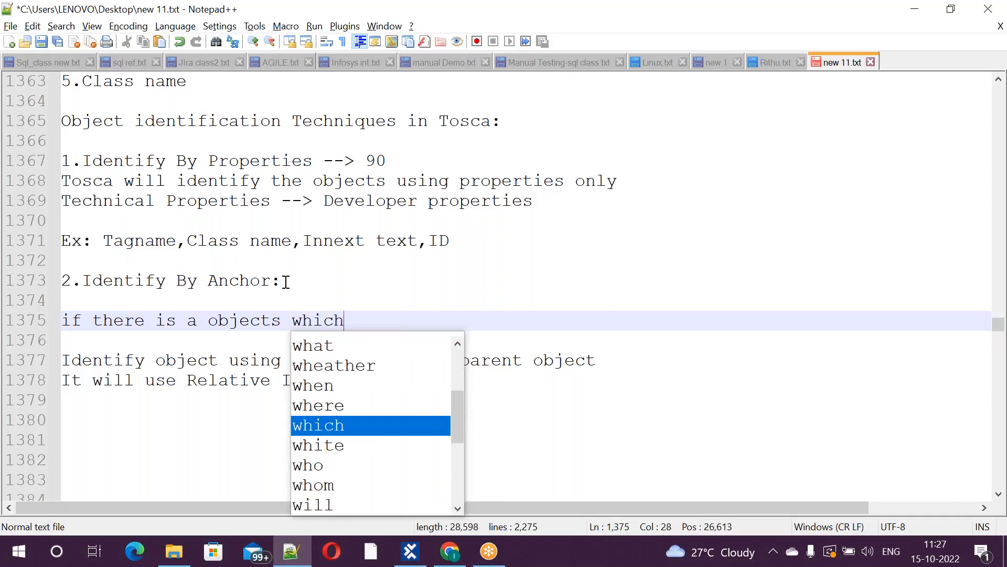
pyautogui.write(' is having sim')
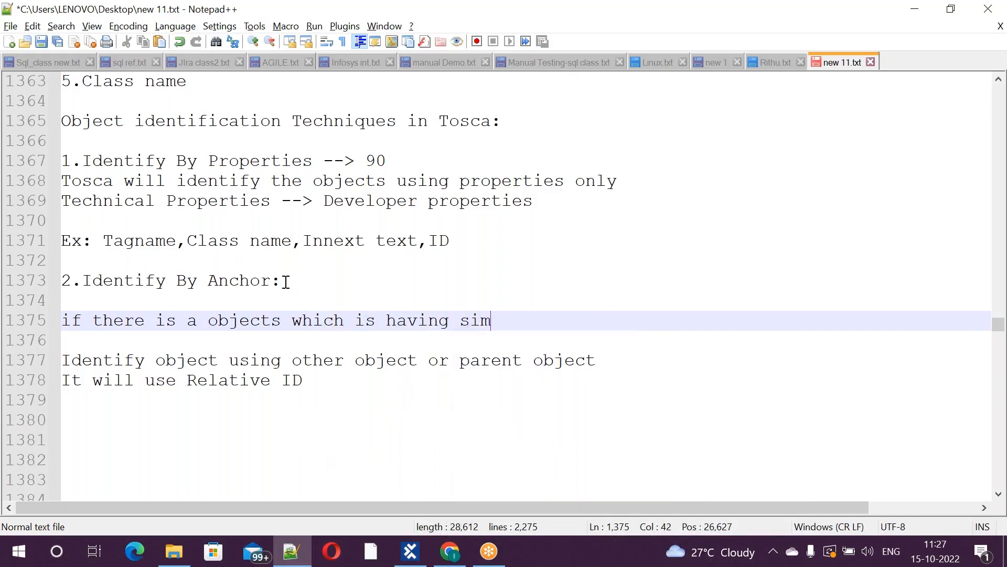
pyautogui.write('imal')
pyautogui.press('BackSpace')
pyautogui.press('BackSpace')
pyautogui.write('r')
pyautogui.press('BackSpace')
pyautogui.press('BackSpace')
pyautogui.press('BackSpace')
pyautogui.press('BackSpace')
pyautogui.write('lar properties')
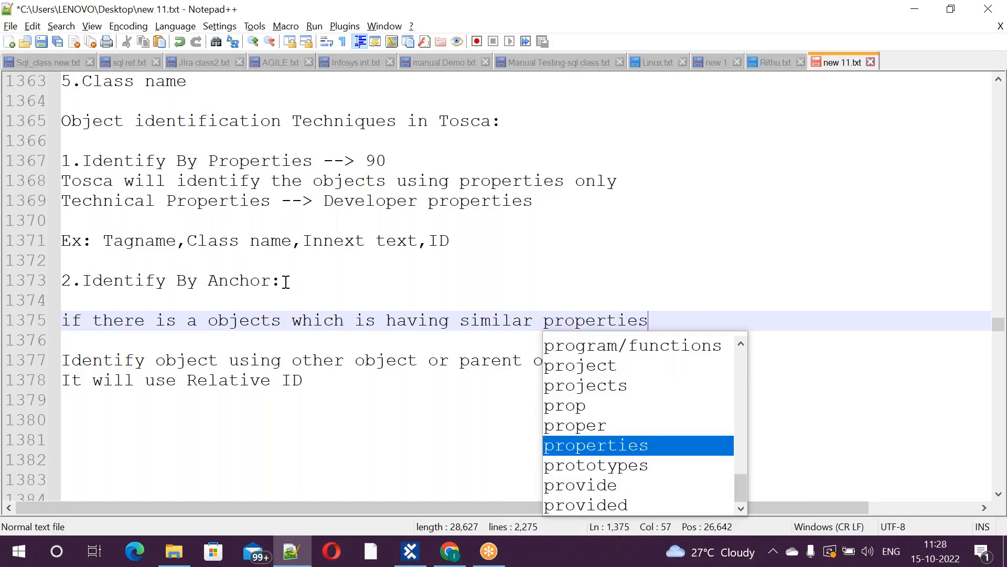
pyautogui.click(723, 237)
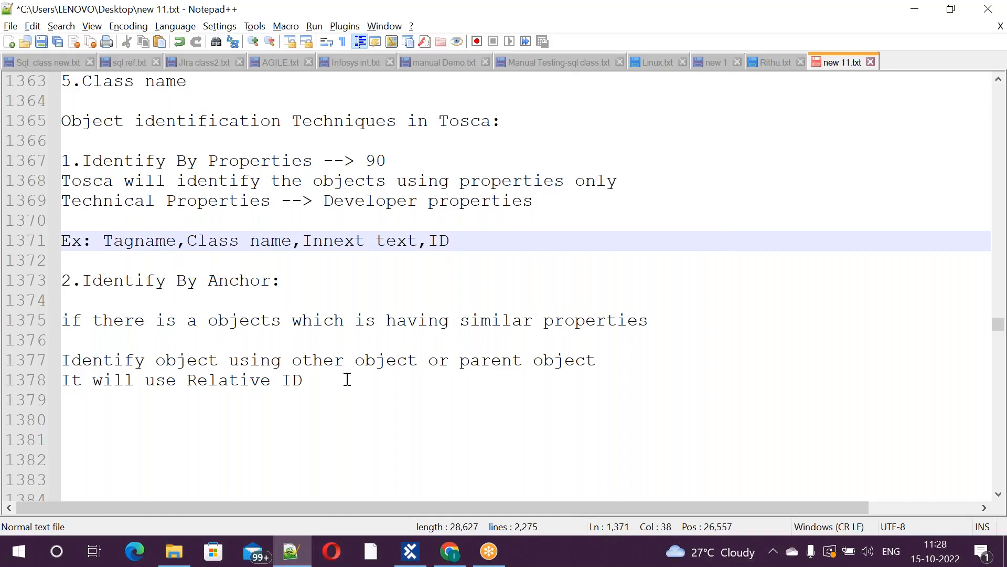
# Step: Write "We need atleast one object should be unique." two lines below "It will use Relative ID"
pyautogui.click(323, 383)
pyautogui.press('Return')
pyautogui.press('Return')
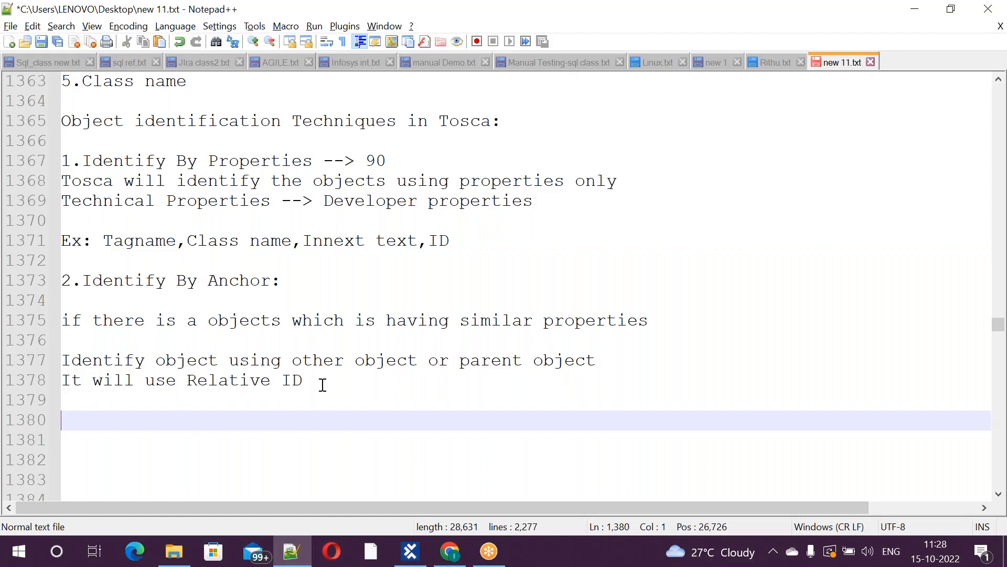
pyautogui.write('We n')
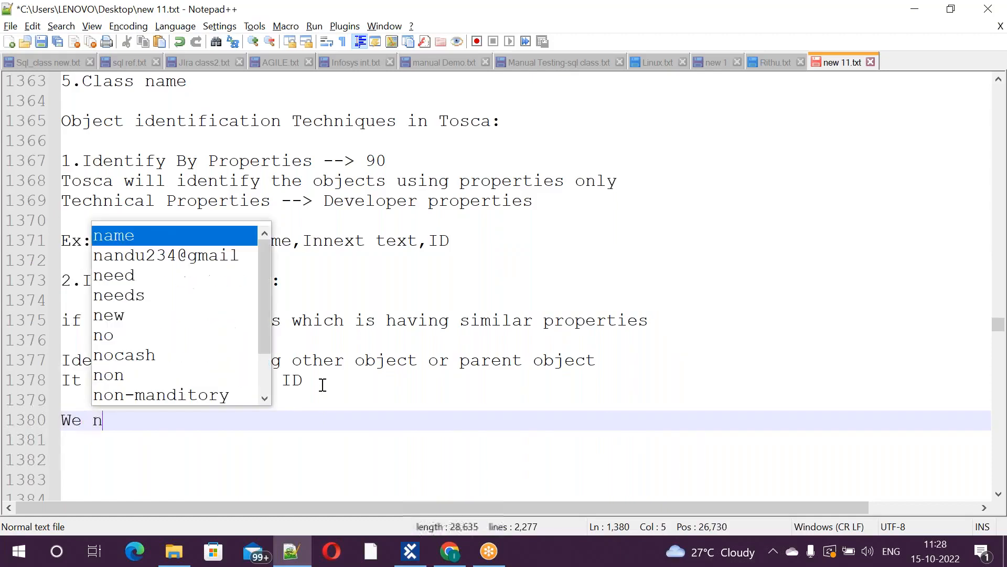
pyautogui.write('eed atleas')
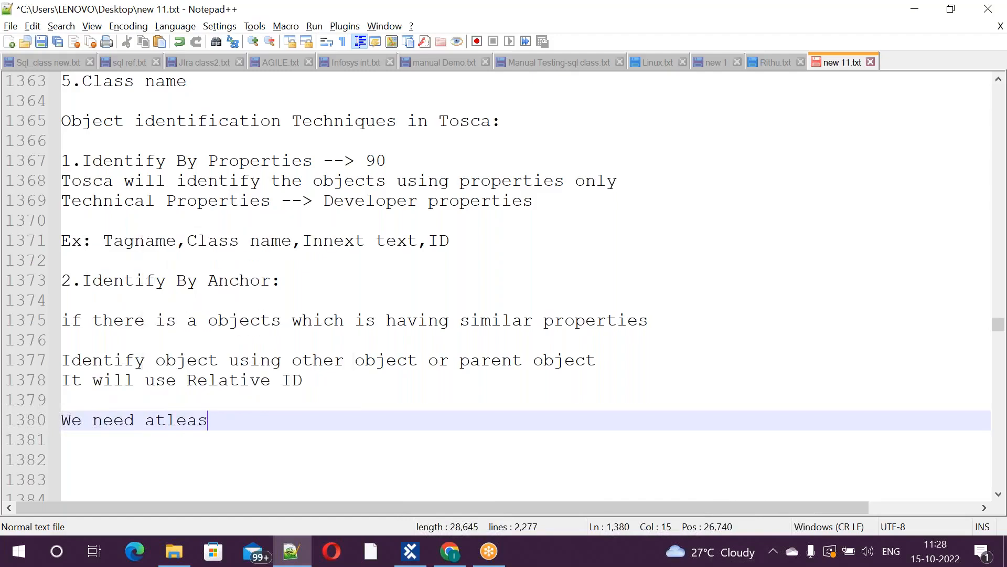
pyautogui.write('t one ')
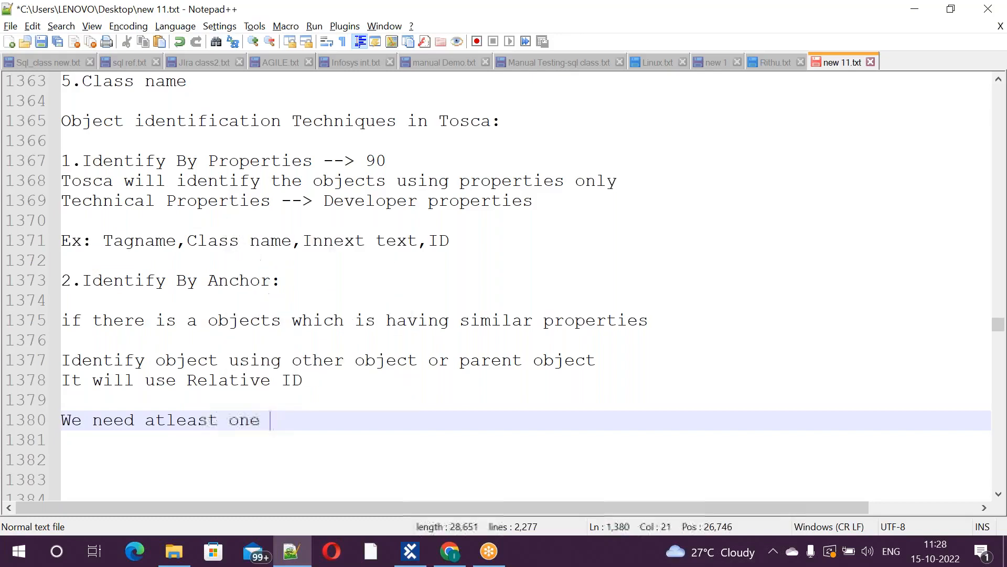
pyautogui.write('obj')
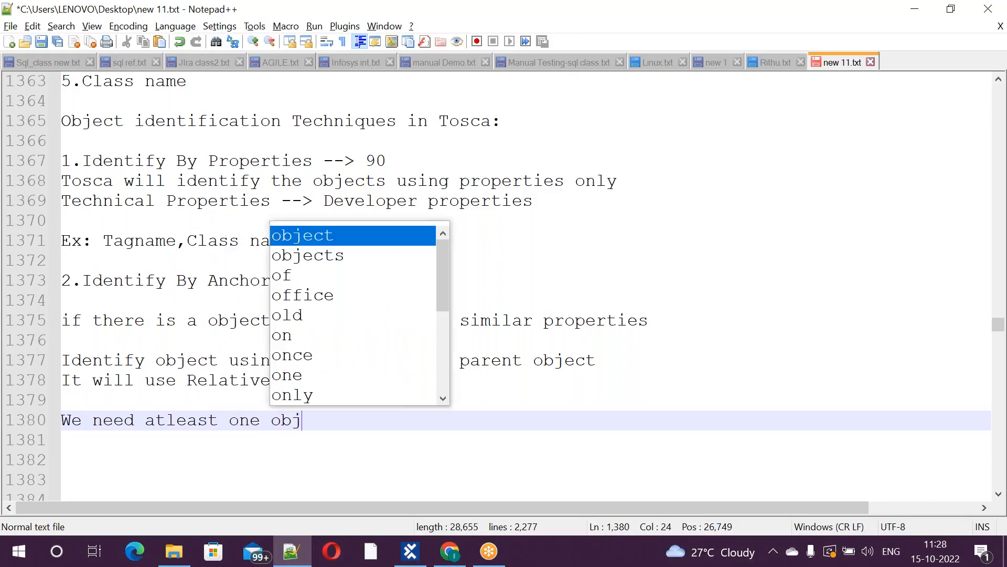
pyautogui.write('ect shou')
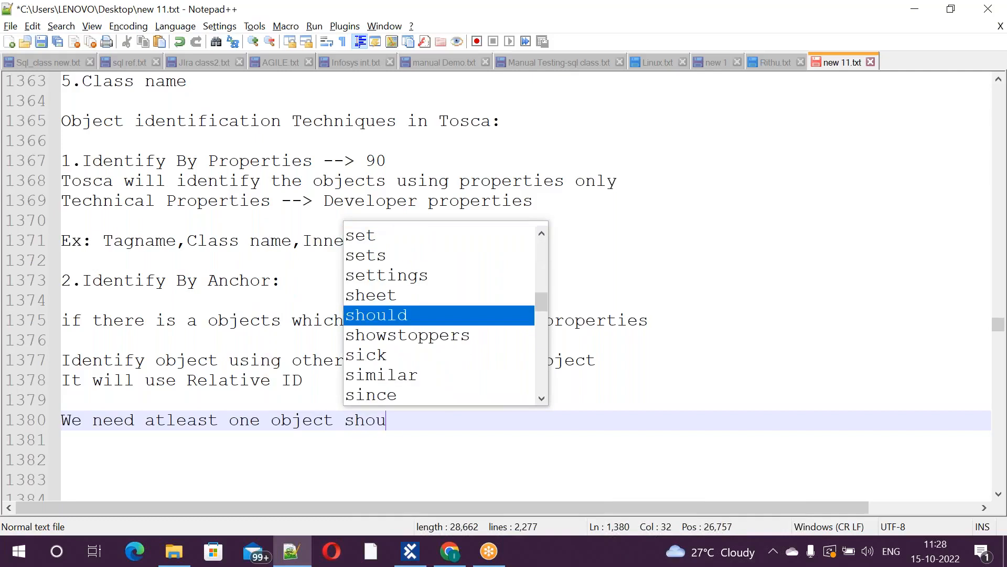
pyautogui.write('ld be un')
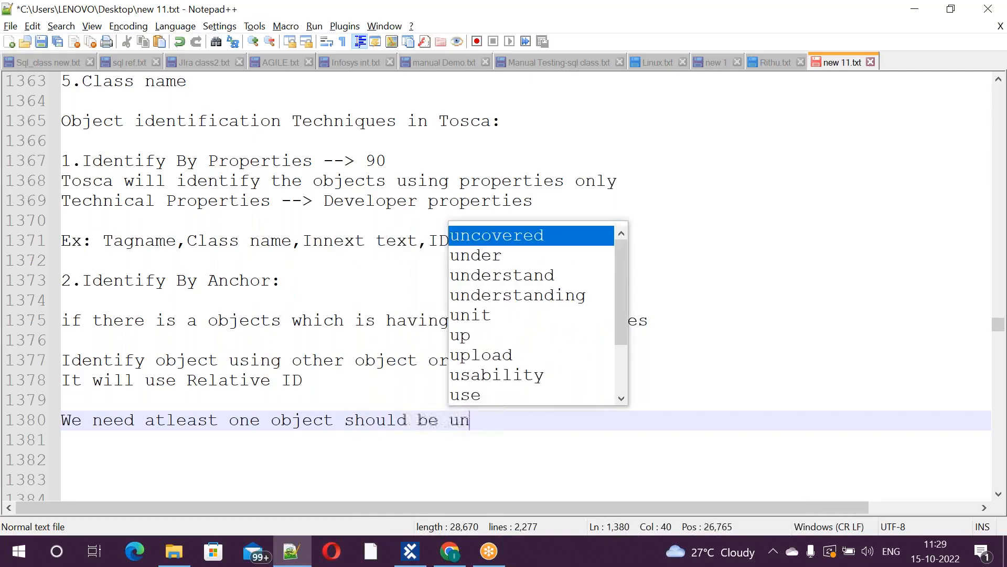
pyautogui.write('ique')
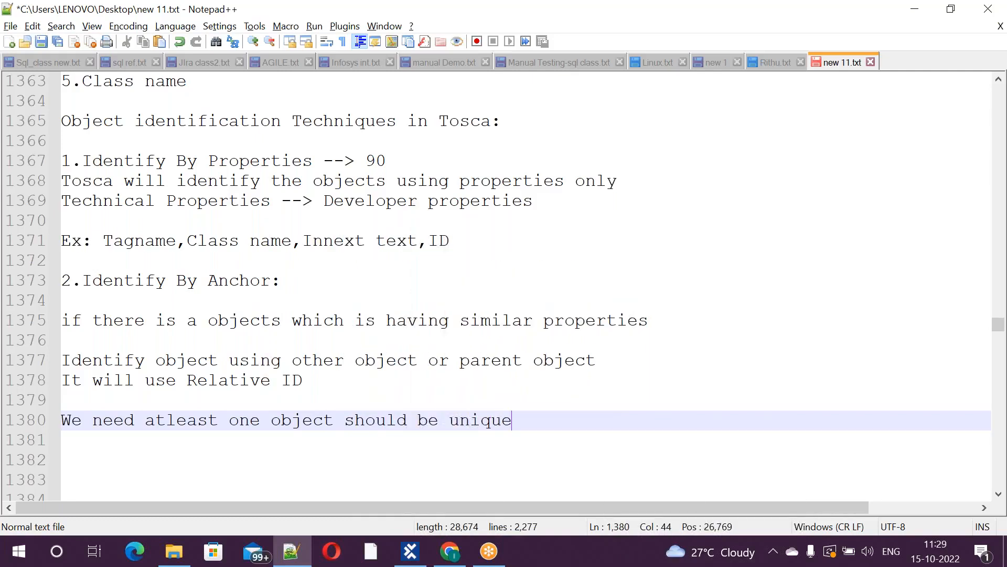
pyautogui.write('.')
# Step: Insert twelve blank lines below the sentence about one unique object
pyautogui.press('Return')
pyautogui.press('Return')
pyautogui.press('Return')
pyautogui.press('Return')
pyautogui.press('Return')
pyautogui.press('Return')
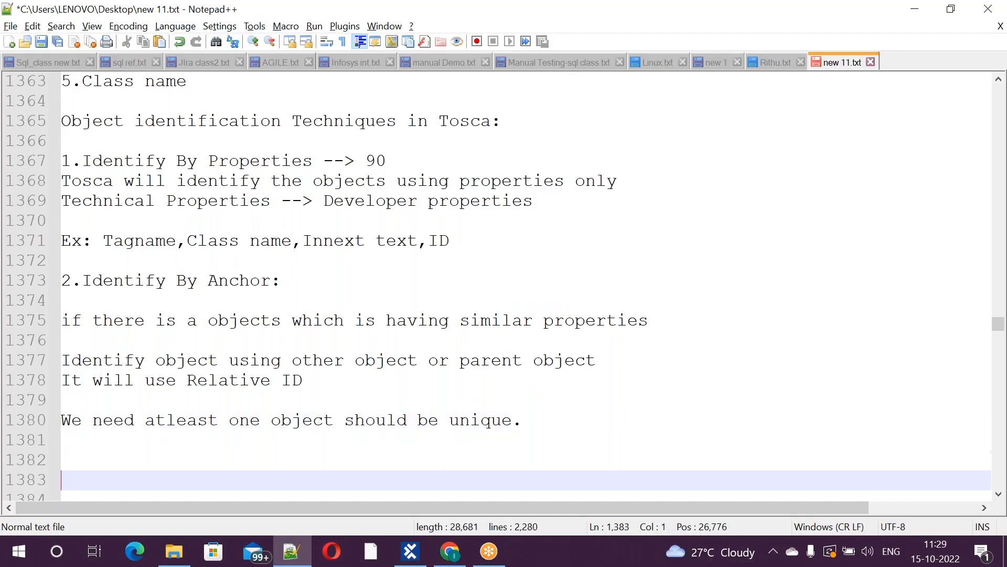
pyautogui.press('Return')
pyautogui.press('Return')
pyautogui.press('Return')
pyautogui.press('Return')
pyautogui.press('Return')
pyautogui.press('Return')
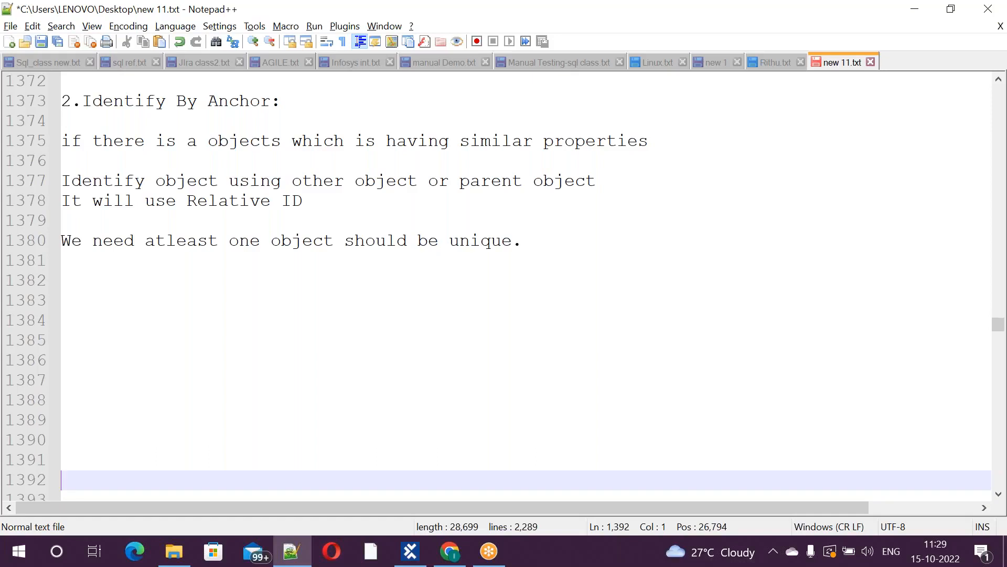
# Step: Switch to Demo Web Shop in Chrome and go back from the Register page to the home page
pyautogui.hotkey('alt', 'Tab')
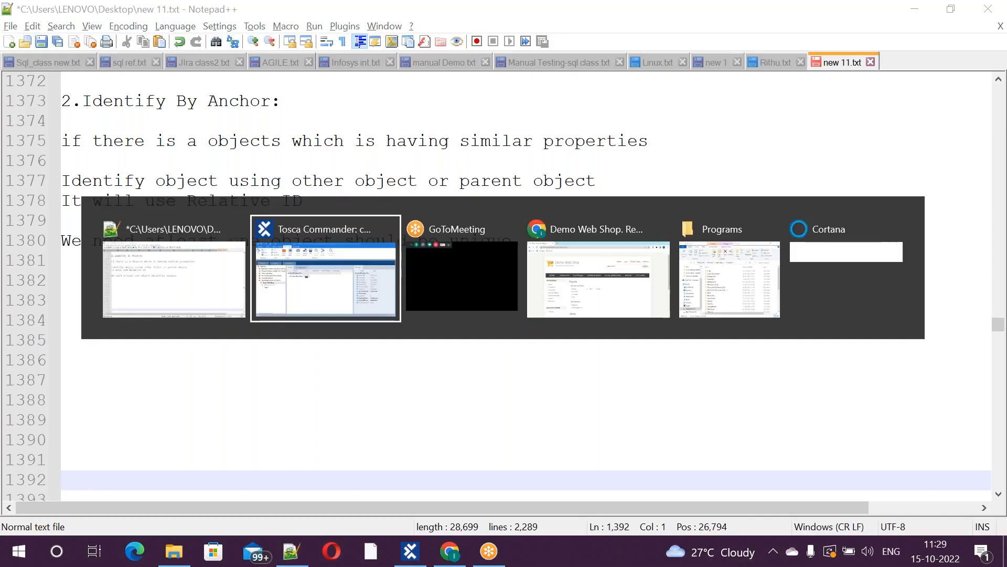
pyautogui.hotkey('alt', 'Tab')
pyautogui.hotkey('alt', 'Tab')
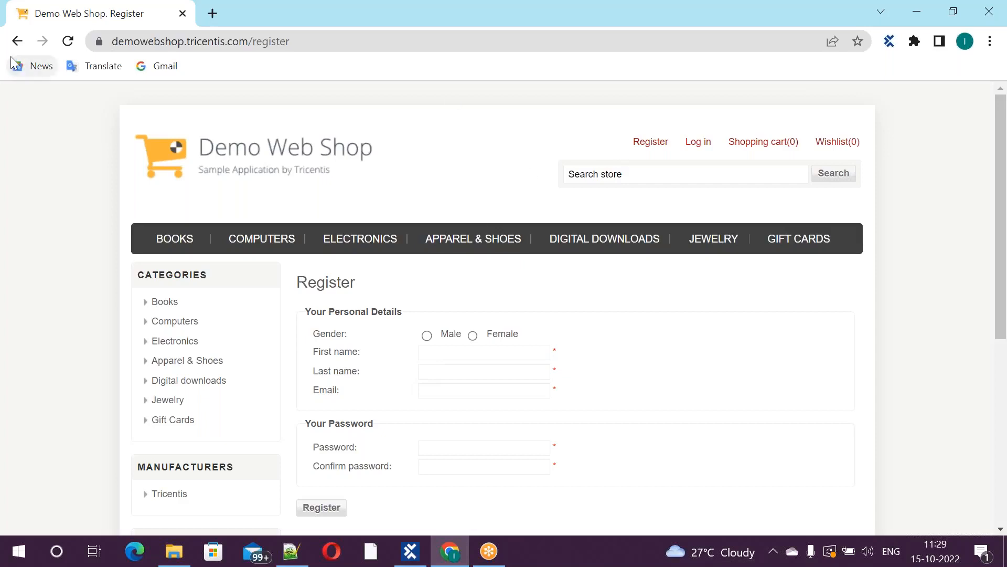
pyautogui.click(16, 41)
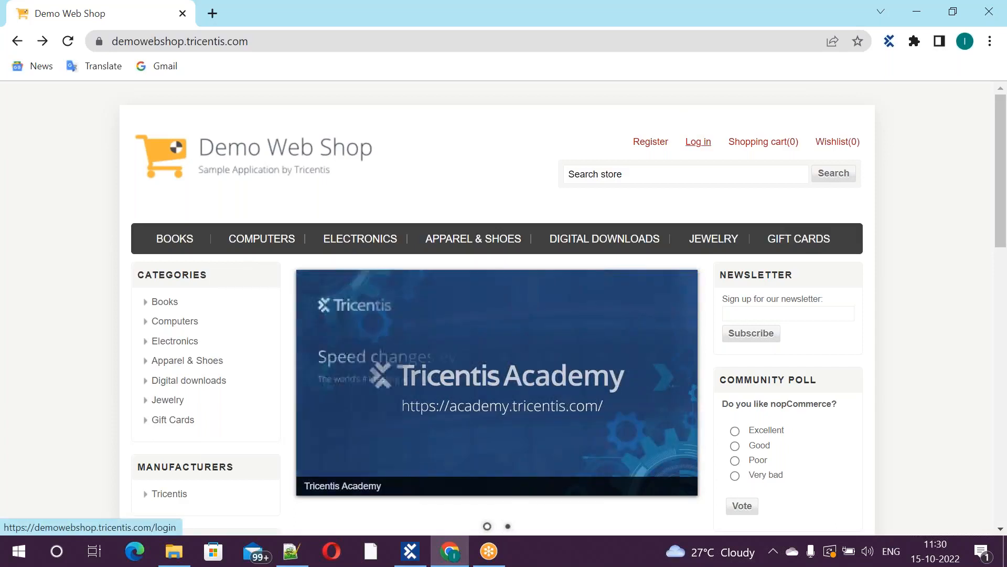
# Step: Log in to Demo Web Shop with the saved customer e-mail and the account password
pyautogui.click(698, 142)
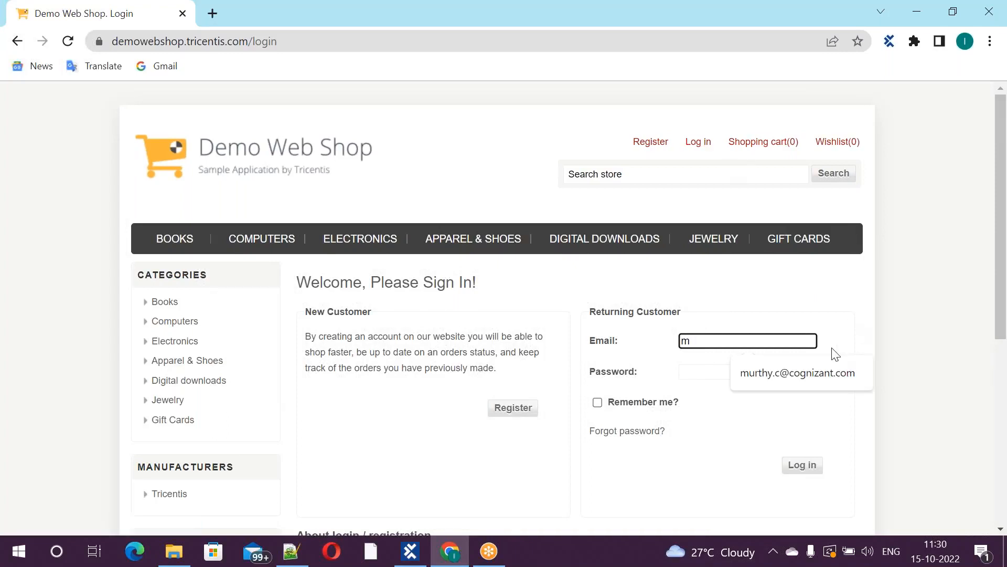
pyautogui.click(813, 378)
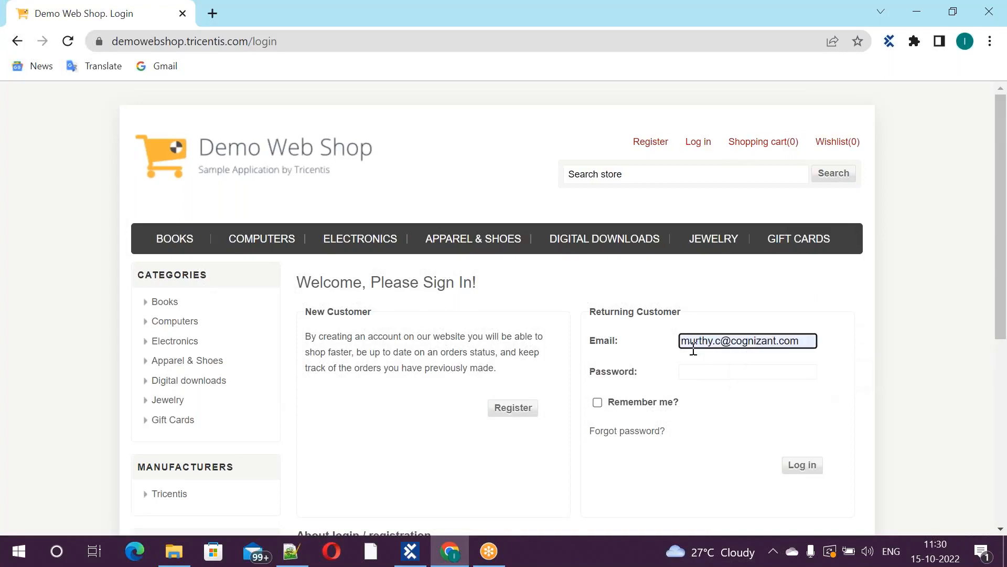
pyautogui.click(697, 367)
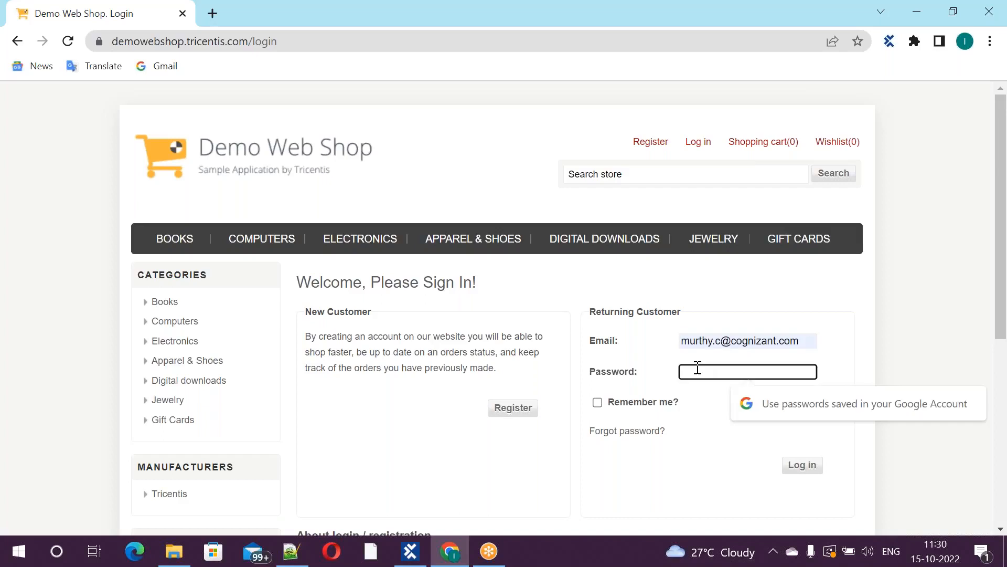
pyautogui.write('******')
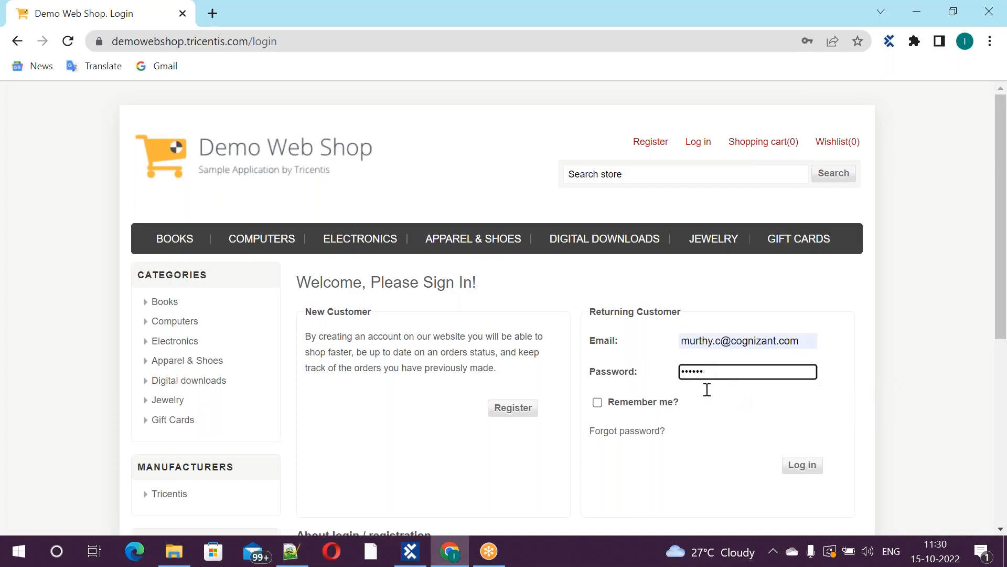
pyautogui.click(803, 465)
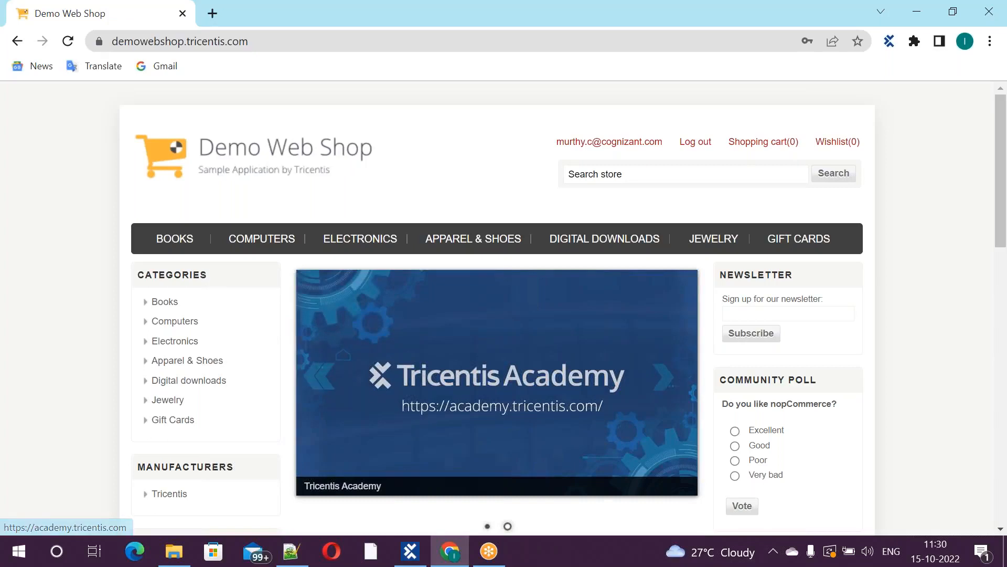
# Step: Open the Desktops subcategory of Computers in the Demo Web Shop categories
pyautogui.click(158, 324)
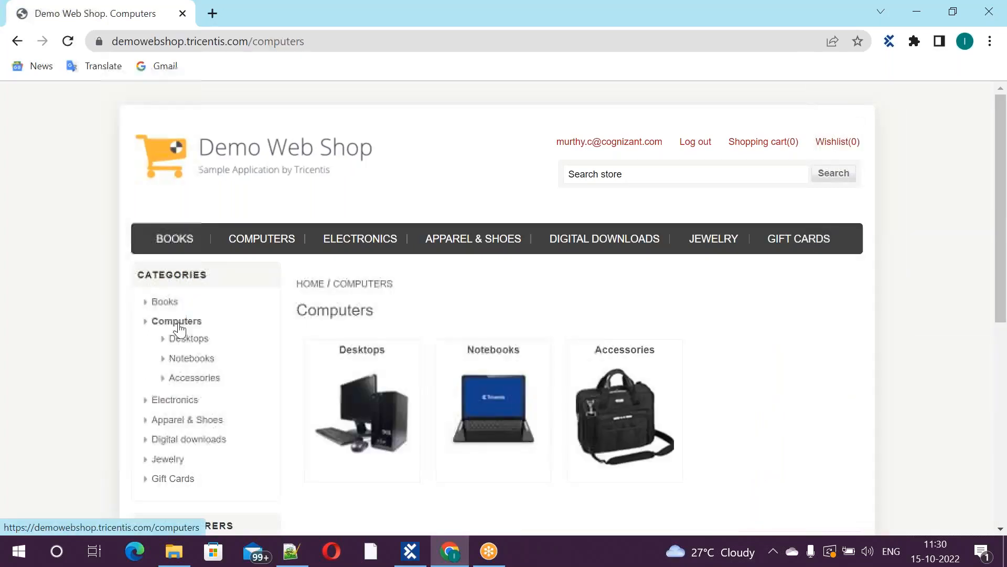
pyautogui.click(192, 344)
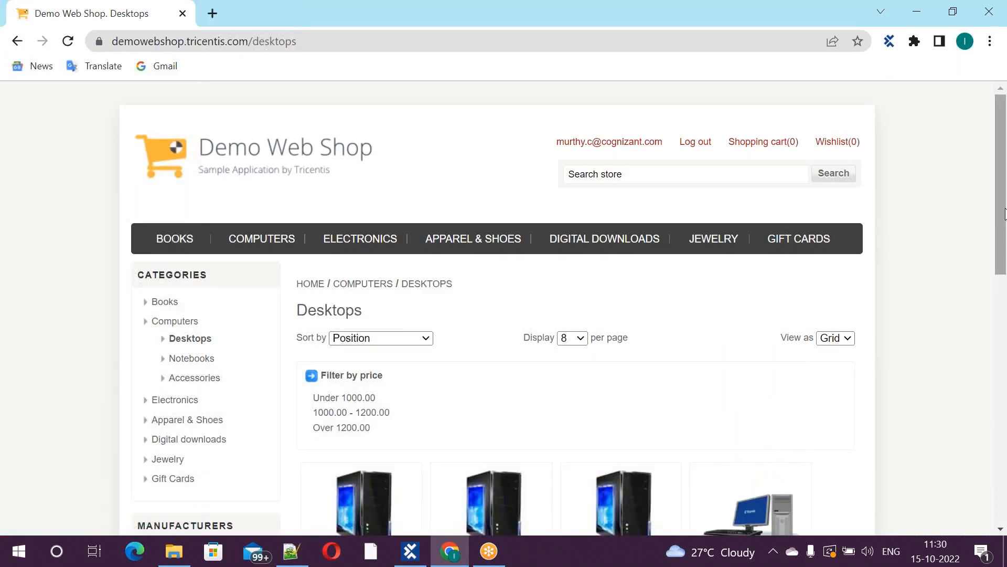
# Step: Switch to Tosca Commander and rename the Demo Web Shop module in the Identification Tech in Tosca5 folder to Demo Web Shop.prop
pyautogui.moveTo(1003, 215); pyautogui.dragTo(1003, 267)
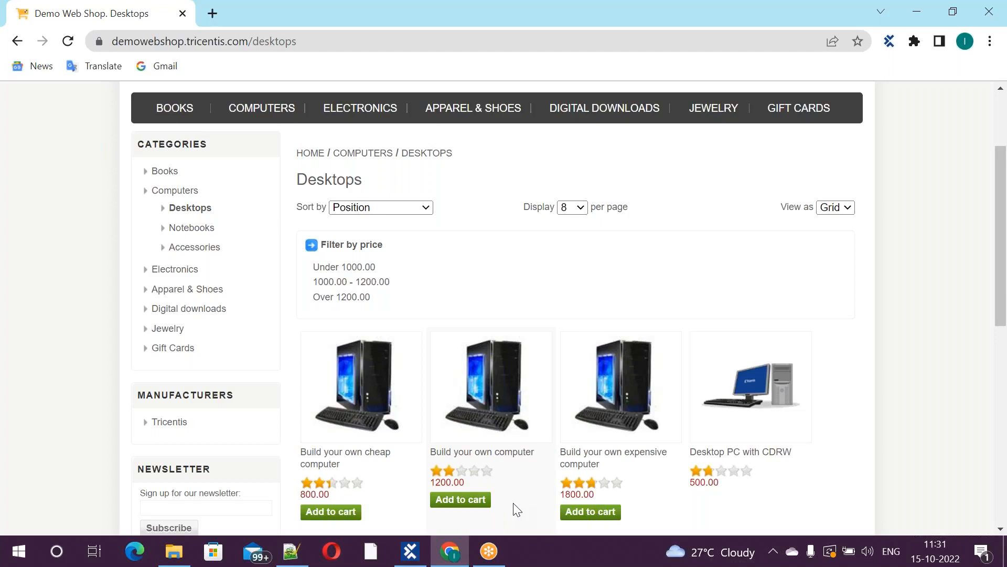
pyautogui.hotkey('alt', 'Tab')
pyautogui.hotkey('alt', 'Tab')
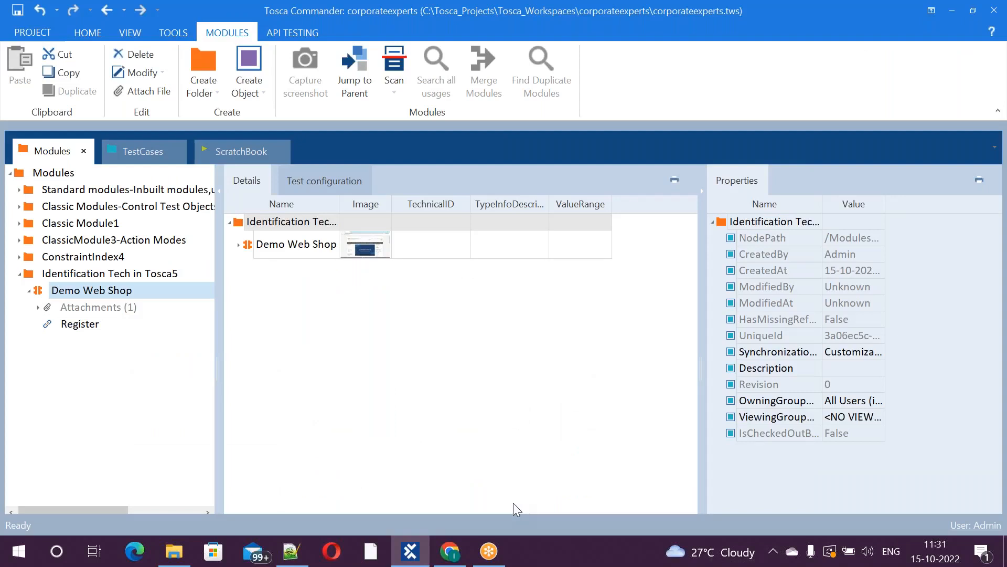
pyautogui.click(29, 291)
pyautogui.click(29, 291)
pyautogui.click(97, 294)
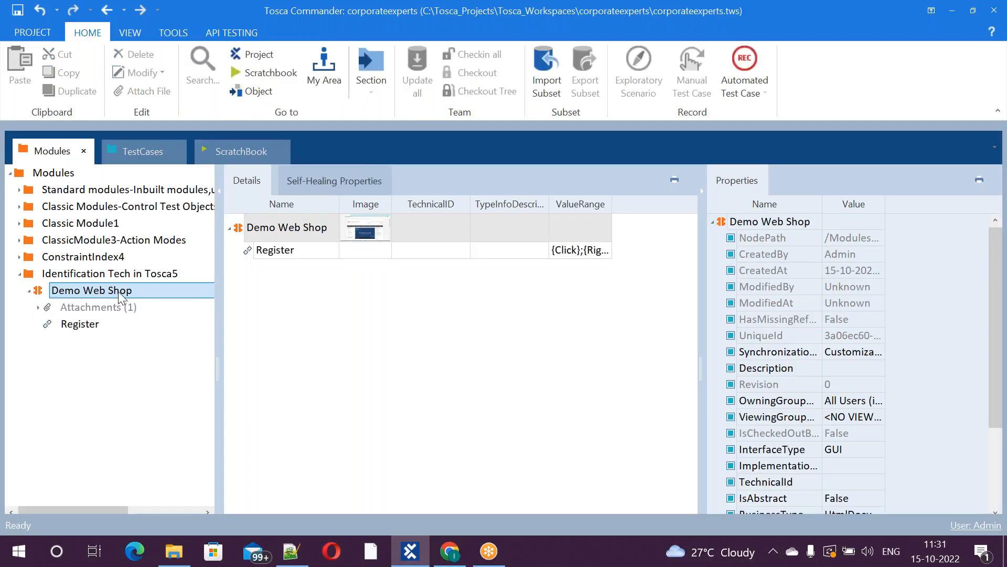
pyautogui.rightClick(118, 291)
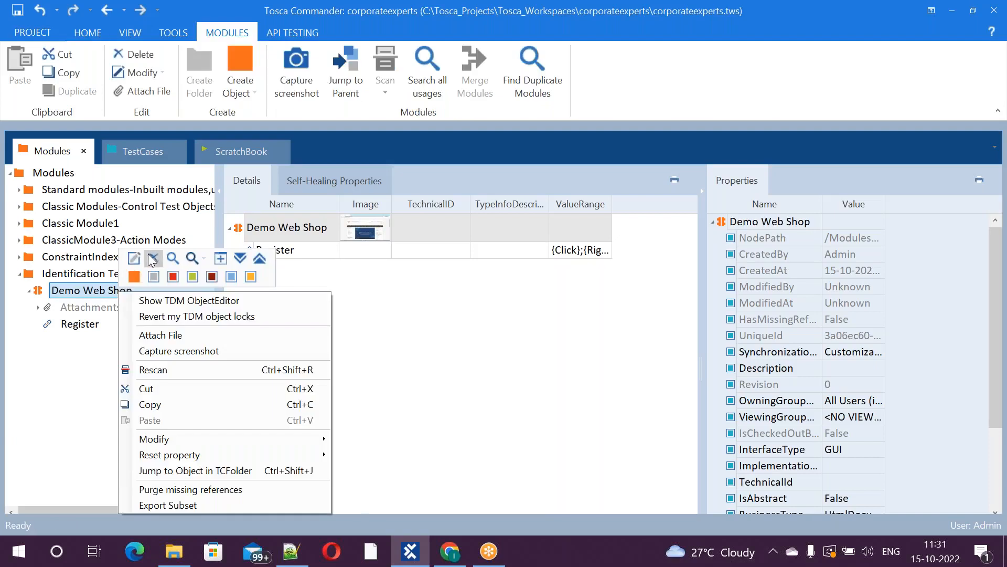
pyautogui.click(151, 289)
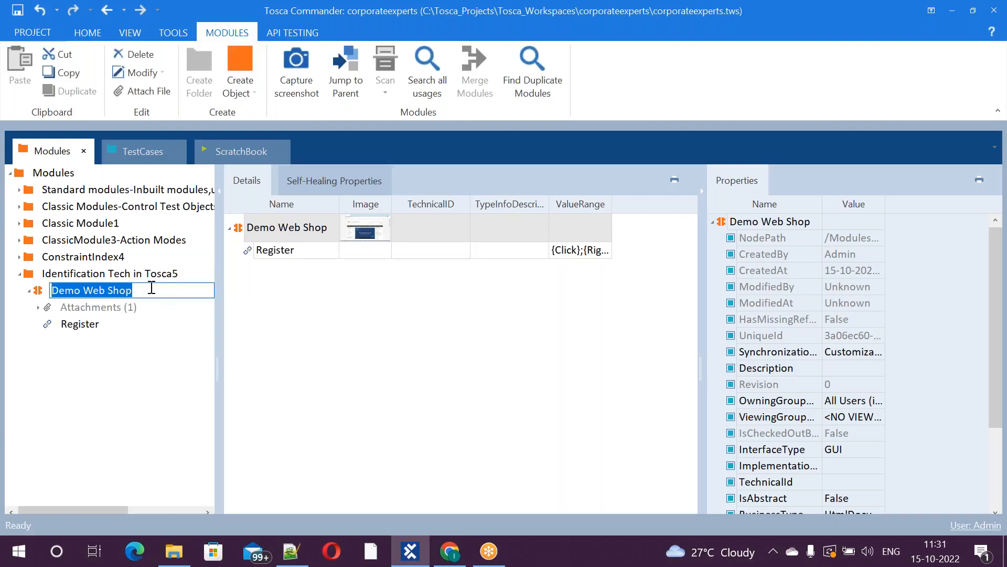
pyautogui.click(151, 288)
pyautogui.write('.prop')
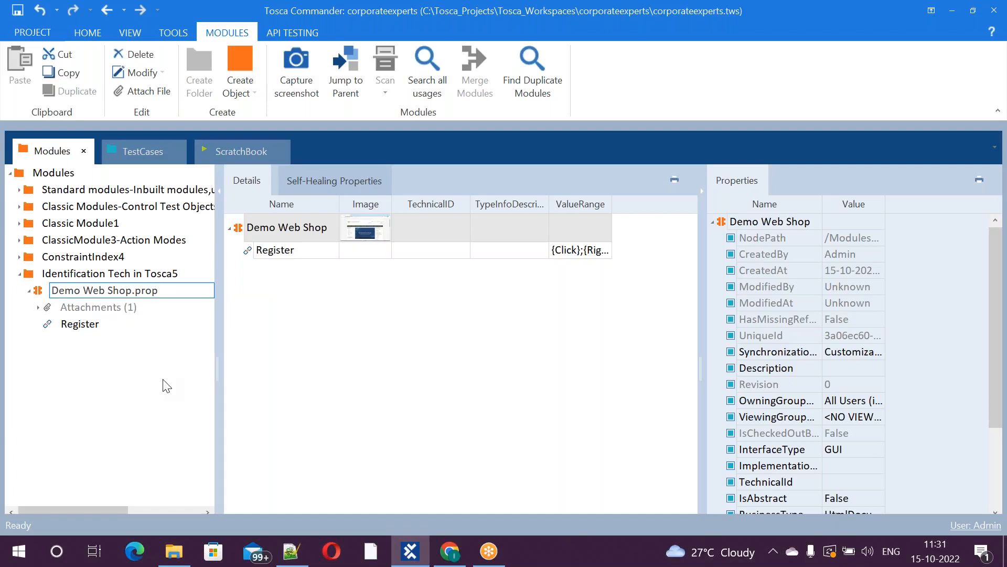
pyautogui.press('Return')
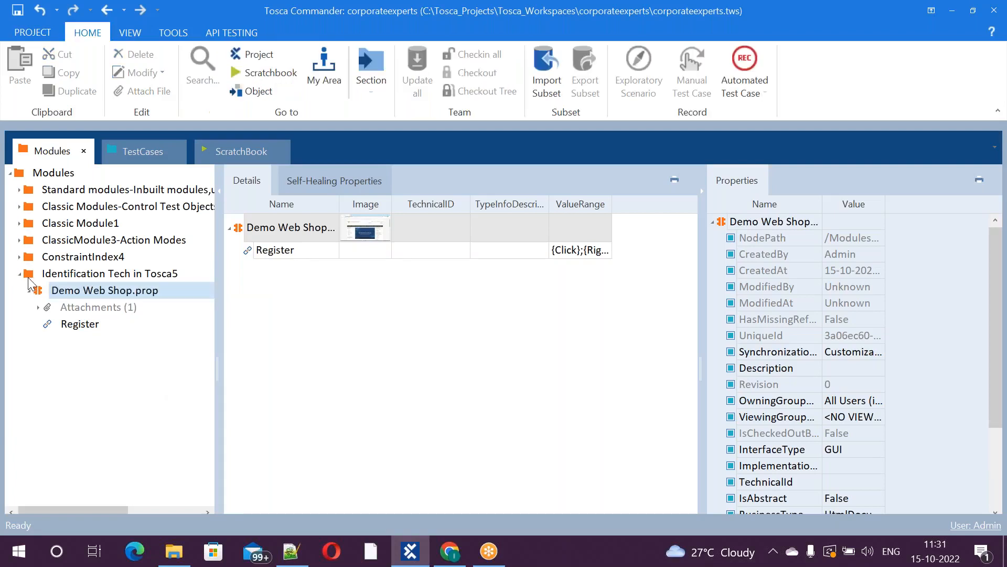
# Step: Start an application scan of the Demo Web Shop Desktops page from the Identification Tech in Tosca5 folder
pyautogui.rightClick(29, 269)
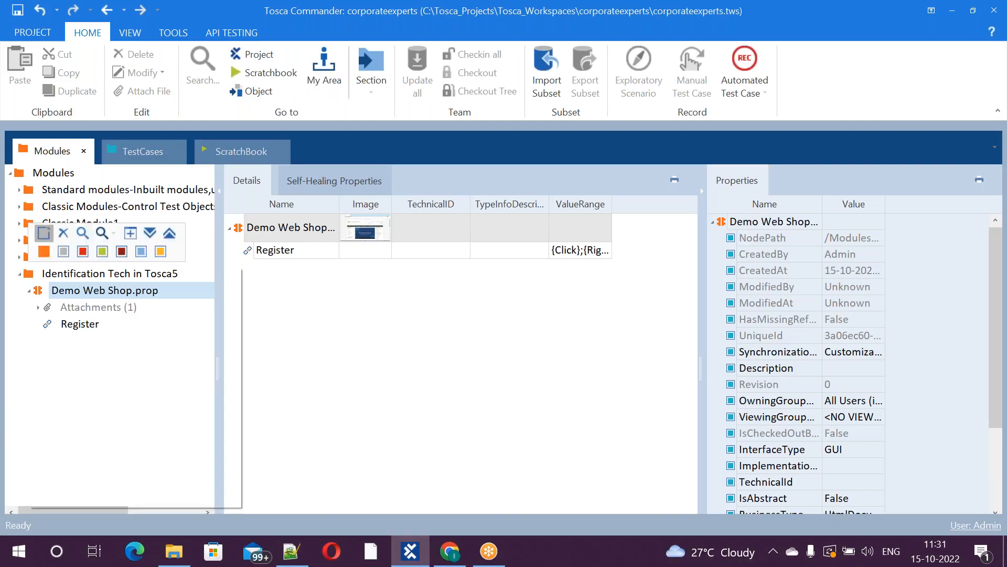
pyautogui.moveTo(213, 346)
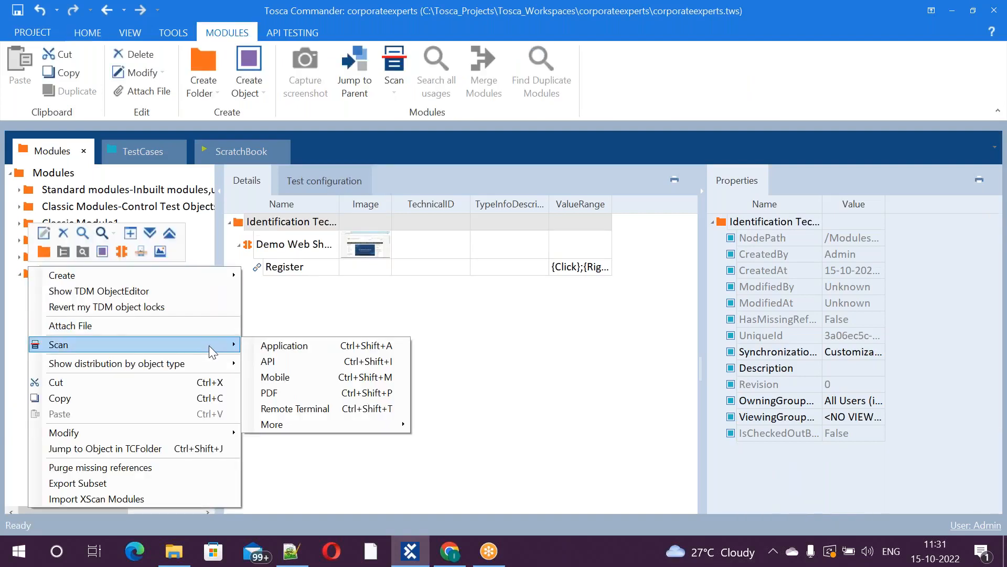
pyautogui.click(277, 350)
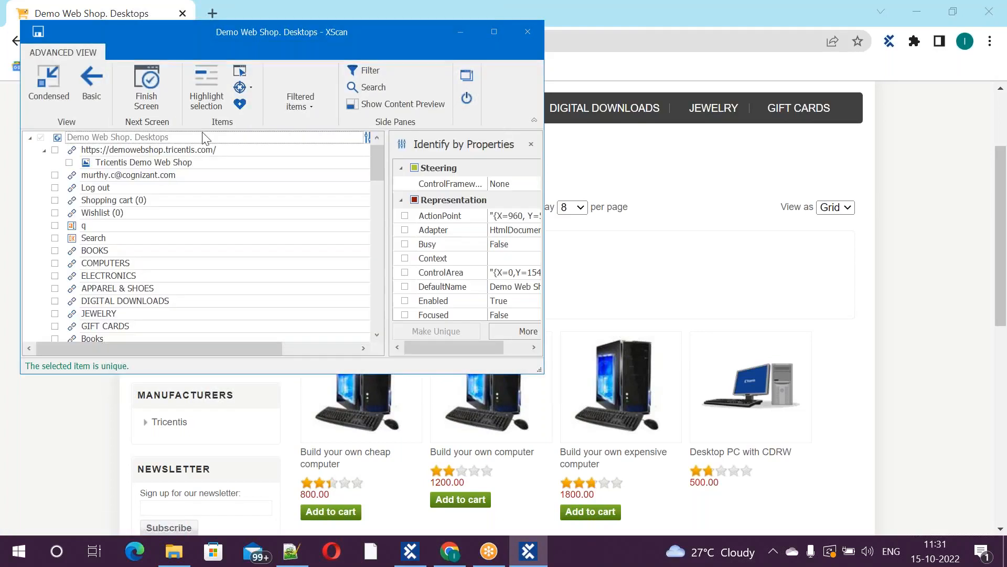
# Step: Pick the HOME breadcrumb link and the Add to cart button of Build your own computer on screen as scan items
pyautogui.moveTo(307, 38); pyautogui.dragTo(831, 127)
pyautogui.click(763, 163)
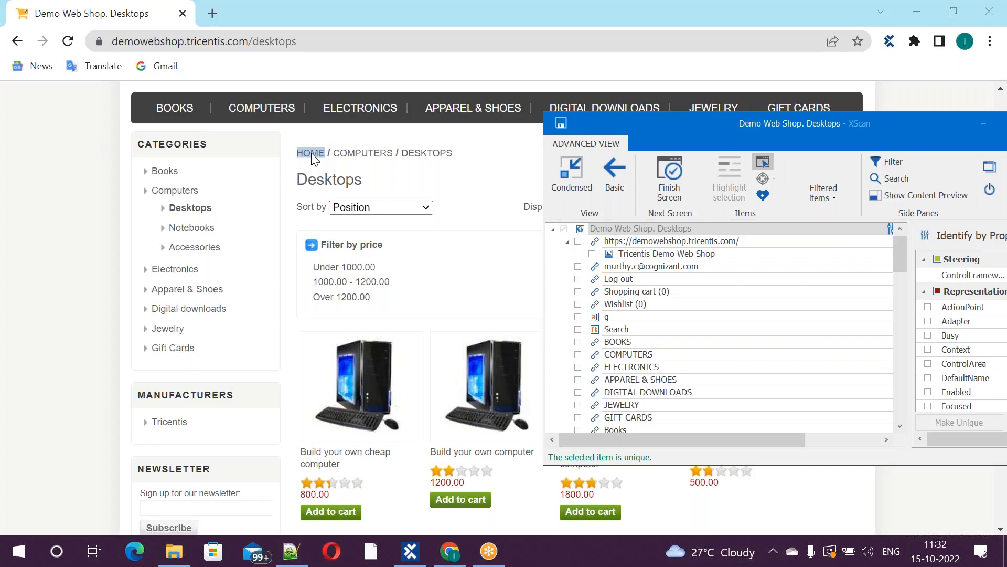
pyautogui.click(310, 153)
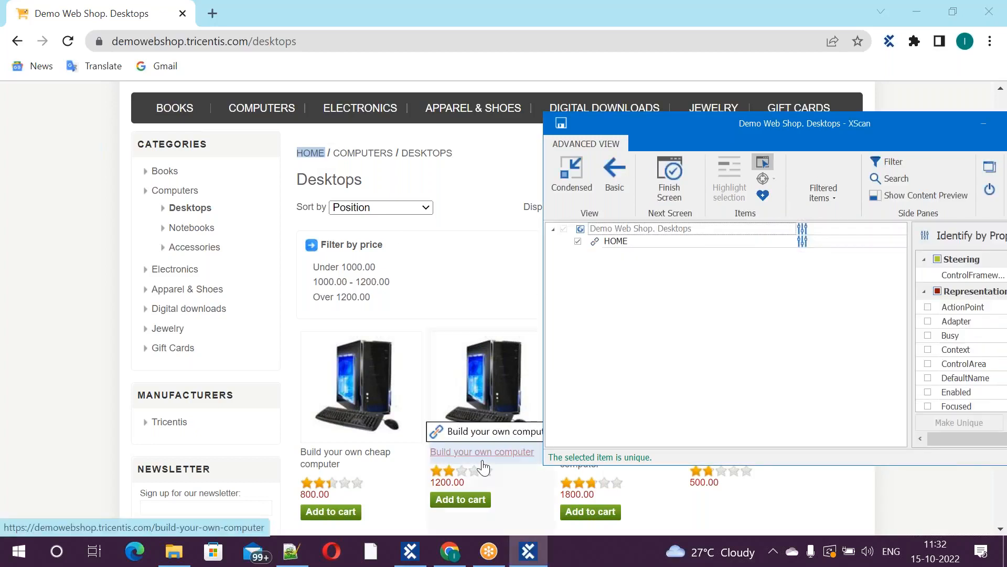
pyautogui.click(461, 500)
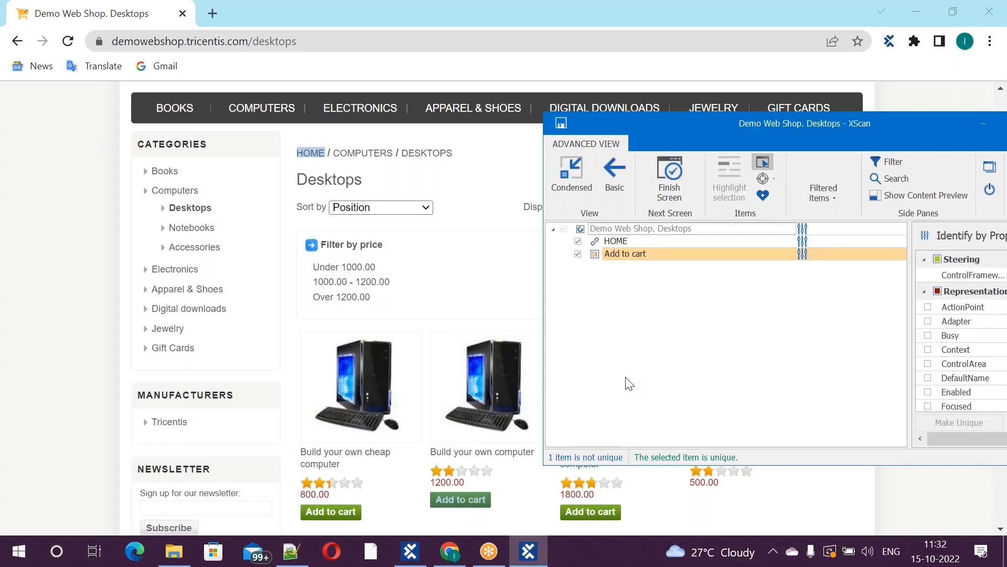
pyautogui.click(763, 159)
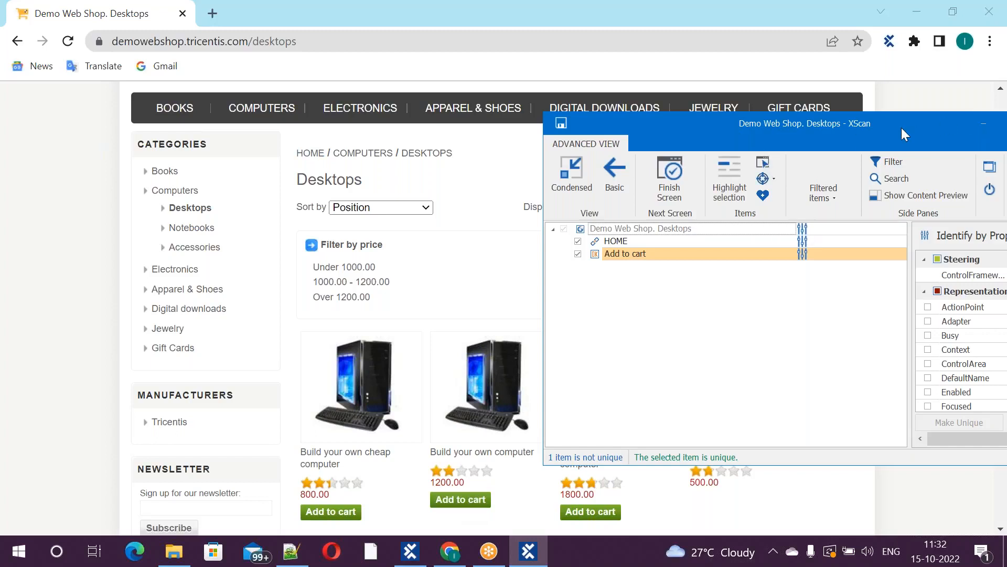
# Step: Maximize the XScan window and check the uniqueness and identification properties of HOME and Add to cart
pyautogui.moveTo(901, 128); pyautogui.dragTo(578, 143)
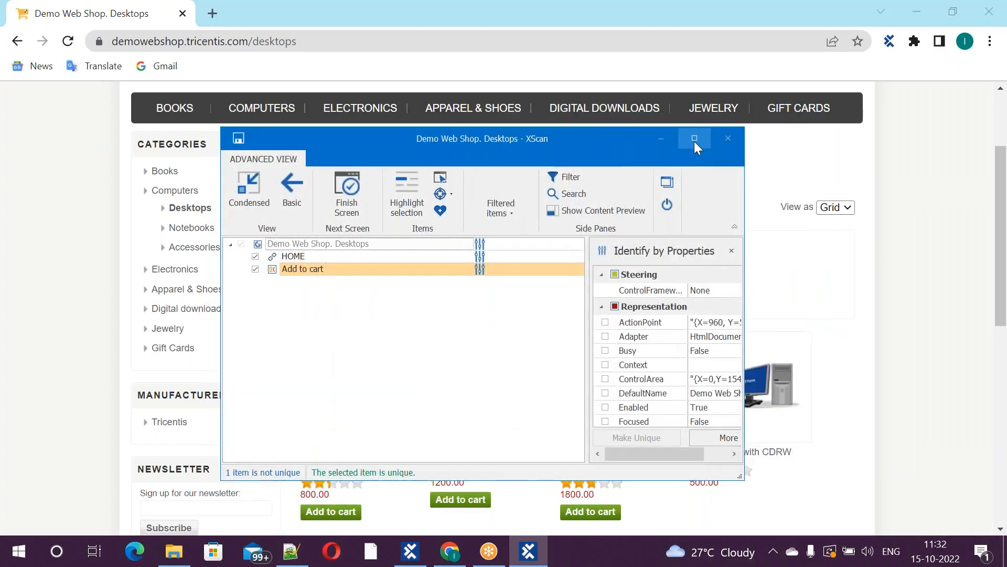
pyautogui.click(694, 141)
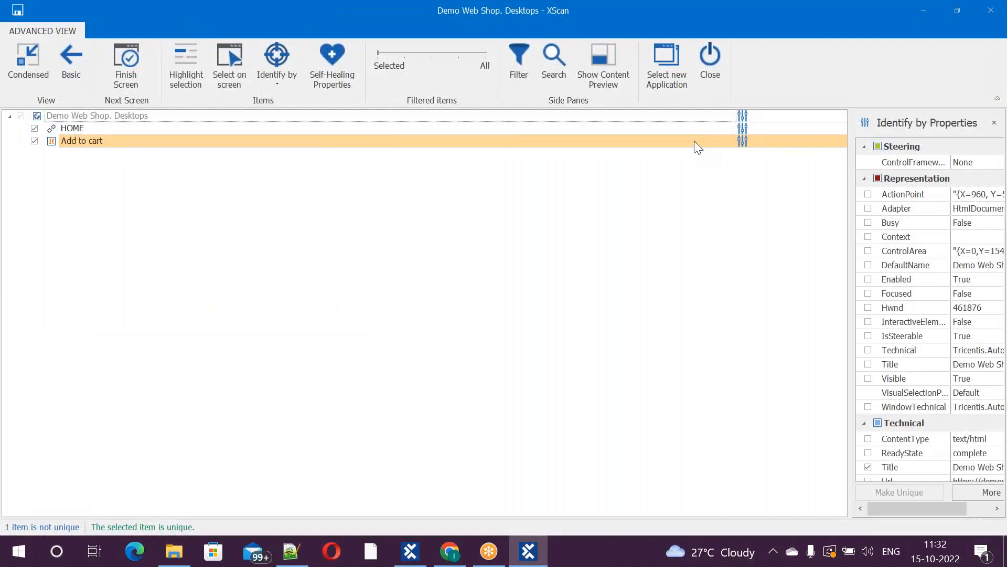
pyautogui.doubleClick(96, 126)
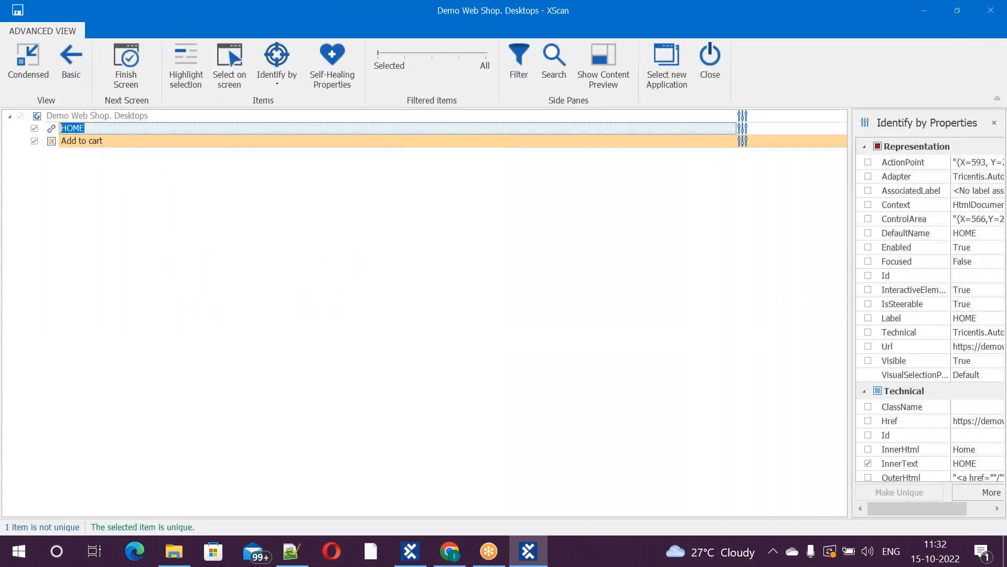
pyautogui.click(169, 224)
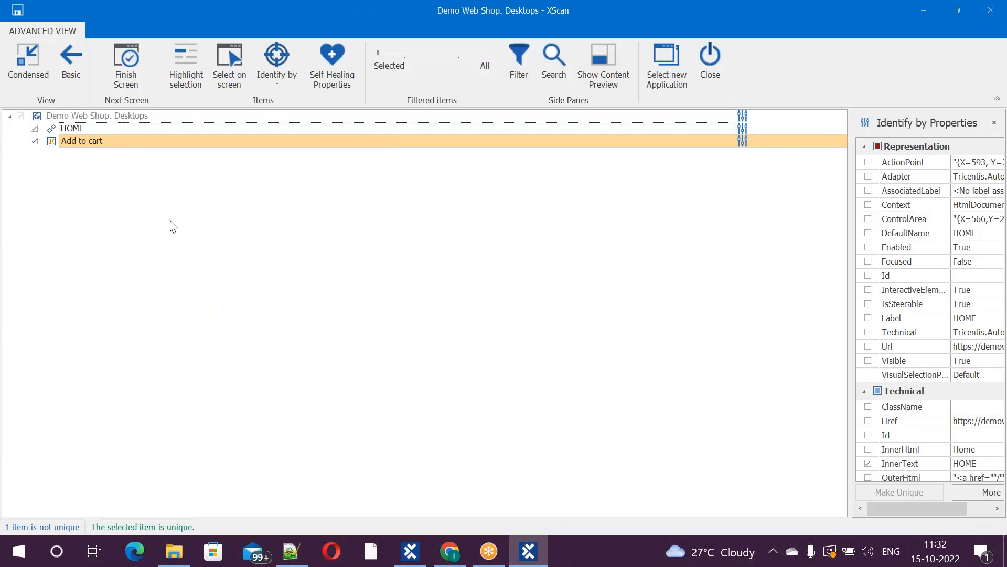
pyautogui.doubleClick(72, 129)
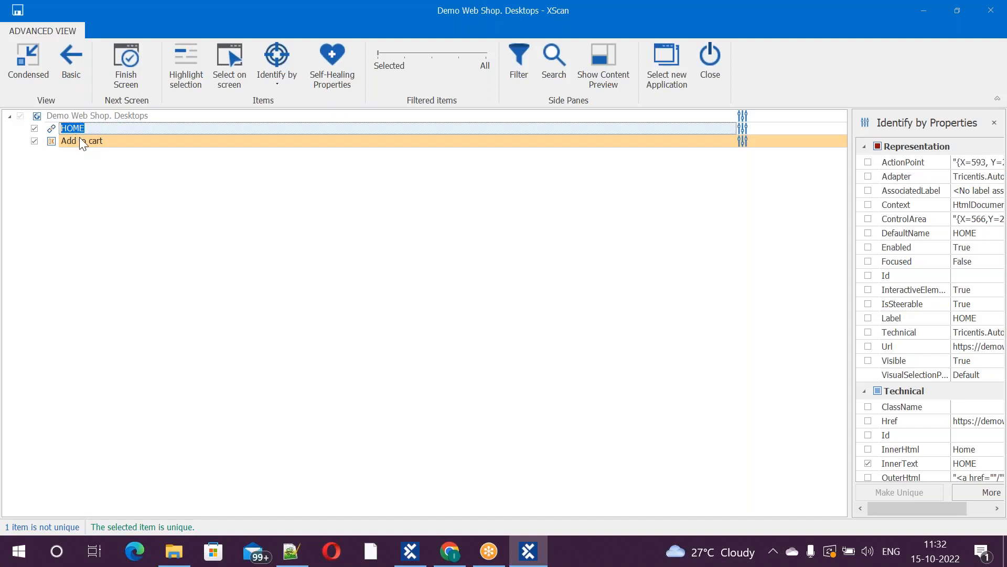
pyautogui.click(80, 139)
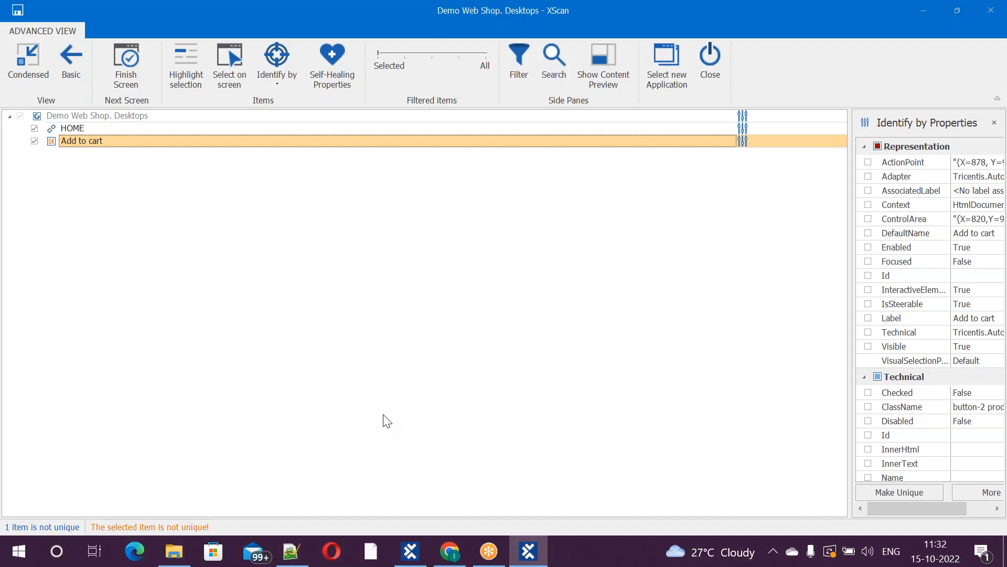
# Step: Compare the Add to cart buttons on the Desktops page and review the identification methods offered in XScan
pyautogui.hotkey('alt', 'Tab')
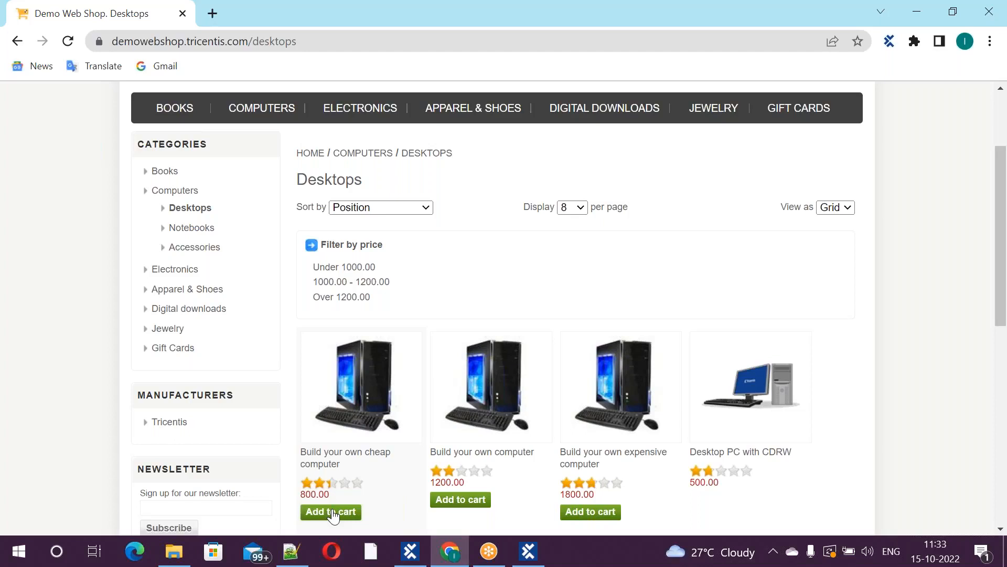
pyautogui.hotkey('alt', 'Tab')
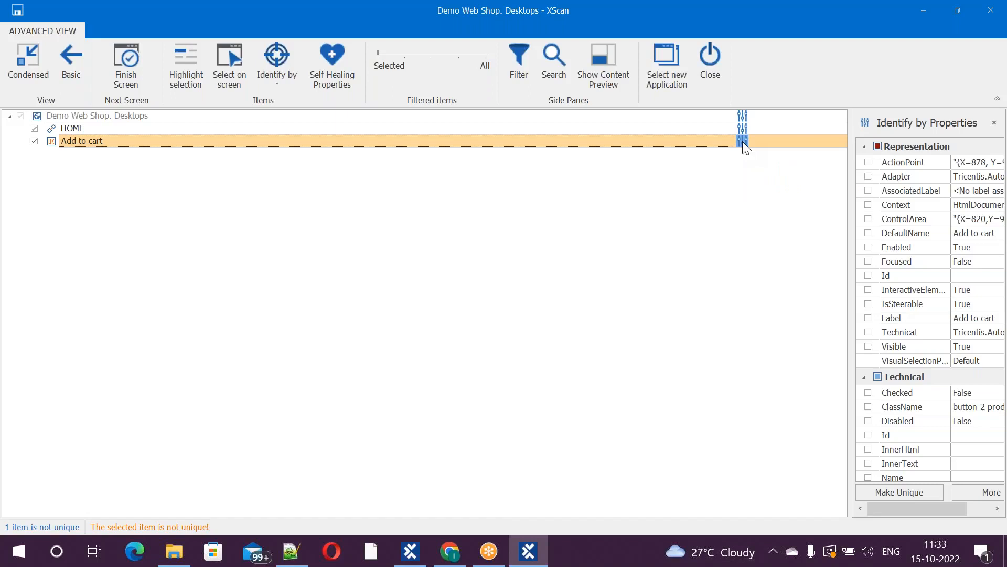
pyautogui.hotkey('alt', 'Tab')
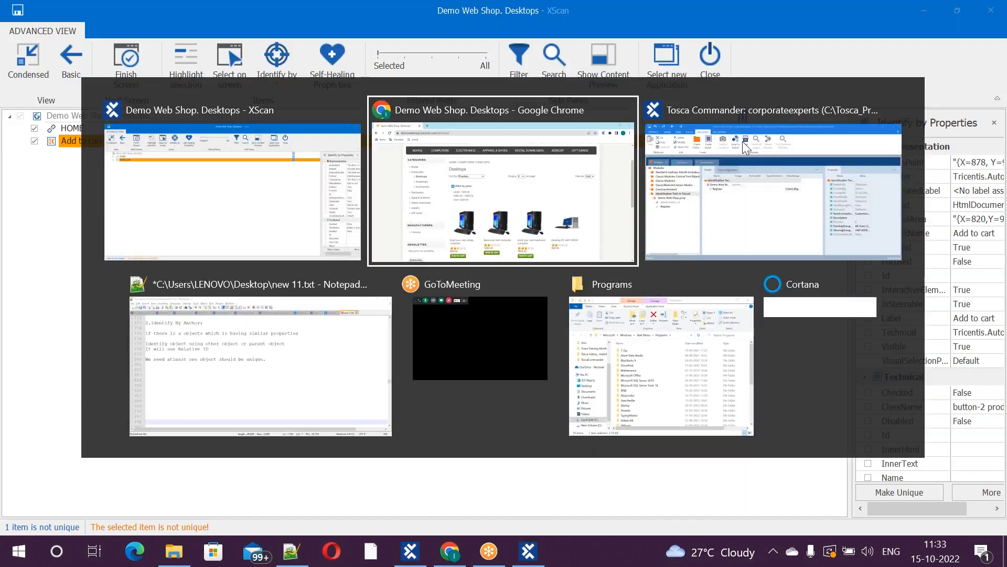
pyautogui.hotkey('alt', 'Tab')
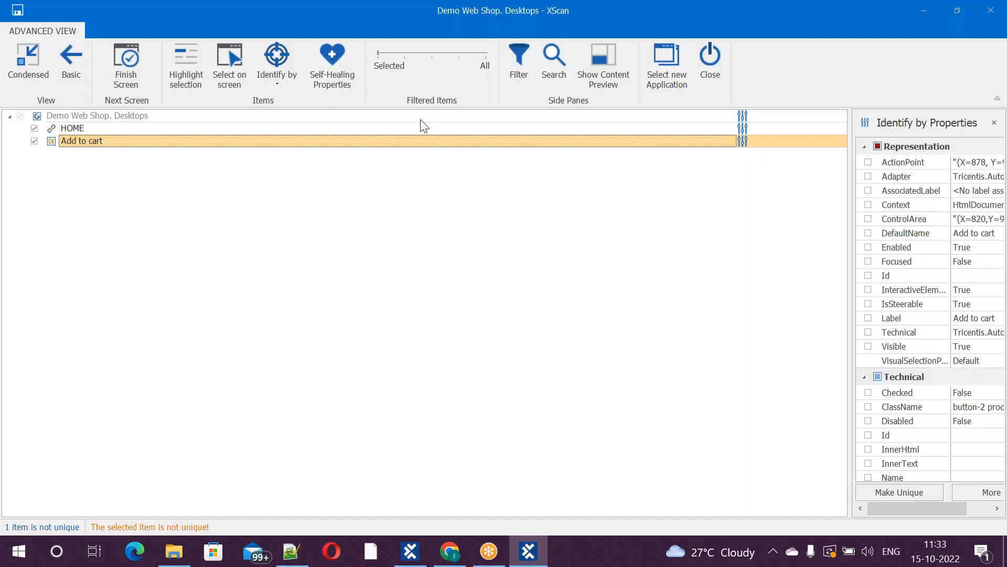
pyautogui.click(276, 78)
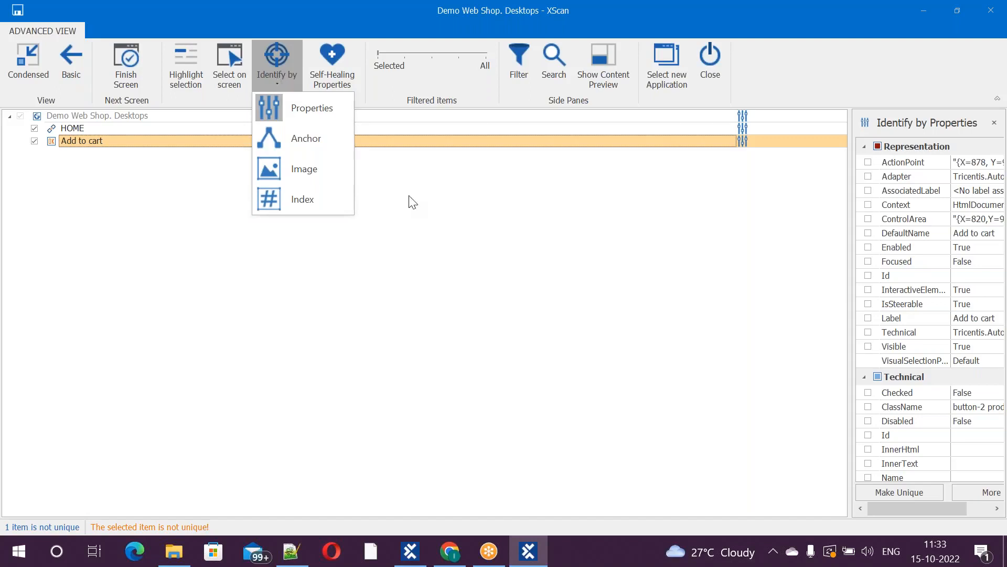
pyautogui.click(482, 252)
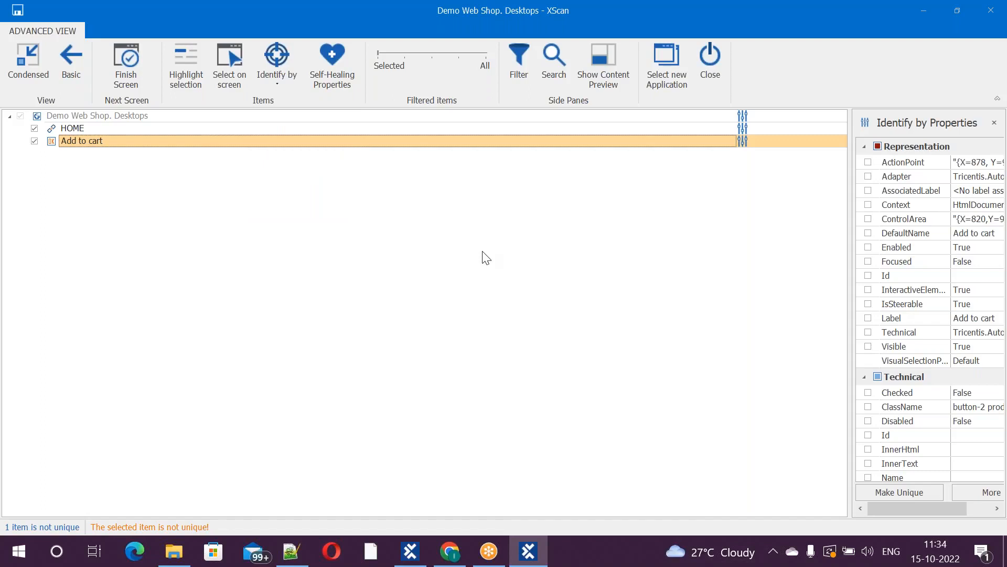
# Step: Choose Anchor as the identification method for the HOME item and widen the Identify by Anchor pane
pyautogui.click(340, 129)
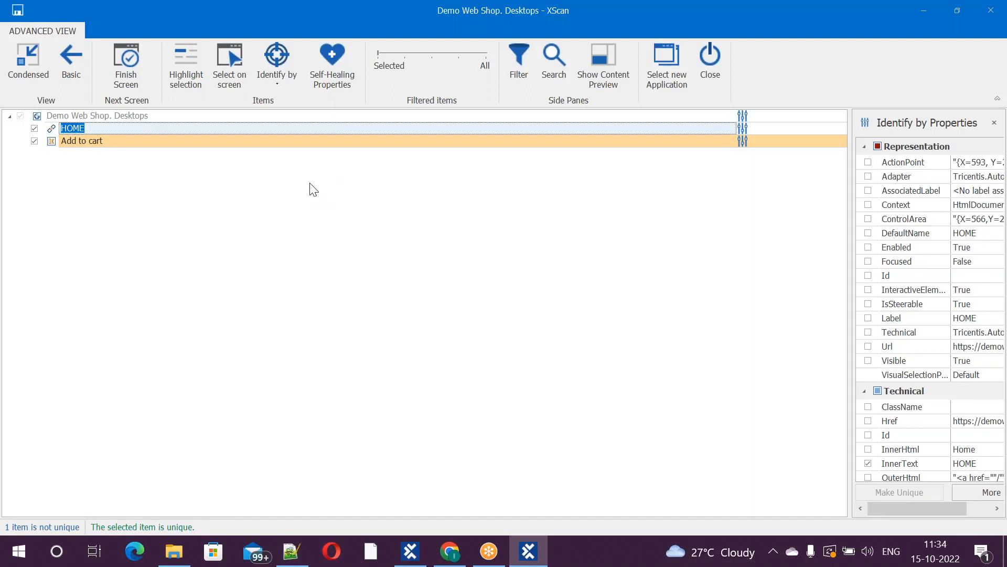
pyautogui.click(360, 195)
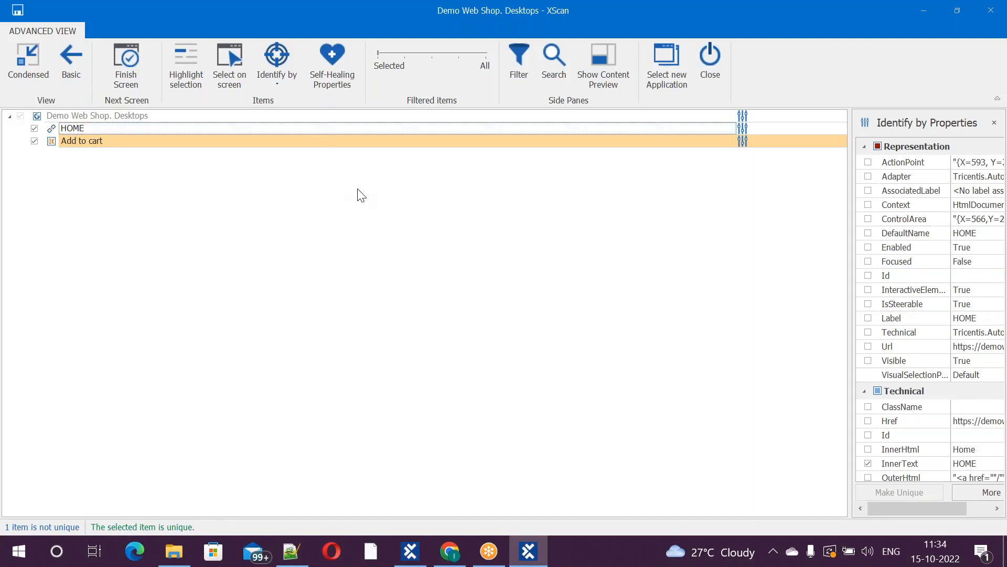
pyautogui.click(313, 128)
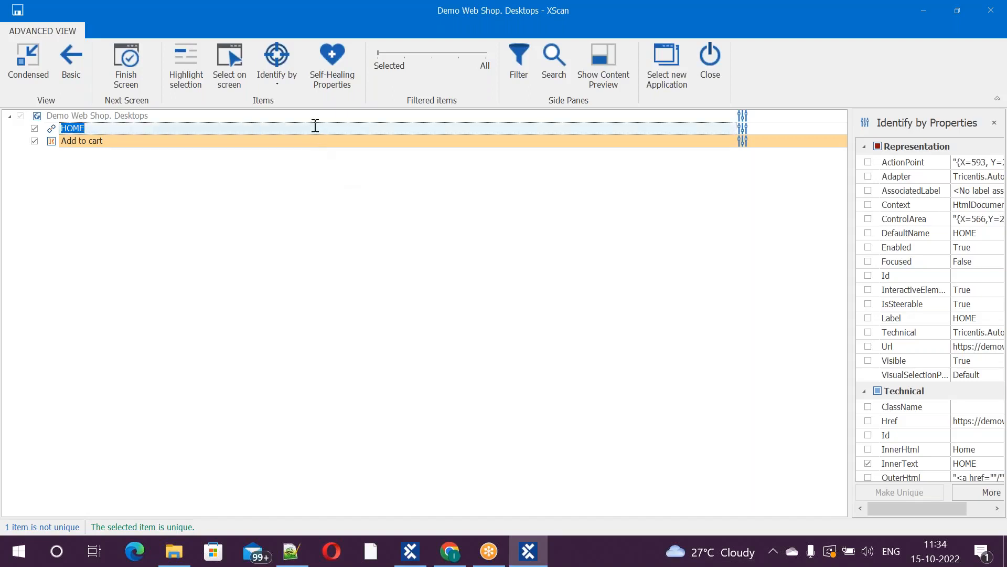
pyautogui.click(275, 82)
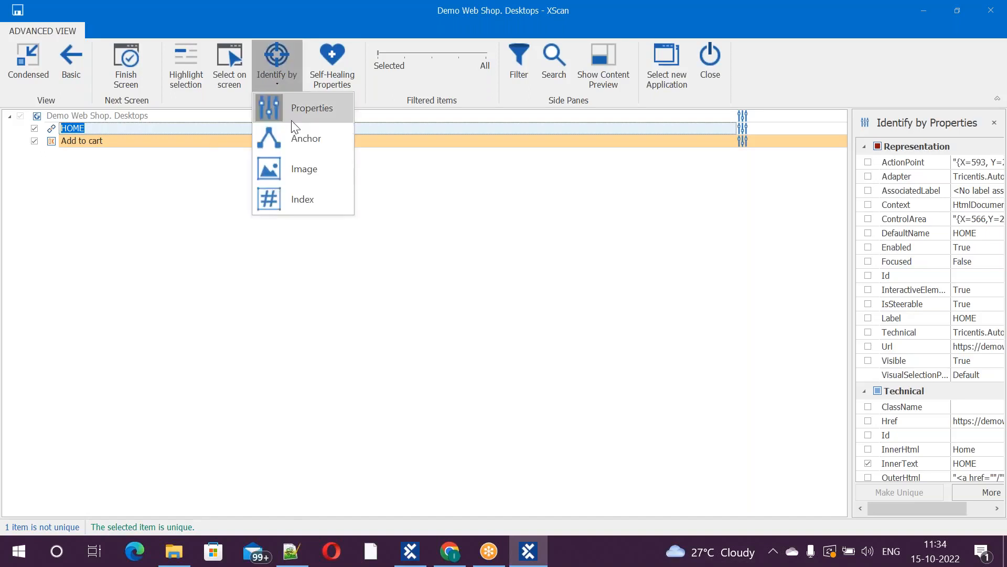
pyautogui.click(303, 141)
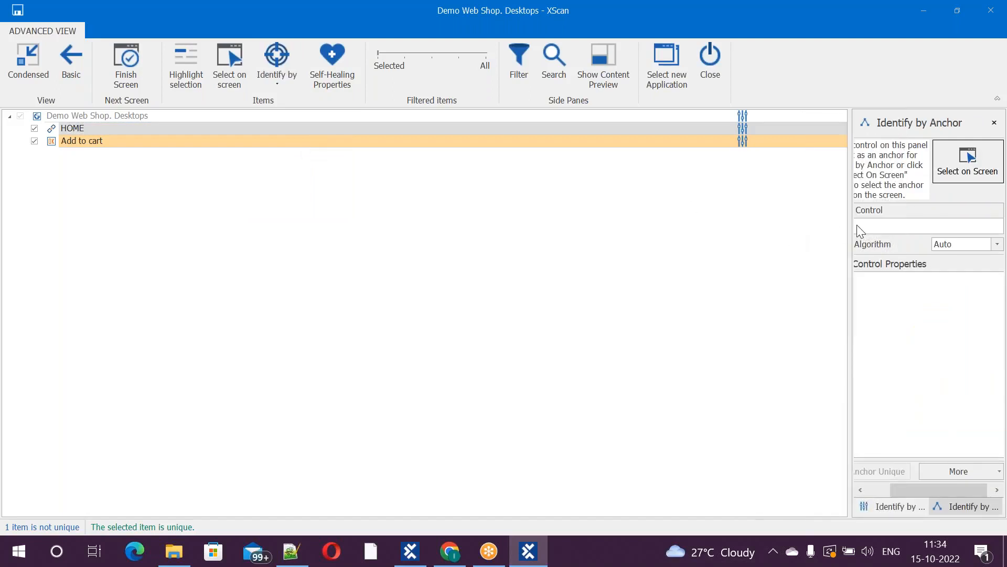
pyautogui.moveTo(850, 227); pyautogui.dragTo(729, 240)
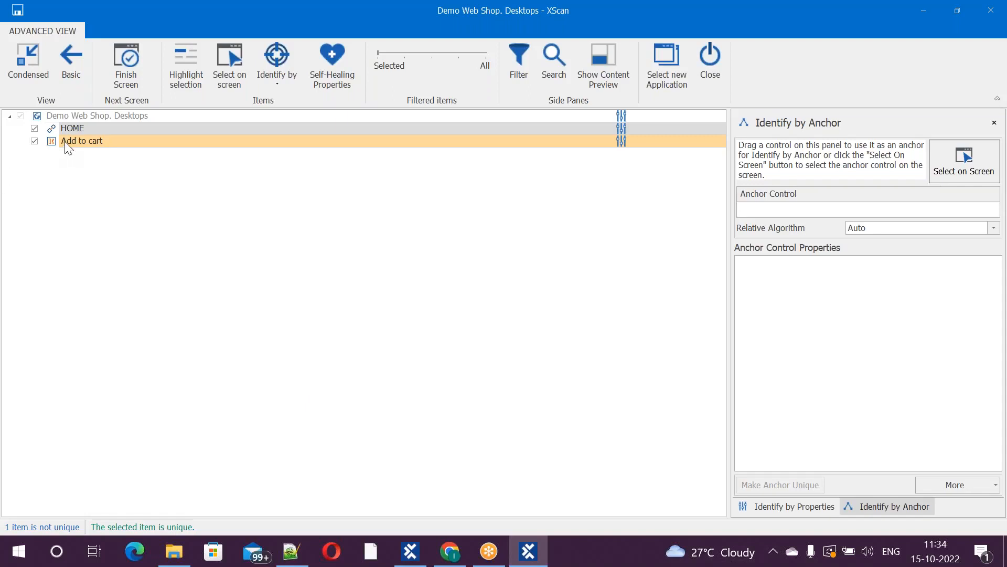
# Step: Assign Add to cart as the anchor control for HOME, make the anchor unique, and check the Add to cart item's properties
pyautogui.moveTo(64, 140); pyautogui.dragTo(755, 206)
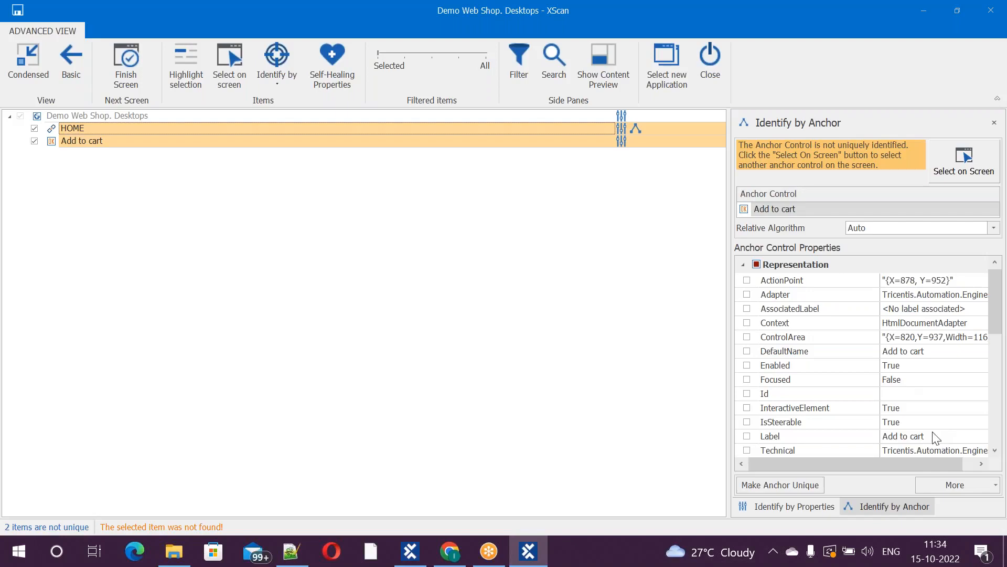
pyautogui.click(782, 483)
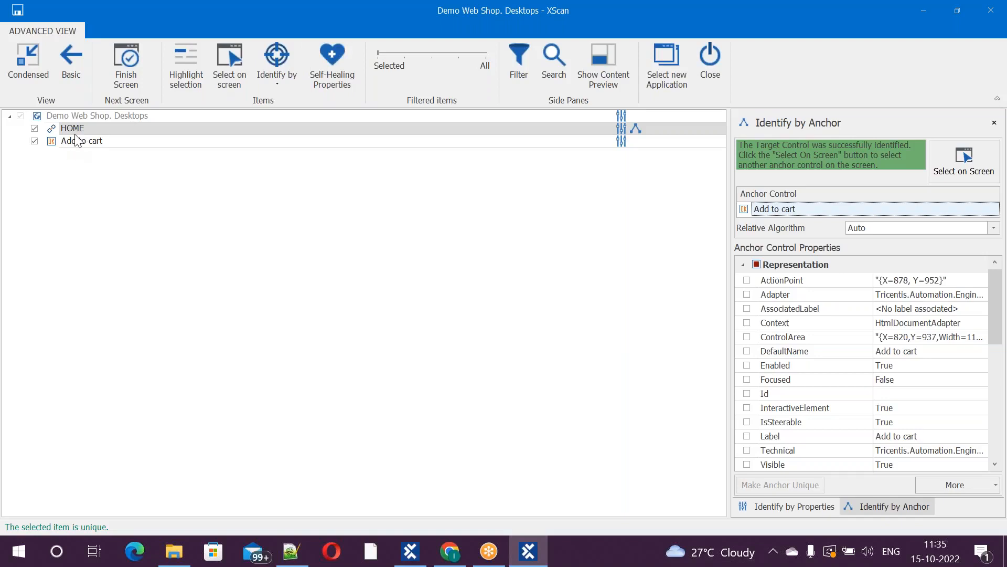
pyautogui.moveTo(636, 133)
pyautogui.click(81, 144)
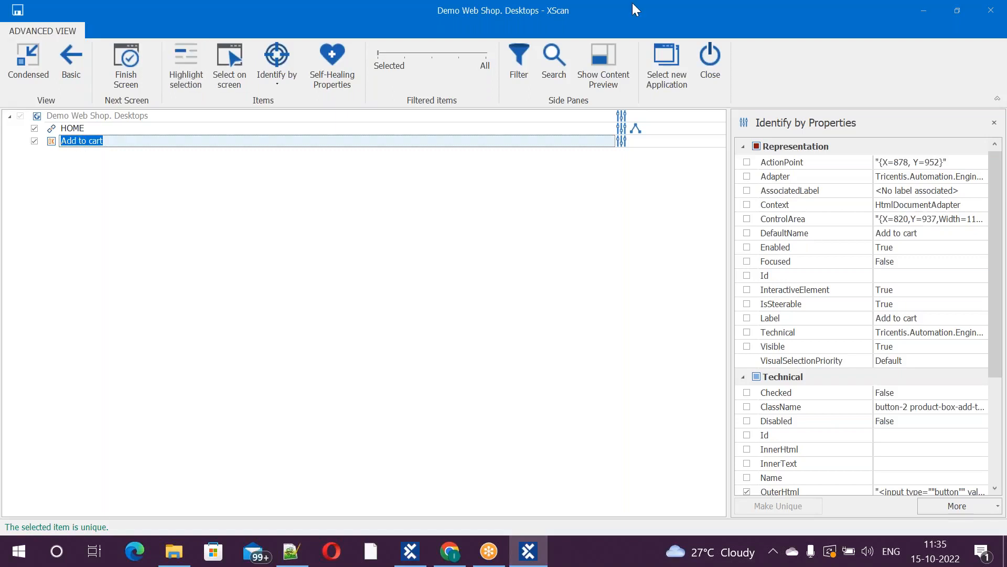
# Step: Close the XScan session, return to Tosca Commander, and collapse the Demo Web Shop.prop module in the module tree
pyautogui.click(995, 13)
pyautogui.click(507, 309)
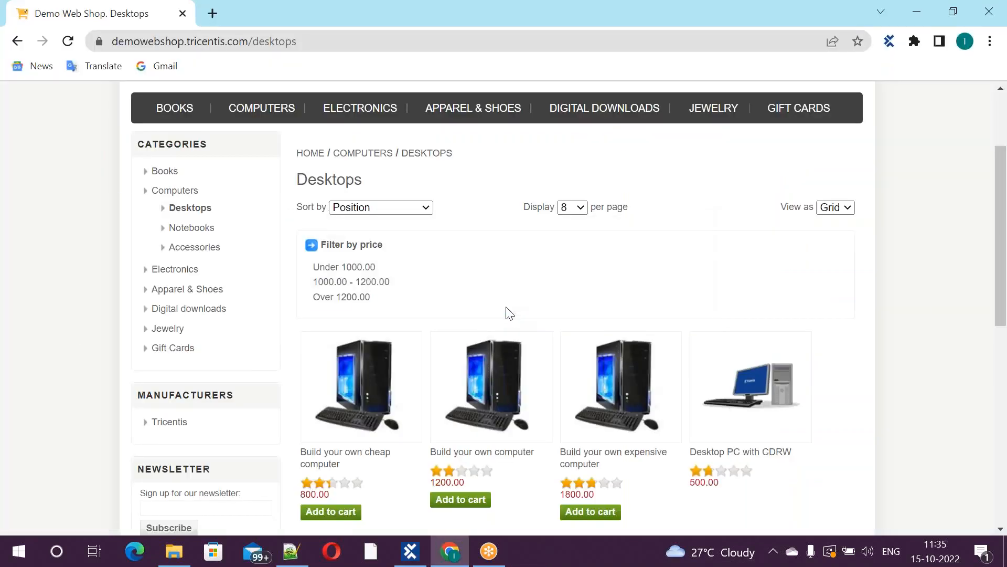
pyautogui.hotkey('alt', 'Tab')
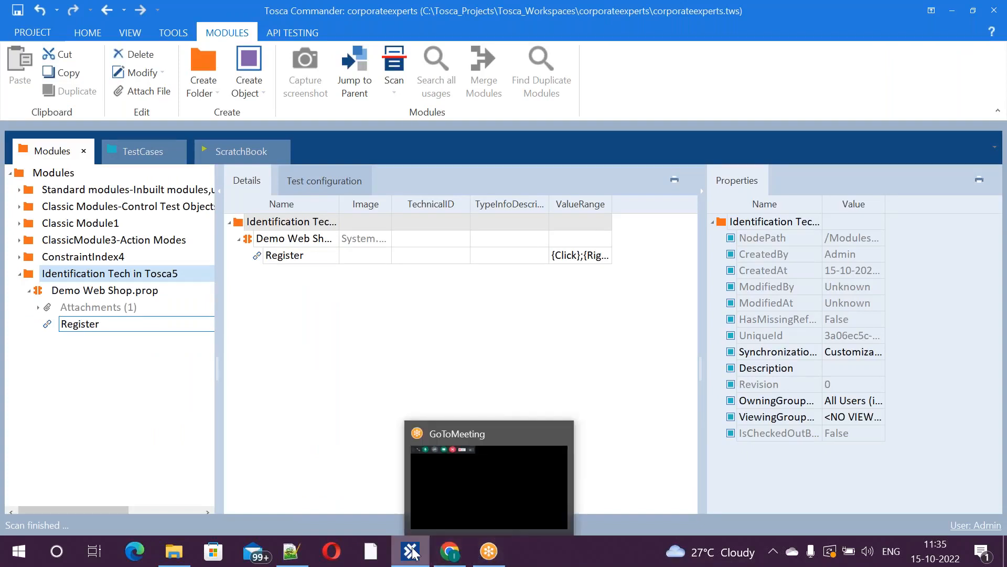
pyautogui.moveTo(454, 558)
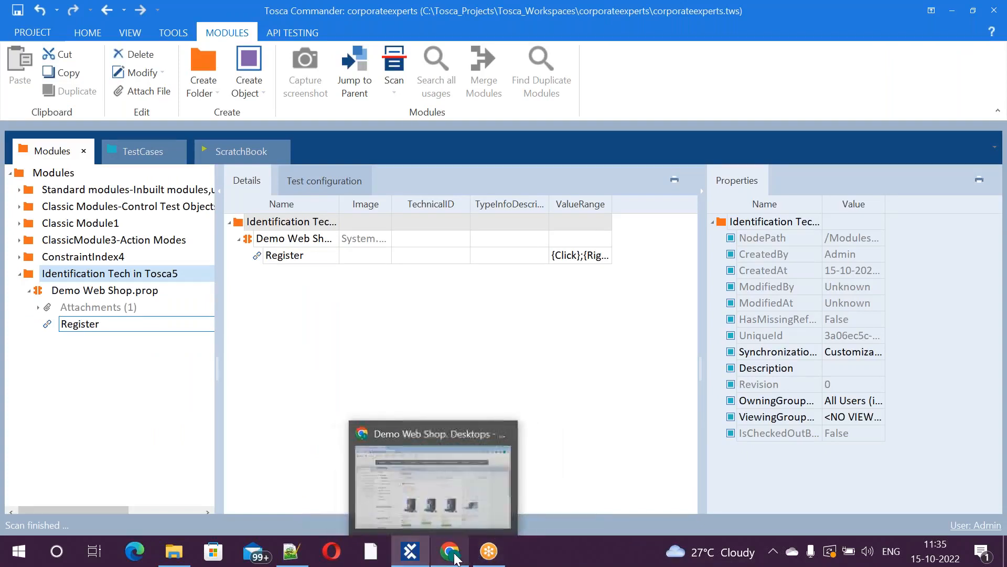
pyautogui.click(489, 551)
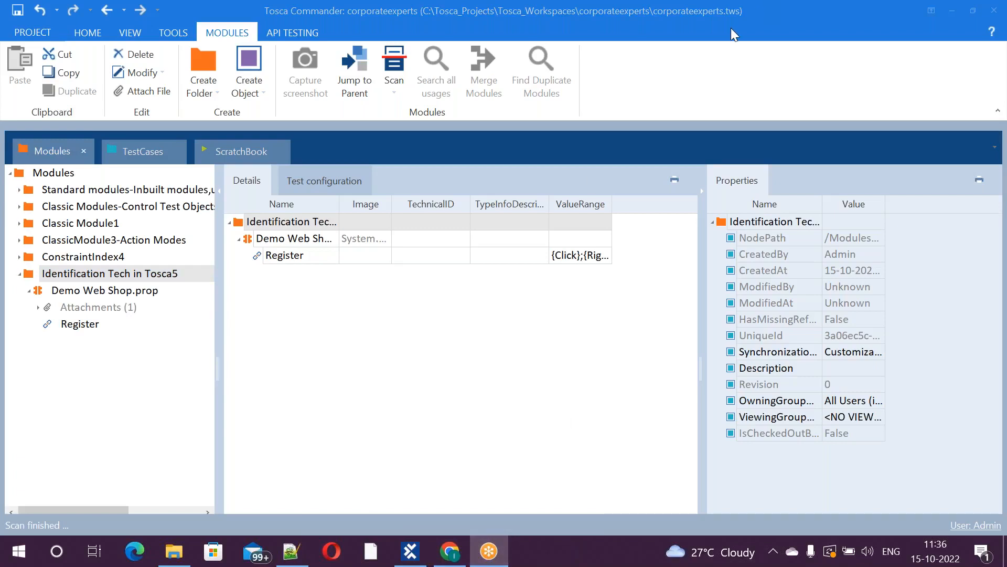
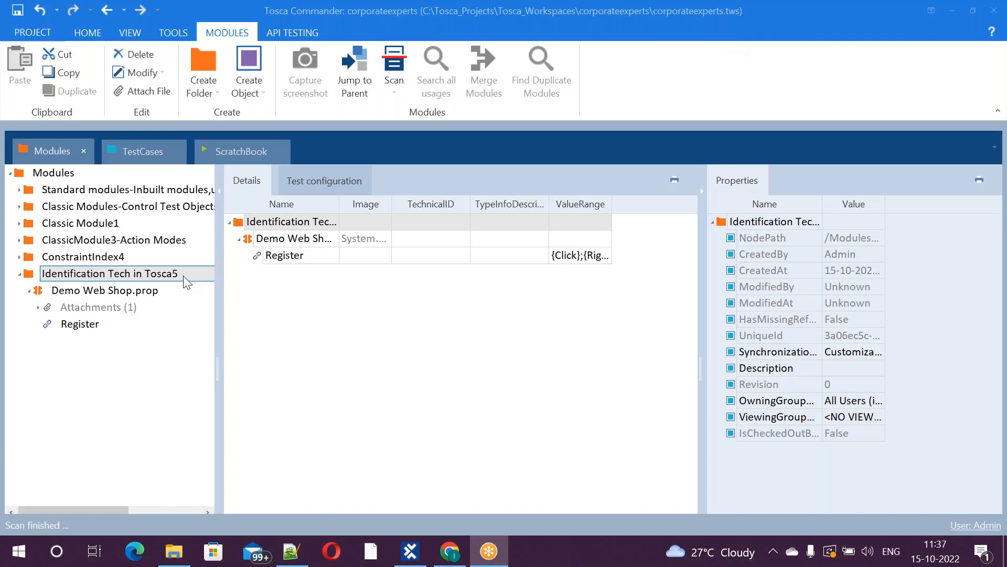
pyautogui.click(30, 292)
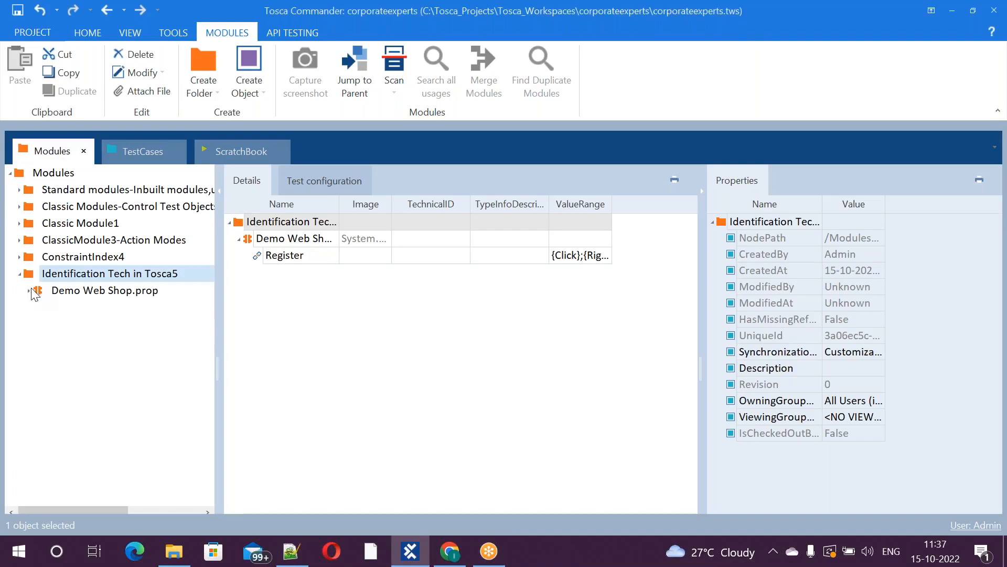
# Step: Switch to Notepad++ to review the Identify By Anchor notes, and return to Tosca Commander
pyautogui.hotkey('alt', 'Tab')
pyautogui.hotkey('alt', 'Tab')
pyautogui.hotkey('alt', 'Tab')
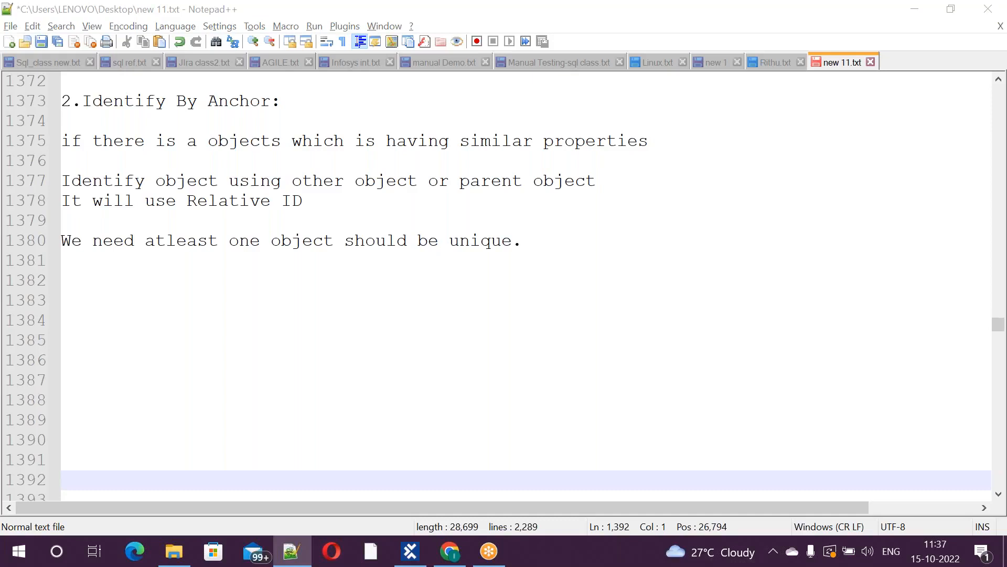
pyautogui.hotkey('alt', 'Tab')
pyautogui.hotkey('alt', 'Tab')
pyautogui.hotkey('alt', 'Tab')
# Step: Start an application scan from the Identification Tech in Tosca5 folder and scan the Demo Web Shop Desktops page
pyautogui.click(112, 274)
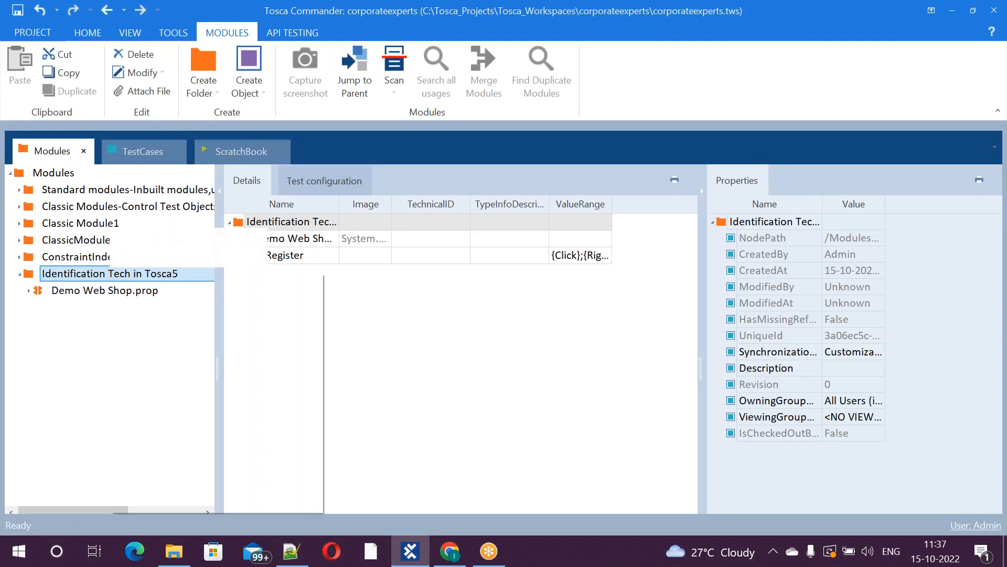
pyautogui.rightClick(111, 275)
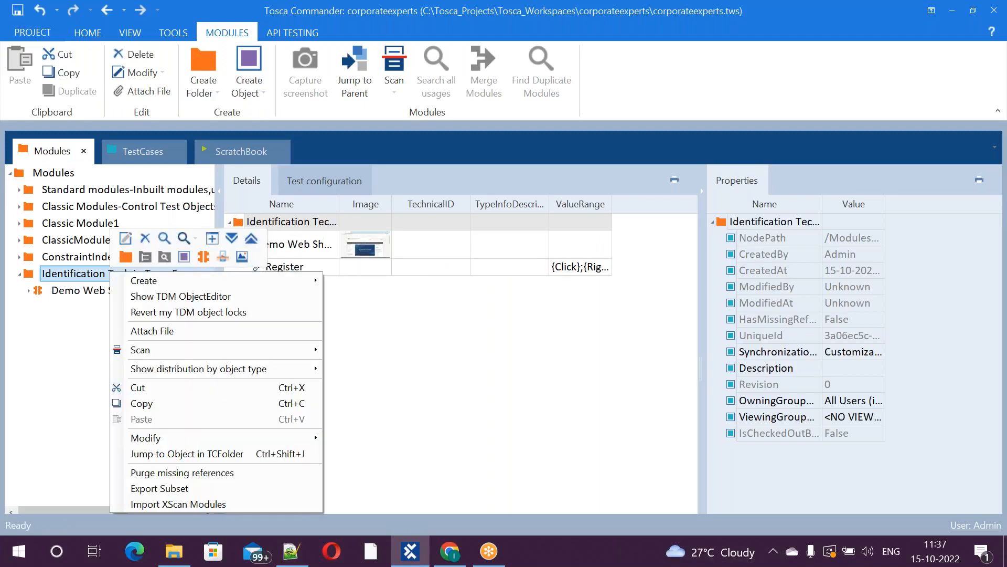
pyautogui.moveTo(295, 351)
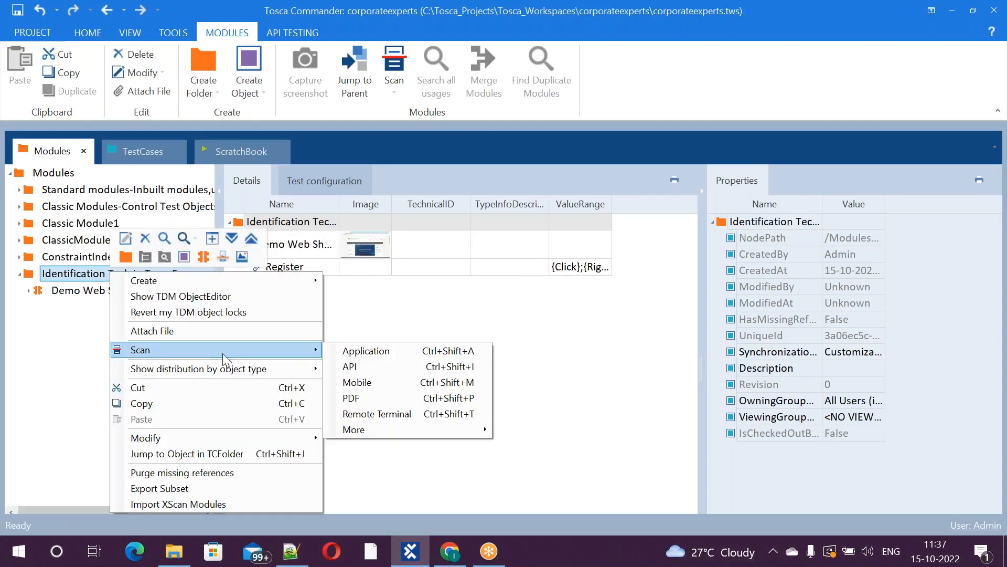
pyautogui.click(362, 350)
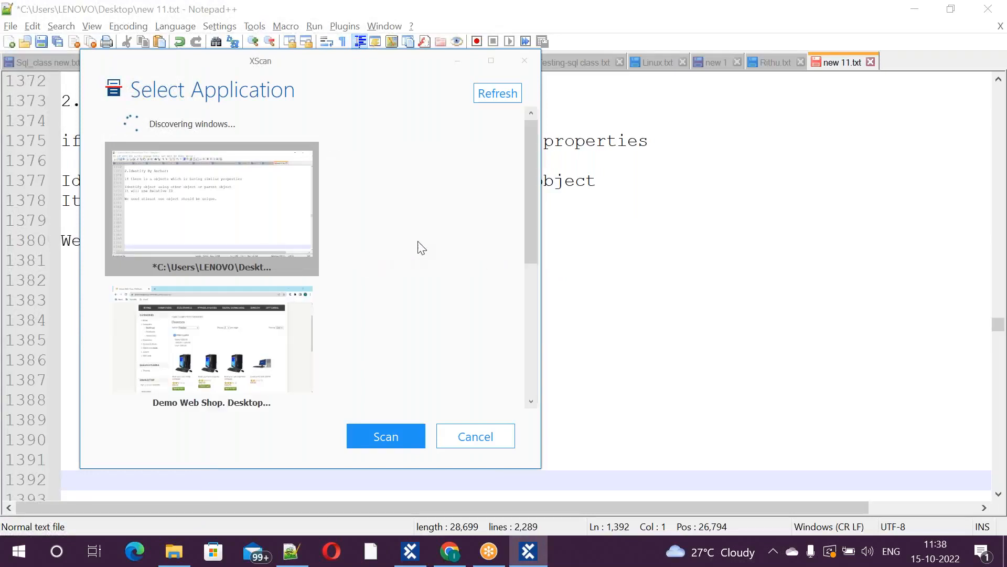
pyautogui.click(209, 376)
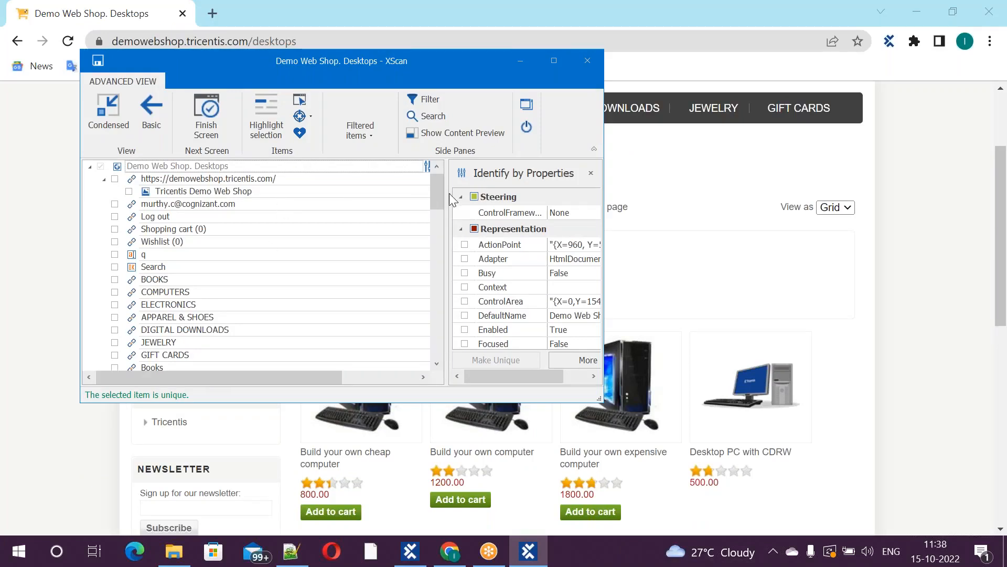
# Step: Pick the HOME breadcrumb link and the Add to cart button of Build your own computer on screen as scan items
pyautogui.click(304, 103)
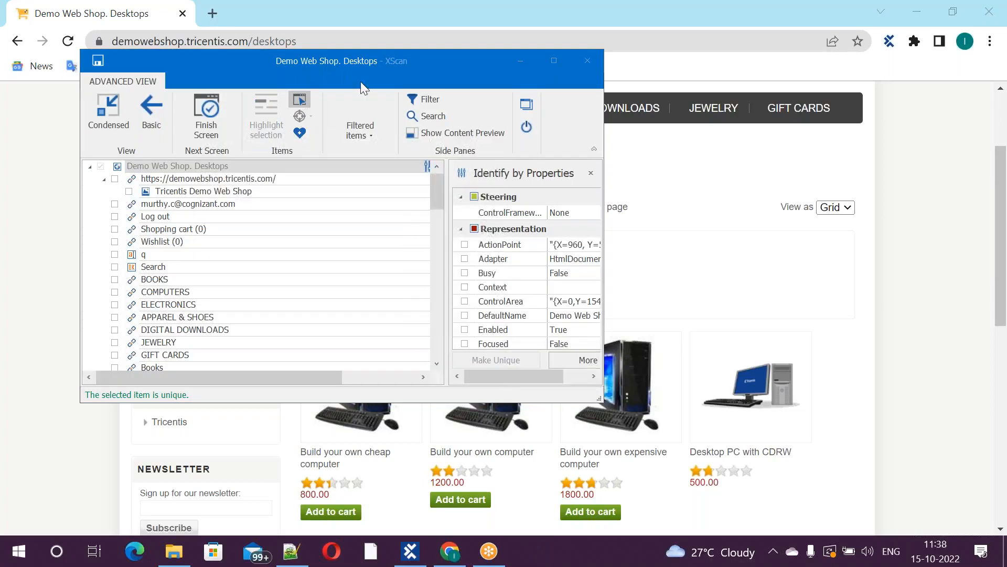
pyautogui.moveTo(406, 62); pyautogui.dragTo(832, 70)
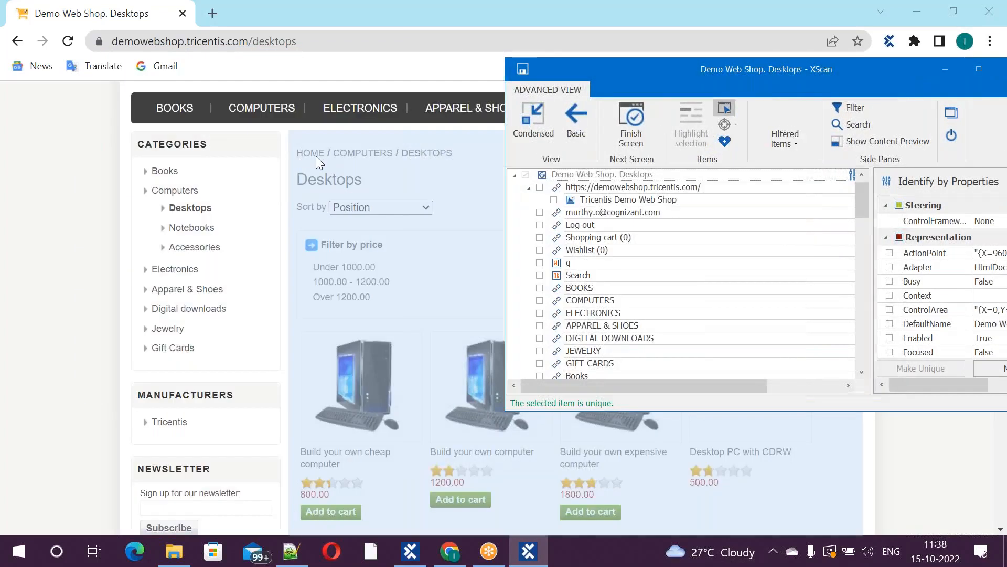
pyautogui.click(317, 156)
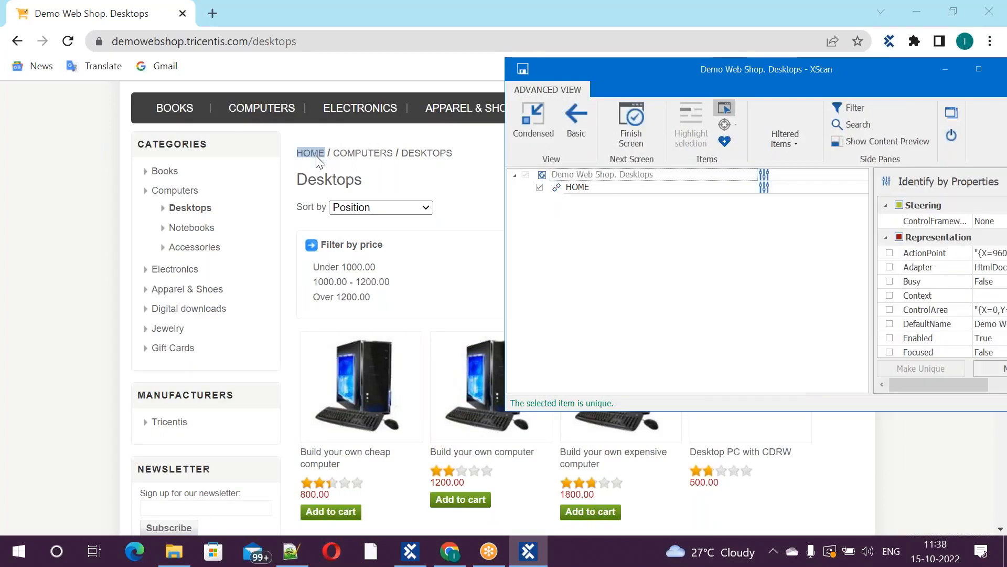
pyautogui.click(458, 499)
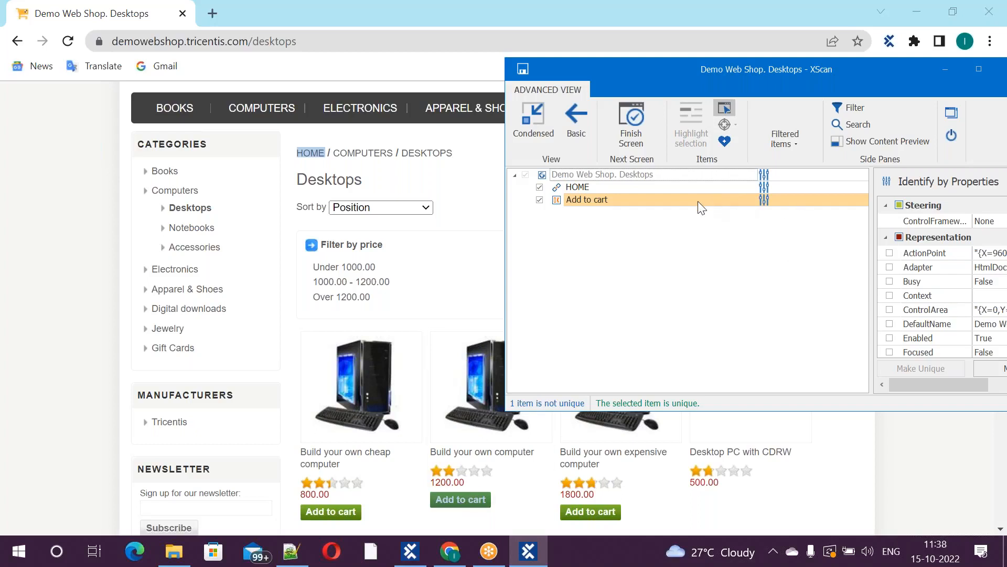
pyautogui.click(721, 108)
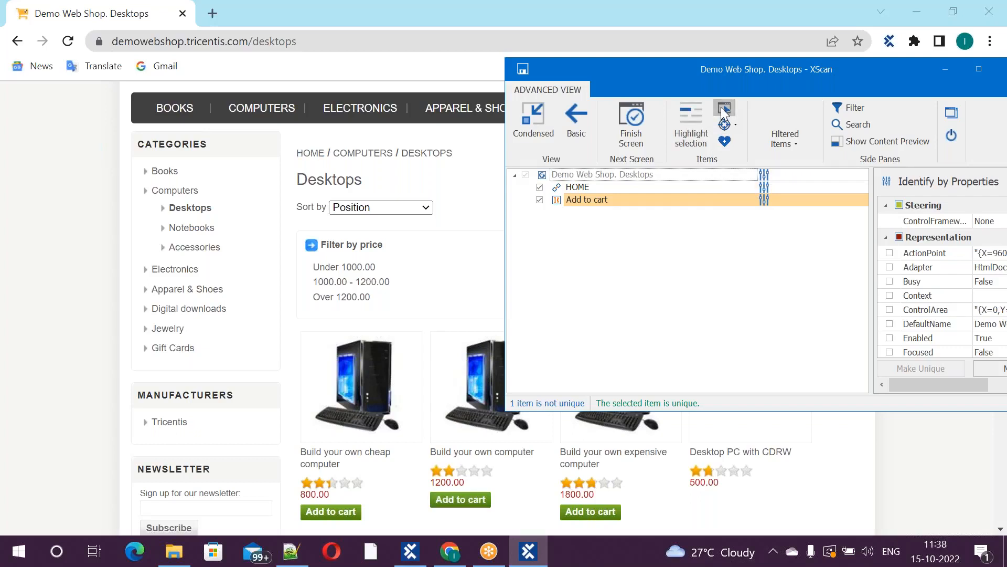
# Step: Maximize XScan, check the Add to cart item's uniqueness, and compare the Add to cart buttons on the Desktops page
pyautogui.click(978, 65)
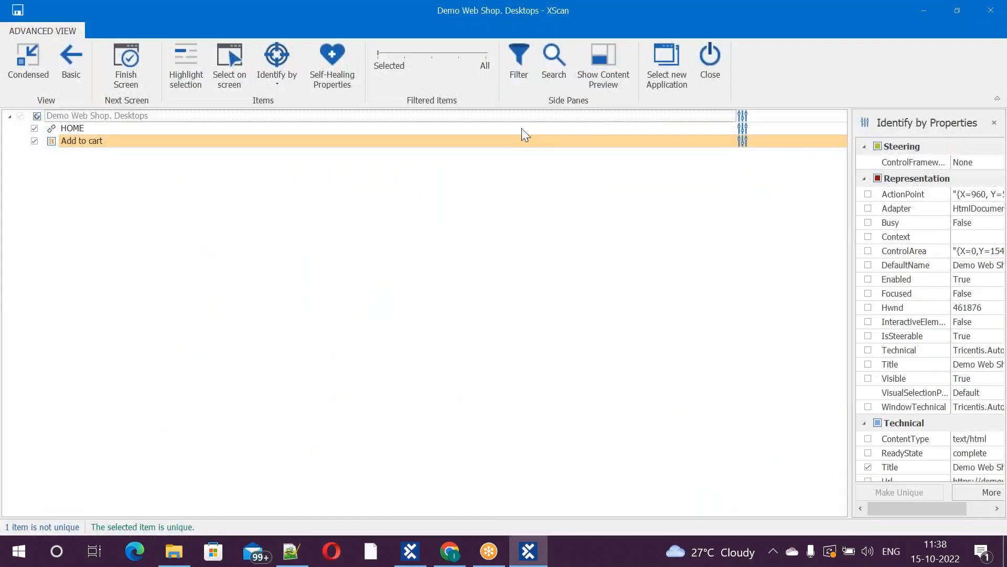
pyautogui.click(196, 143)
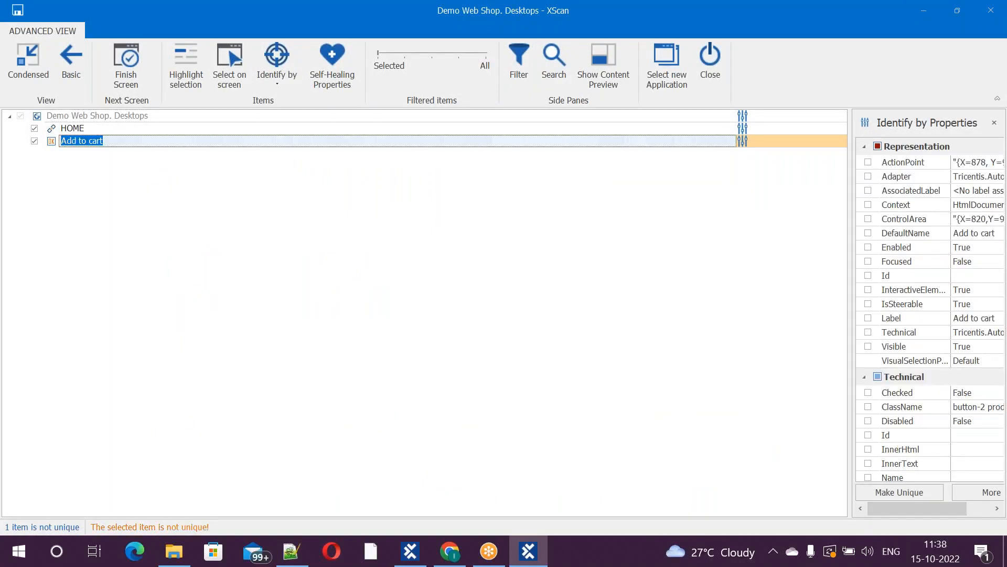
pyautogui.press('Escape')
pyautogui.hotkey('alt', 'Tab')
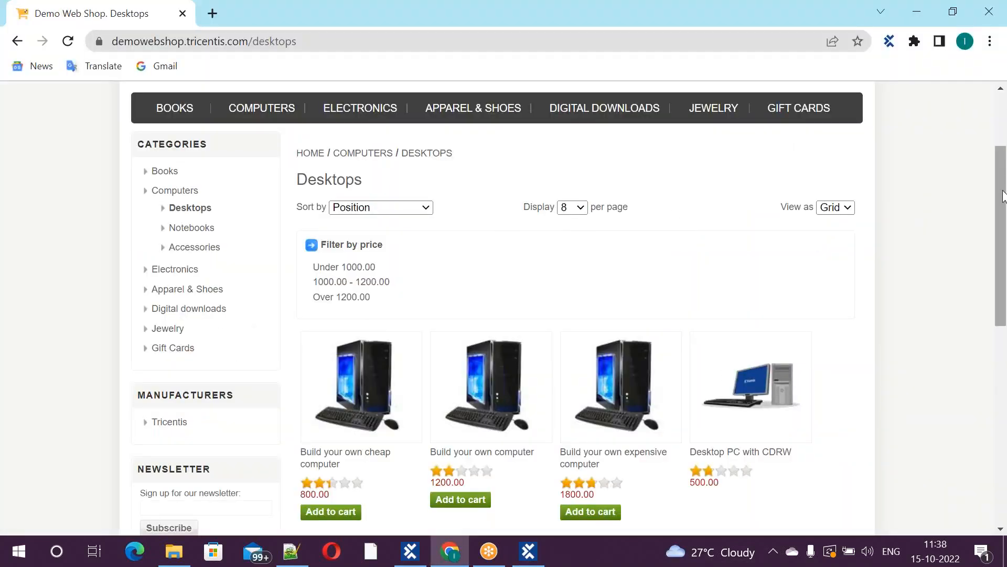
pyautogui.moveTo(1003, 197); pyautogui.dragTo(996, 304)
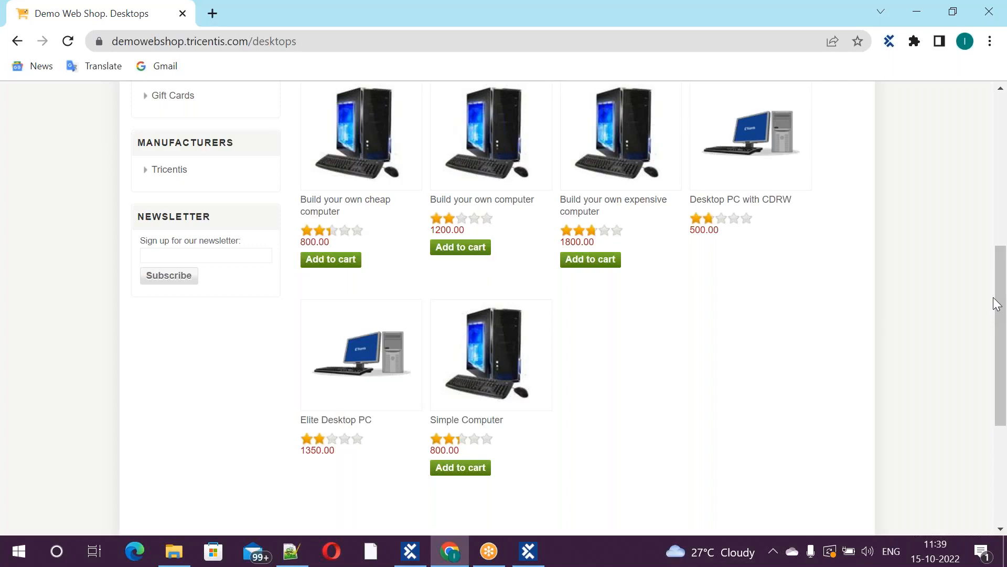
pyautogui.hotkey('alt', 'Tab')
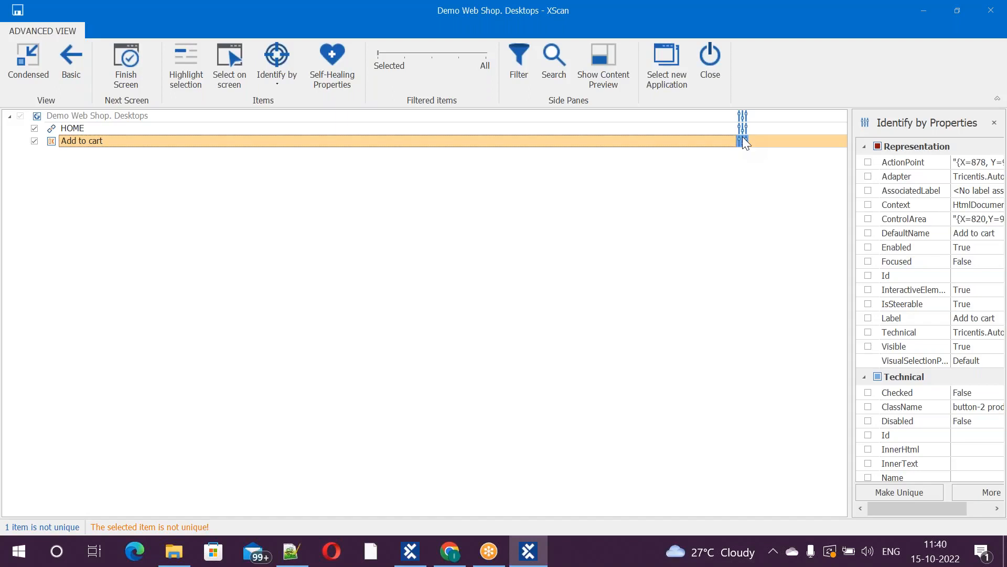
# Step: Review the identification methods offered for Add to cart and compare the uniqueness and properties of HOME and Add to cart
pyautogui.click(282, 85)
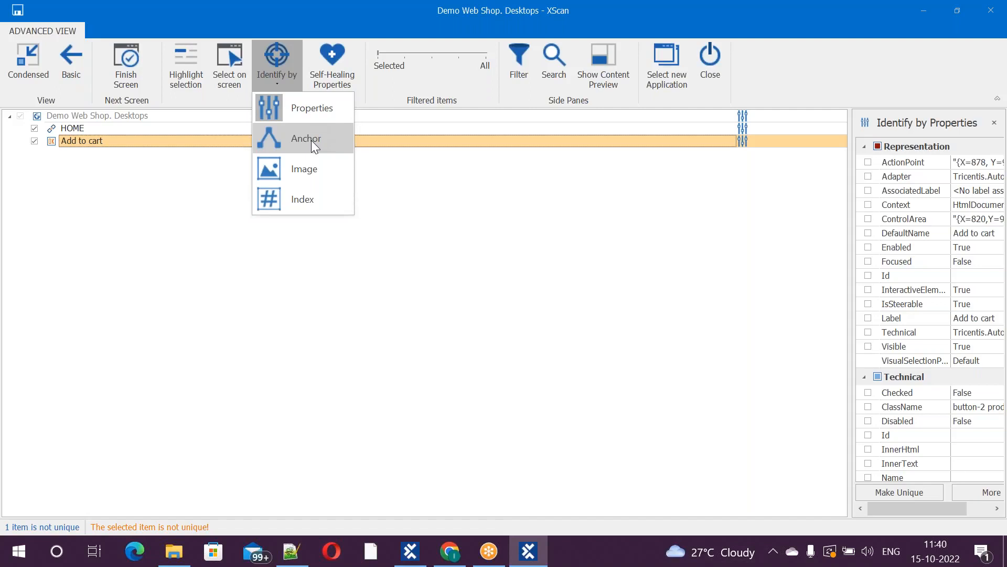
pyautogui.click(529, 304)
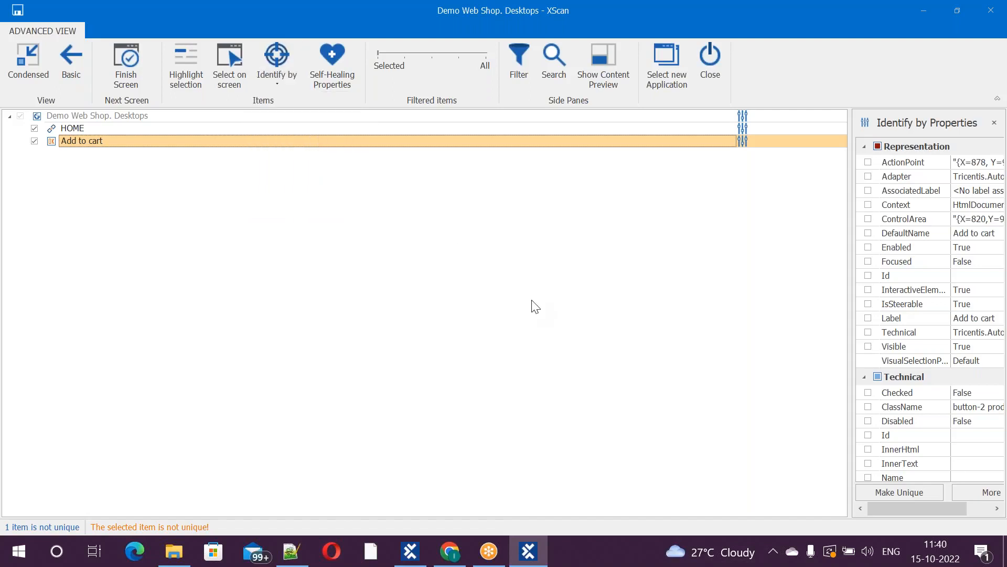
pyautogui.click(291, 128)
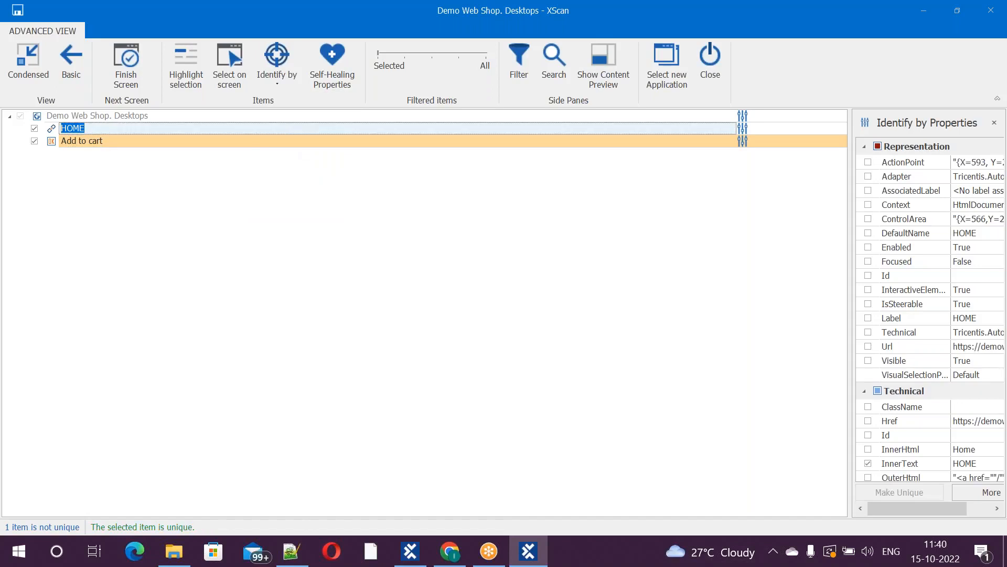
pyautogui.click(284, 141)
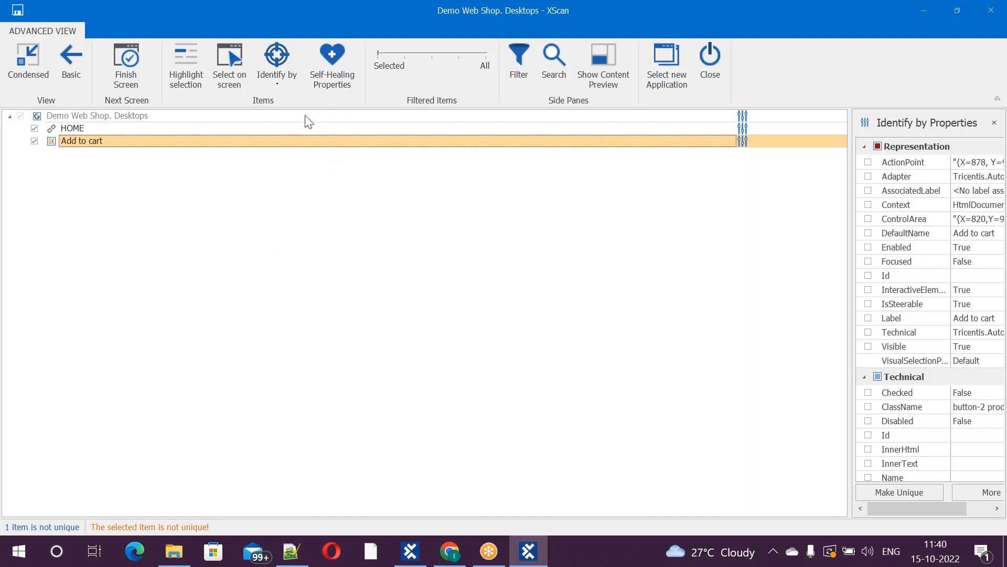
pyautogui.click(278, 83)
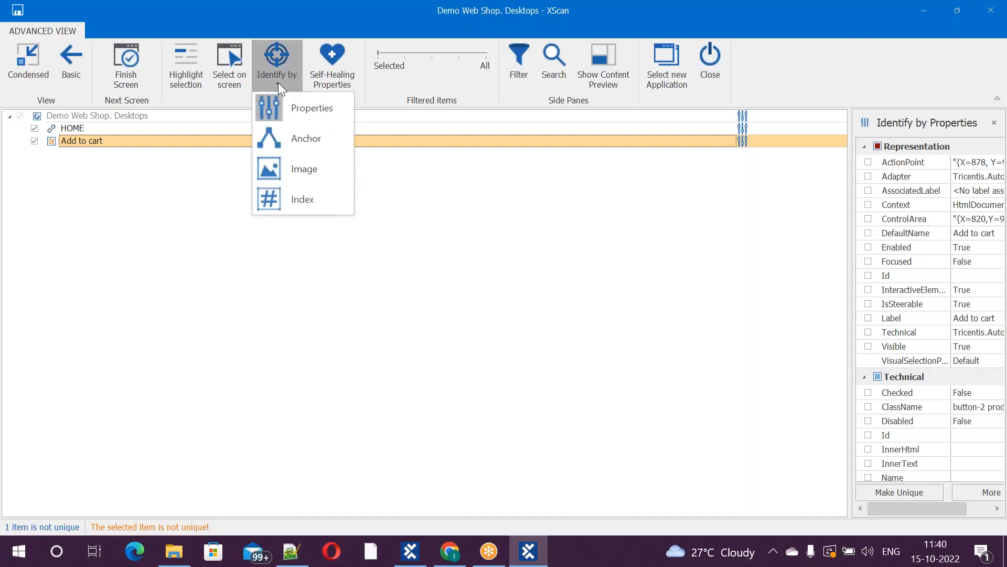
pyautogui.click(502, 254)
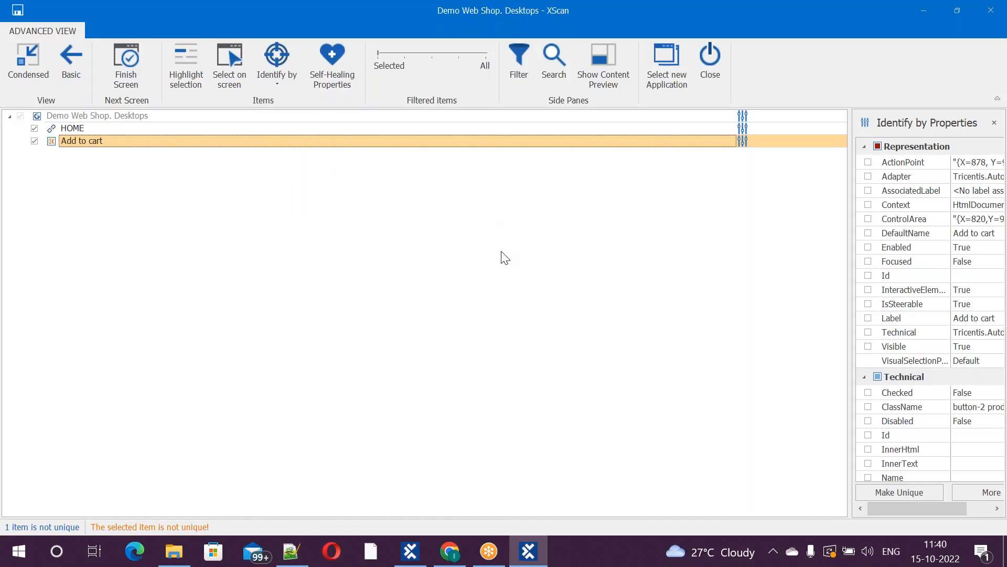
# Step: Identify the HOME item by Anchor and widen the Identify by Anchor pane to show its anchor settings in full
pyautogui.click(281, 128)
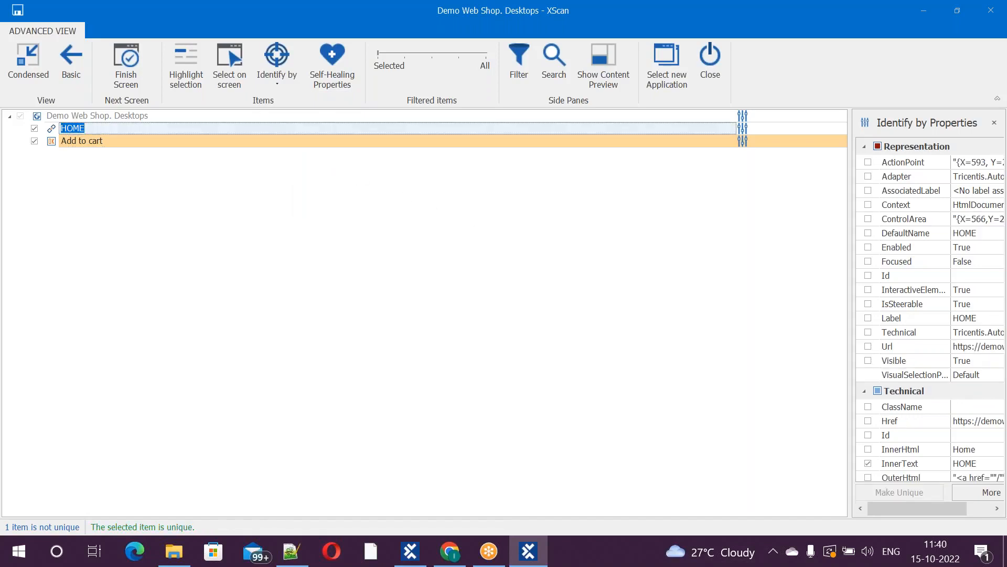
pyautogui.click(278, 83)
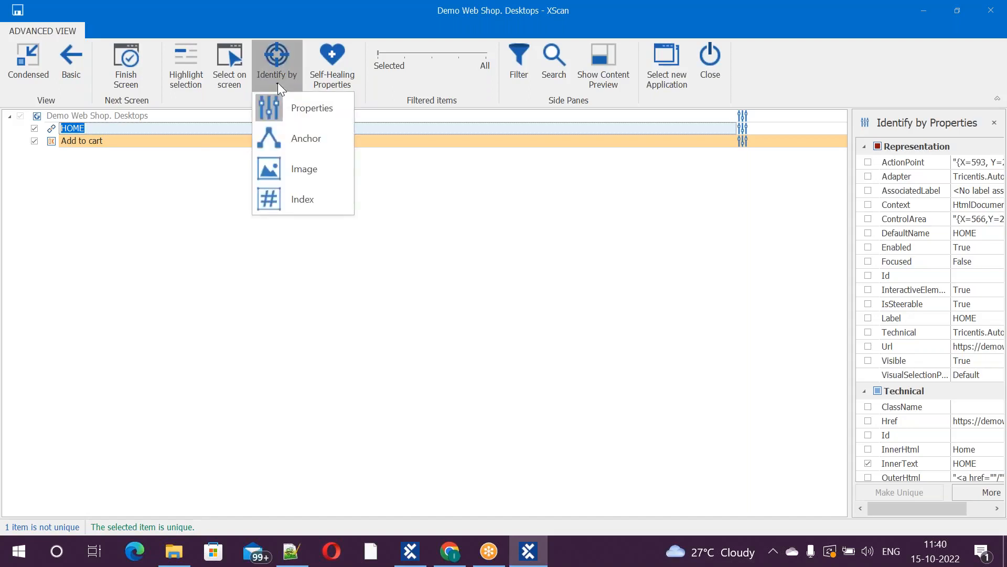
pyautogui.click(298, 137)
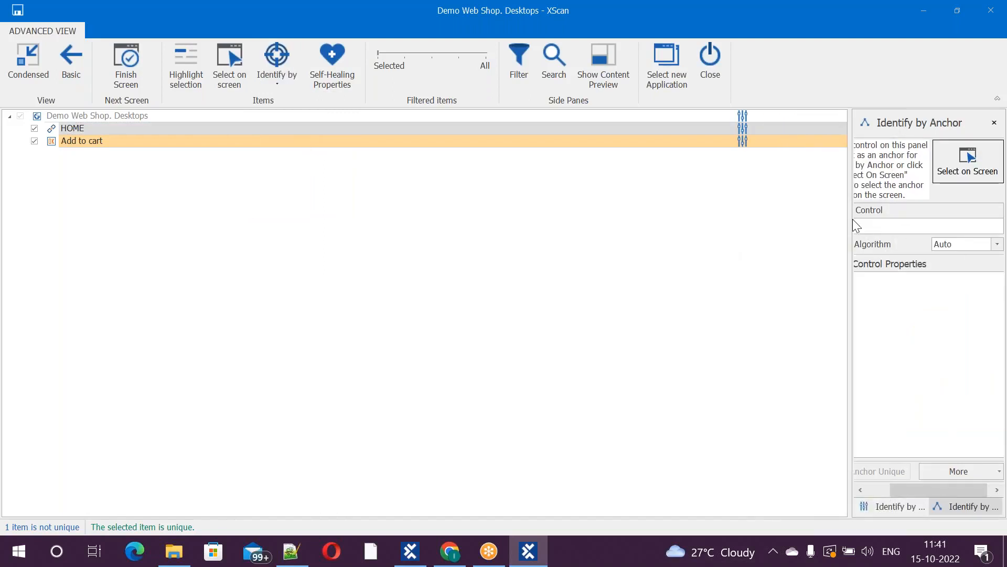
pyautogui.moveTo(850, 220); pyautogui.dragTo(766, 237)
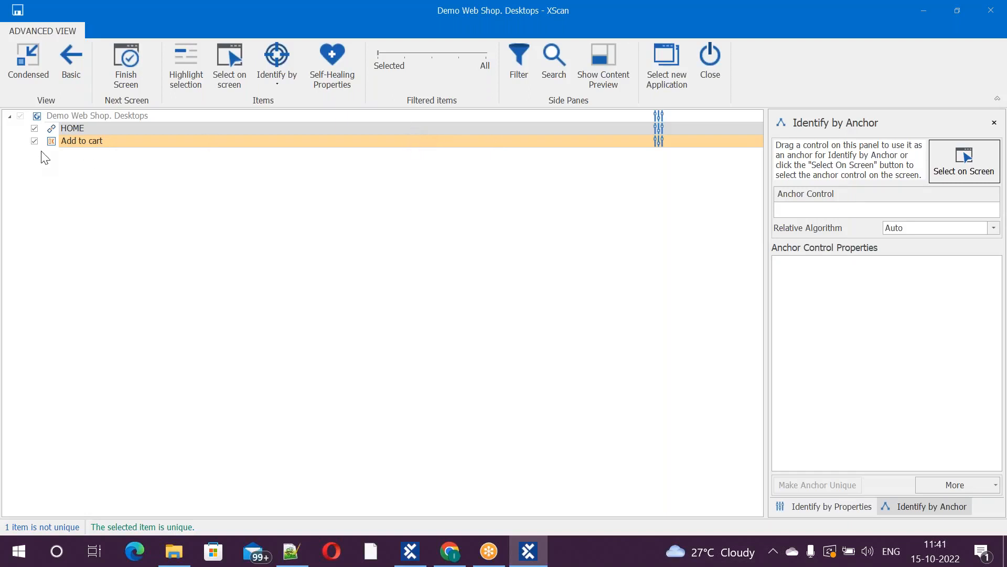
# Step: Set Add to cart as HOME's anchor control and make the anchor unique
pyautogui.moveTo(77, 138); pyautogui.dragTo(809, 205)
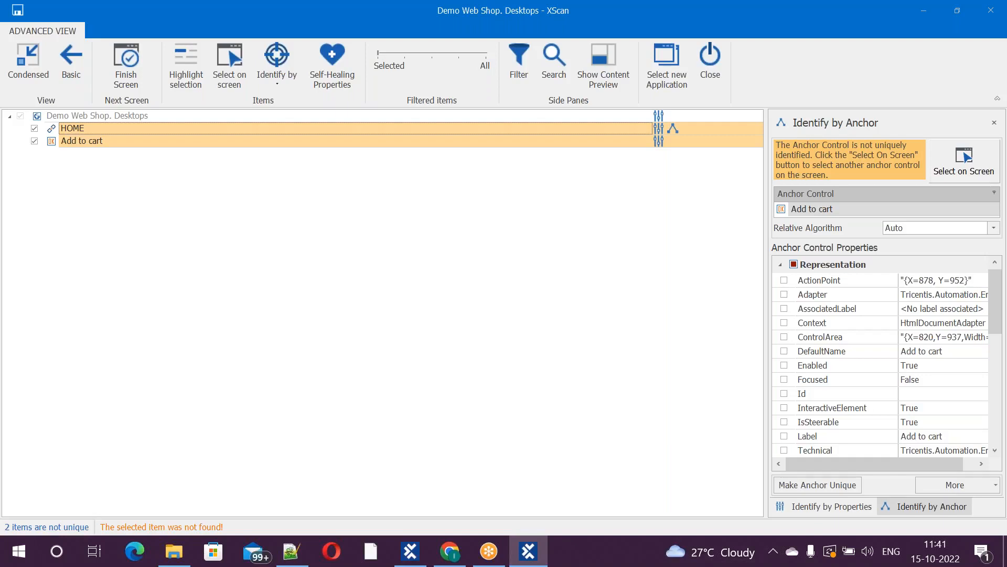
pyautogui.click(820, 486)
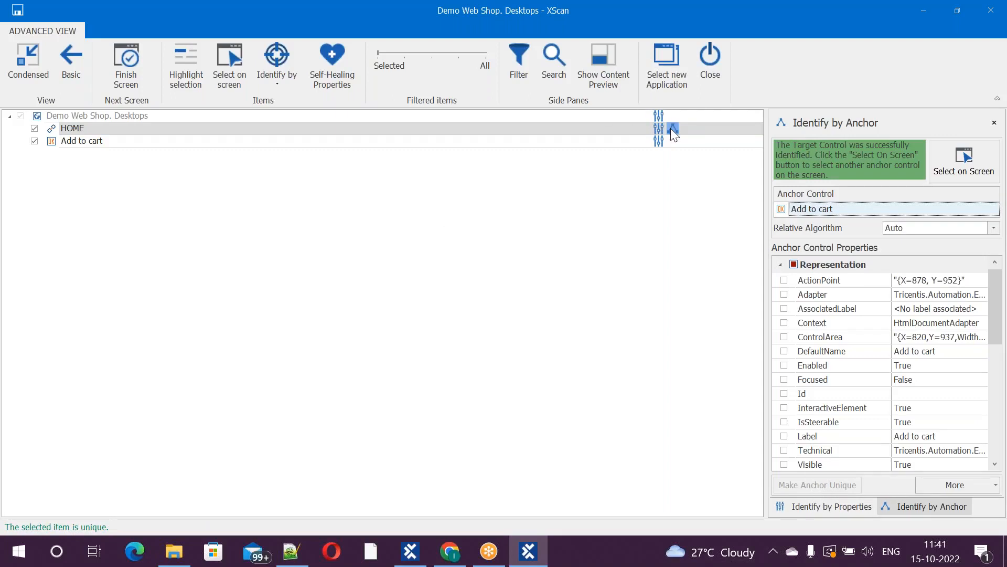
pyautogui.moveTo(673, 131)
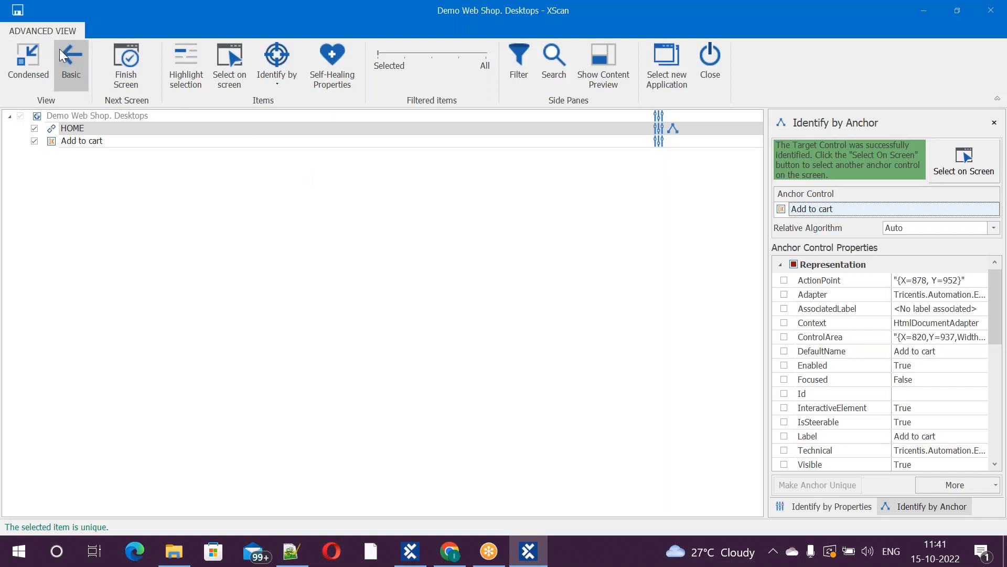
# Step: Save the scanned Desktops module, close XScan and switch back to Tosca Commander
pyautogui.click(17, 10)
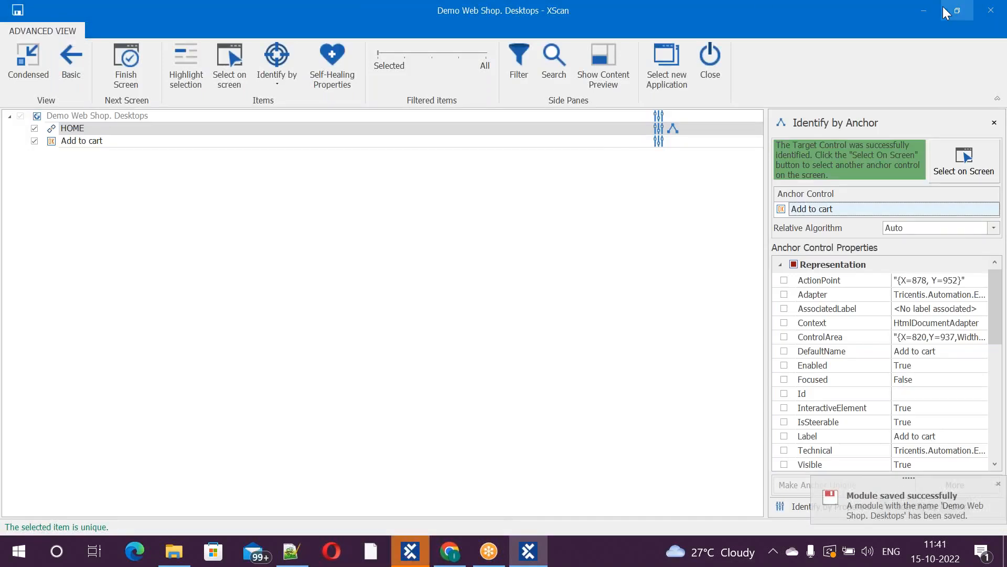
pyautogui.click(988, 11)
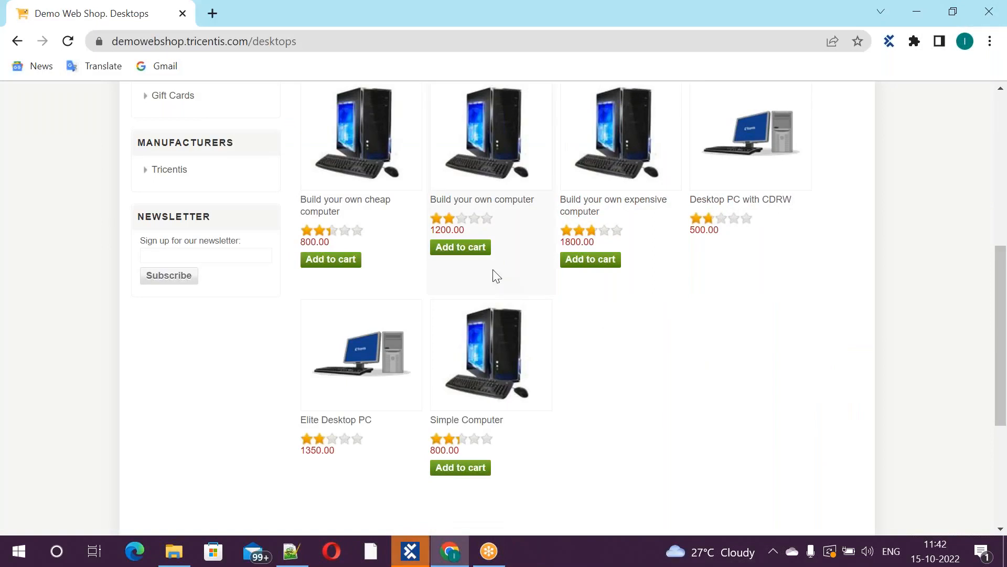
pyautogui.hotkey('alt', 'Tab')
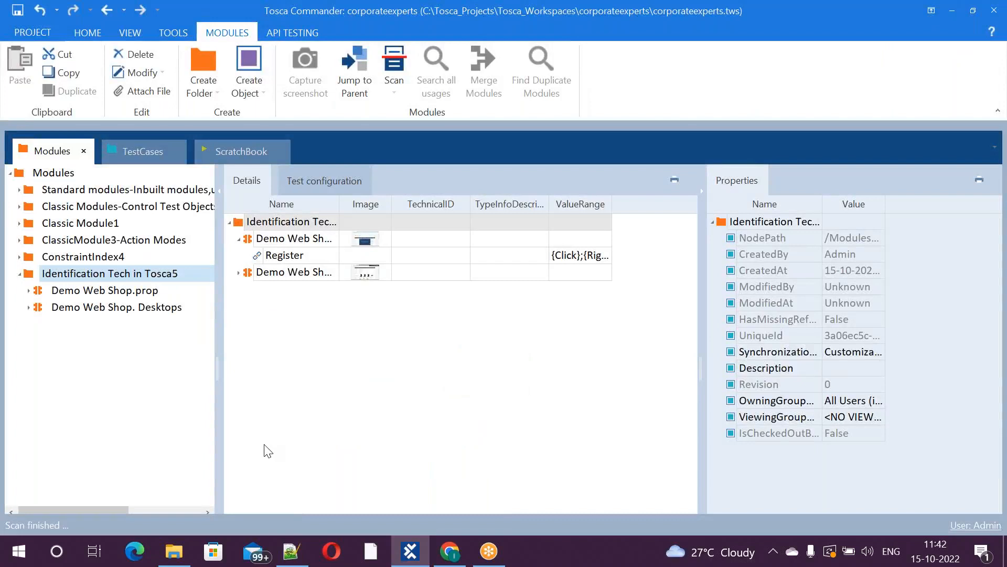
# Step: Rename the Demo Web Shop. Desktops module in the Identification Tech in Tosca5 folder as Demo Web Shop. Anchor
pyautogui.click(153, 313)
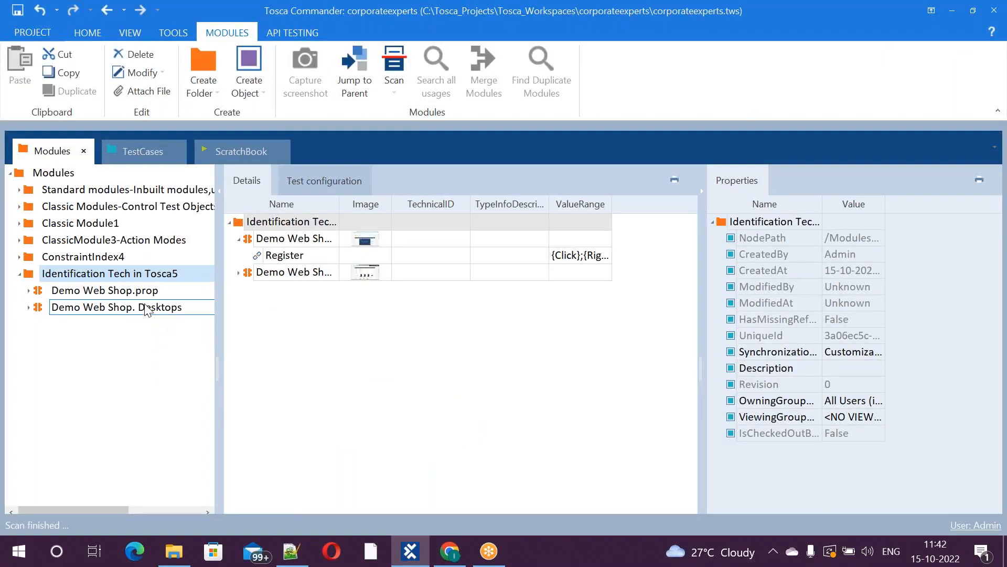
pyautogui.rightClick(147, 310)
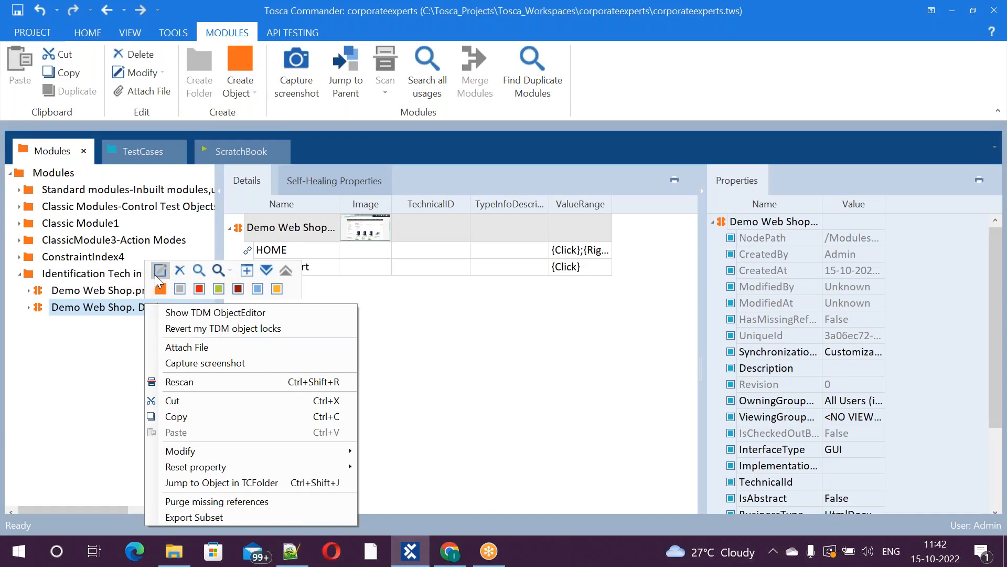
pyautogui.click(156, 275)
pyautogui.click(190, 308)
pyautogui.press('BackSpace')
pyautogui.press('BackSpace')
pyautogui.press('BackSpace')
pyautogui.press('BackSpace')
pyautogui.press('BackSpace')
pyautogui.press('BackSpace')
pyautogui.press('BackSpace')
pyautogui.press('BackSpace')
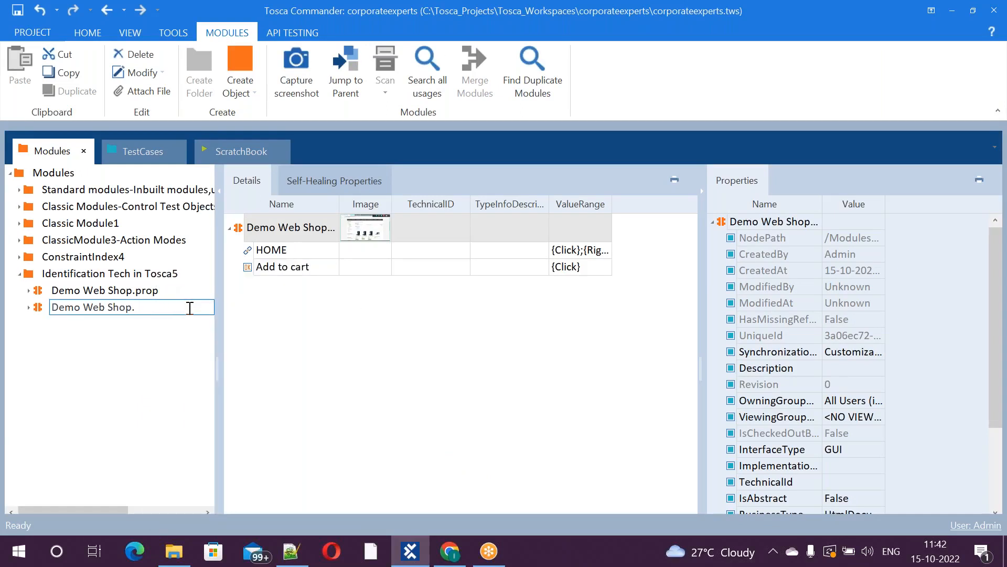
pyautogui.write('Anchor')
# Step: Create a test case named Identification.Anchor in the Identification Tech in Tosca test case folder
pyautogui.click(141, 158)
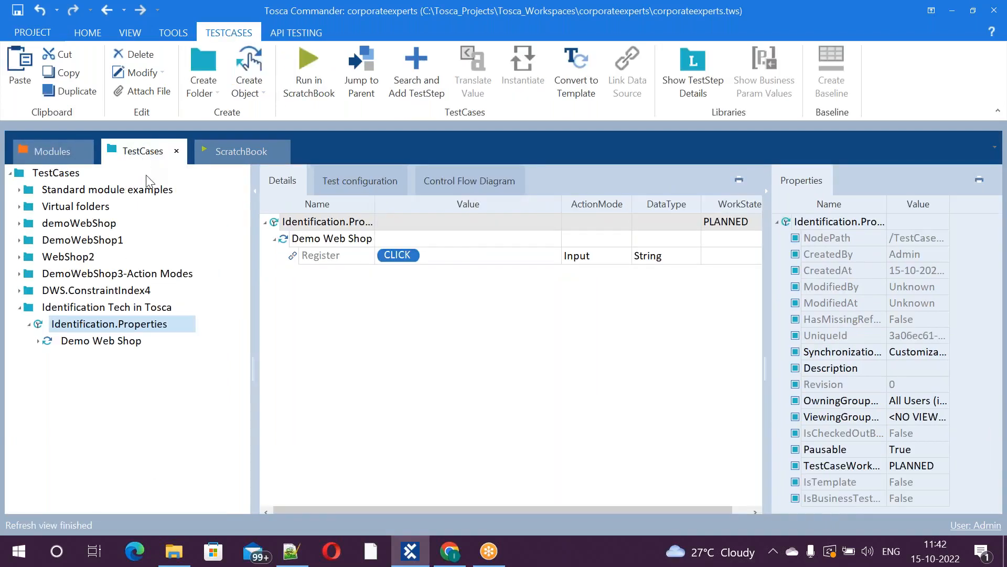
pyautogui.click(66, 330)
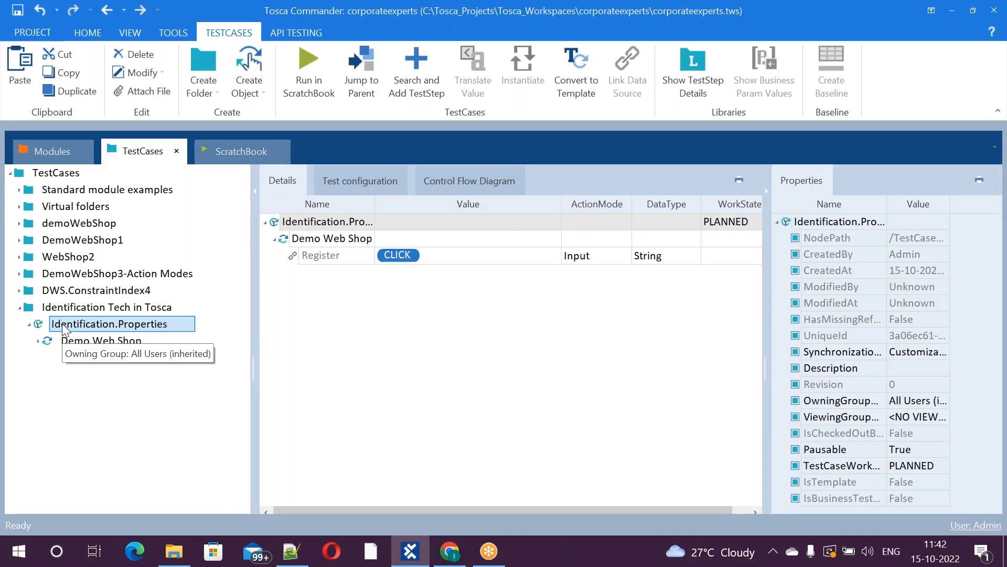
pyautogui.click(31, 324)
pyautogui.click(67, 310)
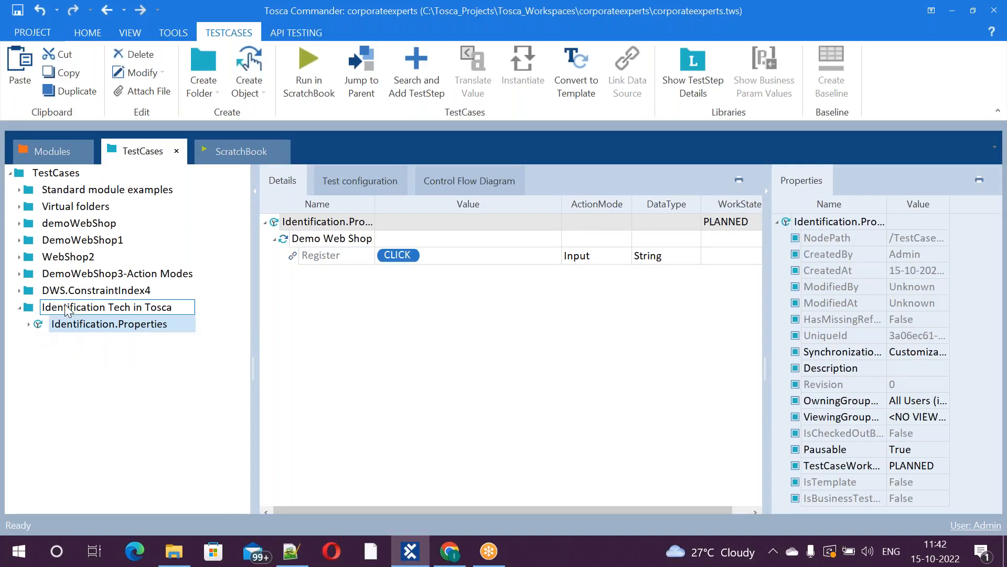
pyautogui.rightClick(67, 309)
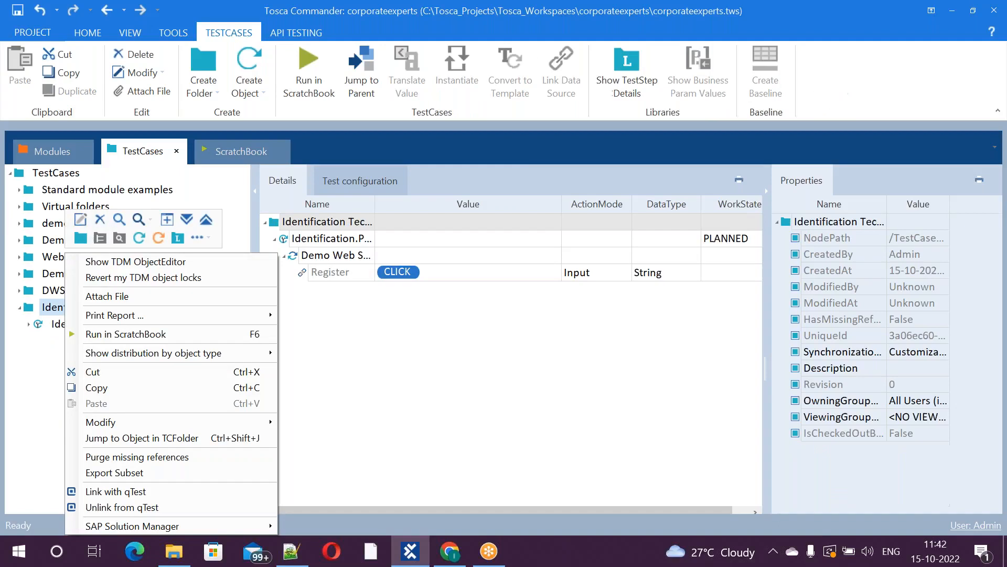
pyautogui.click(142, 246)
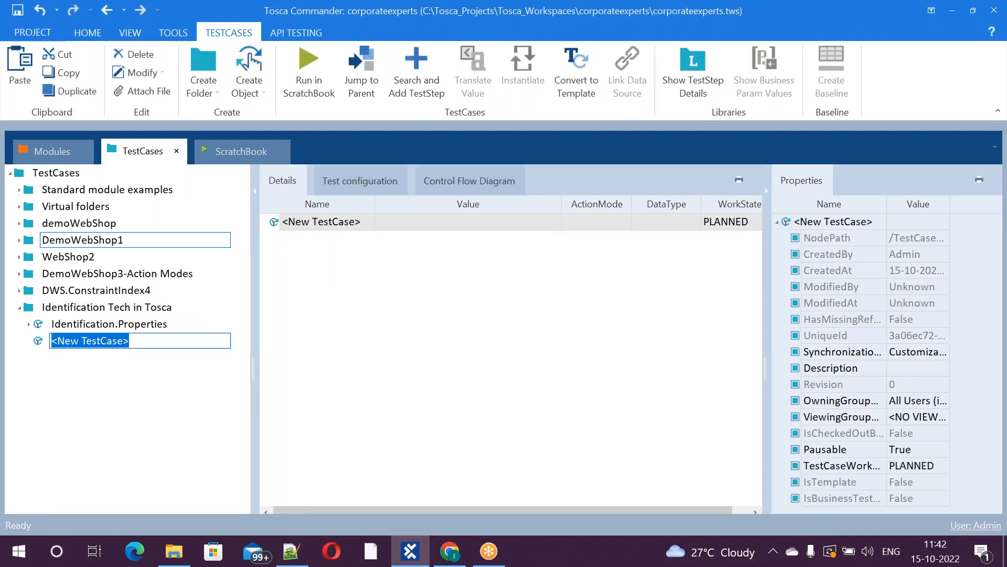
pyautogui.write('Identification.A')
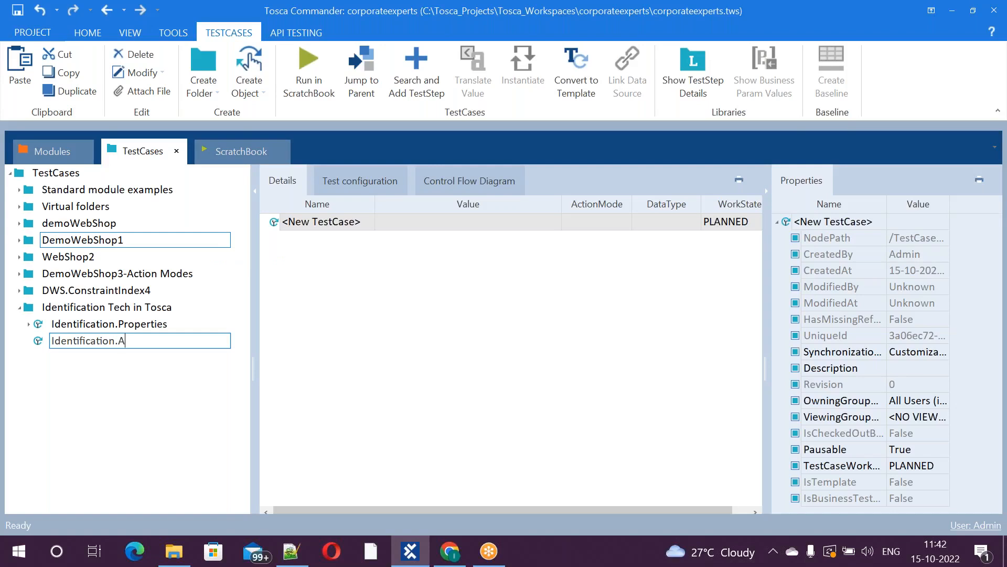
pyautogui.hotkey('ctrl', 'z')
pyautogui.write('nchor')
pyautogui.click(171, 405)
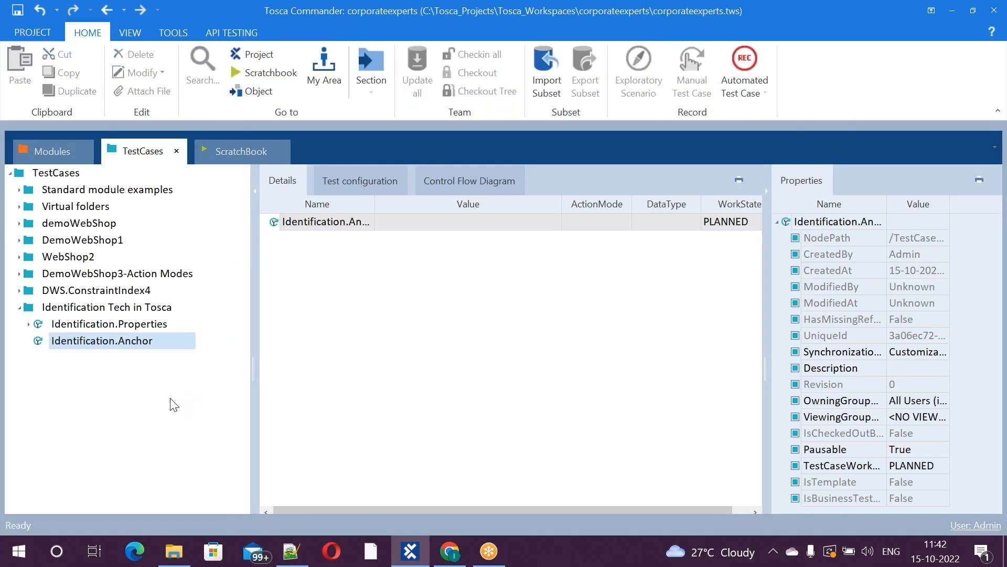
# Step: Add the Demo Web Shop. Anchor module to the Identification.Anchor test case and set its Add to cart value to {Click}
pyautogui.click(66, 152)
pyautogui.click(77, 311)
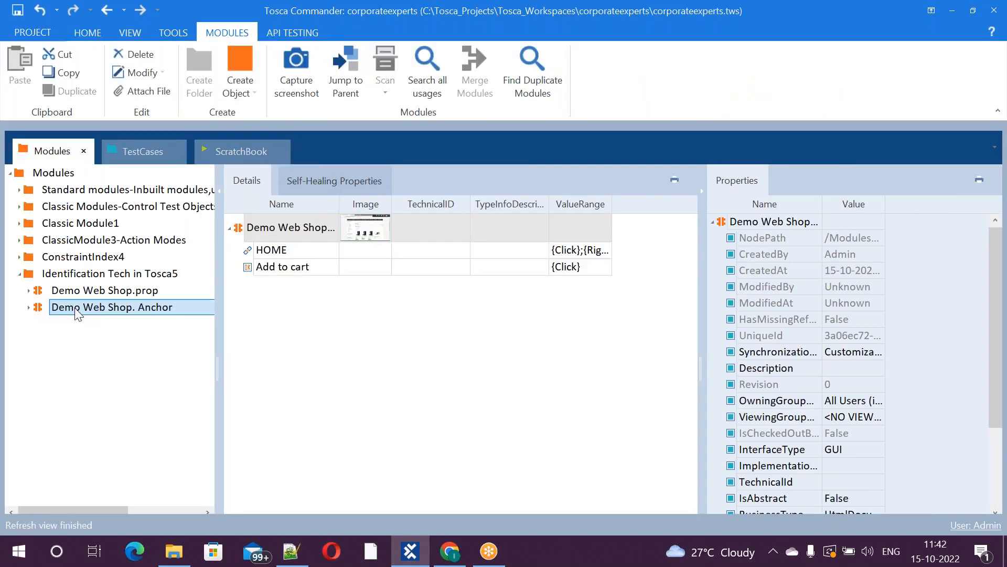
pyautogui.moveTo(78, 314); pyautogui.dragTo(55, 342)
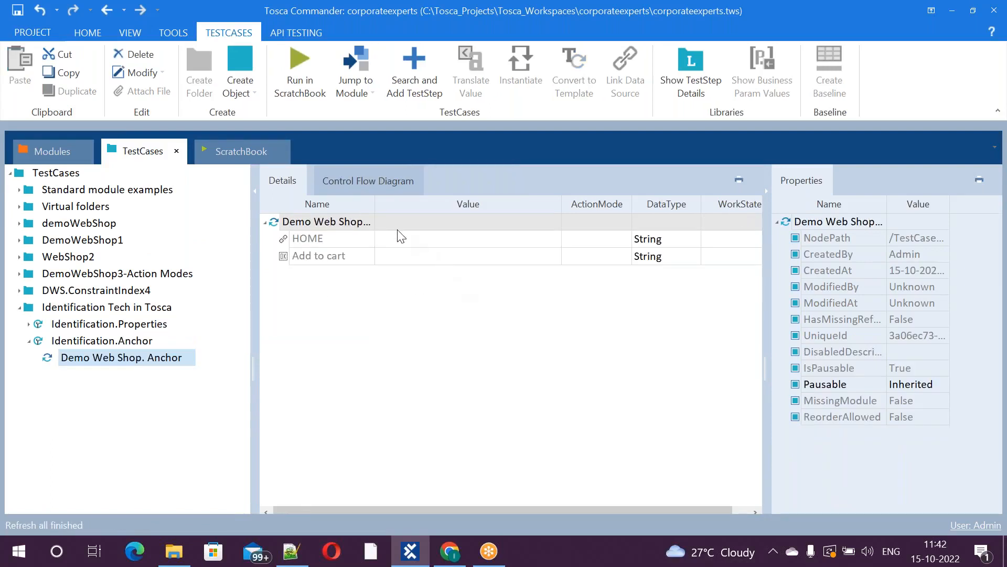
pyautogui.click(445, 259)
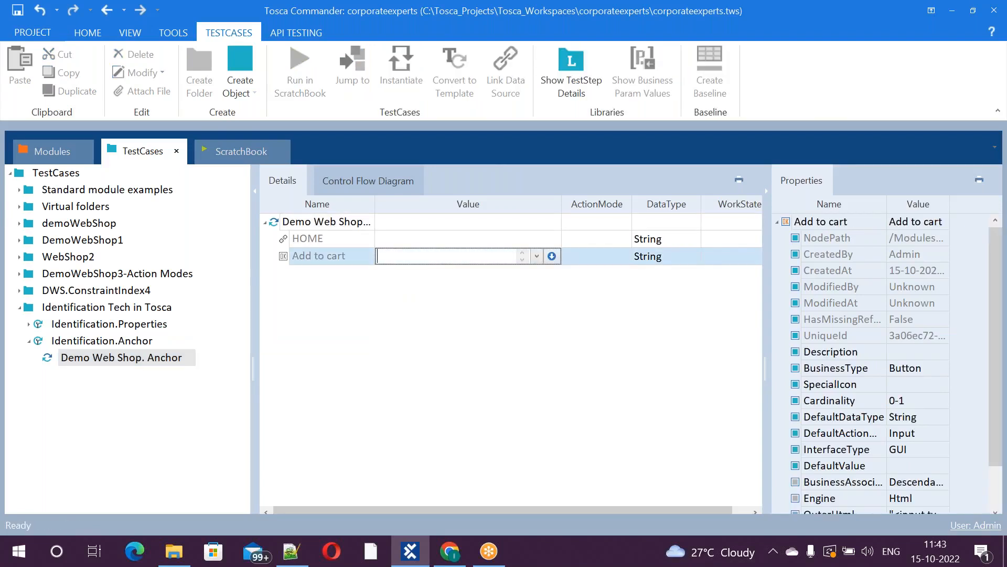
pyautogui.write('{Click}')
pyautogui.click(395, 384)
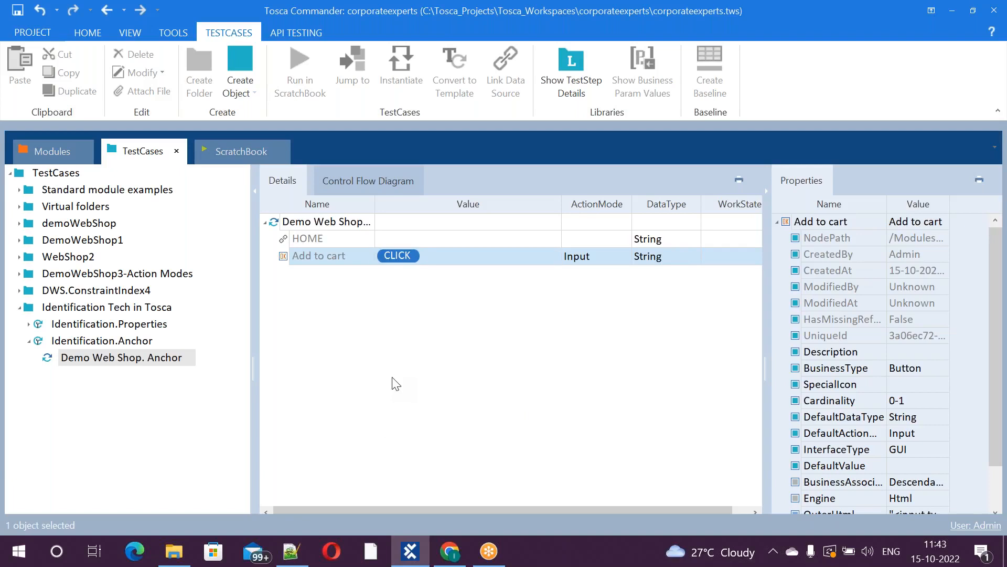
# Step: Run the Identification.Anchor test case in ScratchBook and return to Tosca Commander to check the execution log
pyautogui.click(29, 341)
pyautogui.click(64, 342)
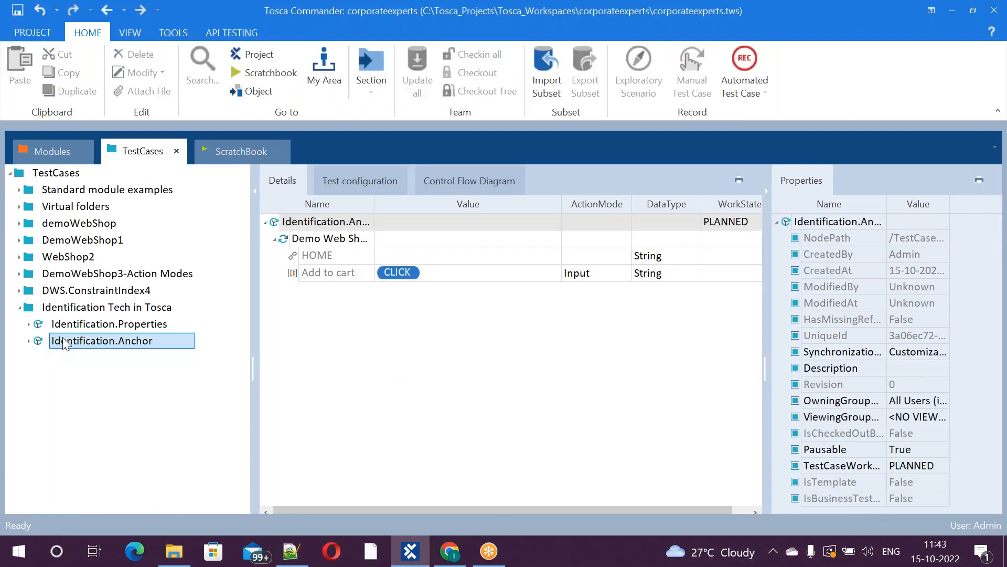
pyautogui.rightClick(64, 344)
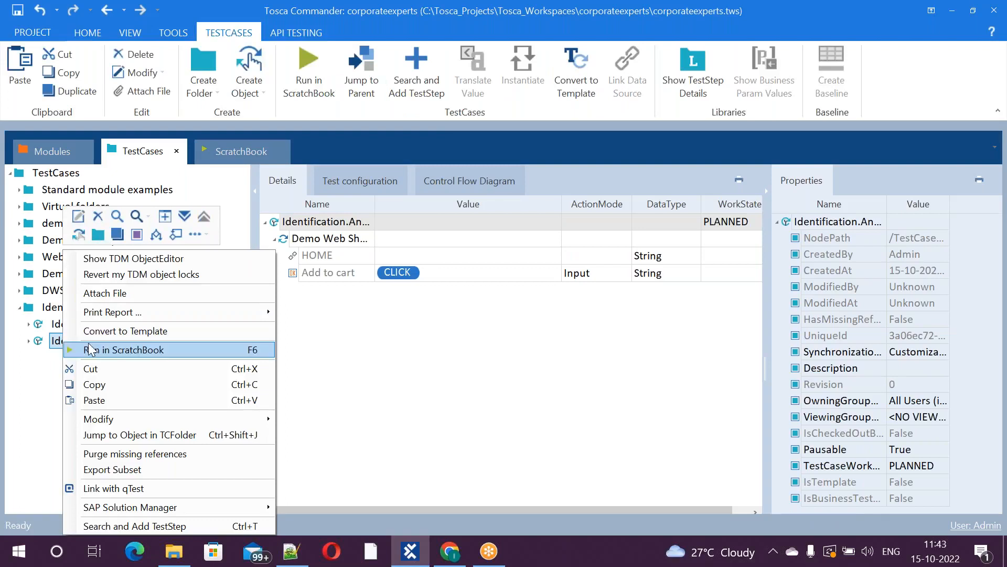
pyautogui.click(106, 351)
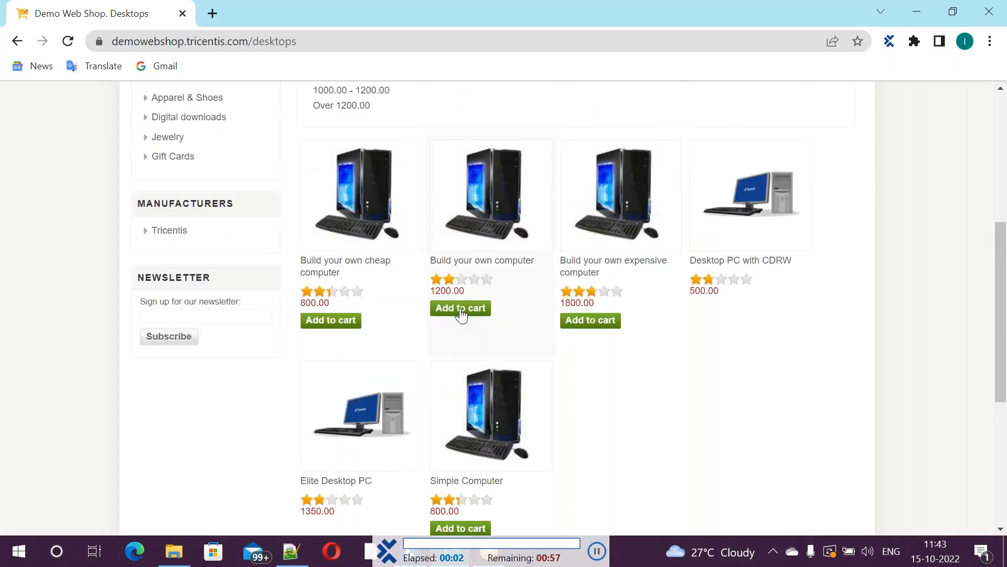
pyautogui.click(460, 309)
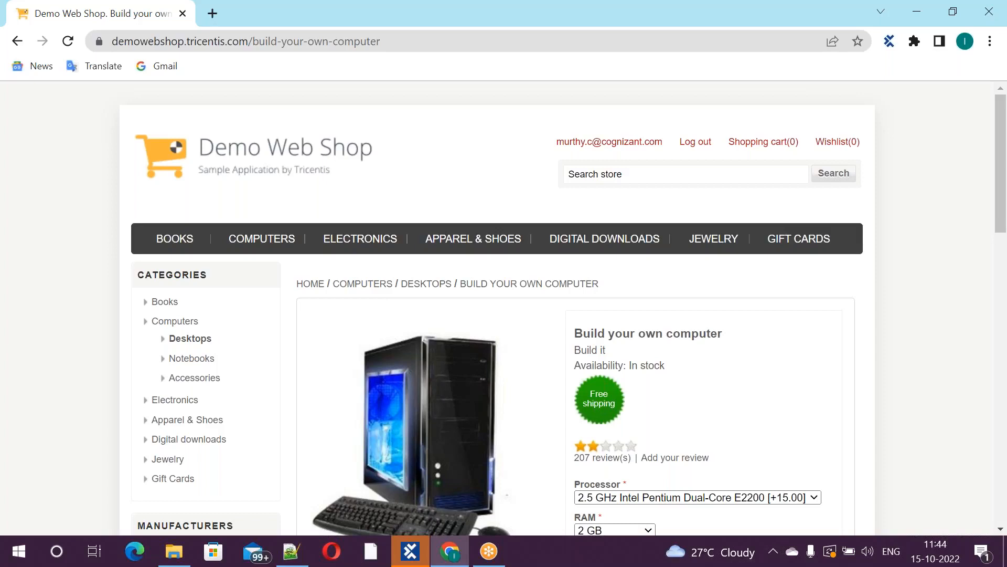
pyautogui.hotkey('alt', 'Tab')
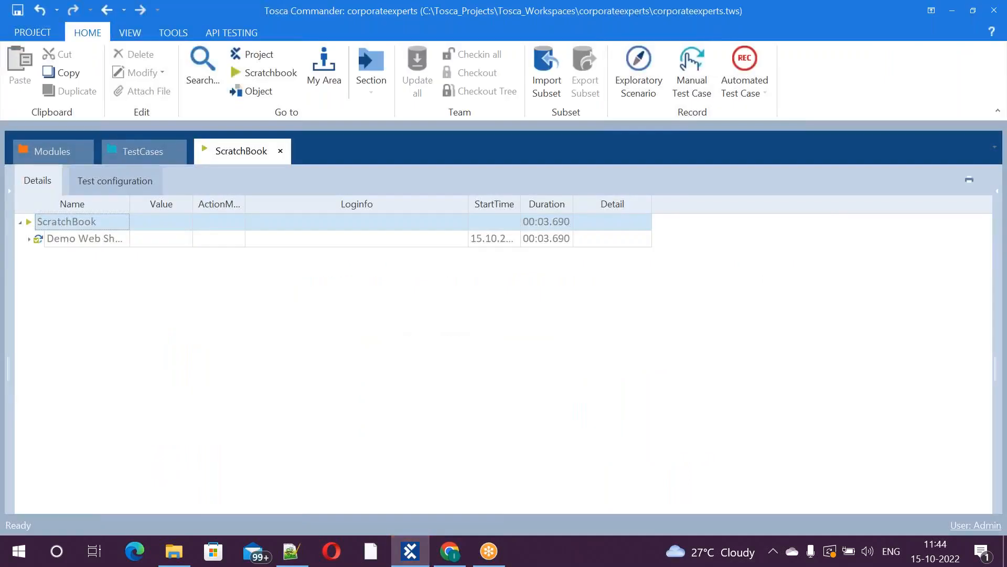
# Step: Open the modules in Tosca Commander and take the browser back to the Demo Web Shop Desktops page
pyautogui.click(34, 152)
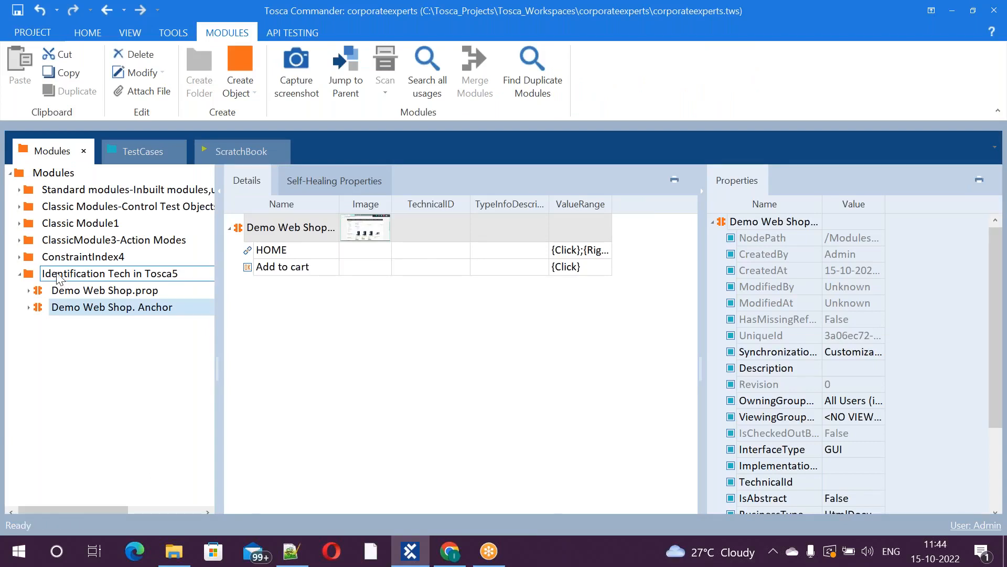
pyautogui.hotkey('alt', 'Tab')
pyautogui.click(16, 42)
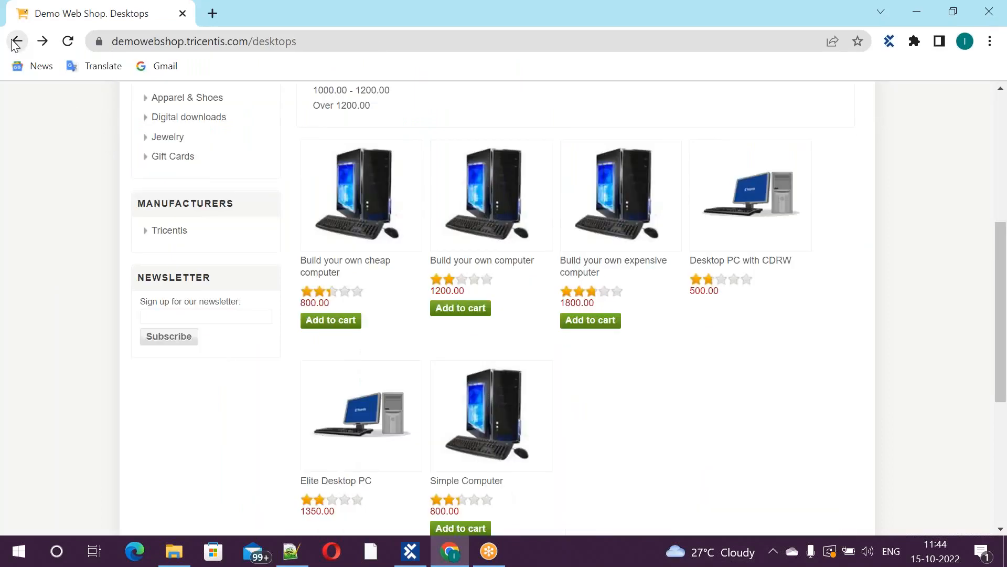
pyautogui.hotkey('alt', 'Tab')
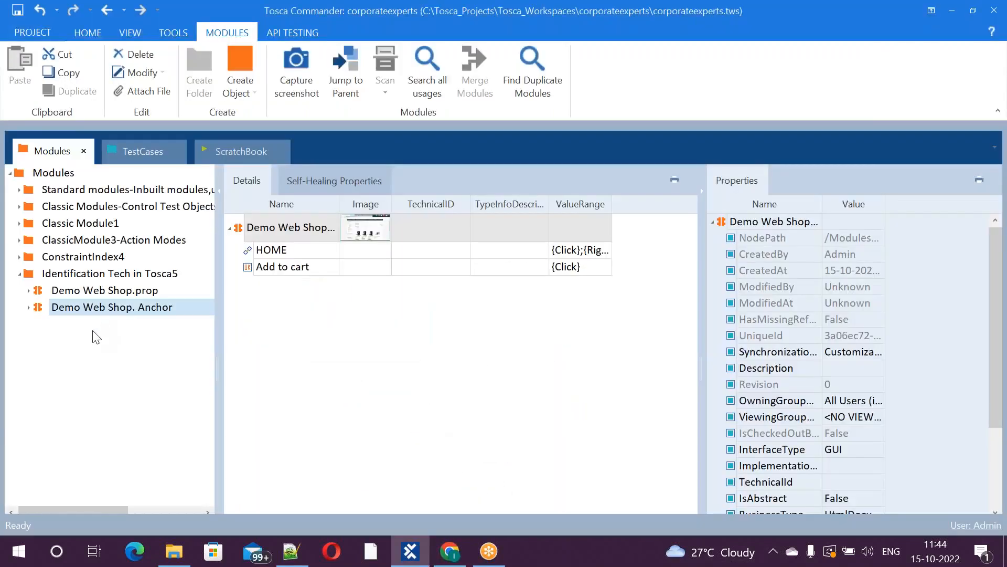
# Step: Start a new application scan from the Modules tree and scan the Demo Web Shop Desktops window
pyautogui.rightClick(89, 340)
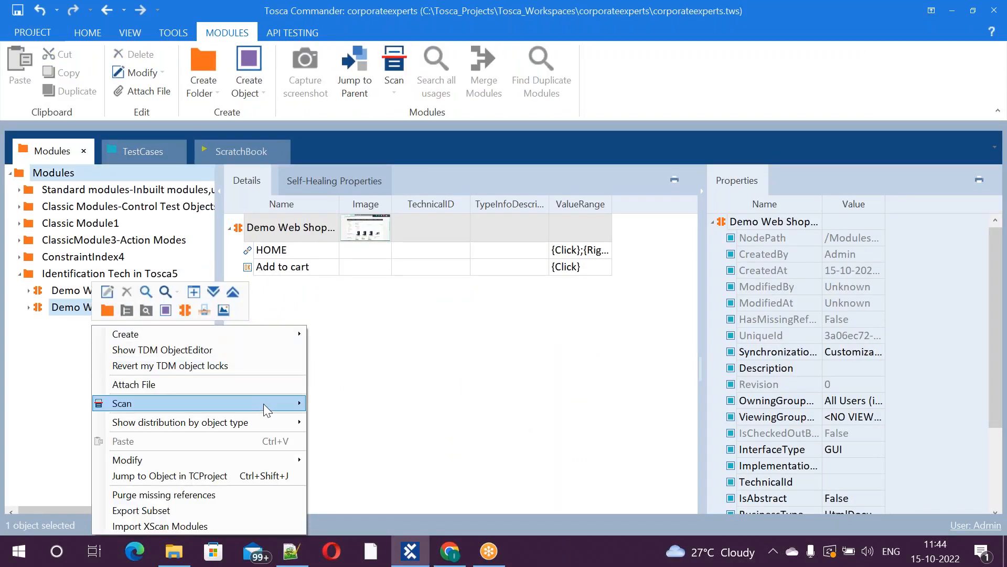
pyautogui.moveTo(266, 404)
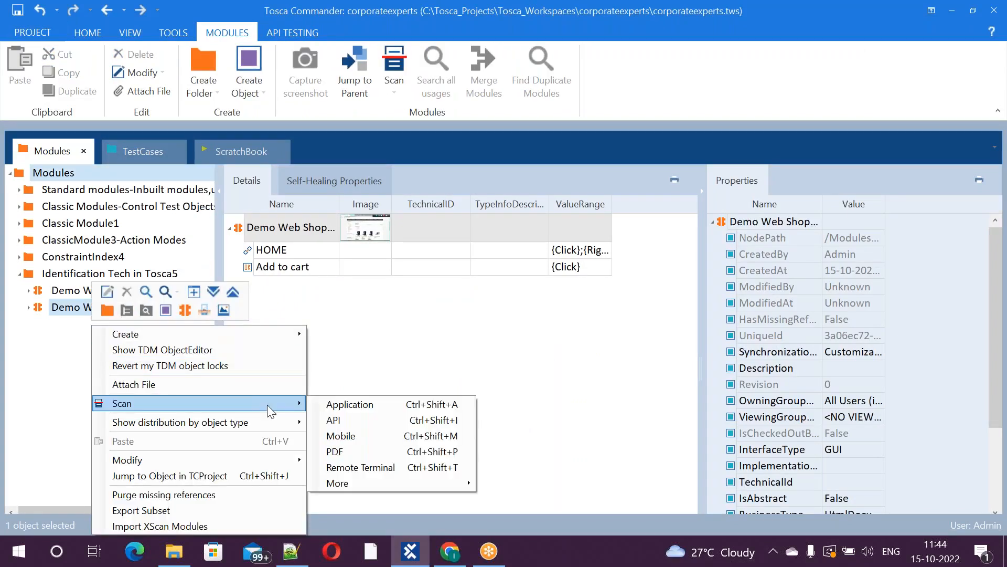
pyautogui.click(349, 404)
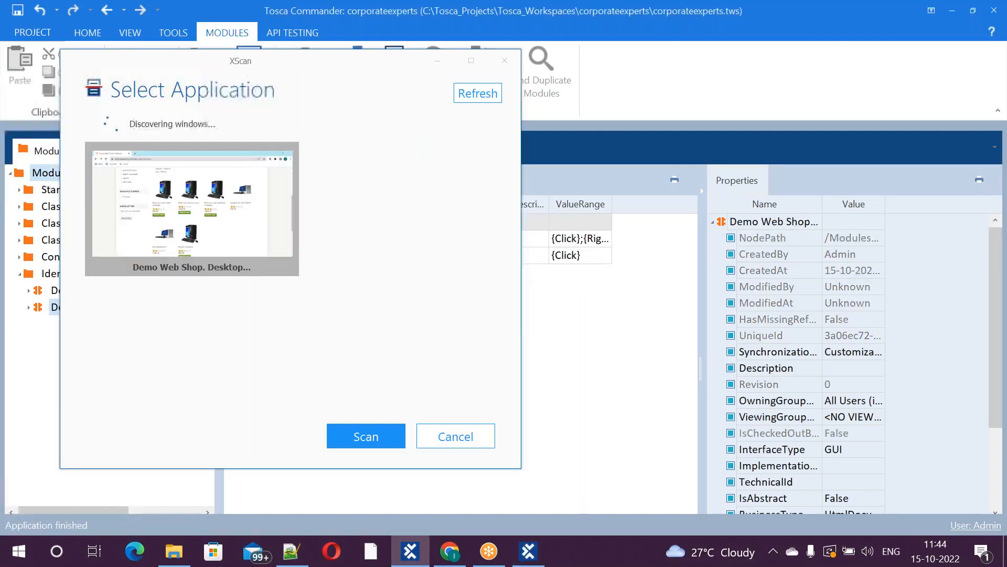
pyautogui.doubleClick(228, 219)
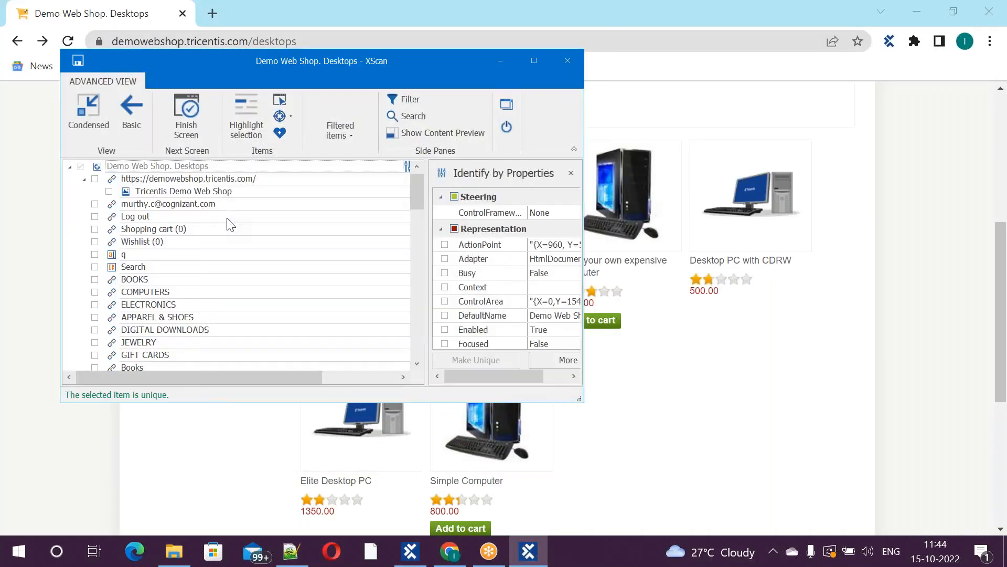
# Step: Pick the HOME breadcrumb link from the Demo Web Shop Desktops page using Select on screen in XScan
pyautogui.click(279, 101)
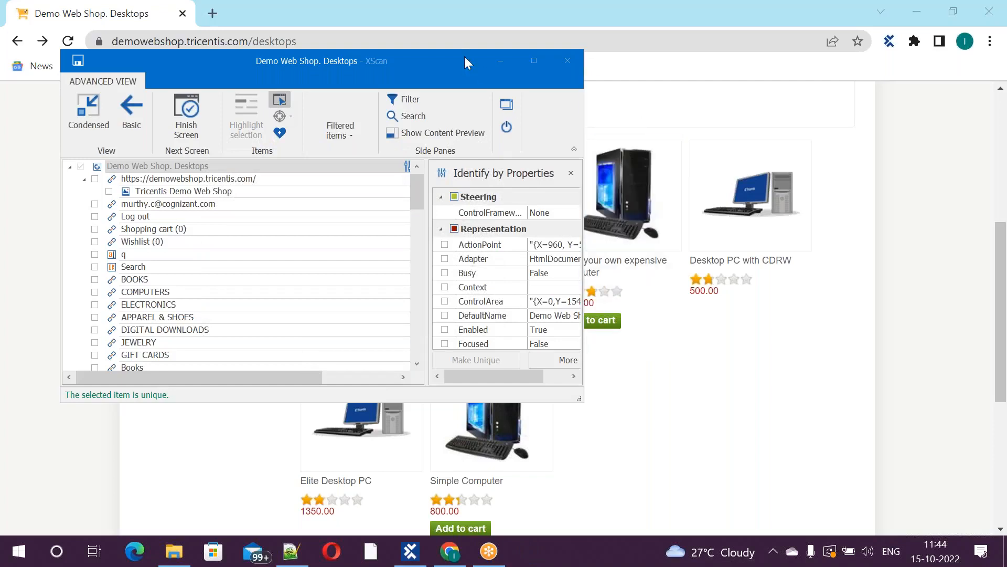
pyautogui.moveTo(417, 72); pyautogui.dragTo(444, 350)
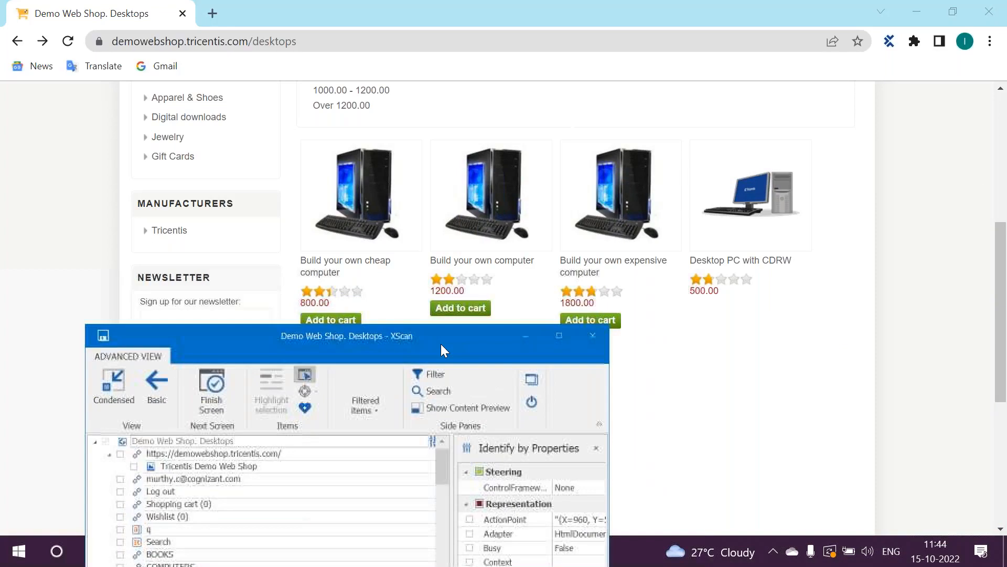
pyautogui.click(304, 376)
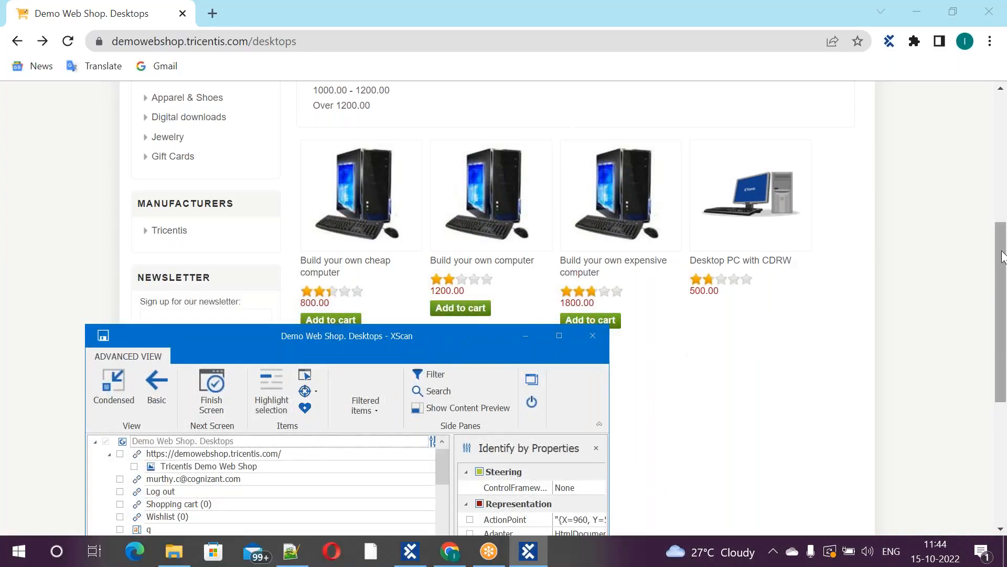
pyautogui.moveTo(1001, 265); pyautogui.dragTo(990, 204)
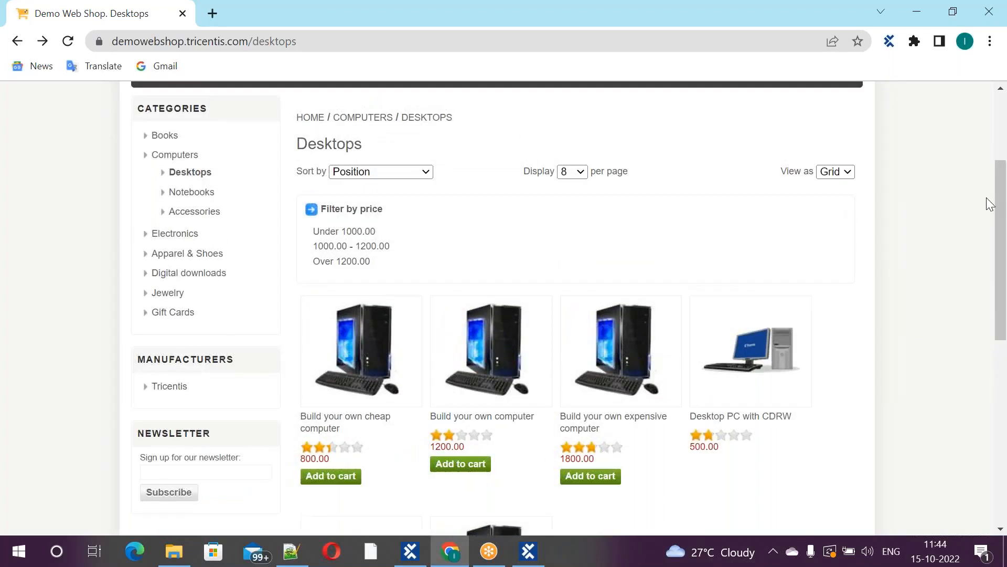
pyautogui.hotkey('alt', 'Tab')
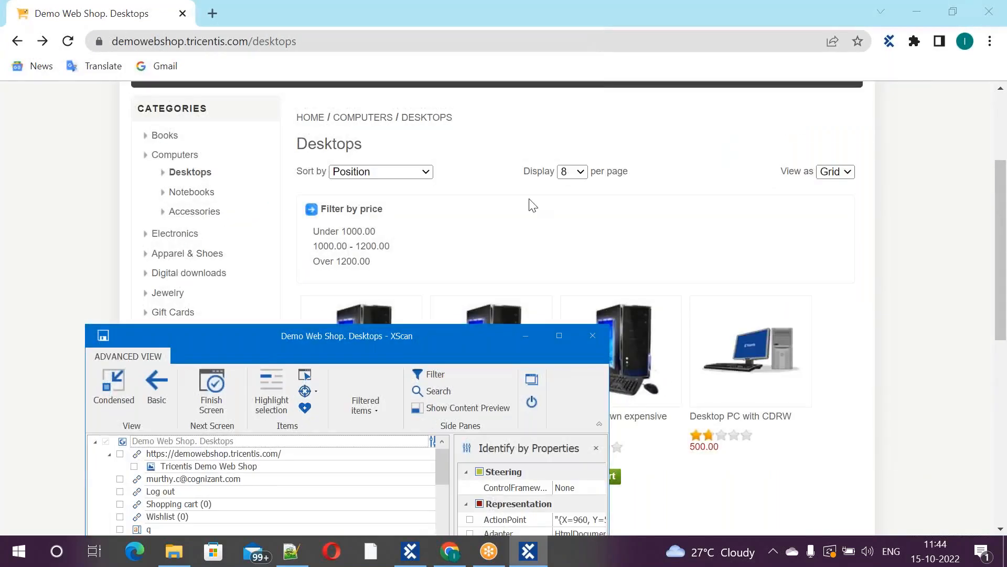
pyautogui.click(303, 373)
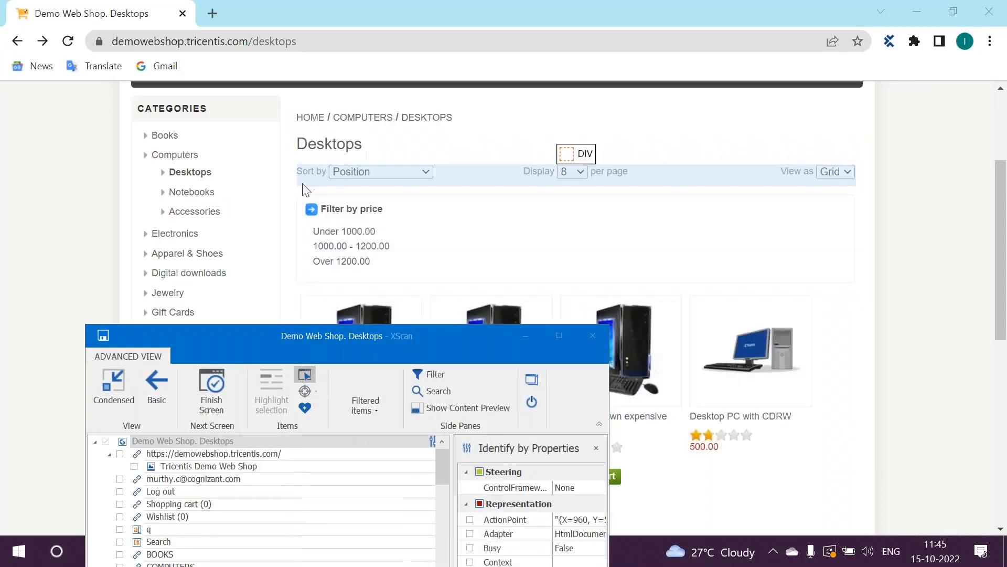
pyautogui.click(317, 121)
# Step: Add the Add to cart button under Build your own computer to the scan selection and save the module
pyautogui.moveTo(414, 338); pyautogui.dragTo(238, 171)
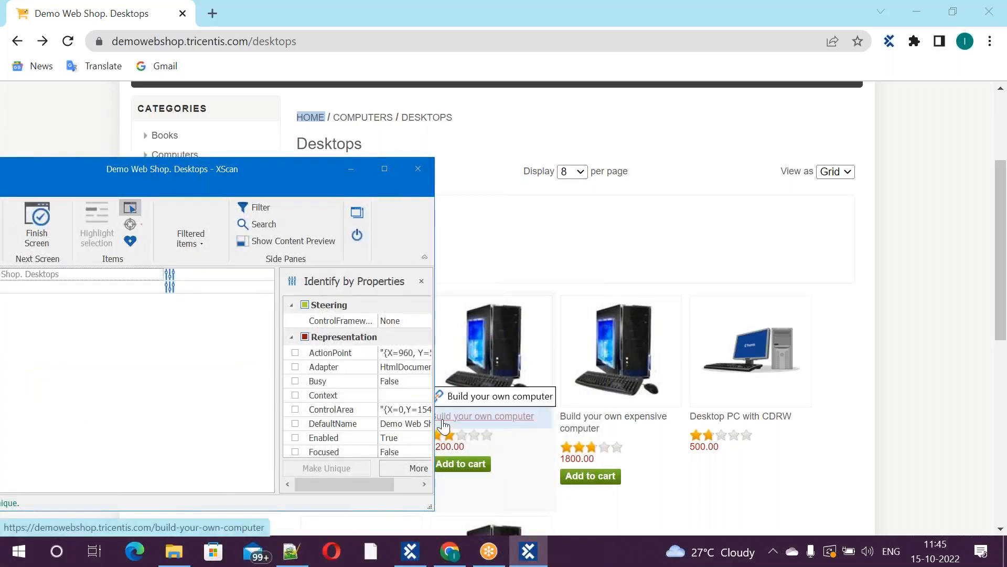
pyautogui.click(466, 465)
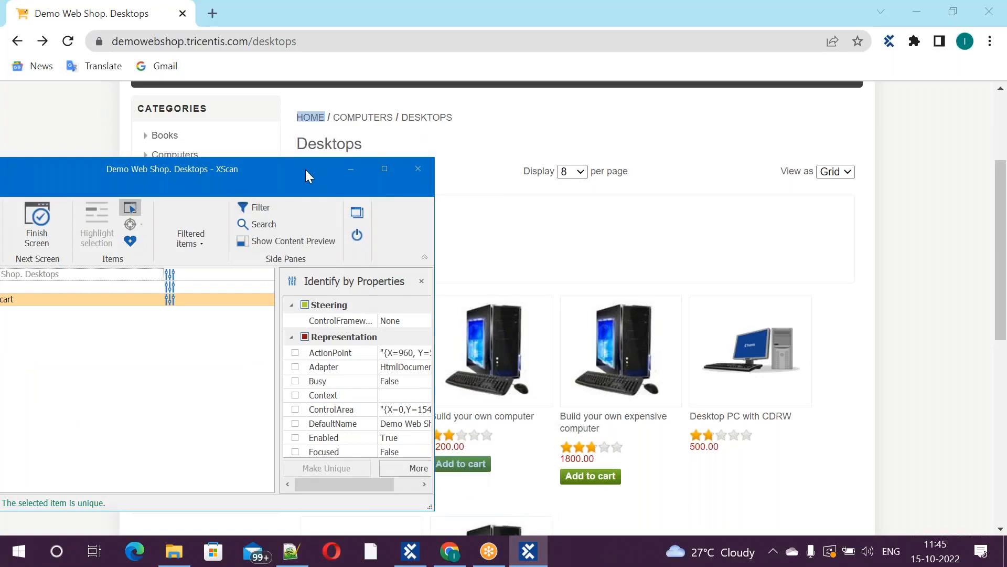
pyautogui.click(381, 174)
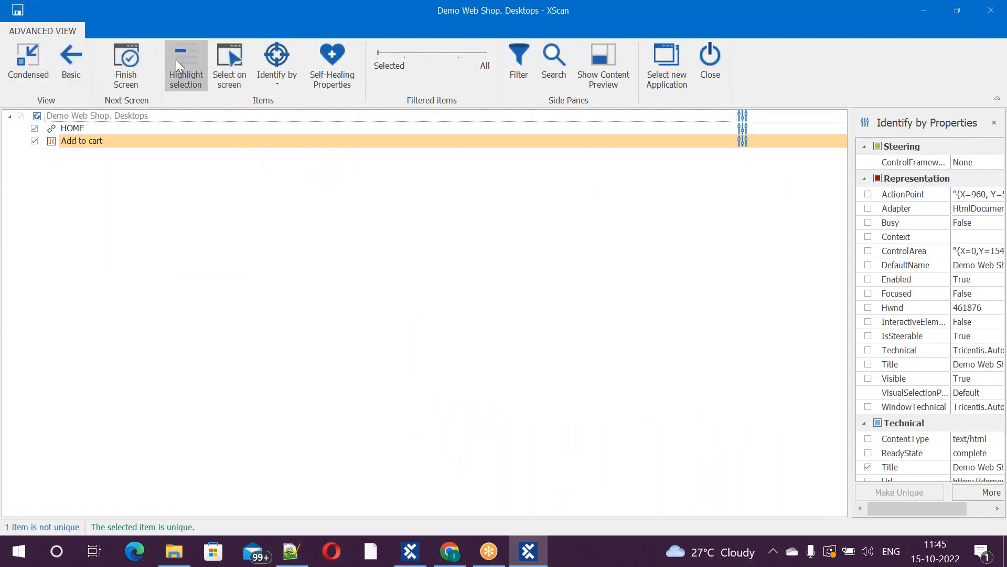
pyautogui.click(18, 11)
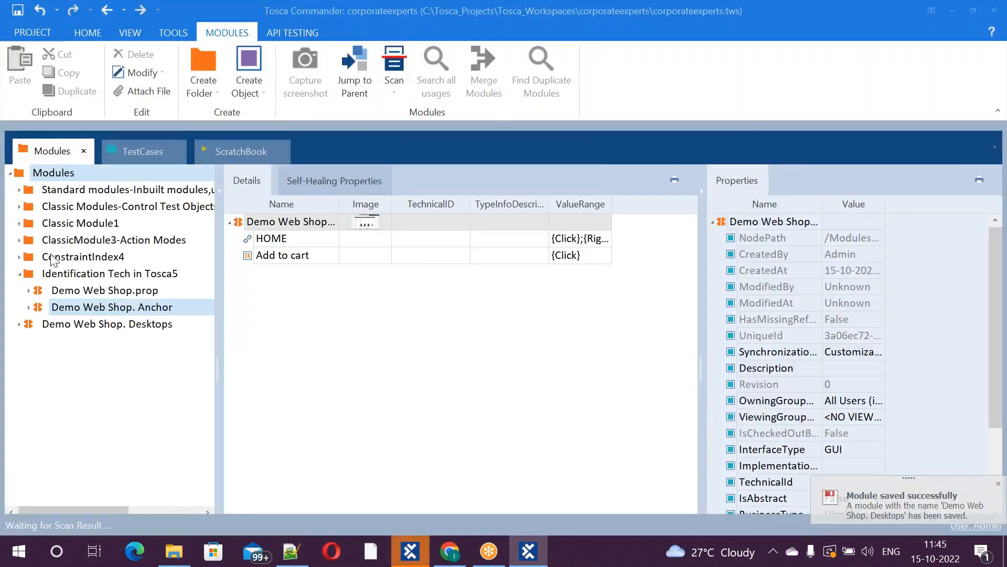
# Step: Inspect the contents of the saved Demo Web Shop. Desktops module and its Add to cart attribute in Tosca Commander
pyautogui.click(19, 324)
pyautogui.click(68, 376)
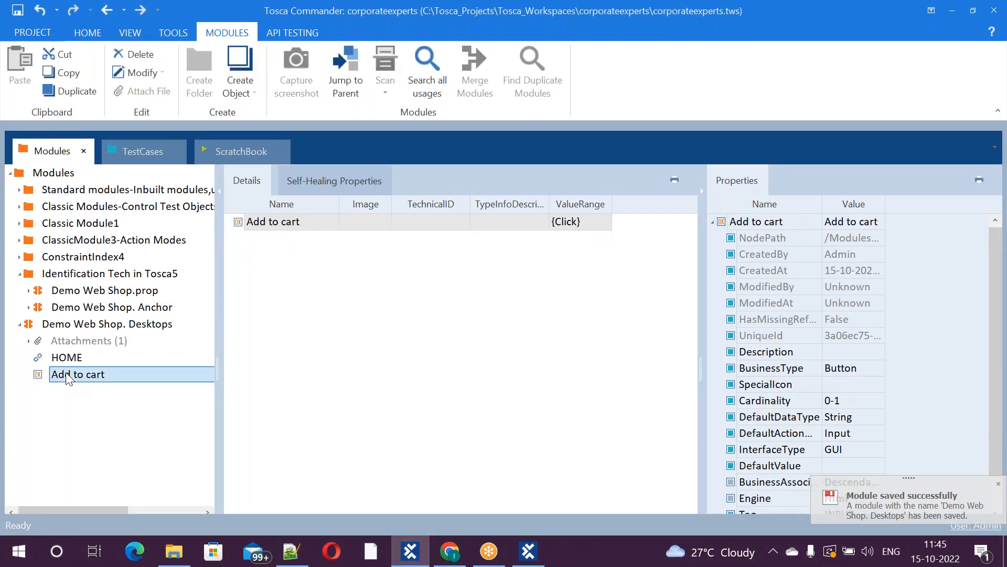
pyautogui.click(21, 325)
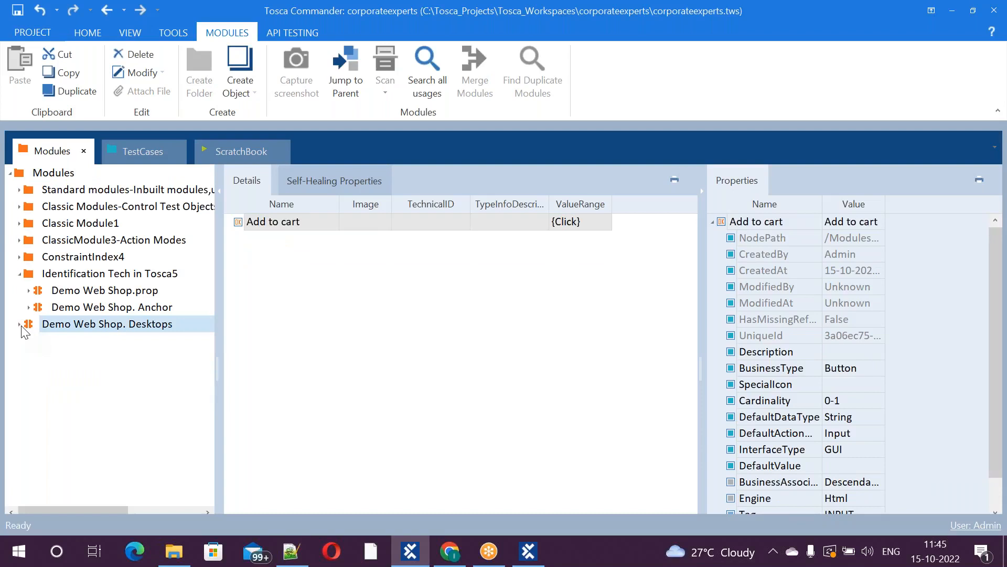
# Step: Rename the Demo Web Shop. Desktops module as Demo Web Shop. Didnotused Anchor
pyautogui.rightClick(155, 327)
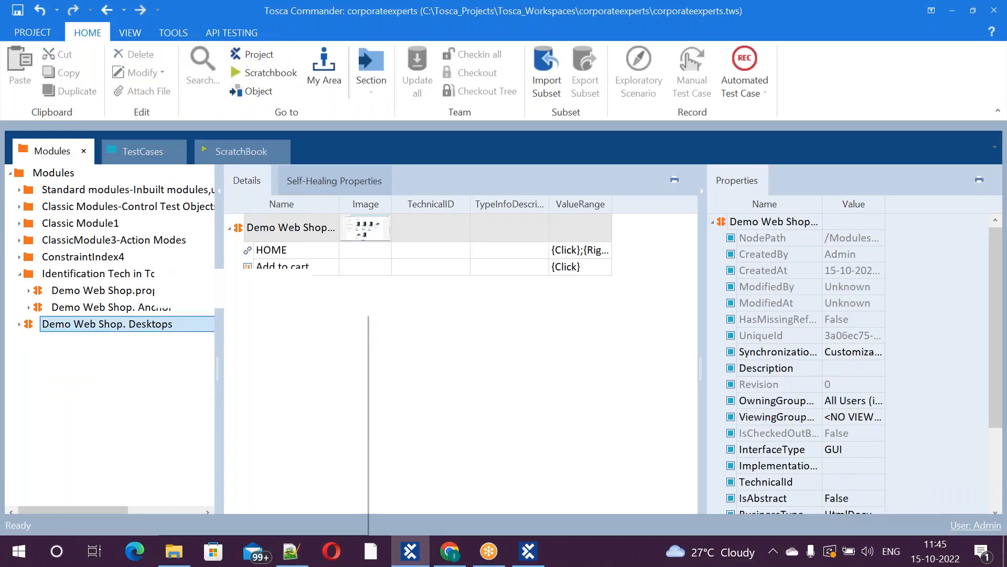
pyautogui.click(169, 285)
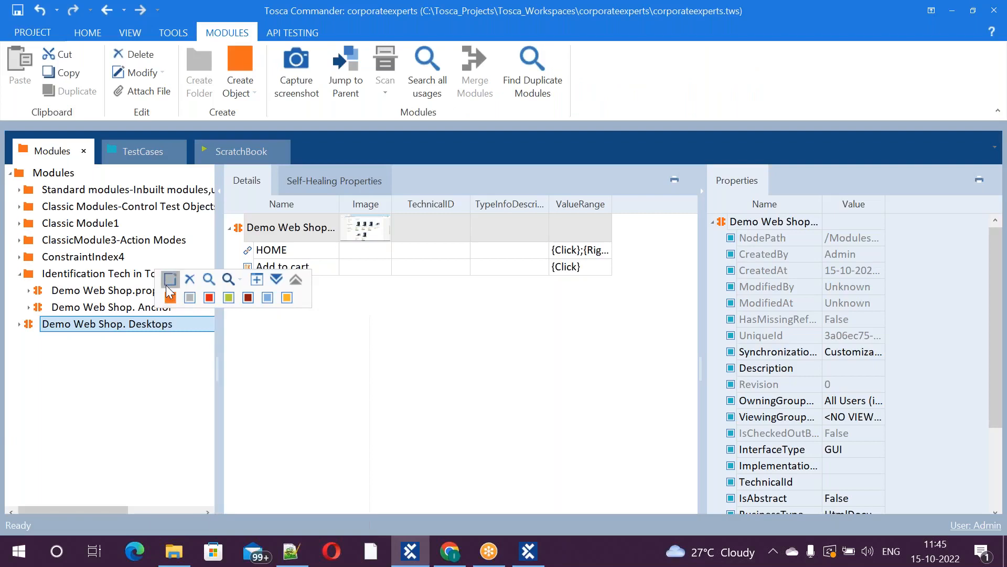
pyautogui.click(193, 325)
pyautogui.press('BackSpace')
pyautogui.press('BackSpace')
pyautogui.press('BackSpace')
pyautogui.press('BackSpace')
pyautogui.press('BackSpace')
pyautogui.press('BackSpace')
pyautogui.press('BackSpace')
pyautogui.press('BackSpace')
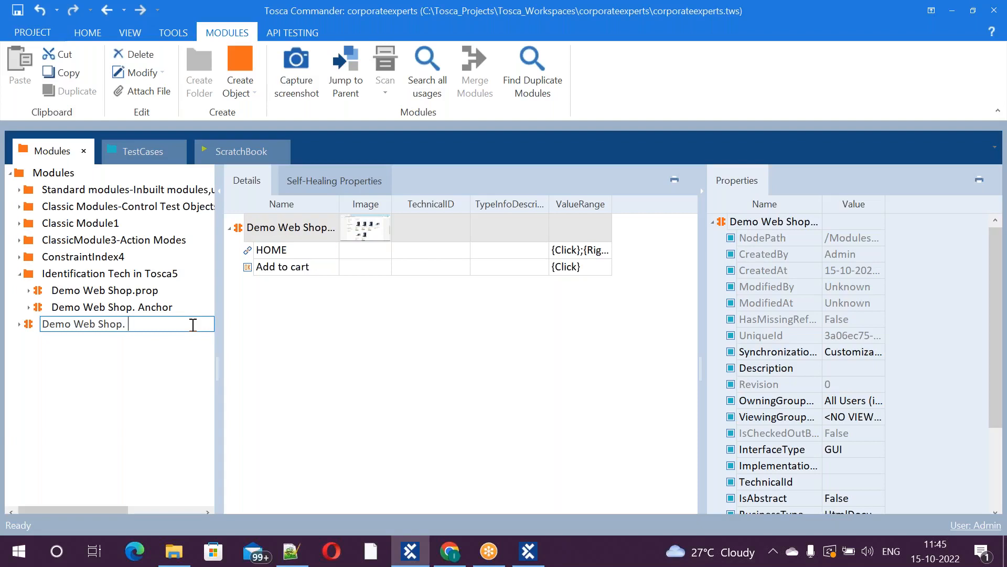
pyautogui.write('A')
pyautogui.write('Di')
pyautogui.write('dno')
pyautogui.write('tuse')
pyautogui.write('d Ancho')
pyautogui.write('r')
pyautogui.click(365, 371)
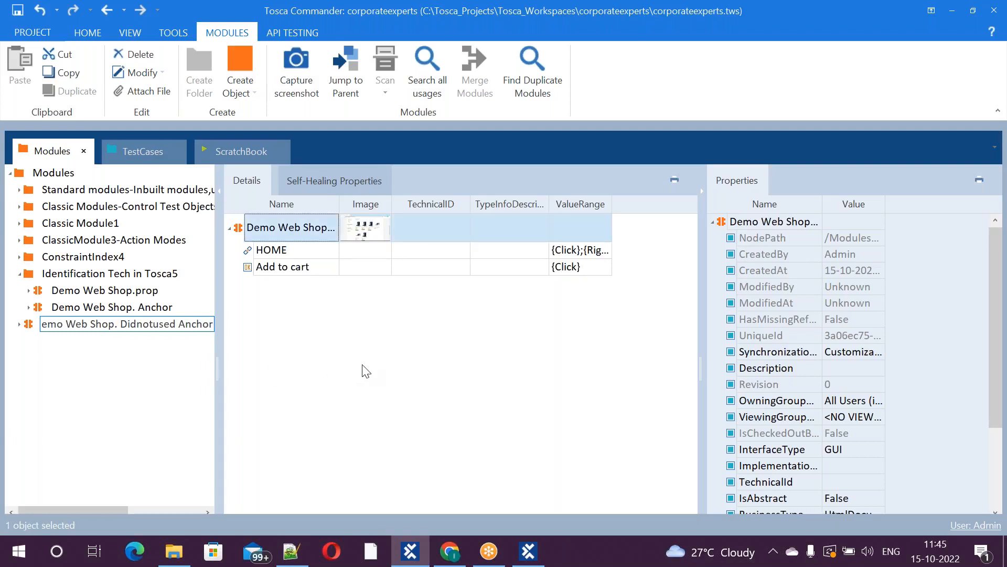
# Step: Glance at the test cases, return to the modules, and widen the Modules tree to fit the full module names
pyautogui.click(123, 151)
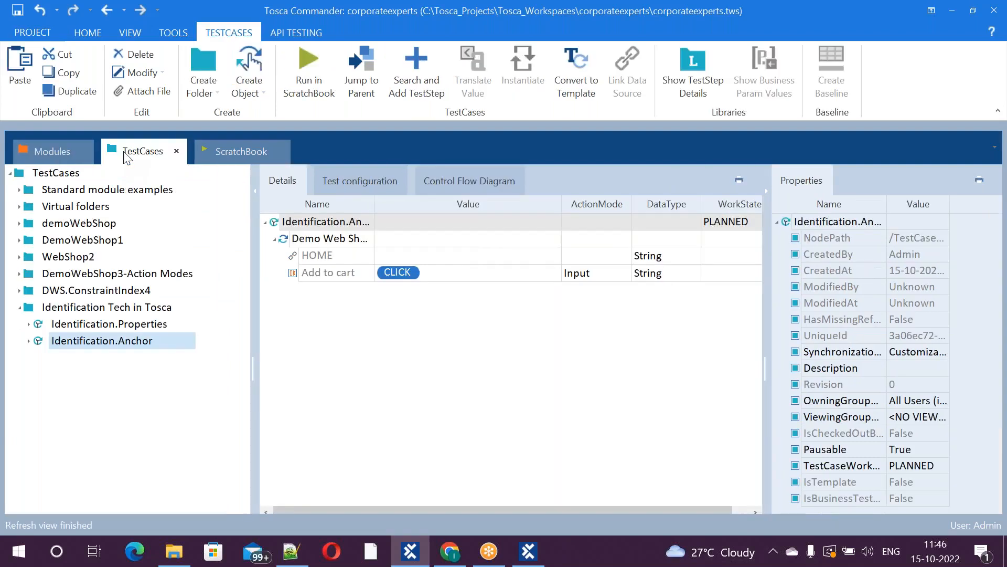
pyautogui.click(64, 150)
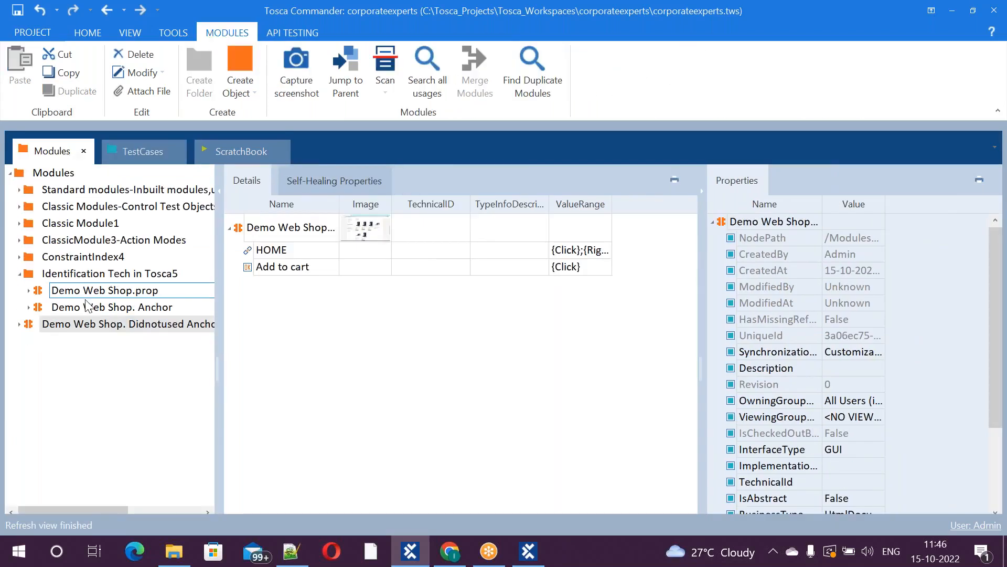
pyautogui.click(41, 329)
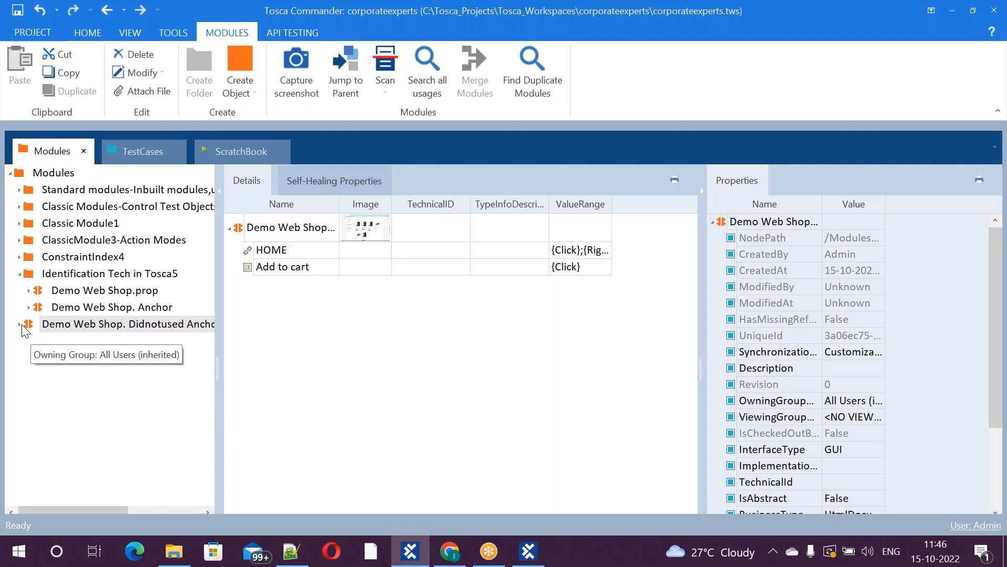
pyautogui.click(21, 324)
pyautogui.click(20, 324)
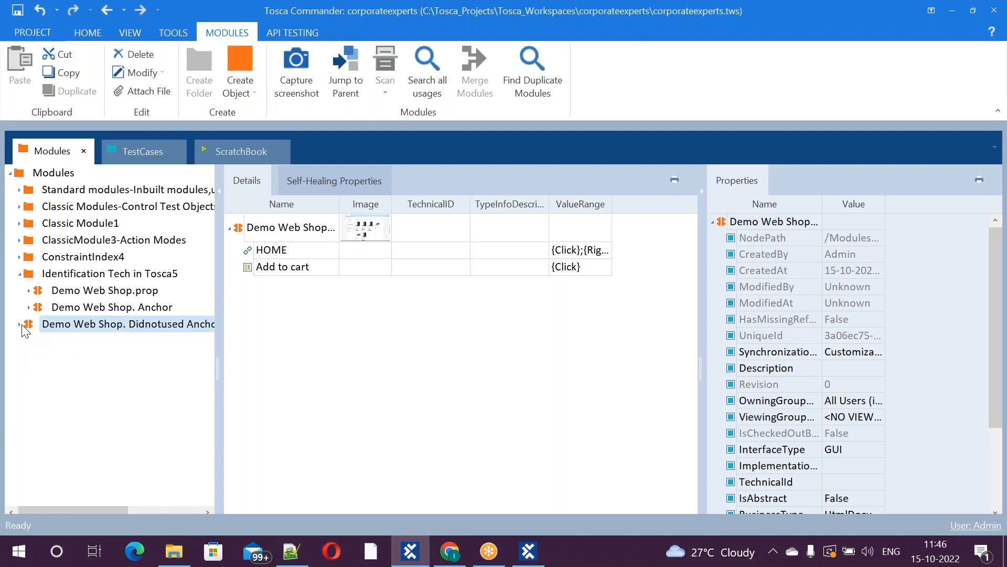
pyautogui.click(55, 360)
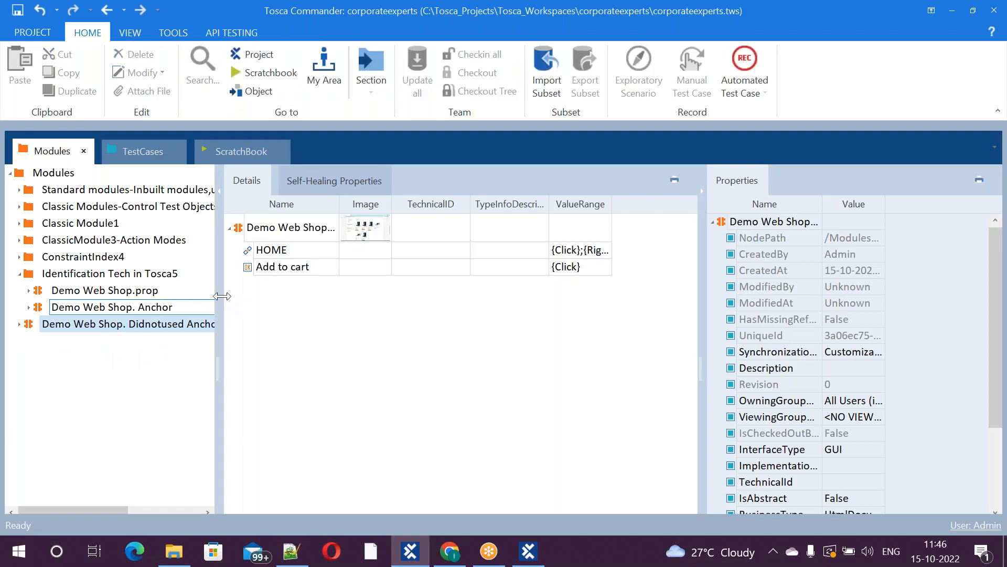
pyautogui.moveTo(218, 287); pyautogui.dragTo(294, 288)
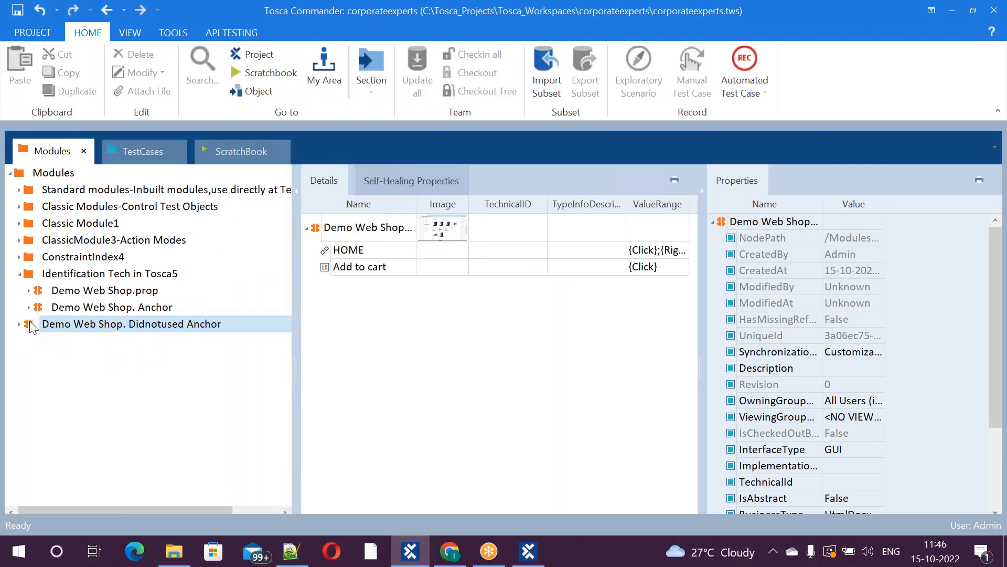
# Step: Examine the contents of the Demo Web Shop. Didnotused Anchor module alongside the Demo Web Shop. Anchor module
pyautogui.moveTo(29, 325); pyautogui.dragTo(34, 322)
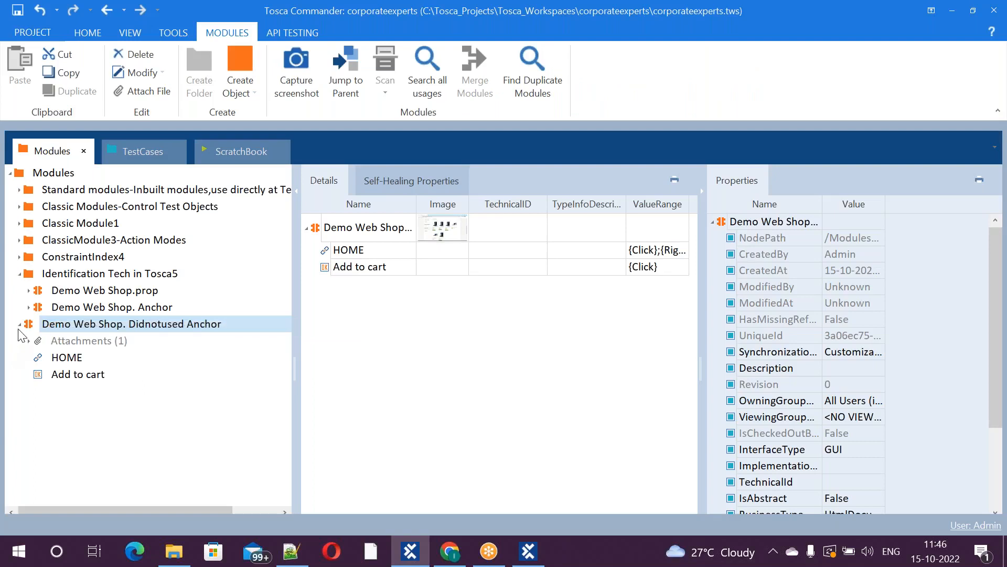
pyautogui.click(18, 324)
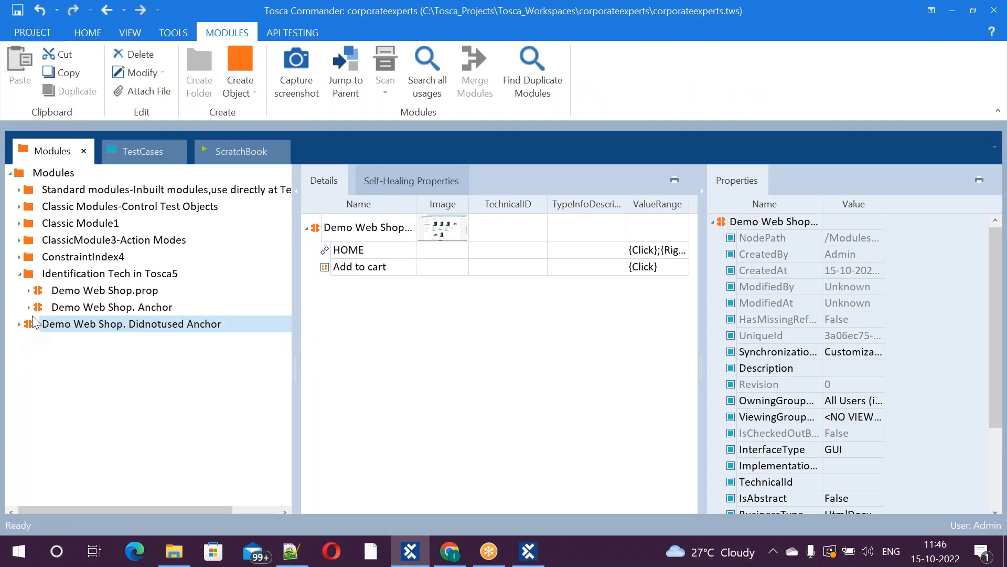
pyautogui.click(29, 308)
pyautogui.click(29, 308)
pyautogui.moveTo(29, 321); pyautogui.dragTo(37, 321)
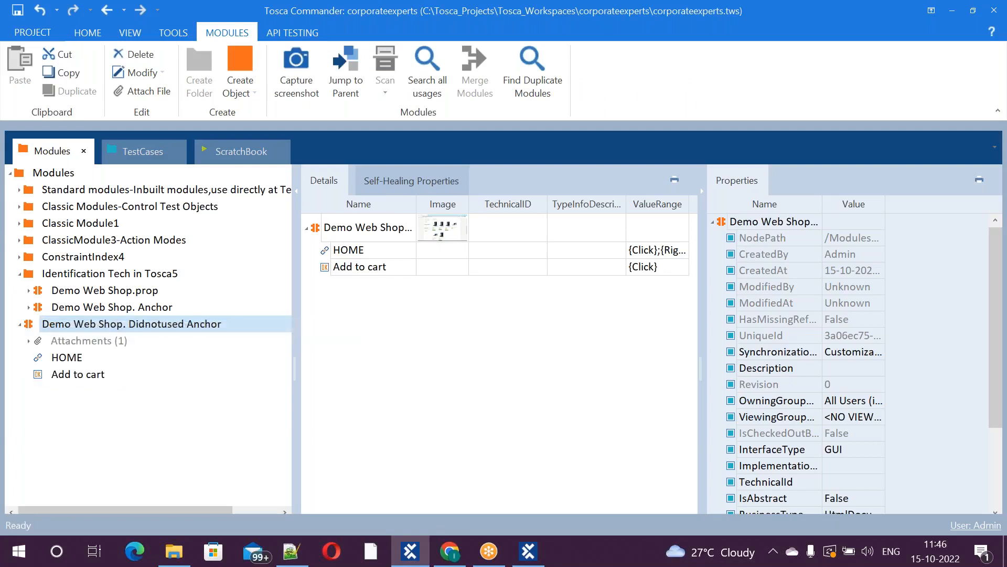
# Step: Collapse the Didnotused Anchor module and create a test case named "Identification with out Anchor" in the Identification Tech in Tosca test case folder
pyautogui.click(174, 394)
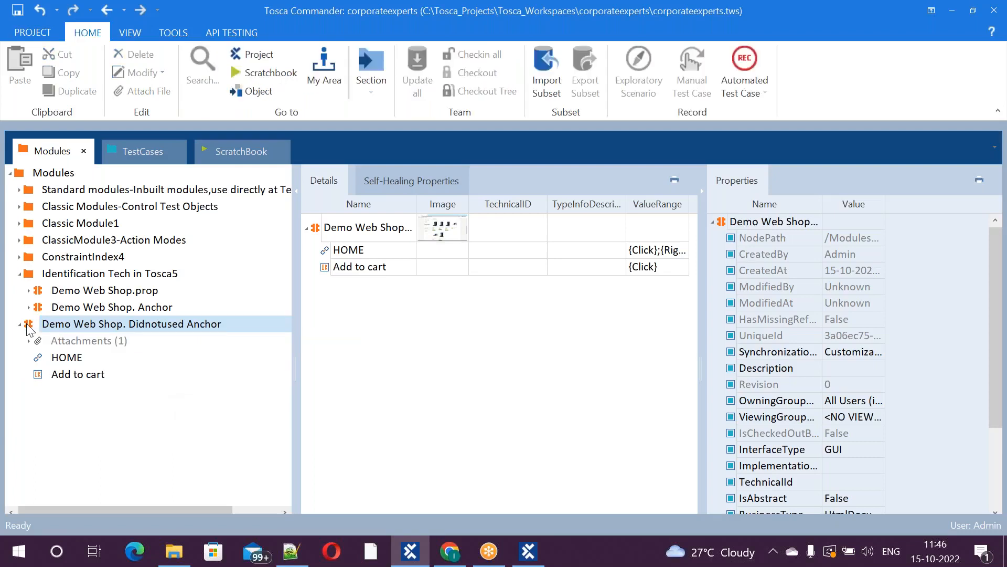
pyautogui.click(21, 324)
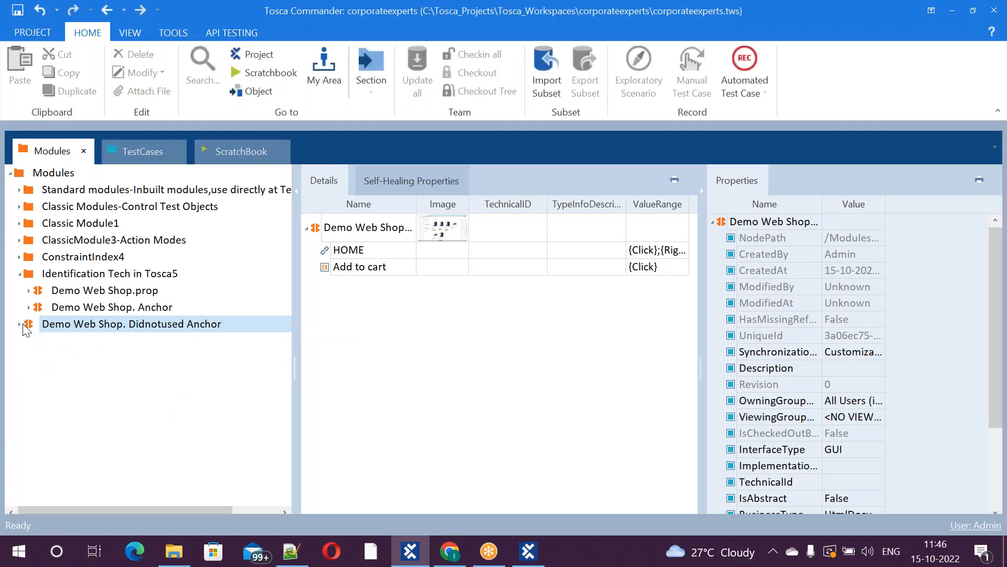
pyautogui.click(123, 149)
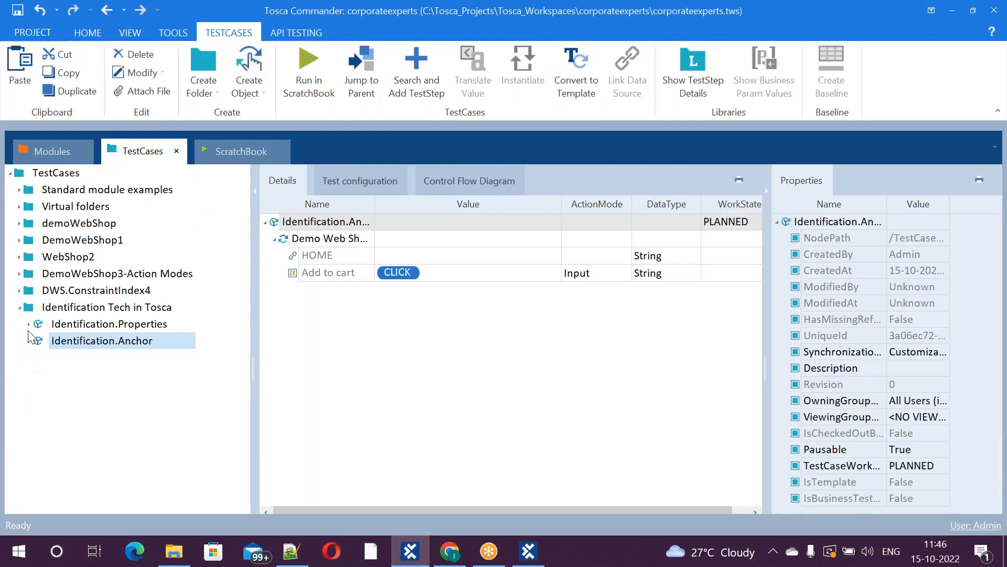
pyautogui.rightClick(51, 308)
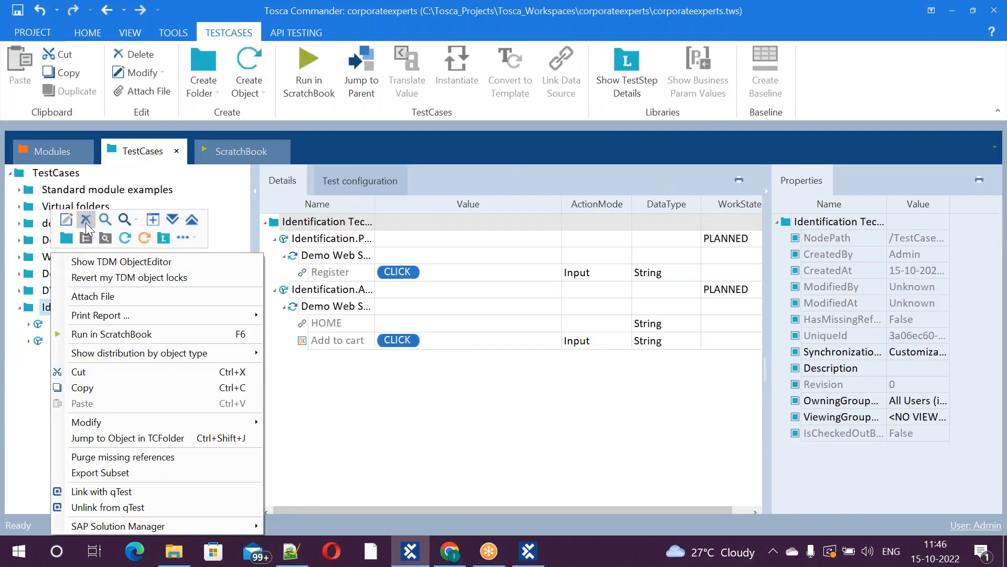
pyautogui.click(124, 238)
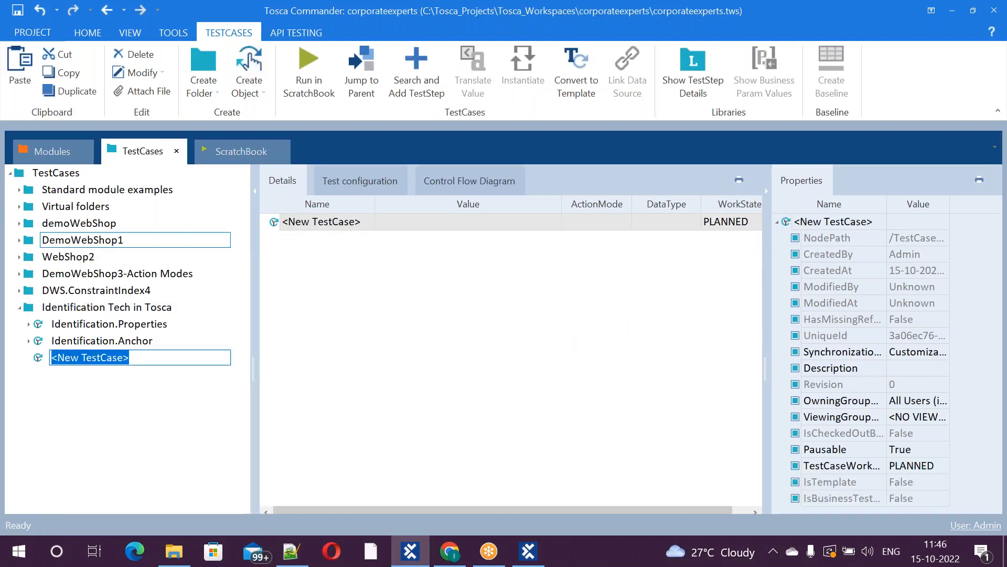
pyautogui.write('Id')
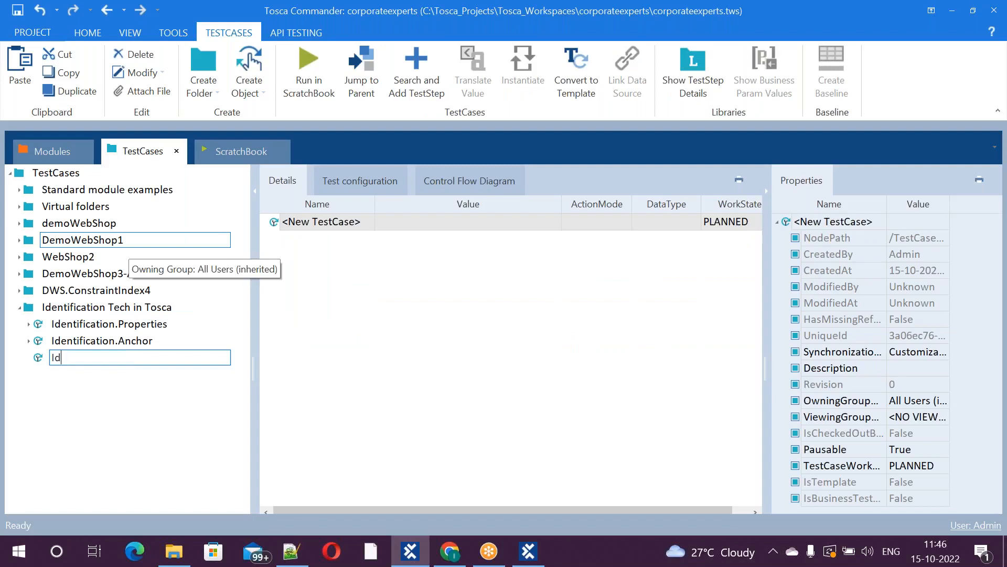
pyautogui.write('entification')
pyautogui.write('wit')
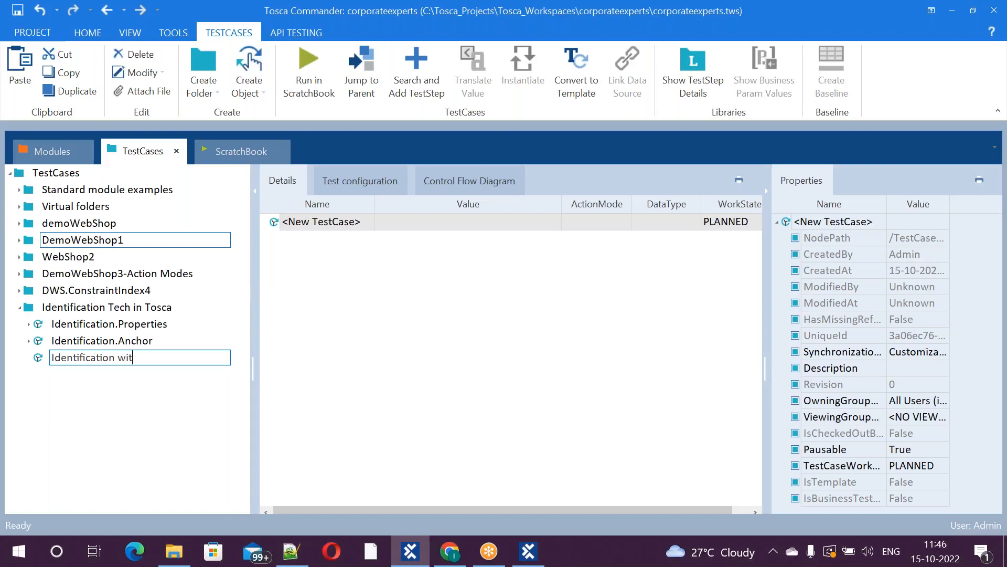
pyautogui.write('h out Anchor')
pyautogui.press('Return')
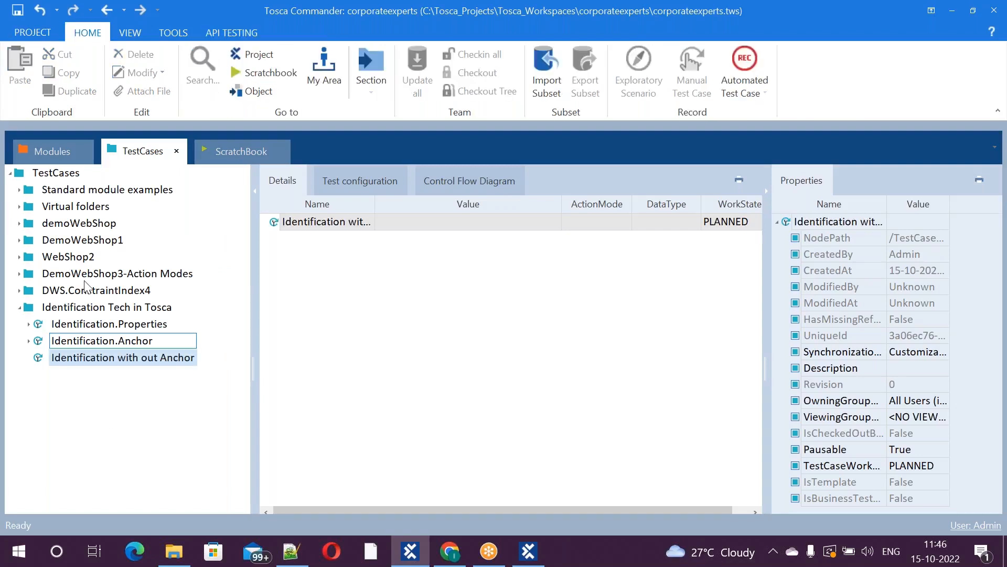
# Step: Add the Demo Web Shop. Didnotused Anchor module to the "Identification with out Anchor" test case and set its Add to cart value to {Click}
pyautogui.click(58, 152)
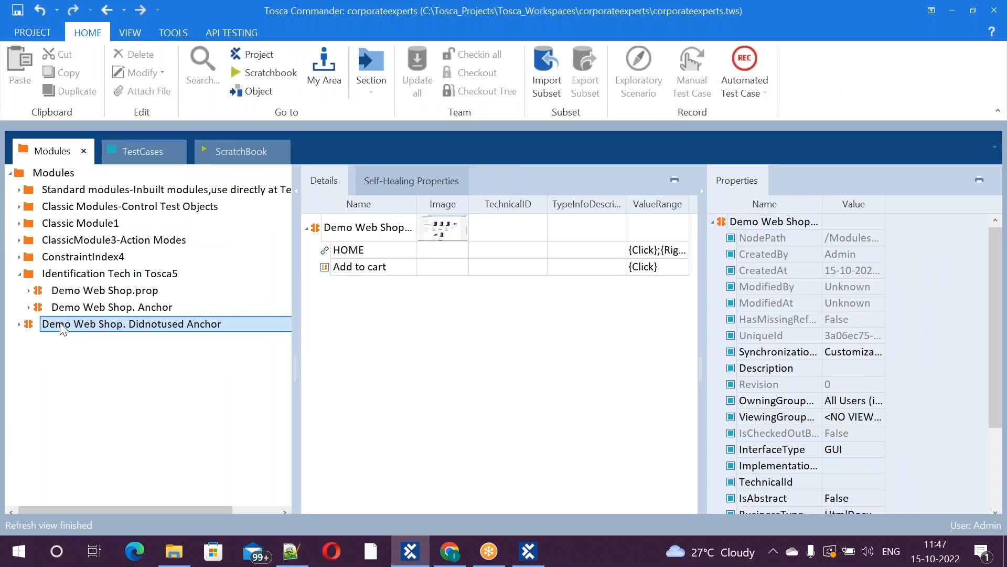
pyautogui.moveTo(61, 328); pyautogui.dragTo(50, 361)
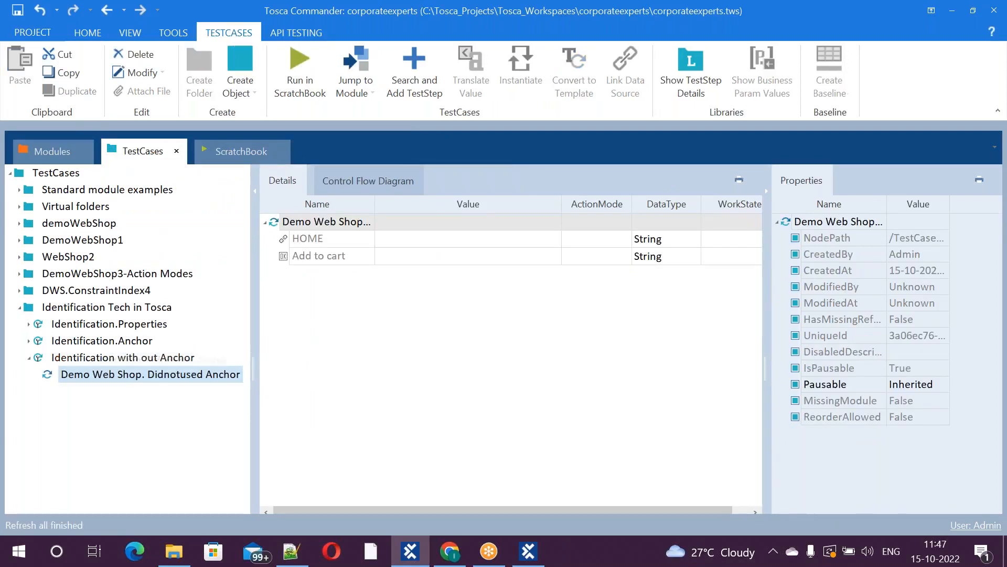
pyautogui.click(457, 257)
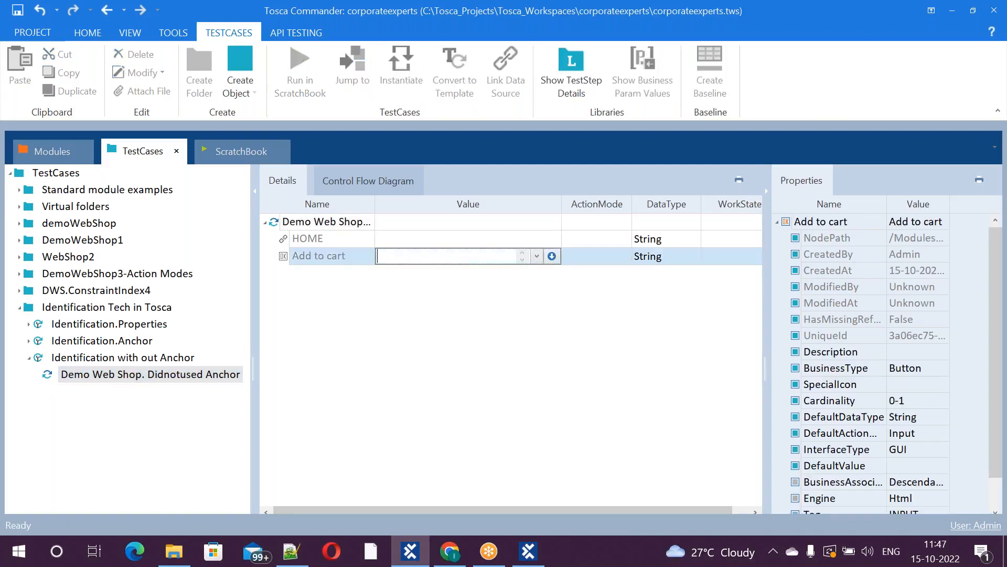
pyautogui.write('{')
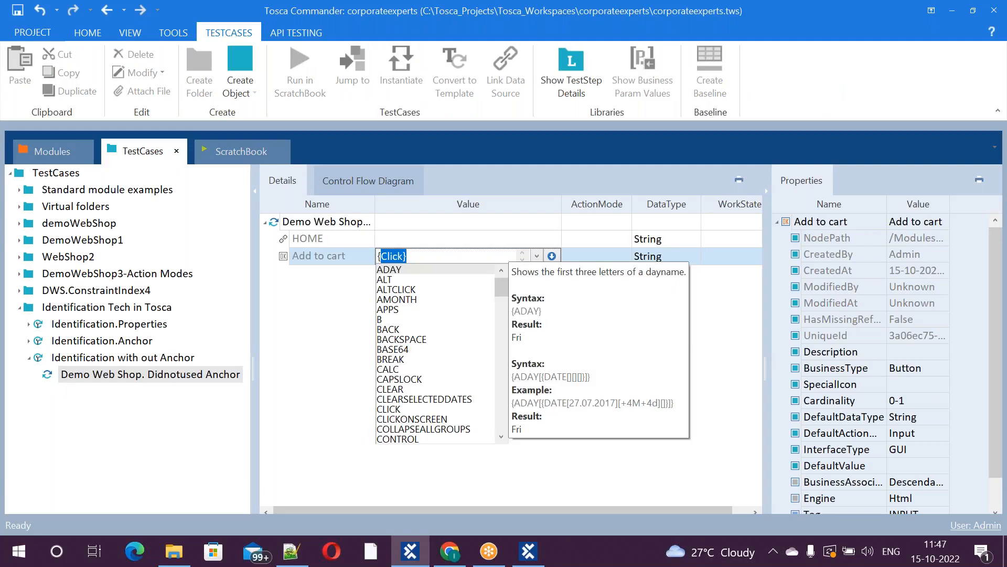
pyautogui.write('Click}')
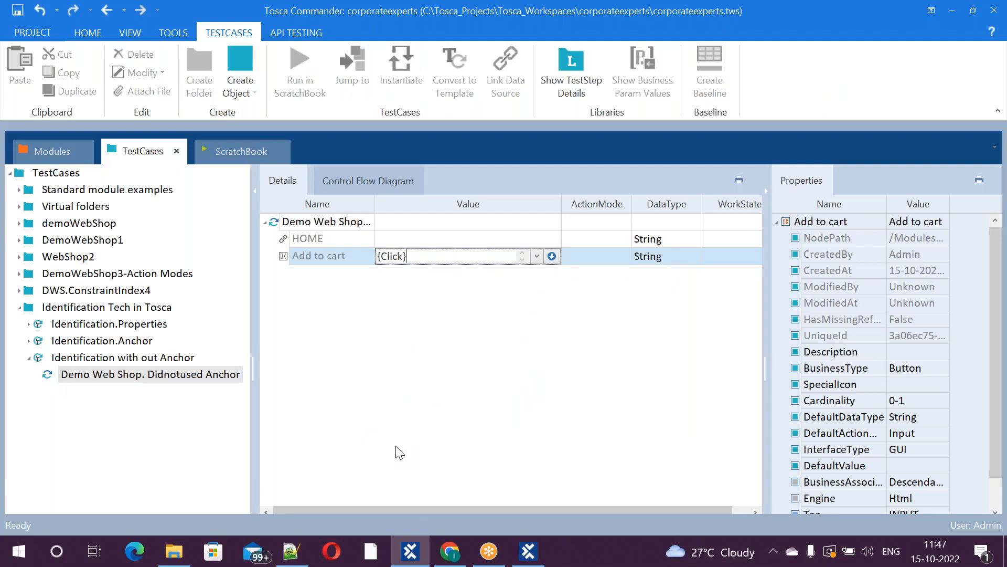
pyautogui.press('Return')
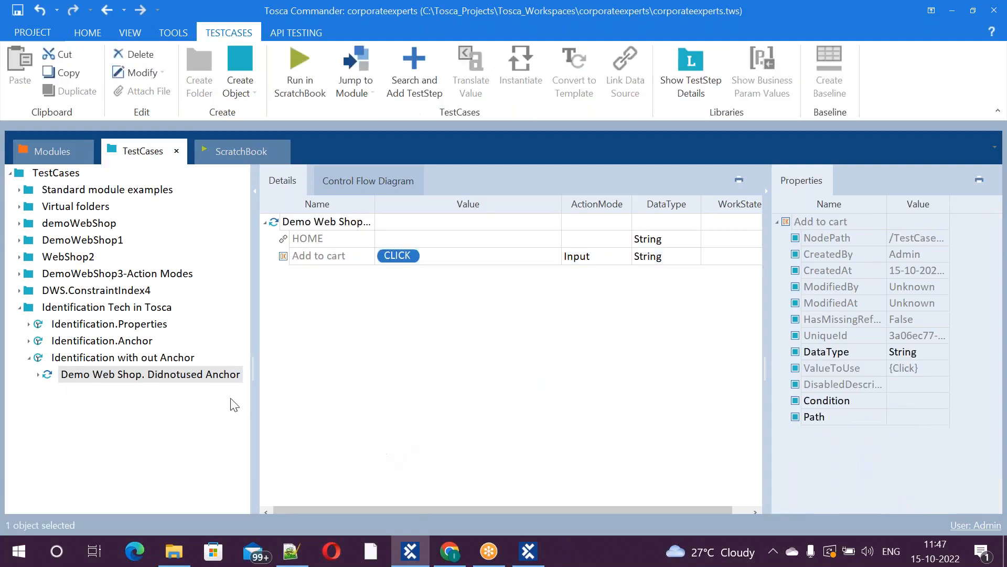
# Step: Run the "Identification with out Anchor" test case in ScratchBook
pyautogui.click(30, 358)
pyautogui.click(65, 359)
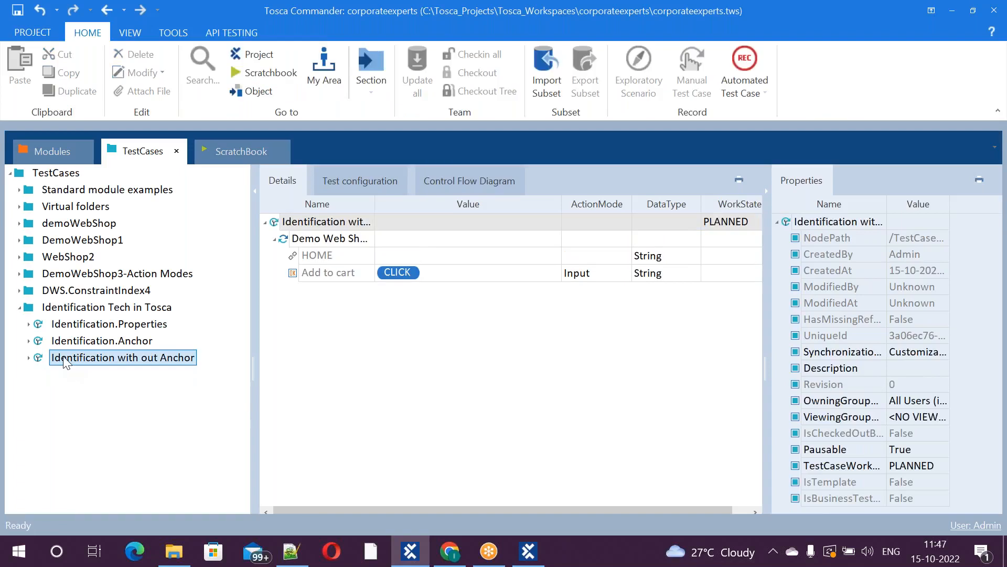
pyautogui.rightClick(65, 361)
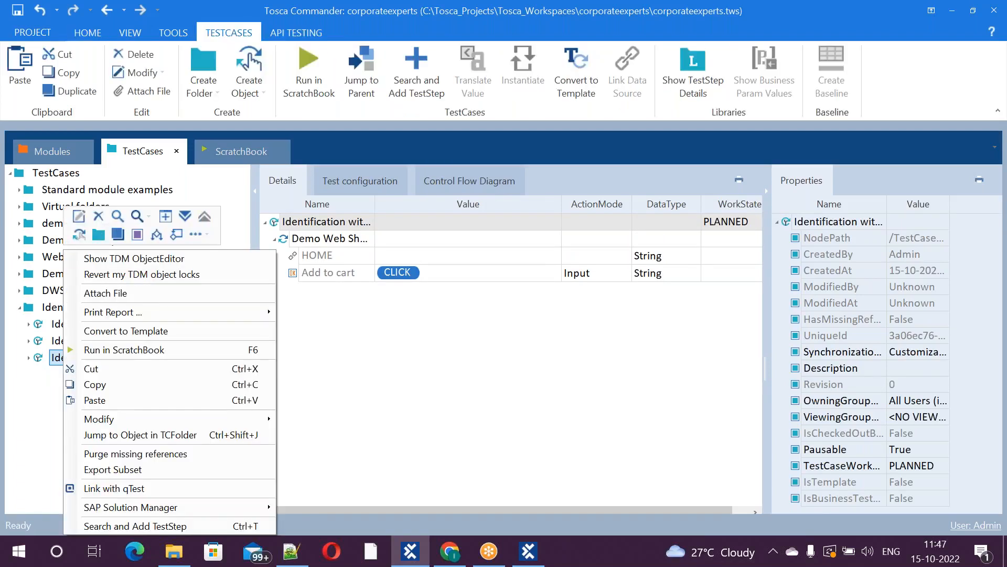
pyautogui.click(134, 351)
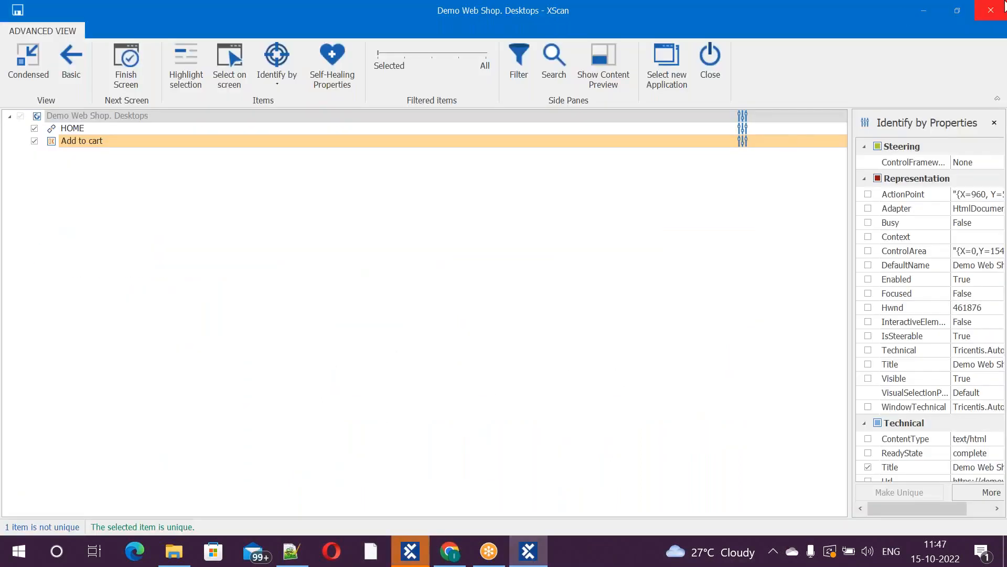
# Step: Close the XScan window, read the full log message of the Add to cart result in ScratchBook, and return to the test cases
pyautogui.click(990, 10)
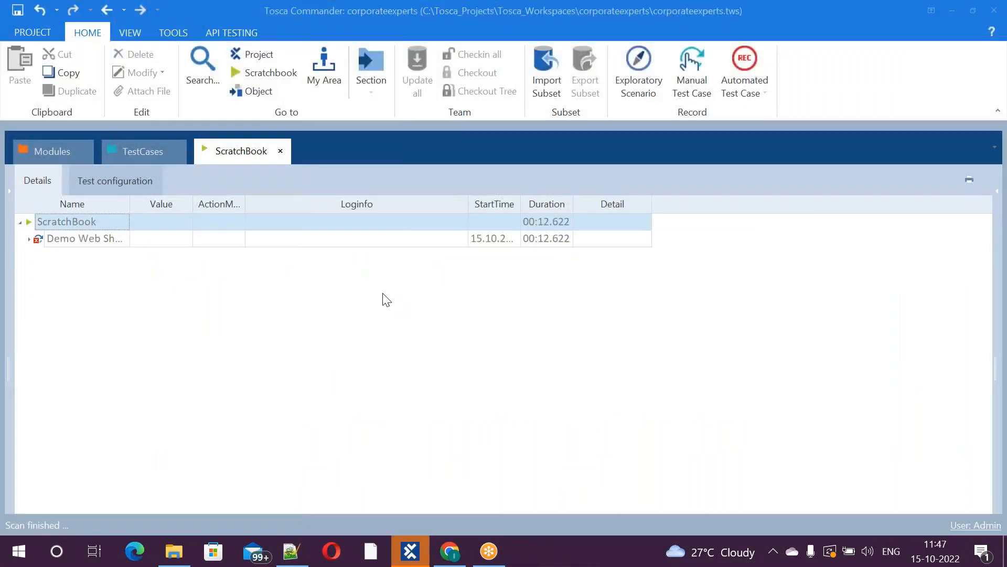
pyautogui.click(28, 240)
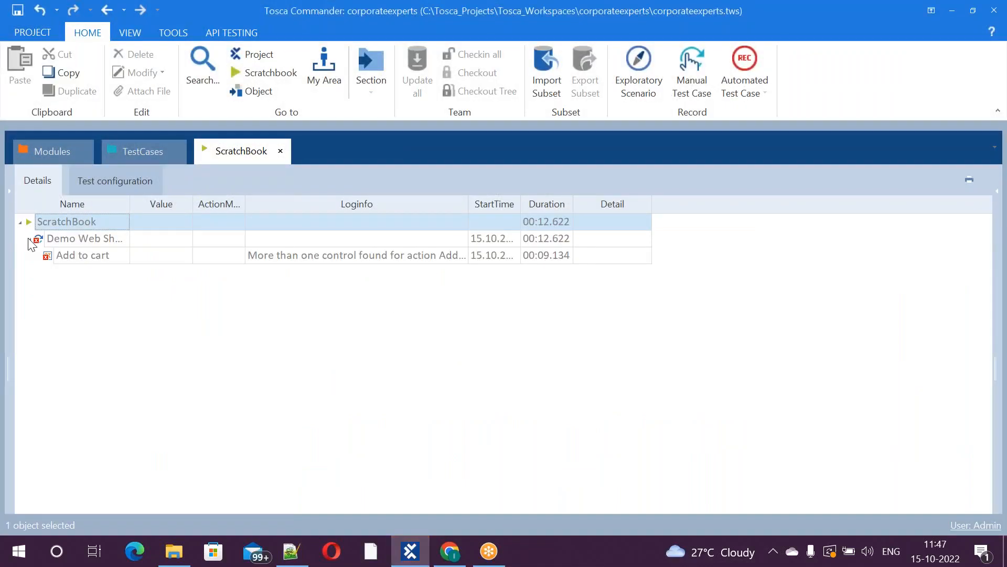
pyautogui.click(456, 255)
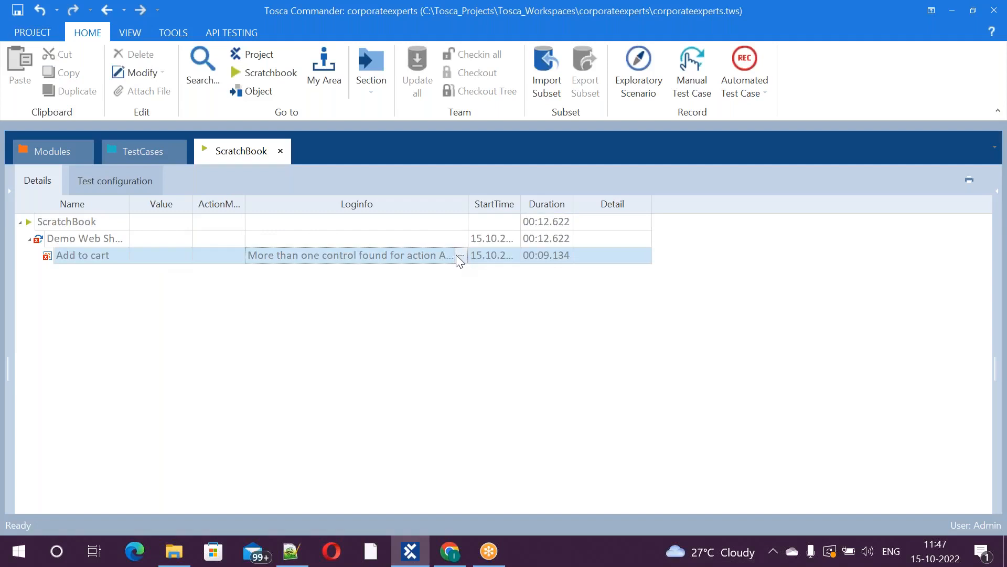
pyautogui.click(460, 257)
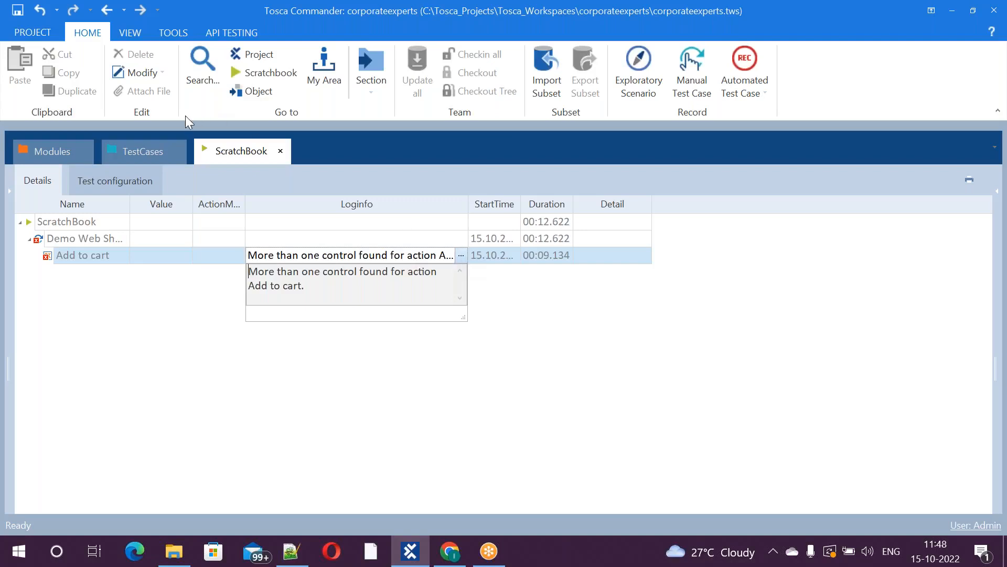
pyautogui.click(143, 147)
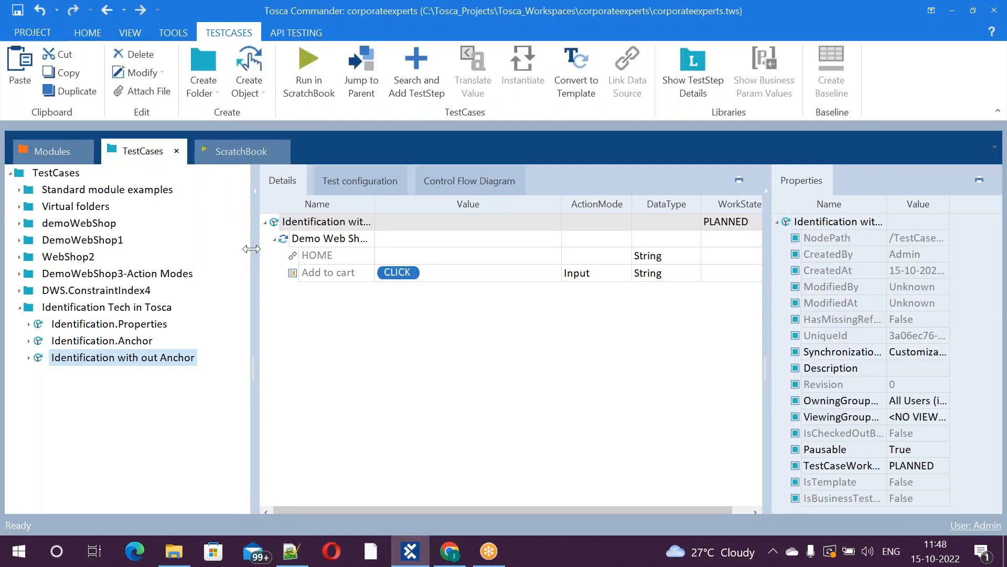
# Step: Switch to Notepad++ and add the heading "3.Identify By Index:" below the Identify By Anchor notes
pyautogui.hotkey('alt', 'Tab')
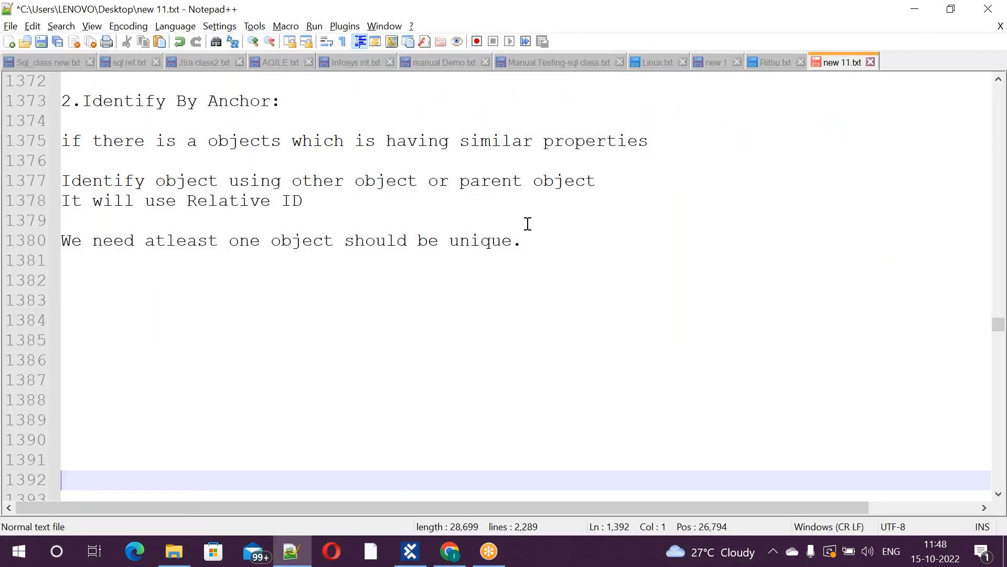
pyautogui.click(558, 240)
pyautogui.press('Return')
pyautogui.press('Return')
pyautogui.write('3.')
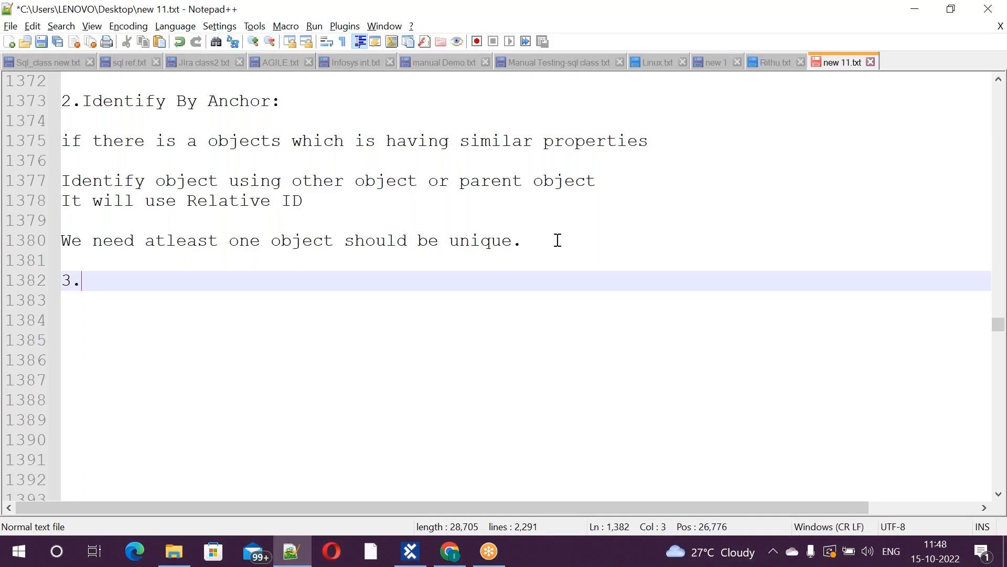
pyautogui.write('Identify')
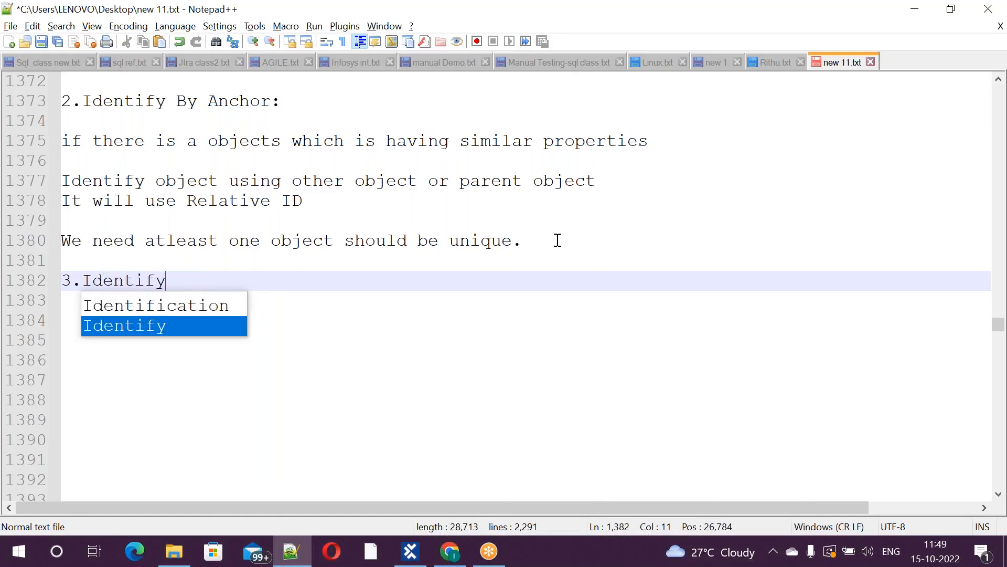
pyautogui.write(' By ')
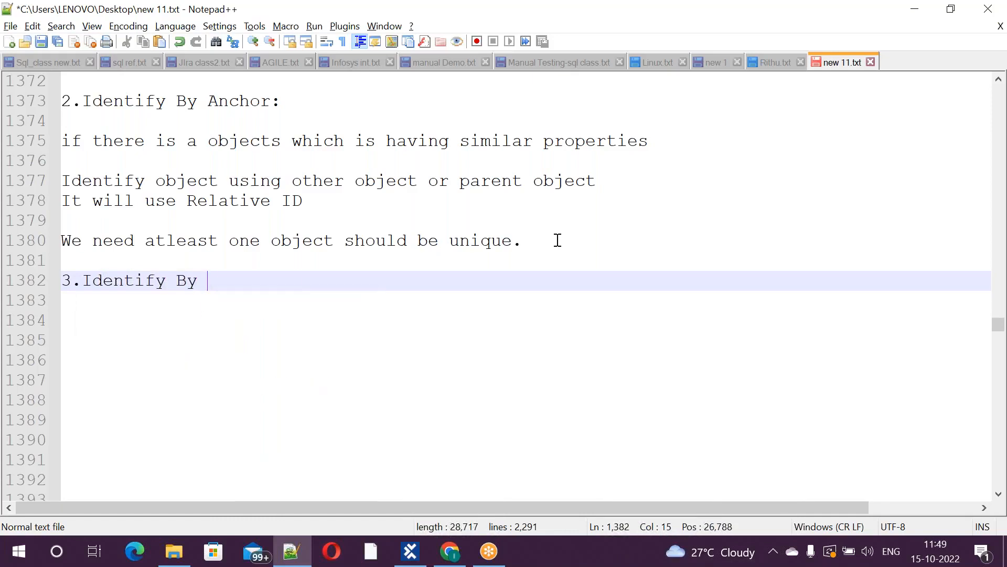
pyautogui.write('Index:')
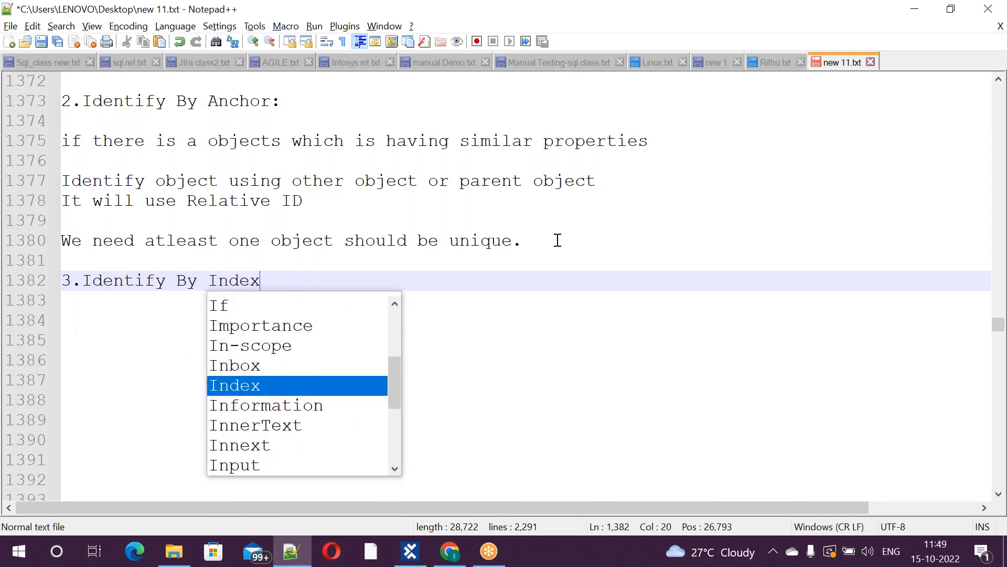
pyautogui.press('Return')
pyautogui.press('Return')
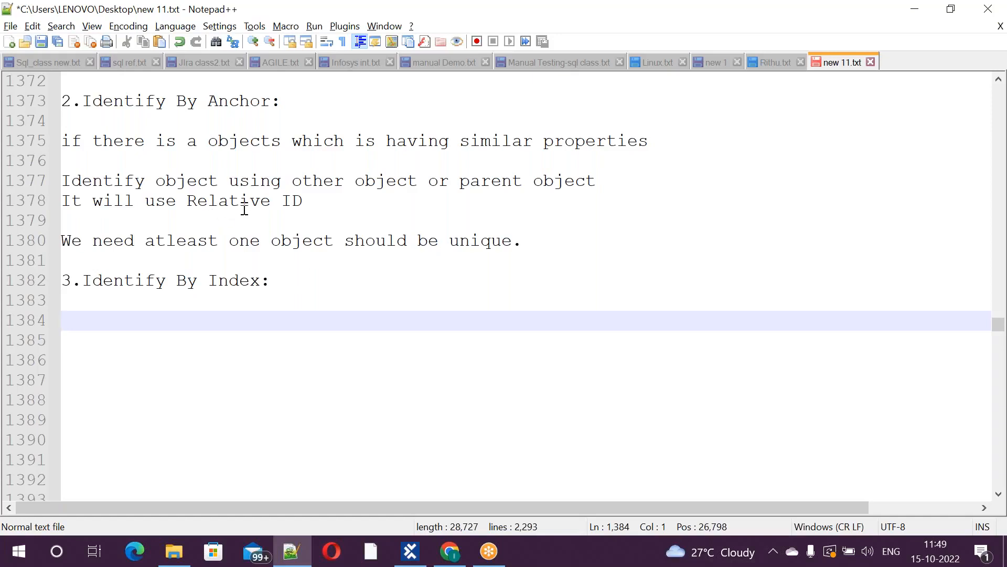
# Step: Append "(COnstraint Index)" to the "3.Identify By Index:" heading and leave a blank line below it
pyautogui.click(286, 278)
pyautogui.write('(COn')
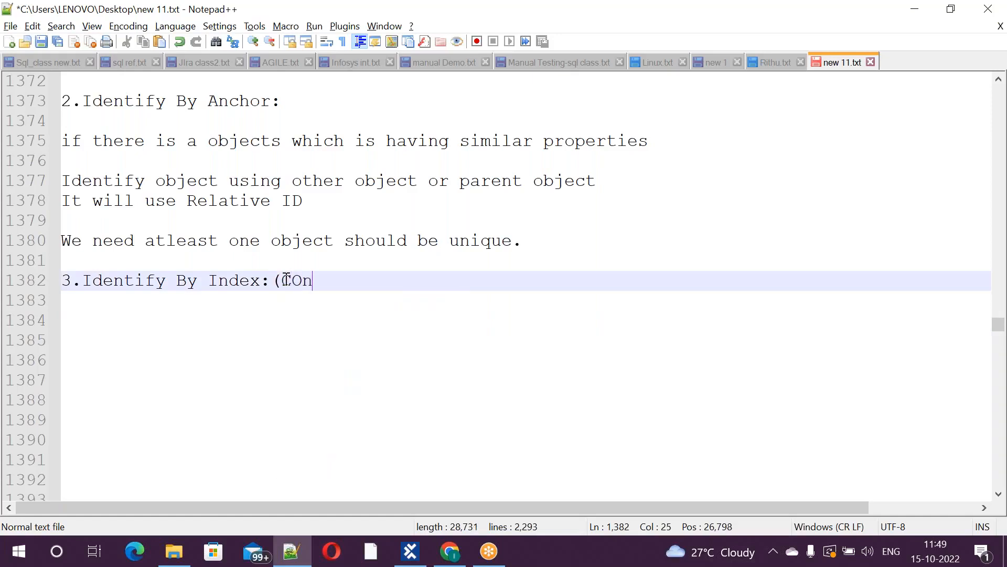
pyautogui.write('straint ')
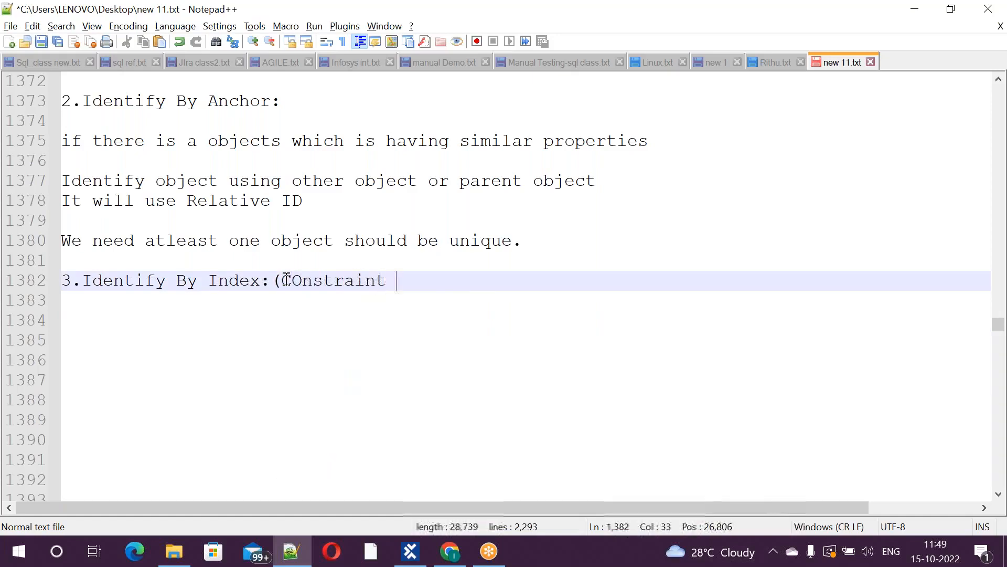
pyautogui.write('Index)')
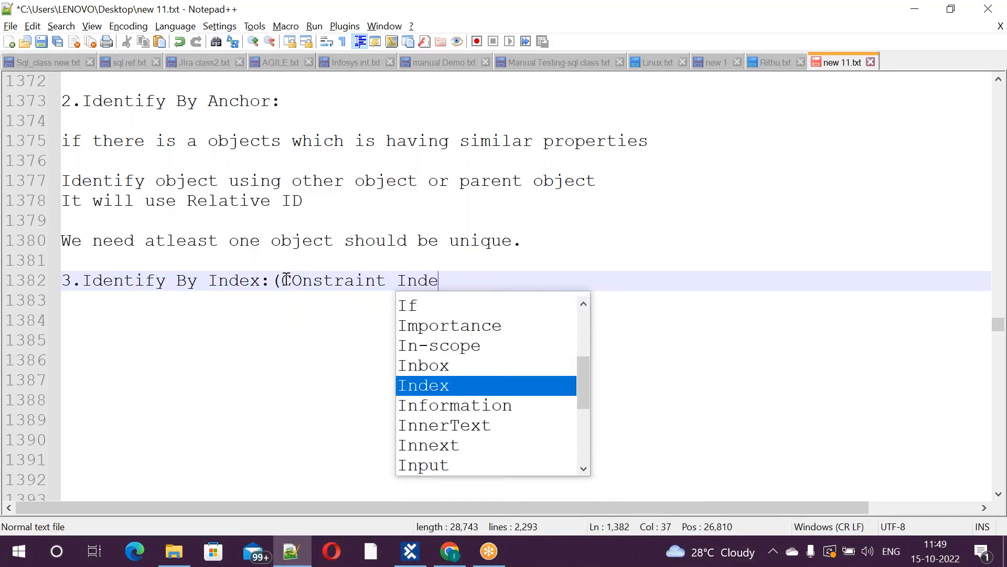
pyautogui.press('Return')
pyautogui.press('Return')
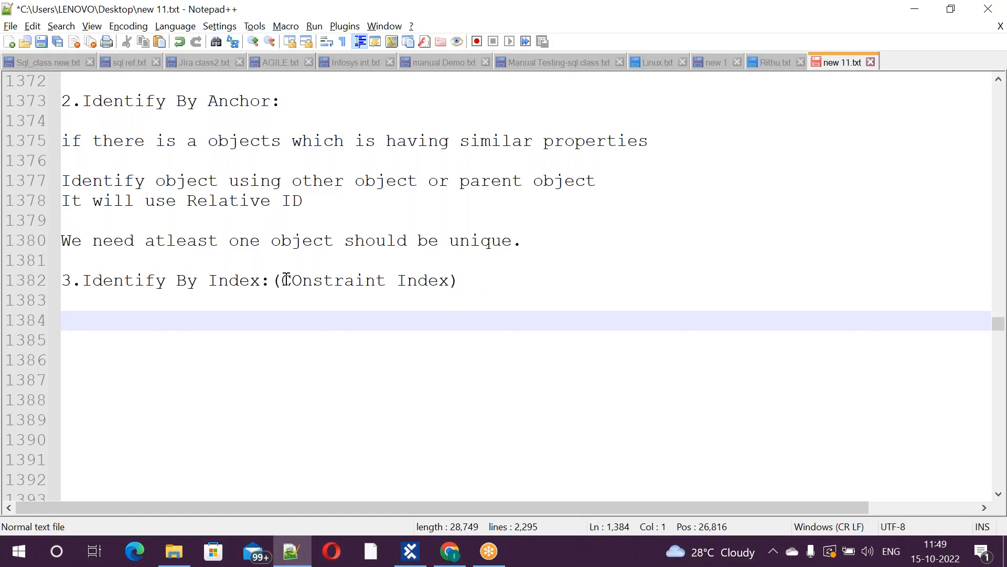
# Step: Write the note "Used to find the element based on position on the webpage" under the Identify By Index heading, followed by a new line
pyautogui.write('Used ')
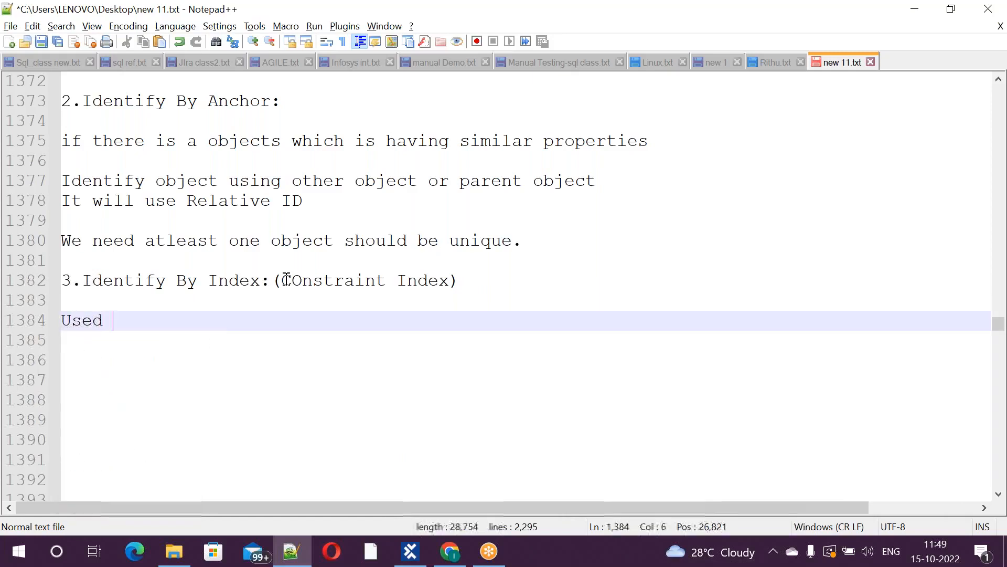
pyautogui.write('to fin')
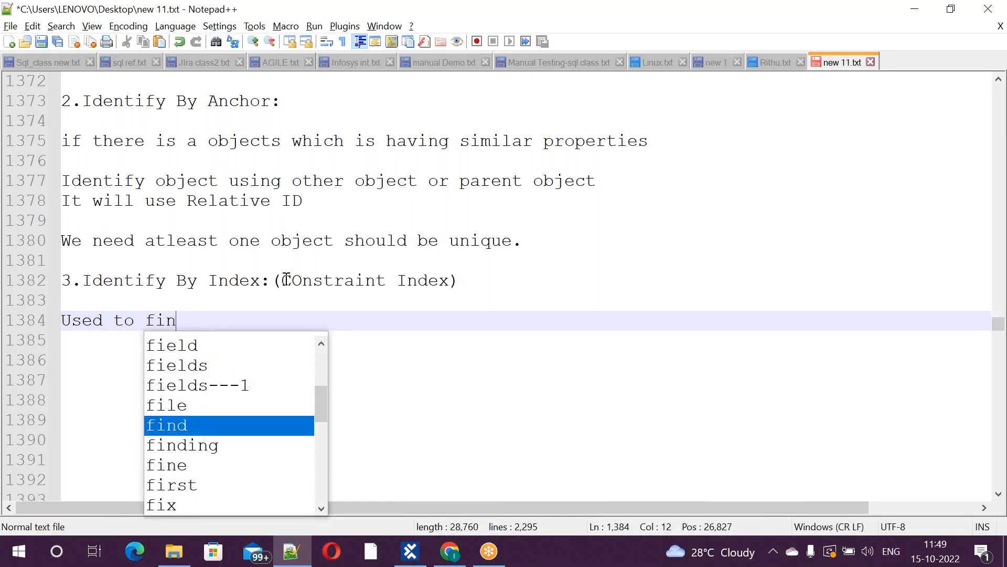
pyautogui.write('d the el')
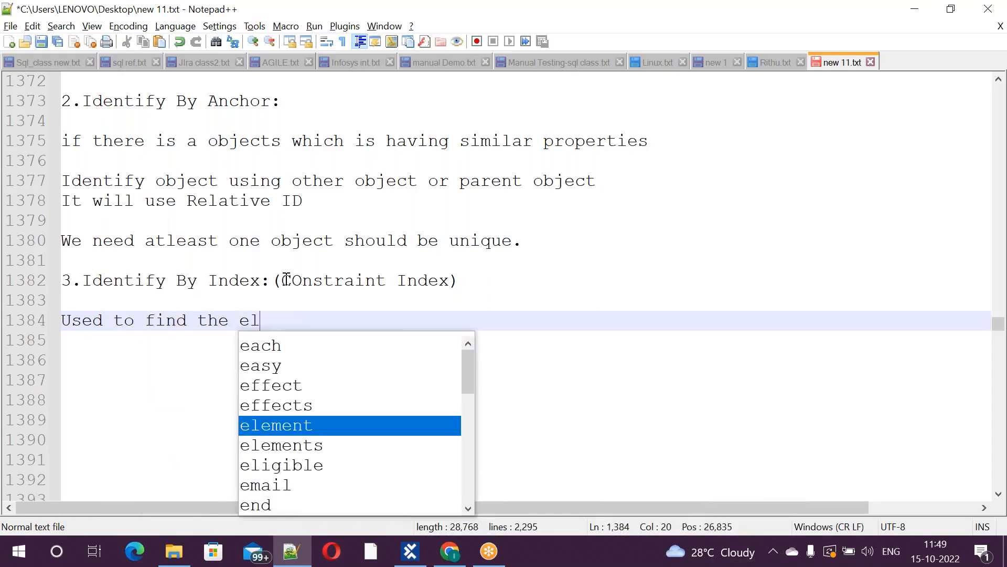
pyautogui.write('ement b')
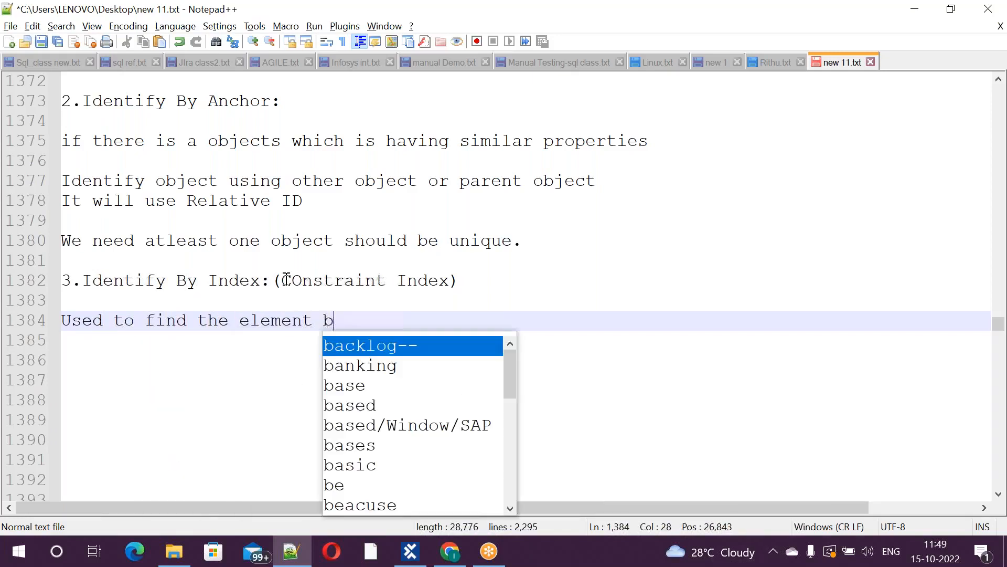
pyautogui.write('ased on ')
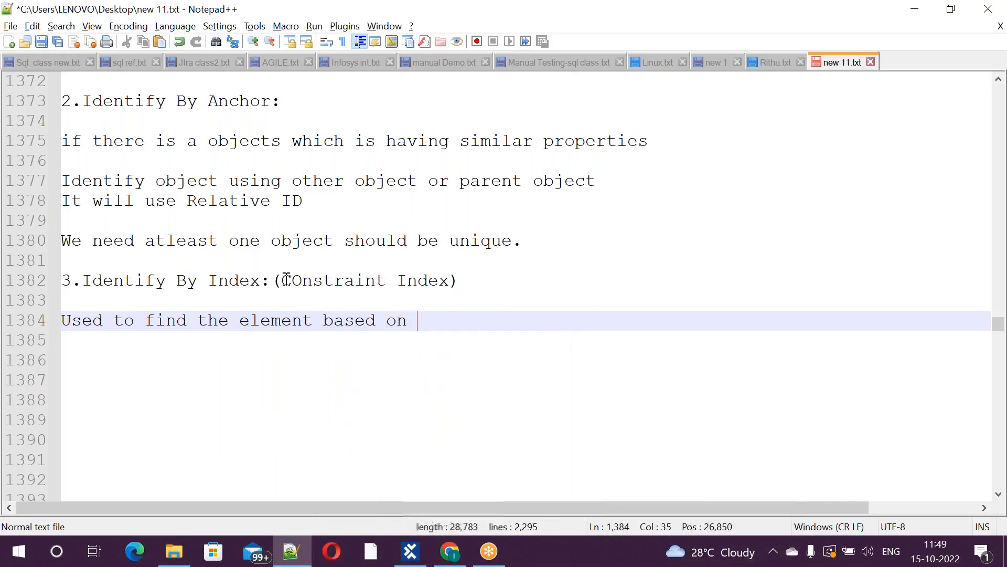
pyautogui.write('positi')
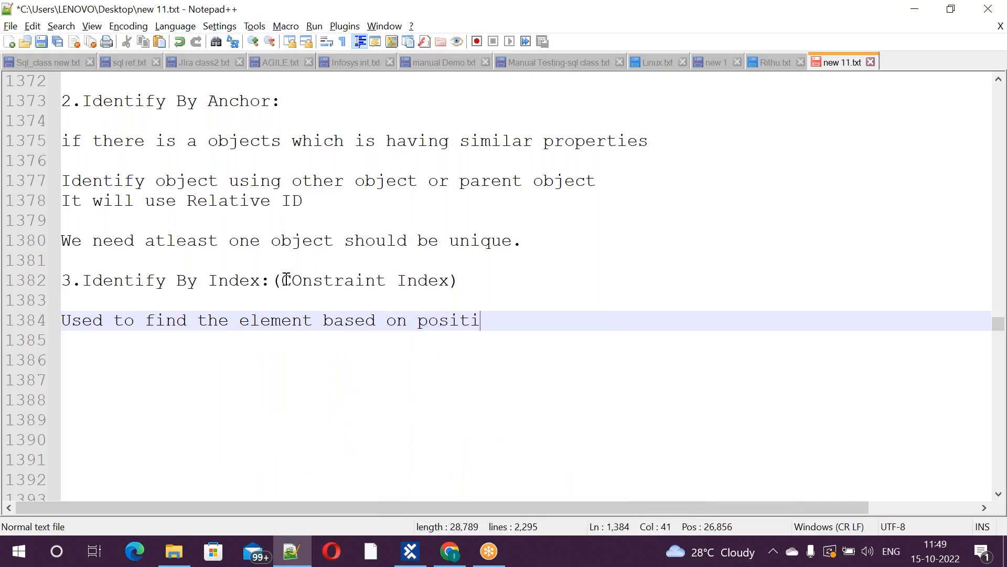
pyautogui.write('on on th')
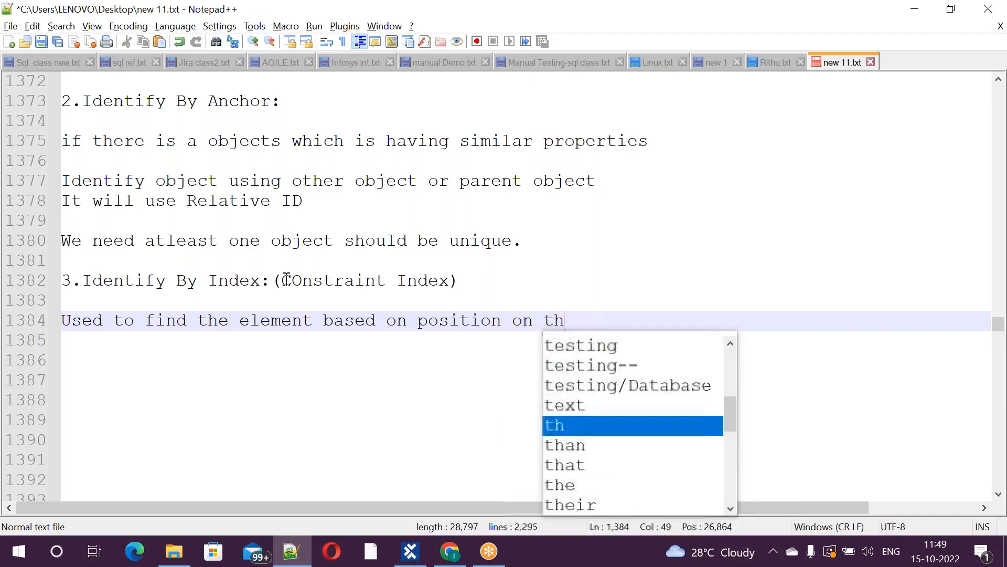
pyautogui.write('e webpa')
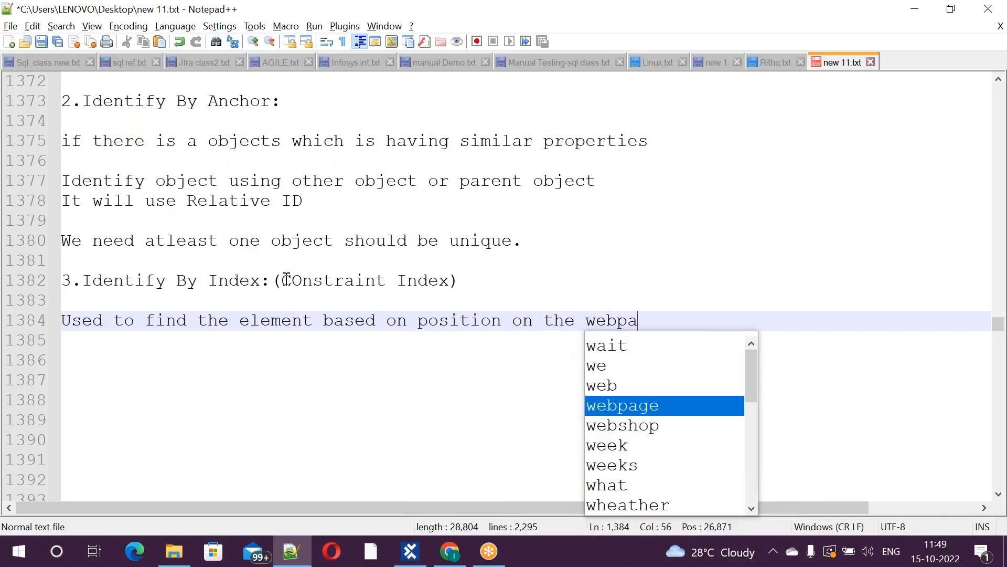
pyautogui.write('ge')
pyautogui.press('Return')
pyautogui.press('Return')
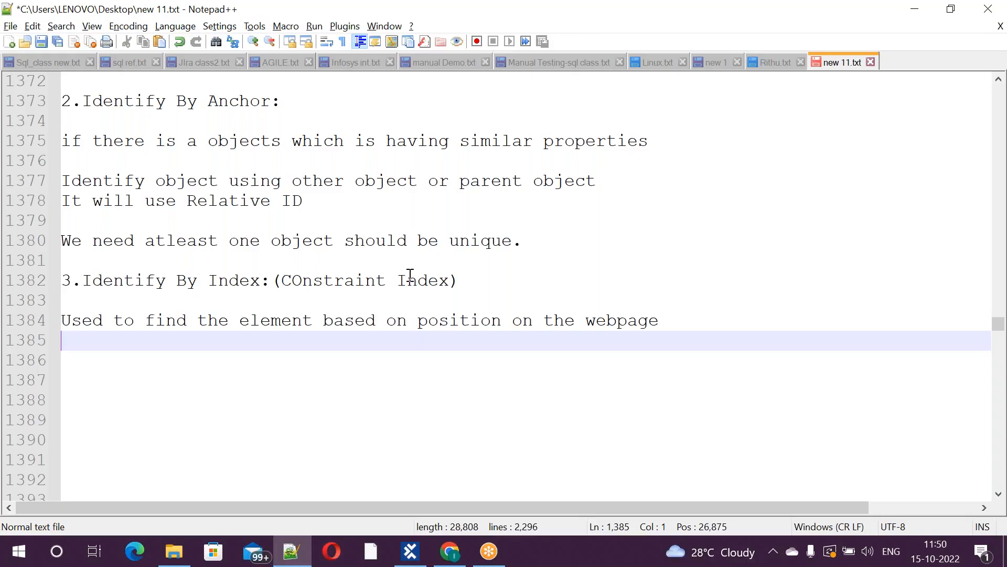
# Step: Append "#" to the Identify By Index heading and add the line "All objects have same properties" below the webpage position note
pyautogui.click(485, 279)
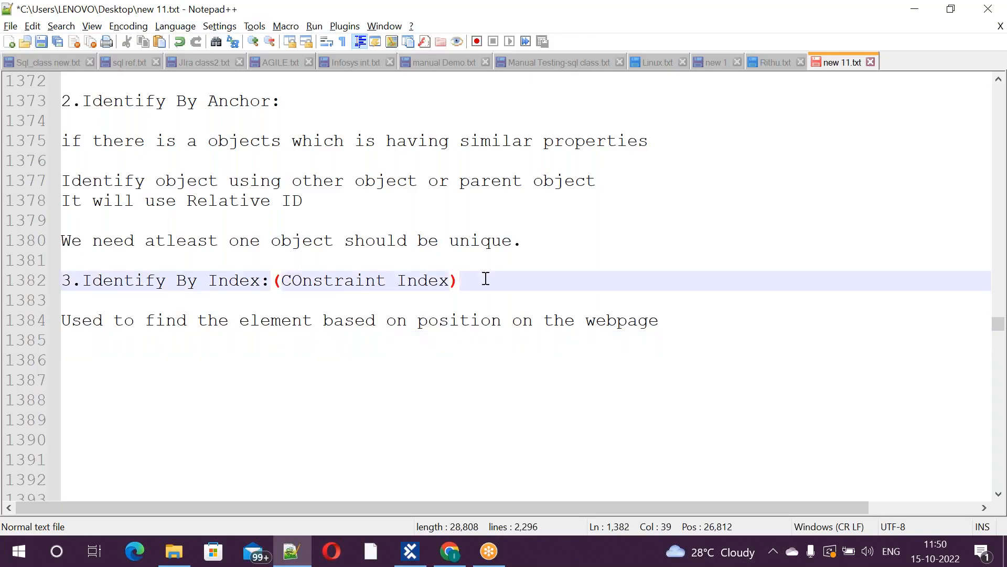
pyautogui.write('#')
pyautogui.click(71, 363)
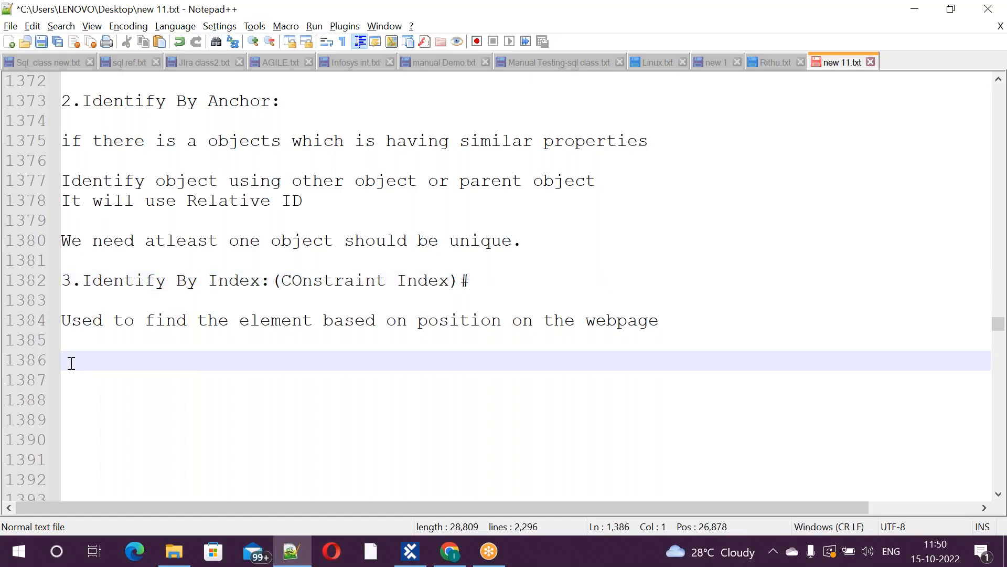
pyautogui.write('Al')
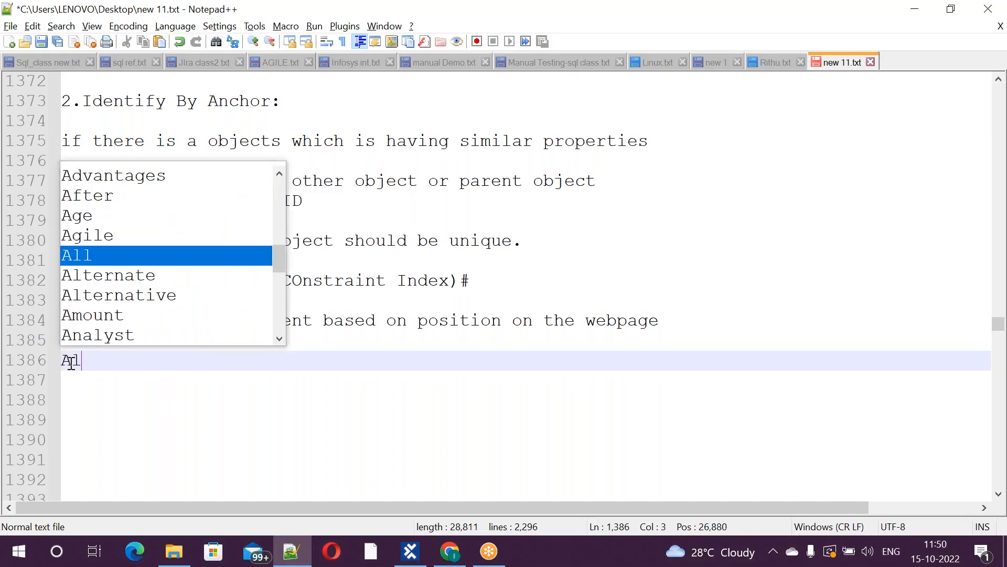
pyautogui.write('l obje')
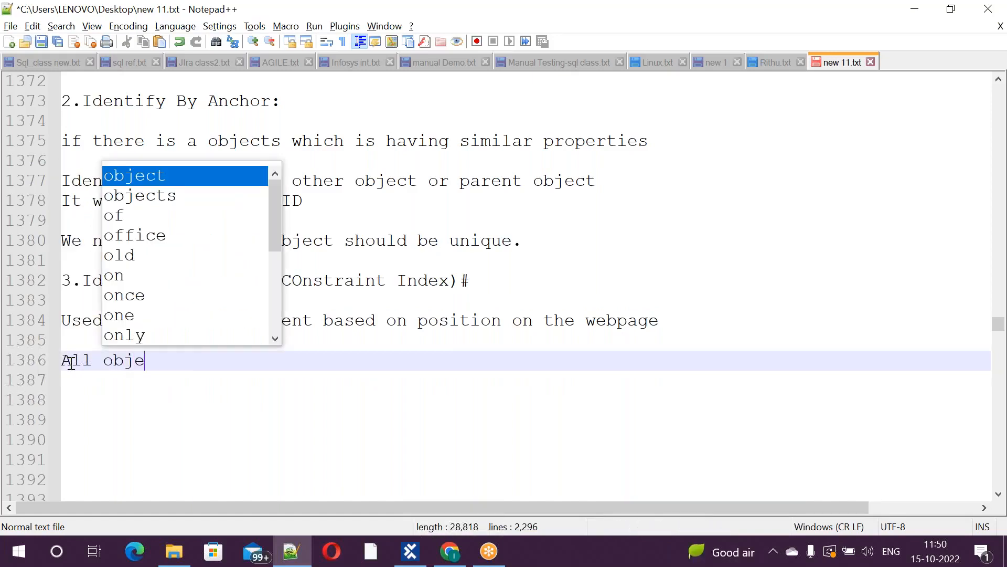
pyautogui.write('cts have ')
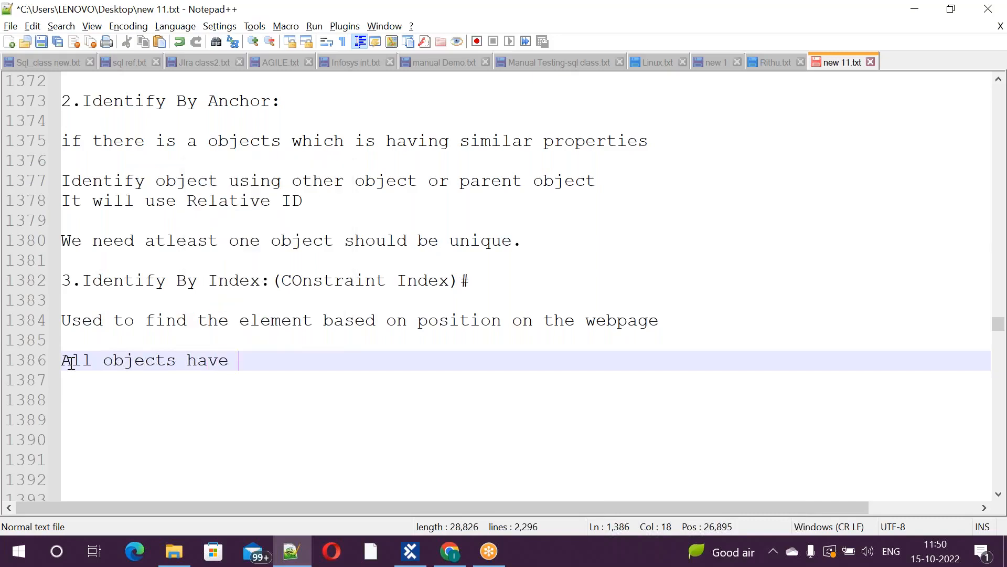
pyautogui.write('same pr')
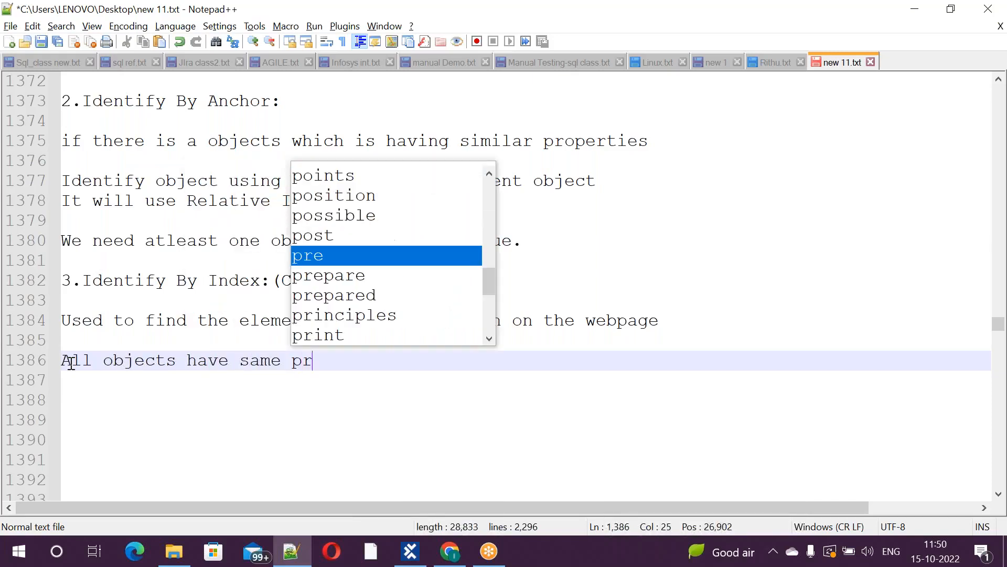
pyautogui.write('operties')
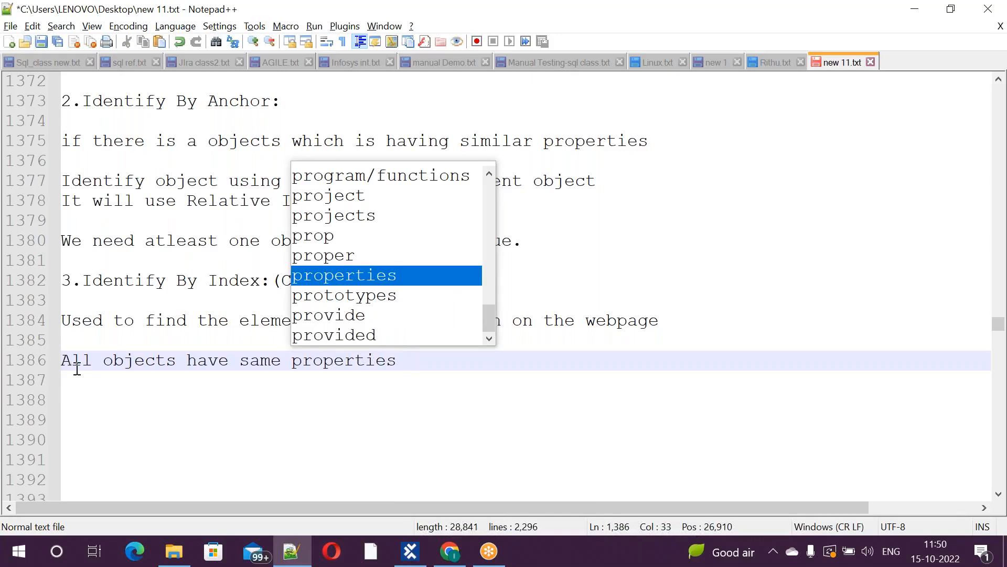
pyautogui.click(267, 462)
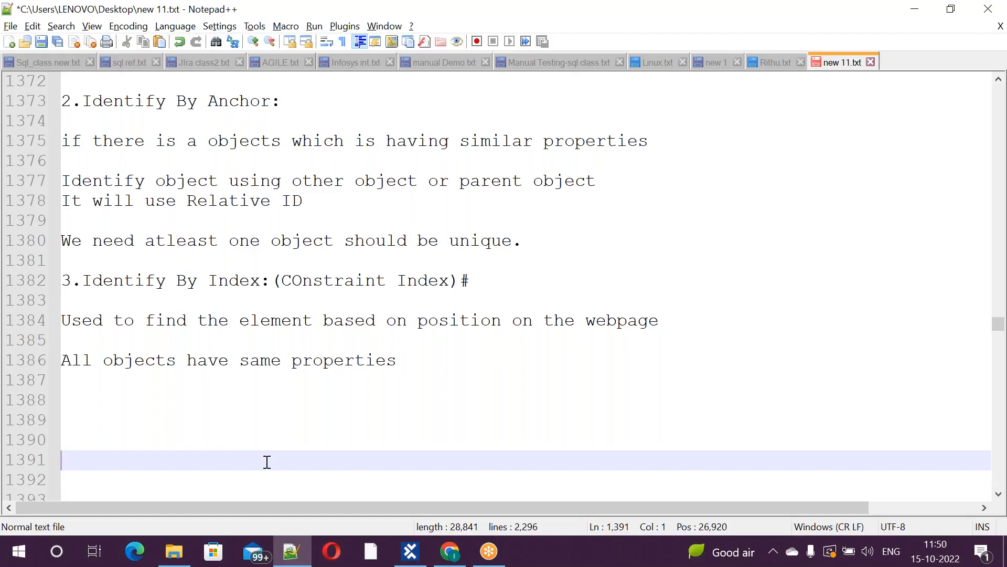
# Step: Switch to Demo Web Shop in Chrome and look over the Desktops products and their Add to cart buttons
pyautogui.hotkey('alt', 'Tab')
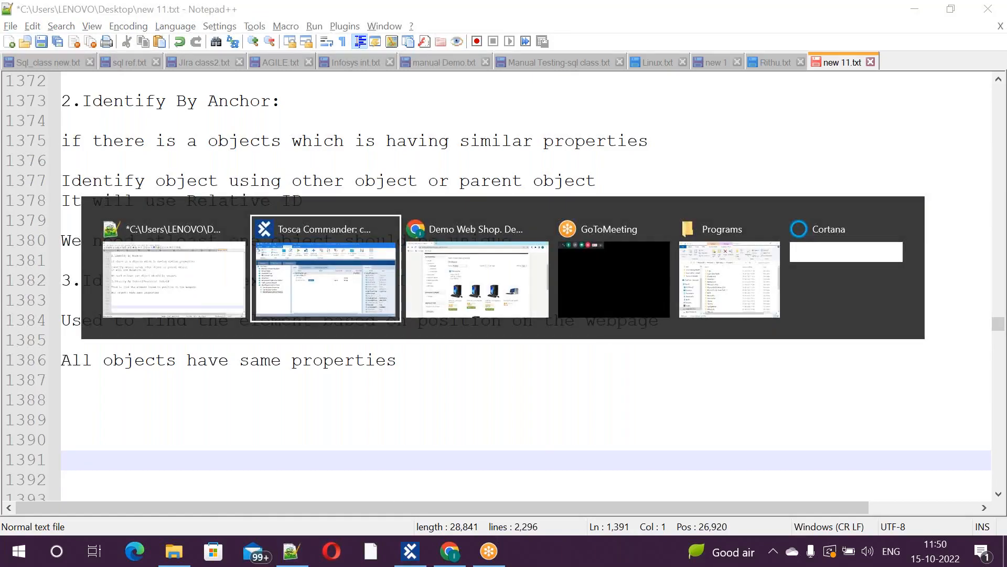
pyautogui.press('Tab')
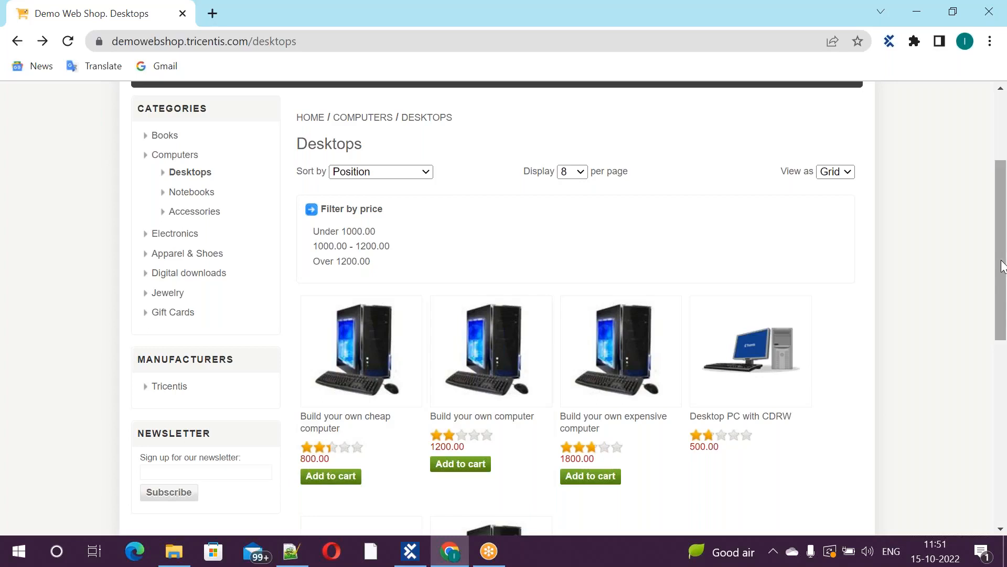
pyautogui.moveTo(1002, 268); pyautogui.dragTo(993, 345)
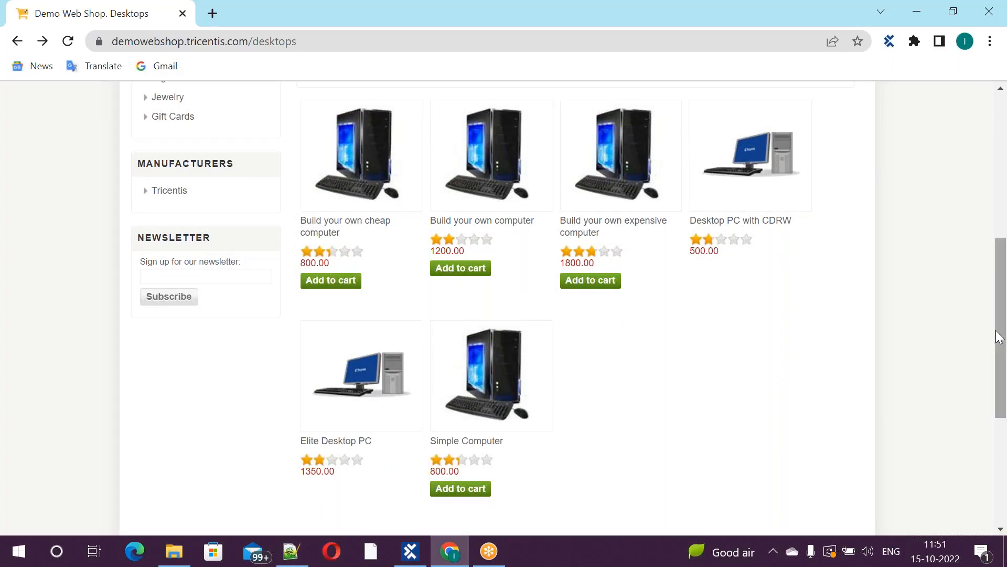
pyautogui.moveTo(999, 337); pyautogui.dragTo(971, 239)
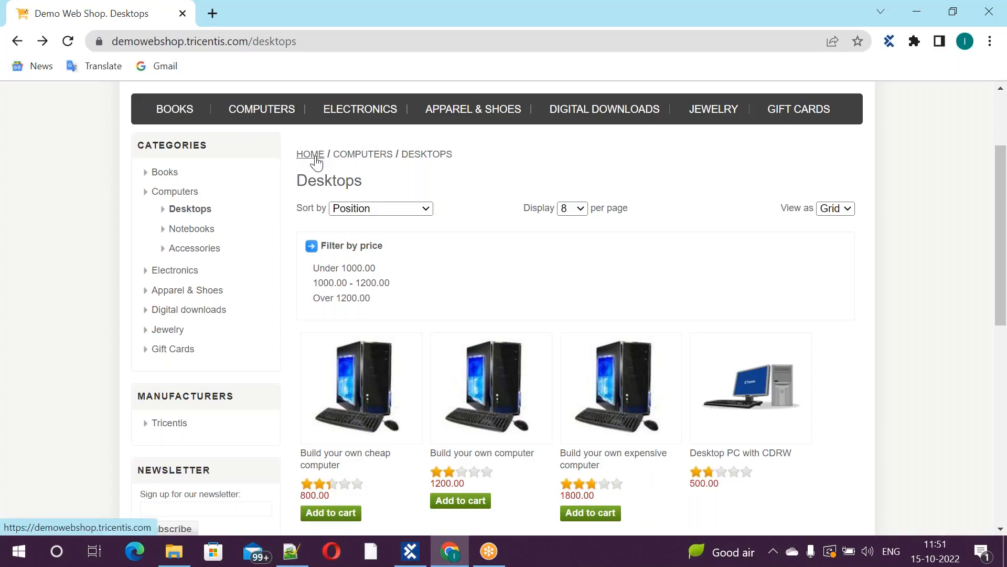
# Step: Leave the Desktops page for the shop's home page and log out of the account
pyautogui.click(316, 158)
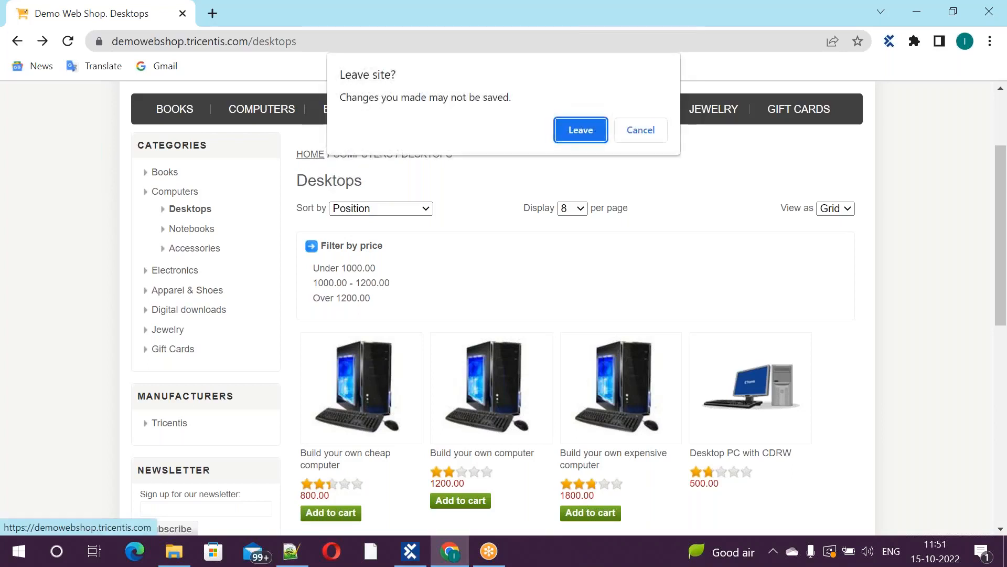
pyautogui.click(580, 134)
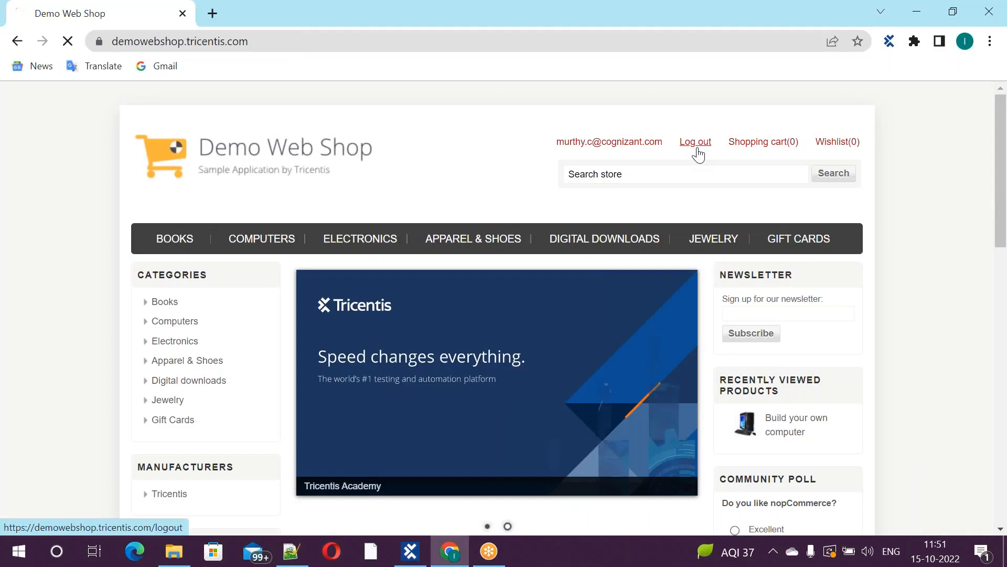
pyautogui.click(698, 151)
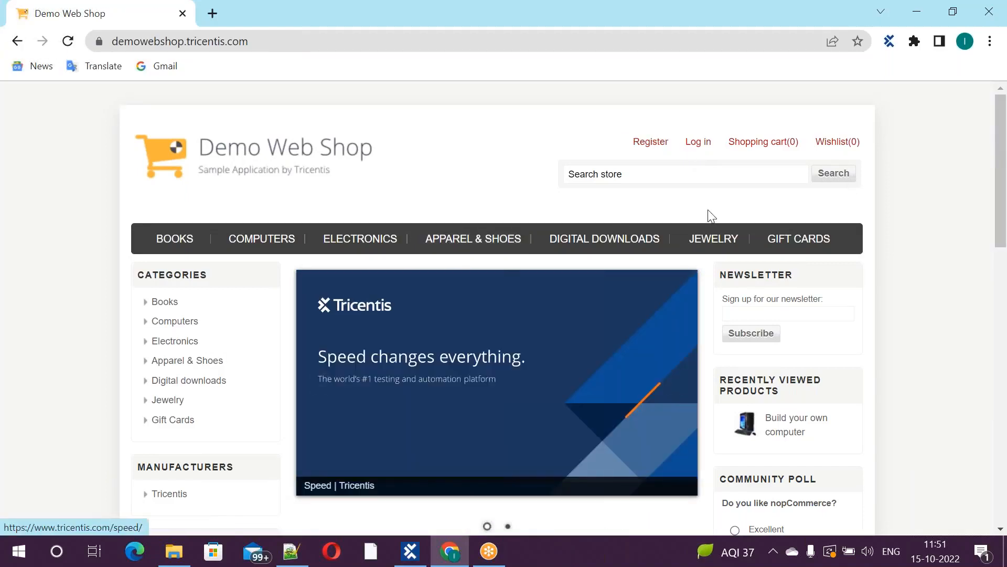
# Step: Open the Electronics category and look over its subcategories
pyautogui.doubleClick(146, 343)
pyautogui.click(146, 346)
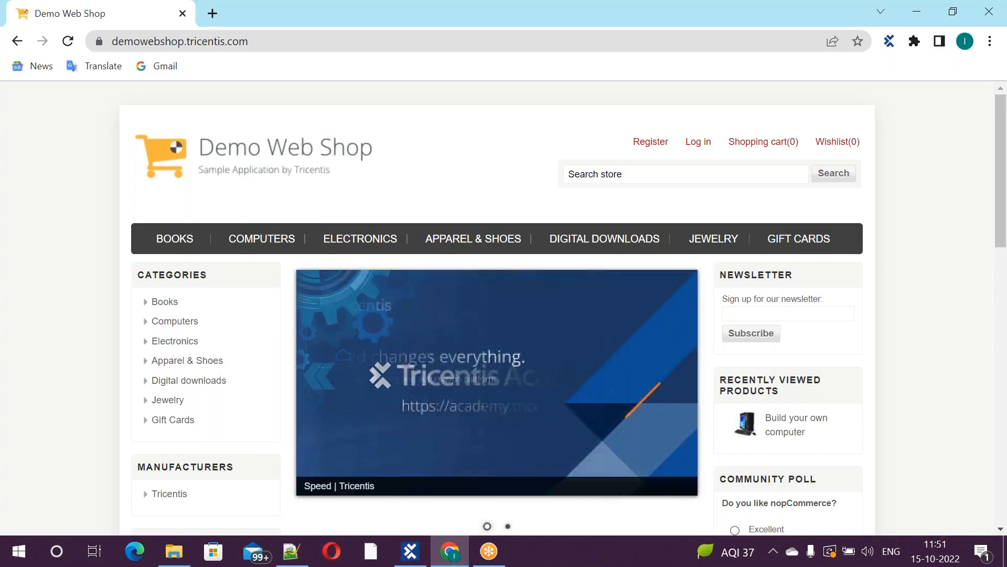
pyautogui.click(166, 345)
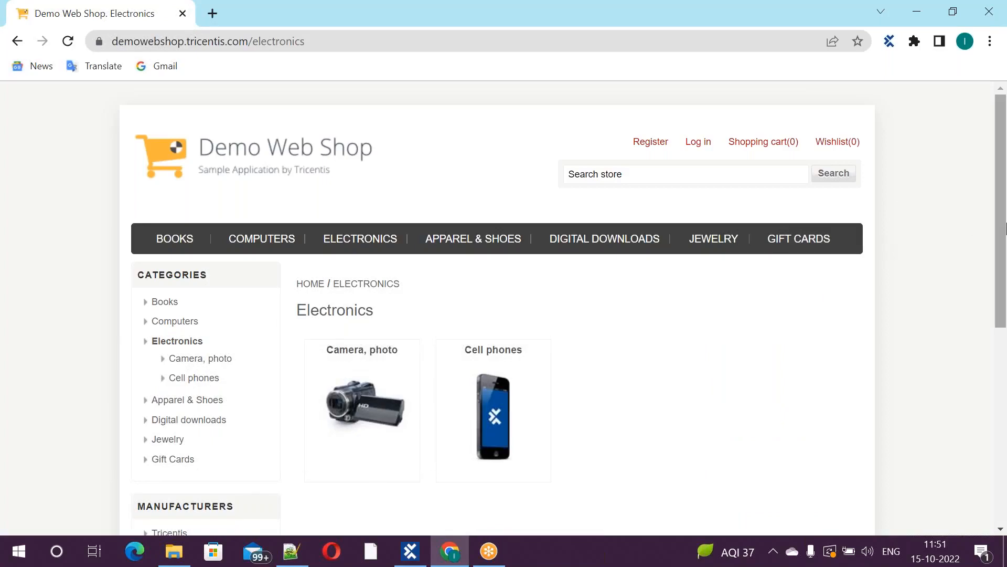
pyautogui.scroll(-2, 1005, 231)
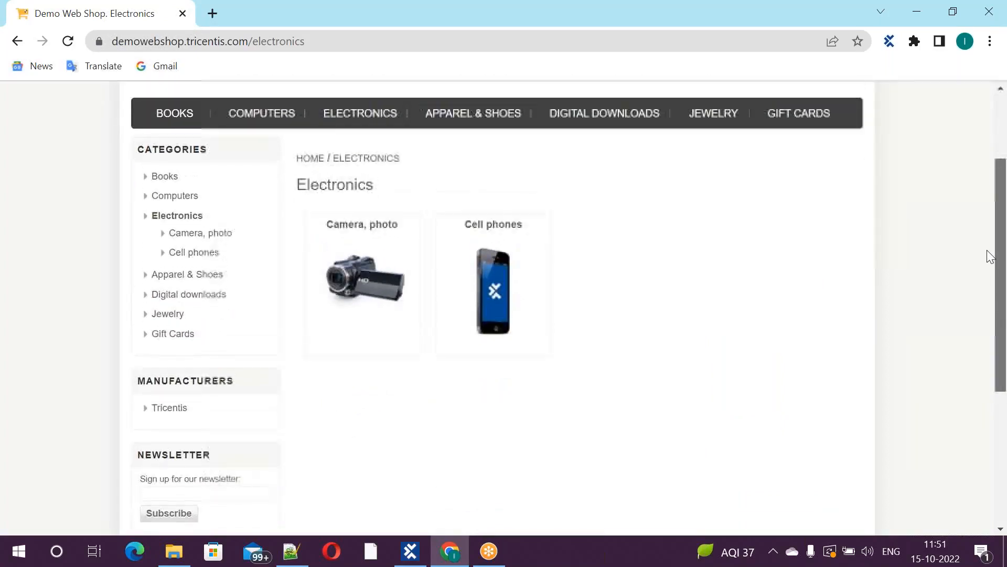
pyautogui.scroll(2, 987, 252)
# Step: Open the Books category and examine the listed books and their Add to cart buttons
pyautogui.click(164, 302)
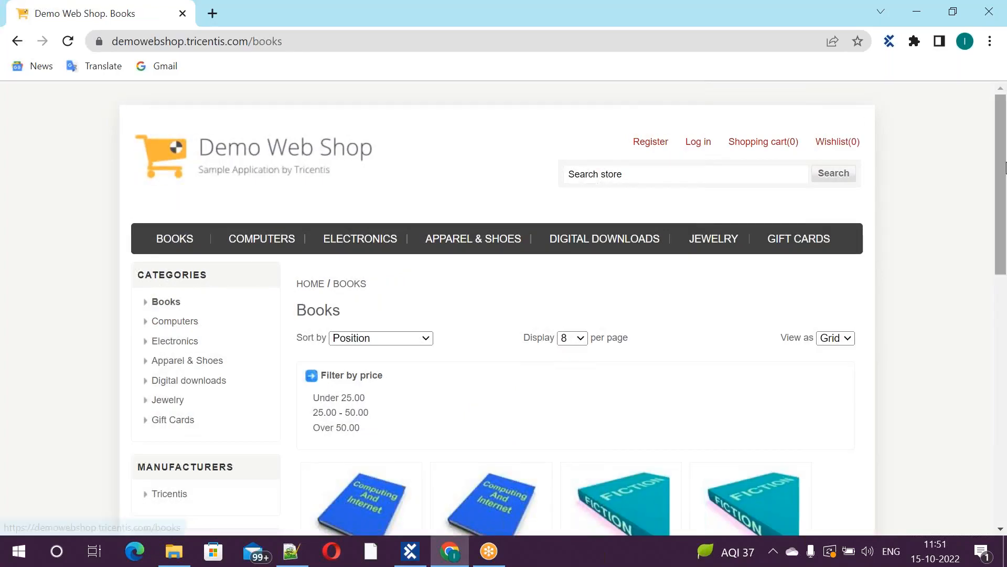
pyautogui.moveTo(1004, 168); pyautogui.dragTo(1002, 234)
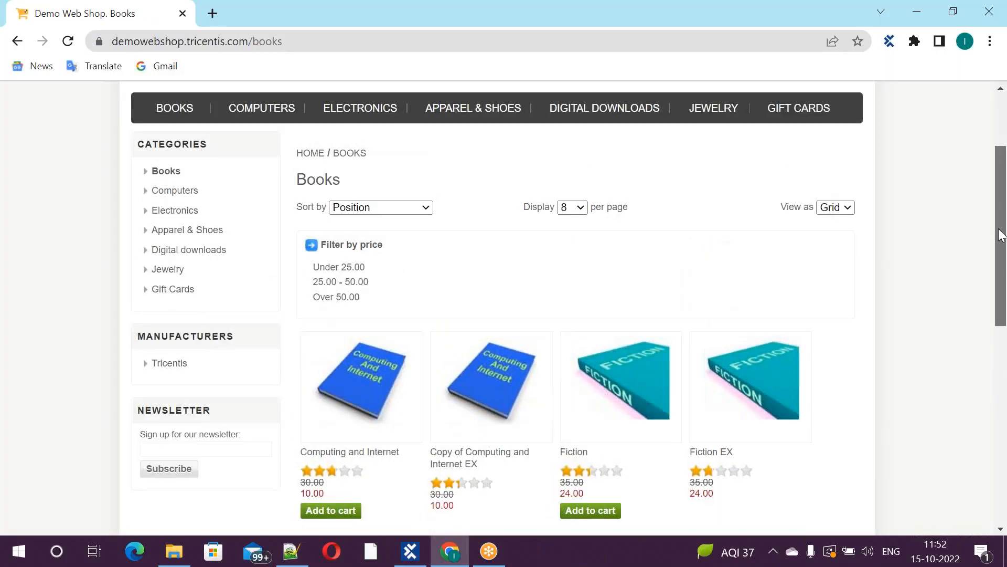
pyautogui.moveTo(1002, 235); pyautogui.dragTo(1000, 276)
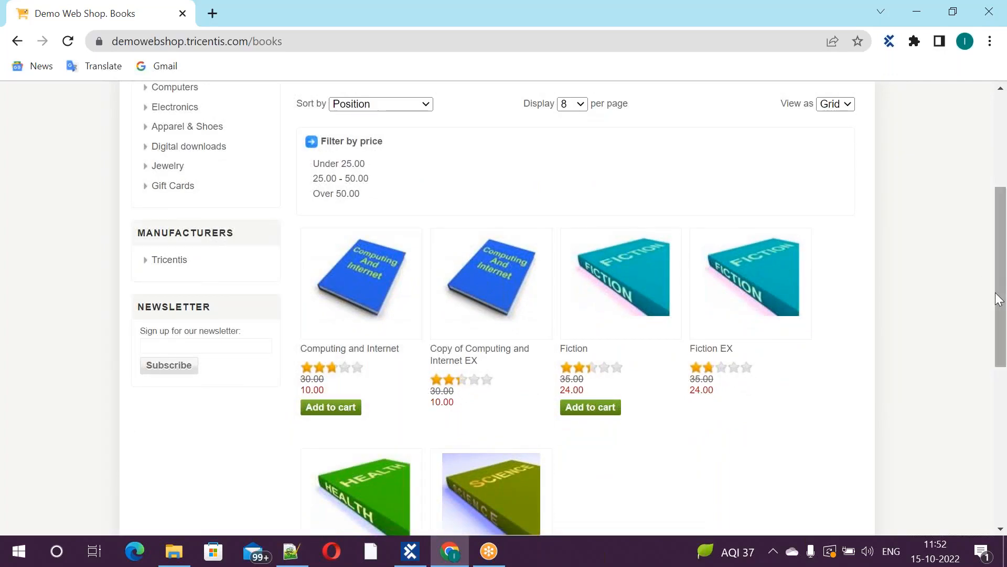
pyautogui.moveTo(1003, 304)
pyautogui.mouseDown()
pyautogui.moveTo(1001, 355)
pyautogui.moveTo(993, 285)
pyautogui.mouseUp()
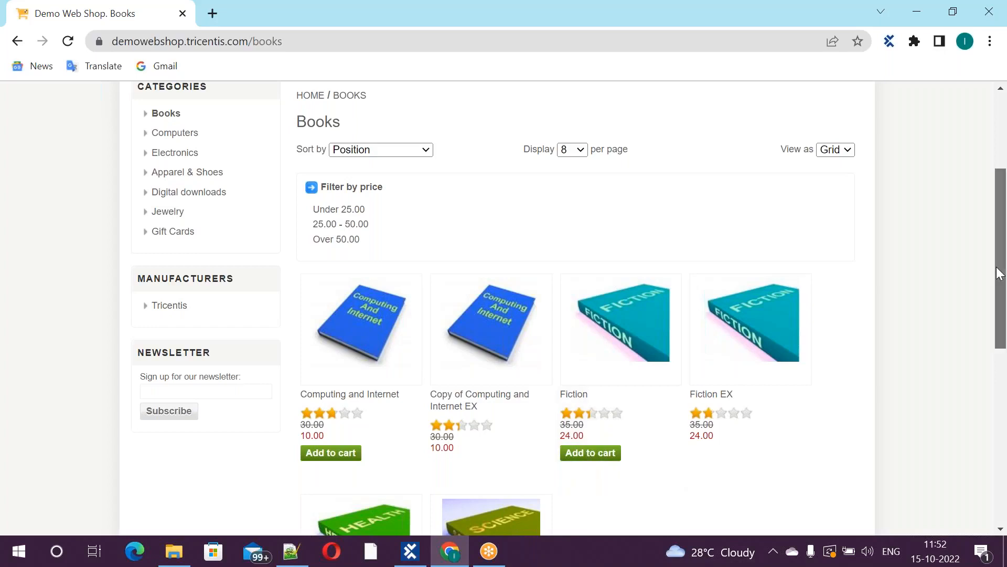
pyautogui.moveTo(1004, 268); pyautogui.dragTo(1001, 209)
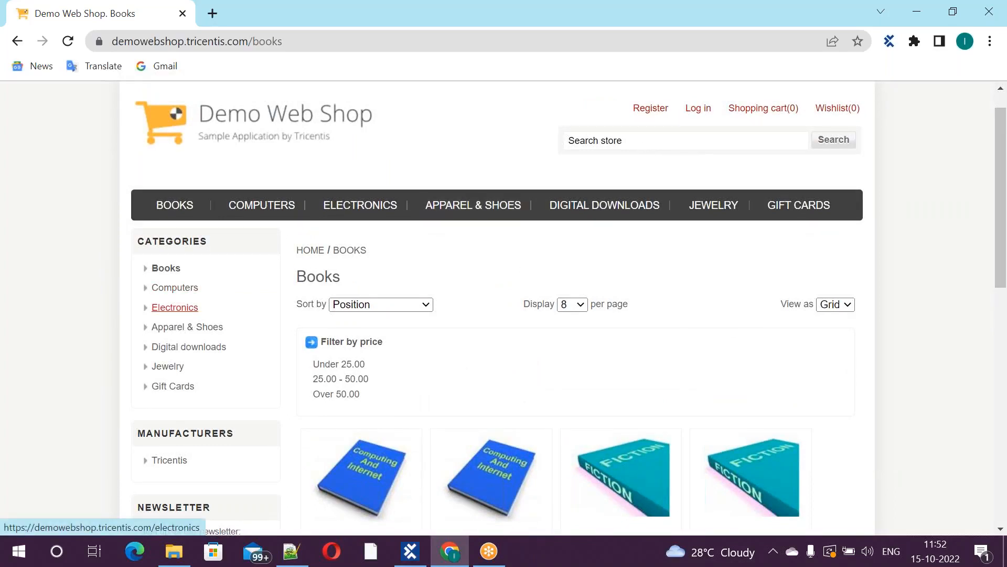
# Step: Open the Desktops subcategory under Computers and bring its product list with the Add to cart buttons into view
pyautogui.click(165, 293)
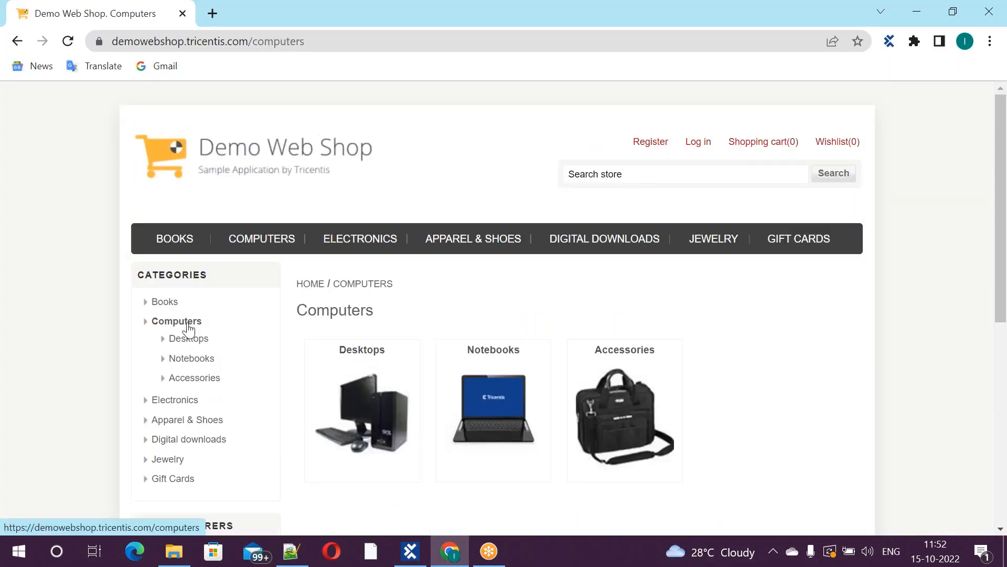
pyautogui.click(189, 340)
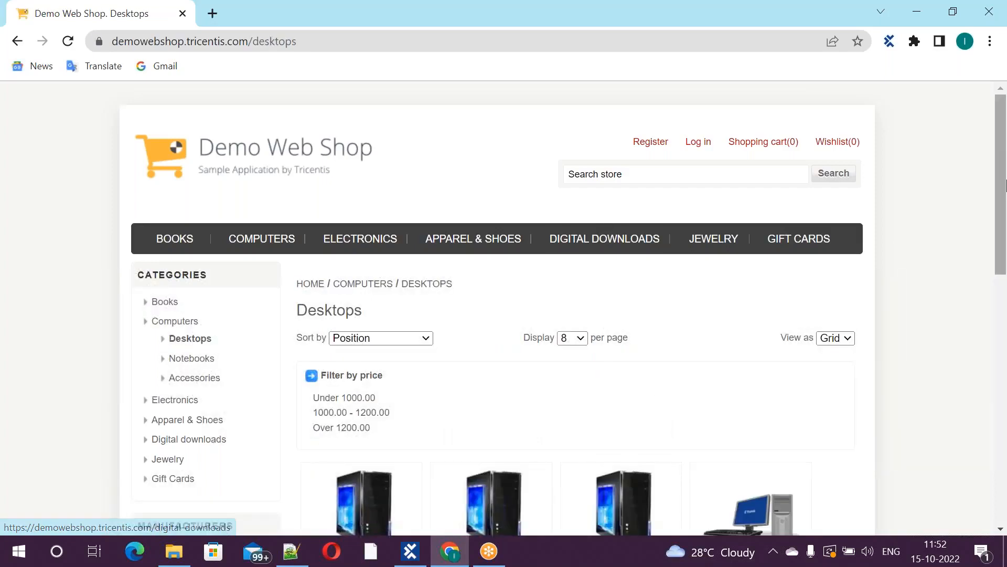
pyautogui.moveTo(1001, 194); pyautogui.dragTo(992, 369)
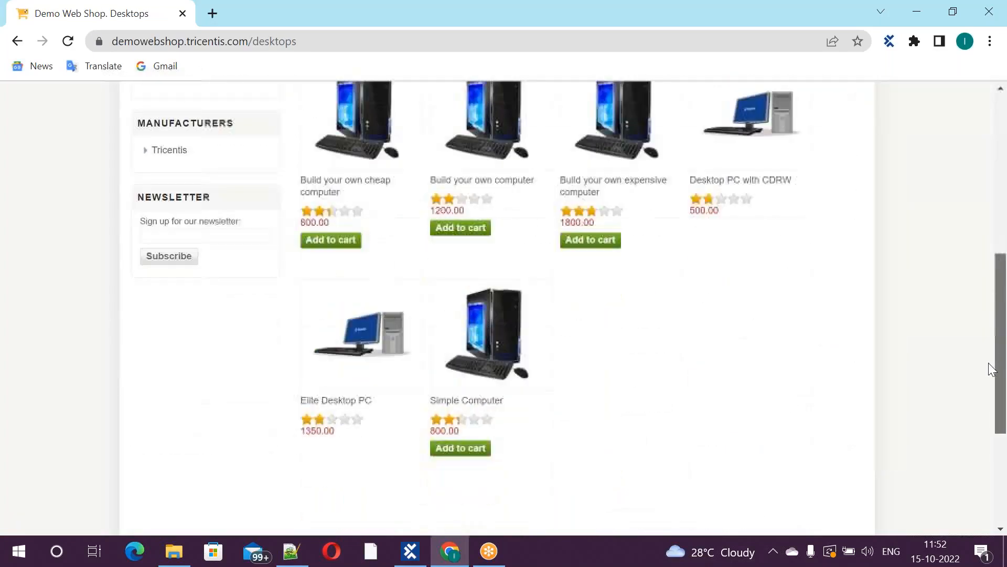
# Step: Switch to Tosca Commander and start an application scan of the Demo Web Shop Desktops page from the Identification Tech in Tosca5 module folder
pyautogui.scroll(1, 984, 332)
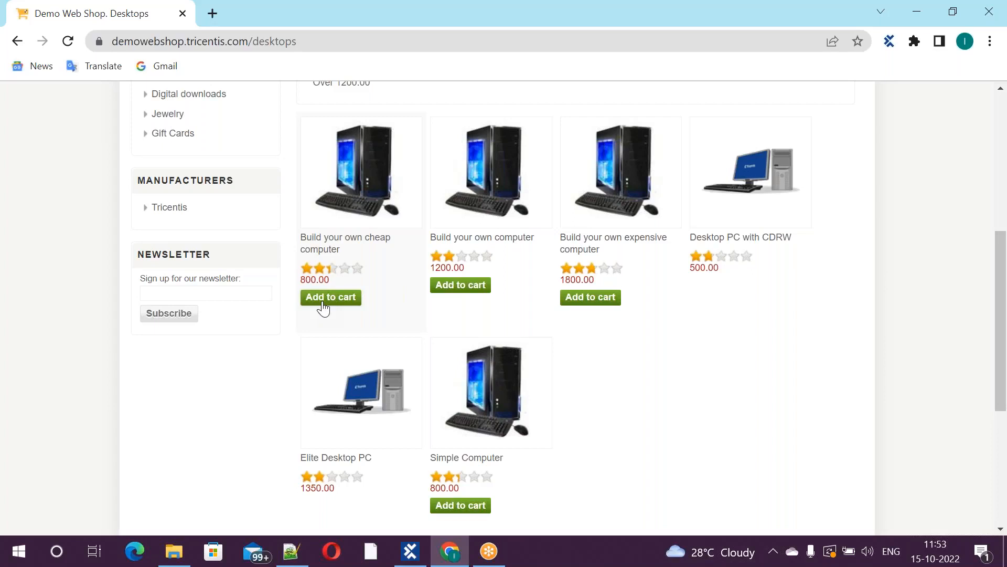
pyautogui.hotkey('alt', 'Tab')
pyautogui.hotkey('alt', 'Tab')
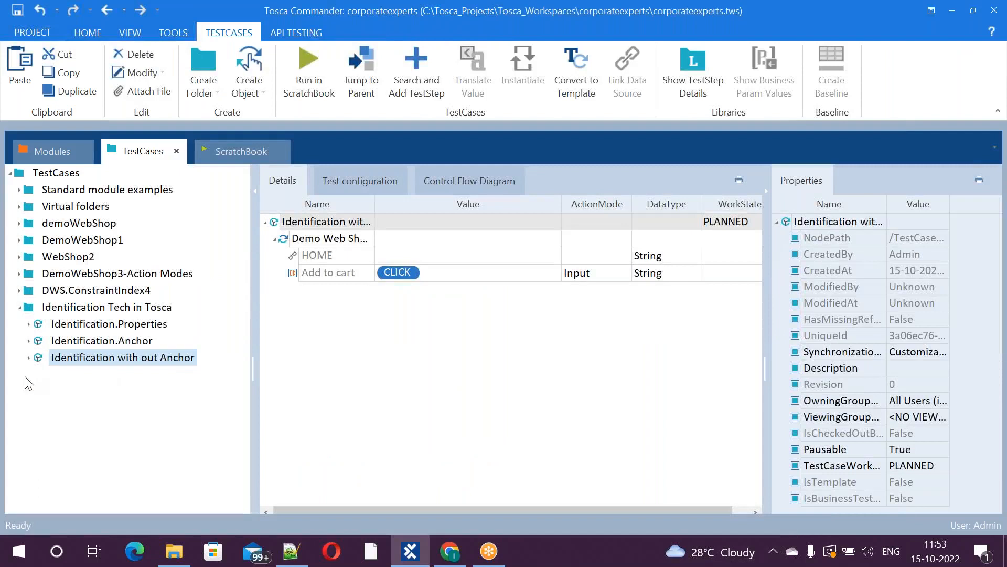
pyautogui.click(46, 156)
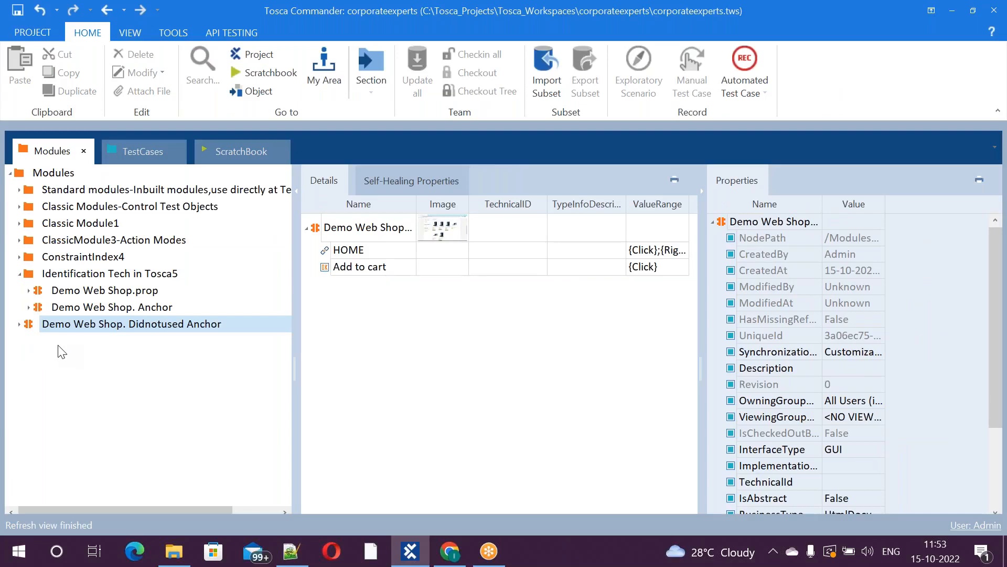
pyautogui.rightClick(33, 274)
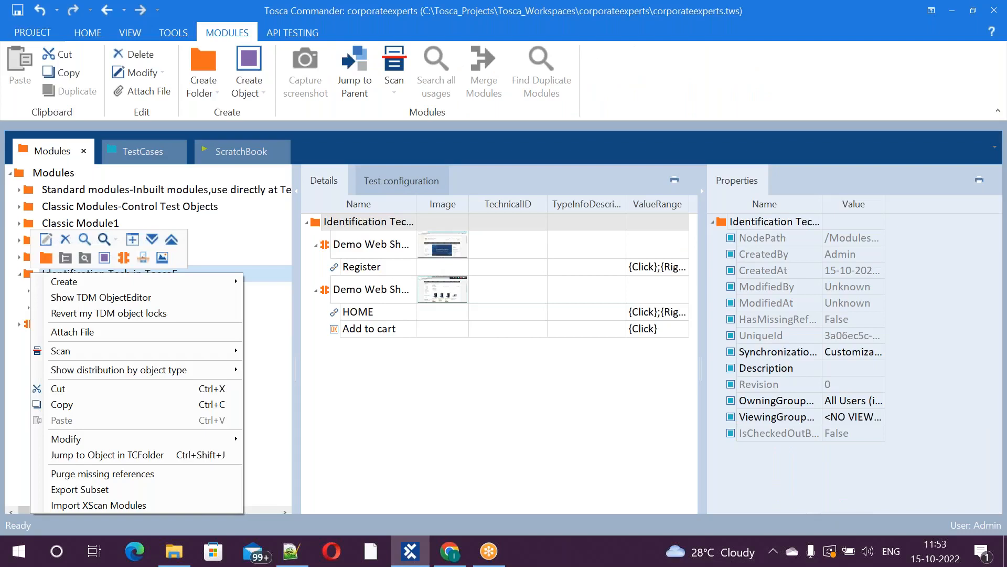
pyautogui.moveTo(149, 351)
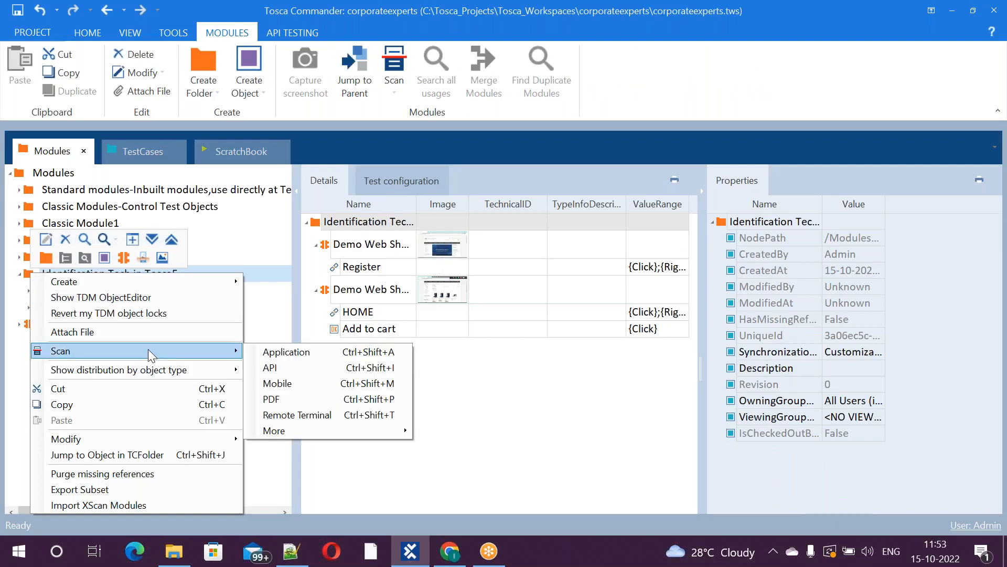
pyautogui.click(308, 352)
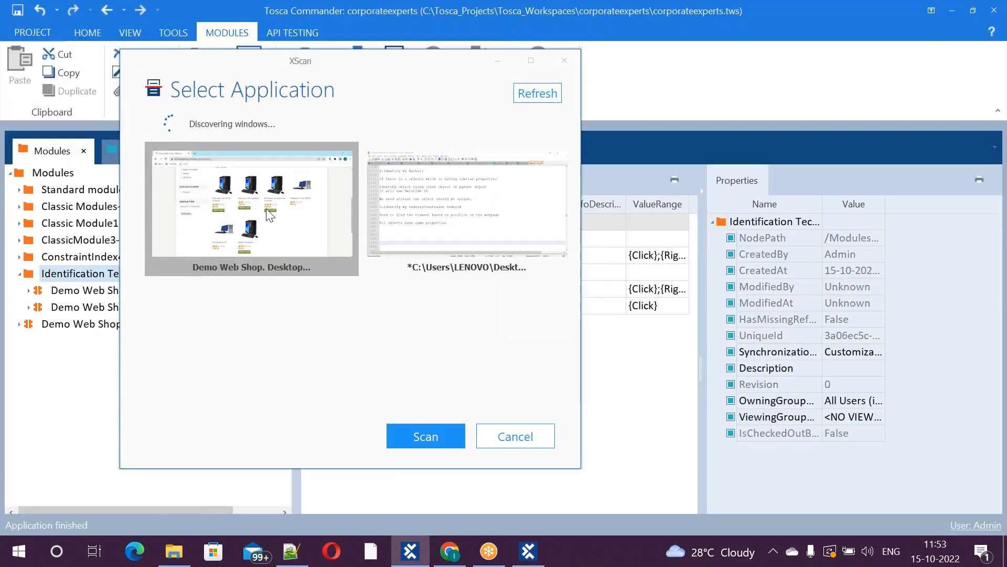
pyautogui.doubleClick(267, 210)
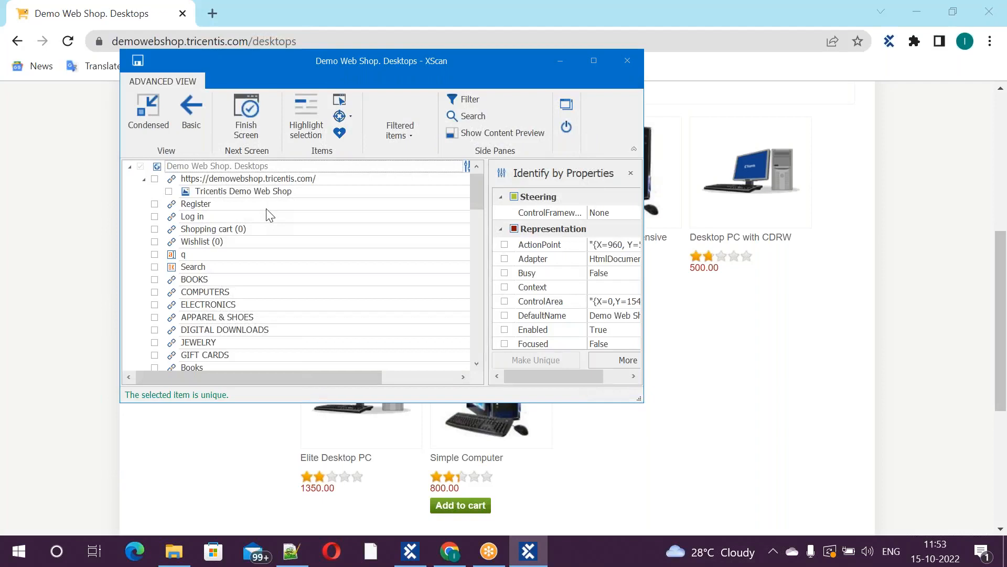
# Step: Pick the three Add to cart buttons in the first product row on screen, and maximize the XScan window
pyautogui.click(347, 98)
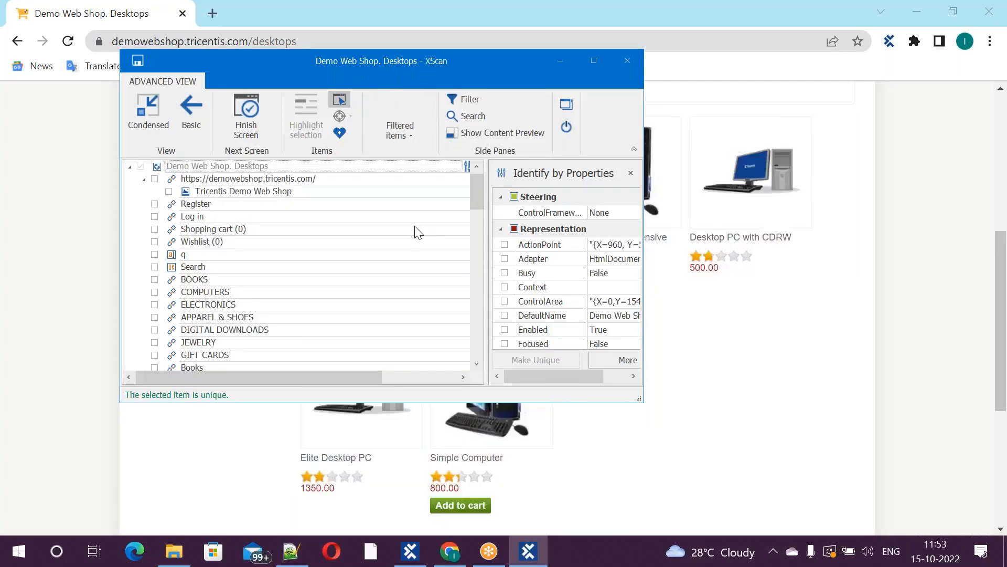
pyautogui.moveTo(317, 61); pyautogui.dragTo(563, 404)
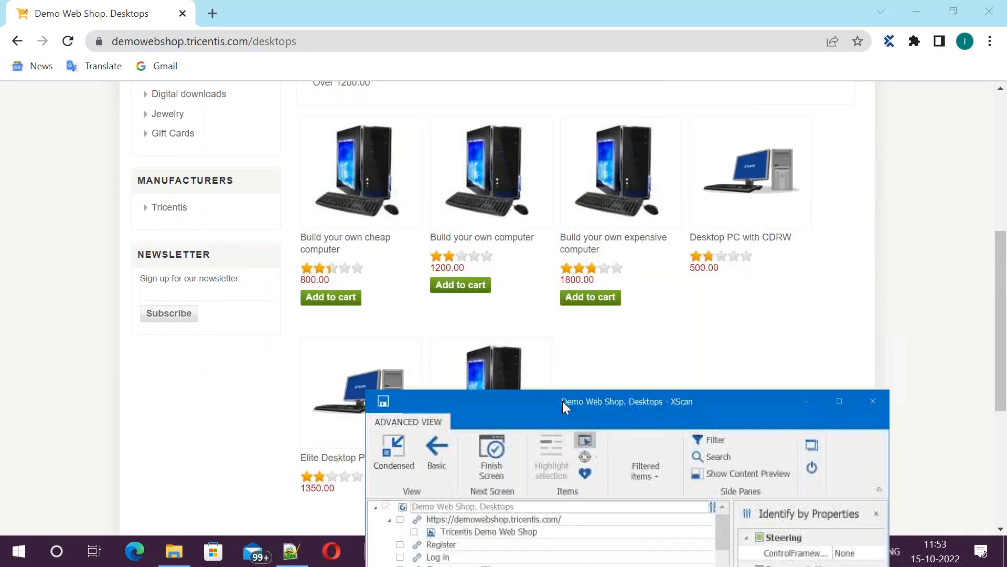
pyautogui.click(335, 297)
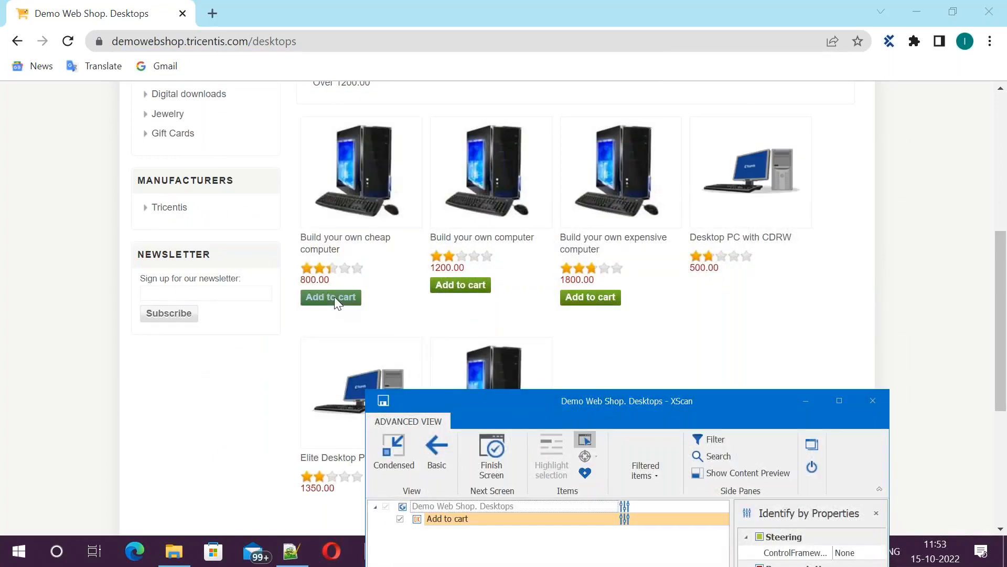
pyautogui.click(453, 292)
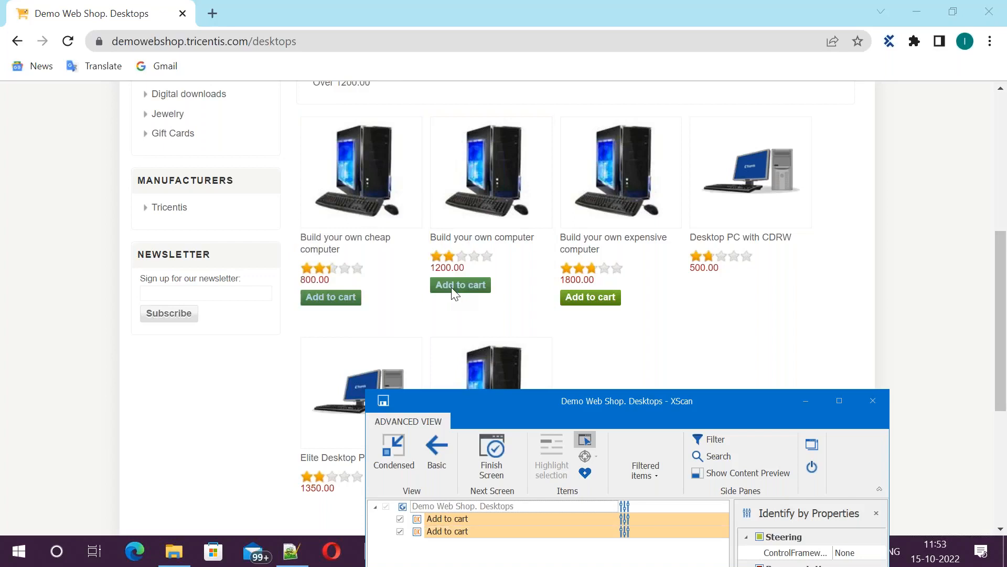
pyautogui.click(597, 295)
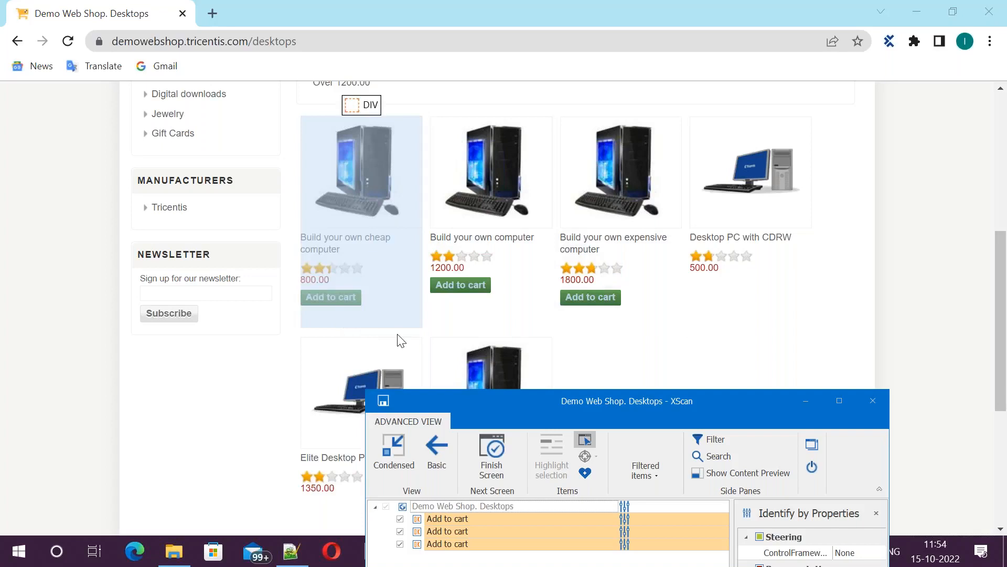
pyautogui.click(839, 401)
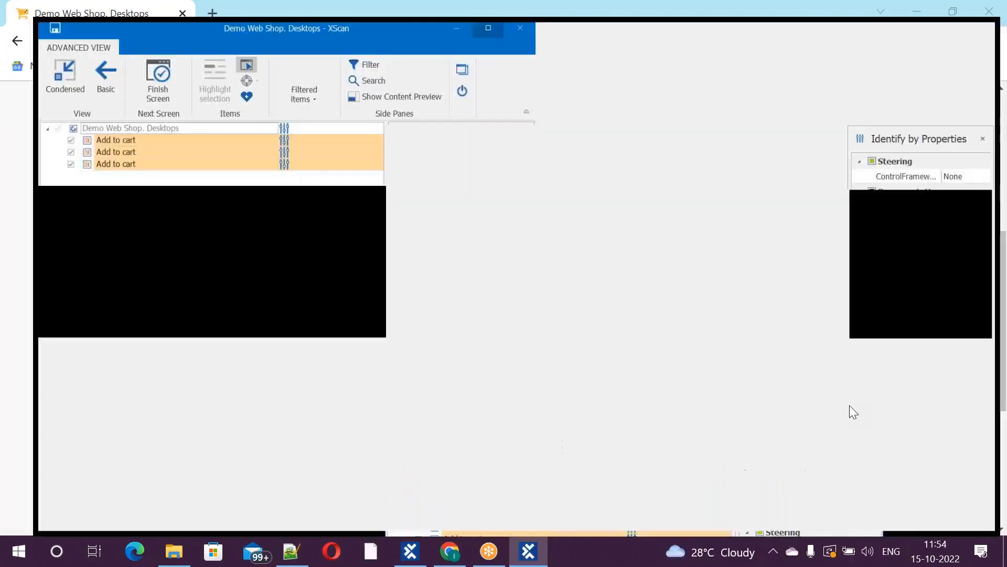
pyautogui.click(241, 59)
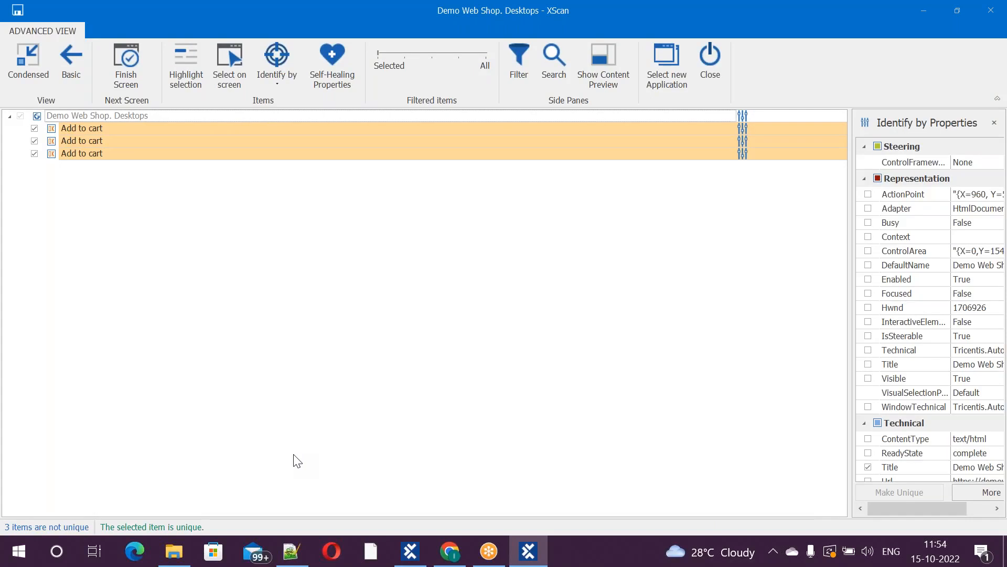
# Step: Review the Identify By Index notes in Notepad++ and return to XScan
pyautogui.hotkey('alt', 'Tab')
pyautogui.hotkey('alt', 'Tab')
pyautogui.hotkey('alt', 'Tab')
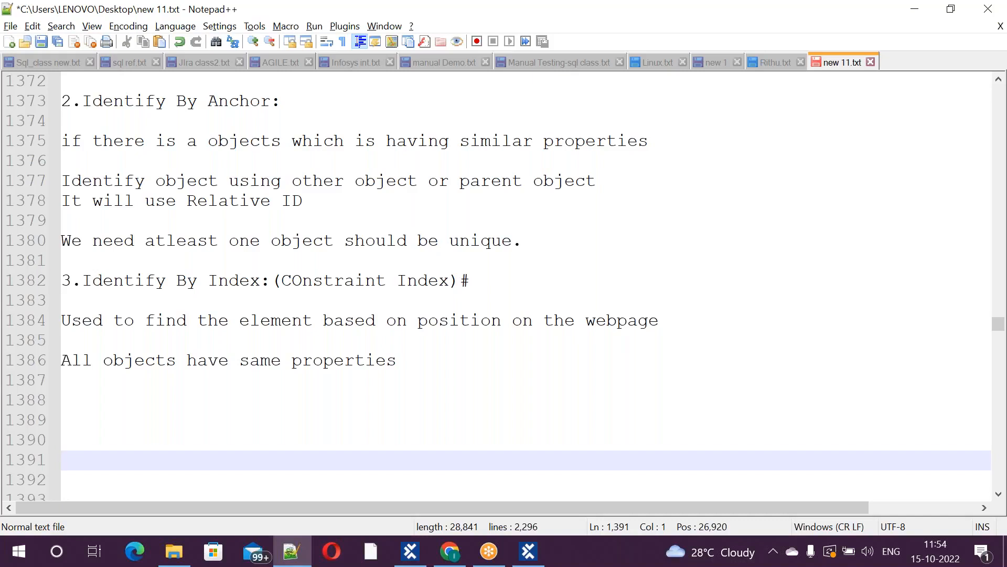
pyautogui.hotkey('alt', 'Tab')
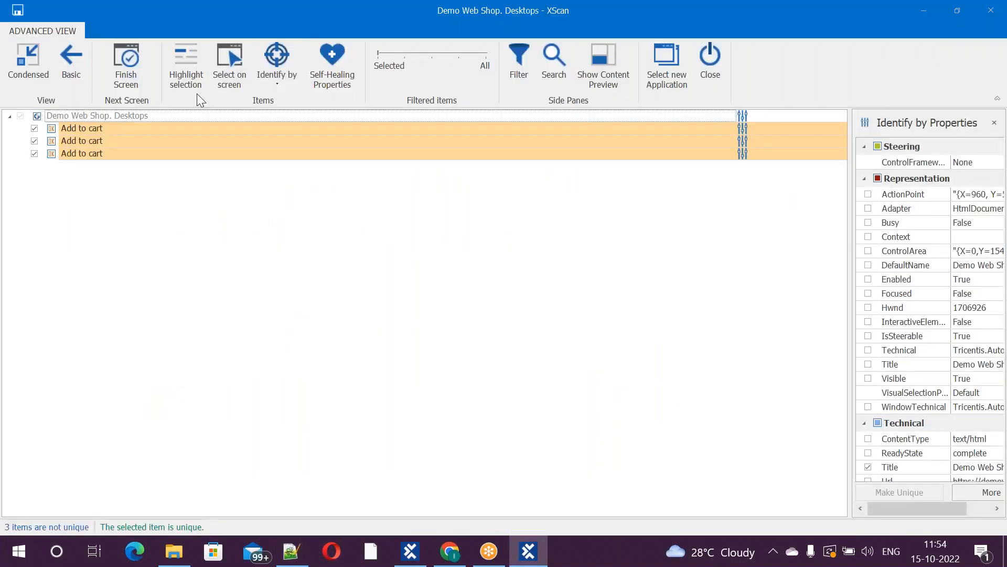
# Step: Display the Identify by Index settings for the first scanned Add to cart button
pyautogui.click(279, 83)
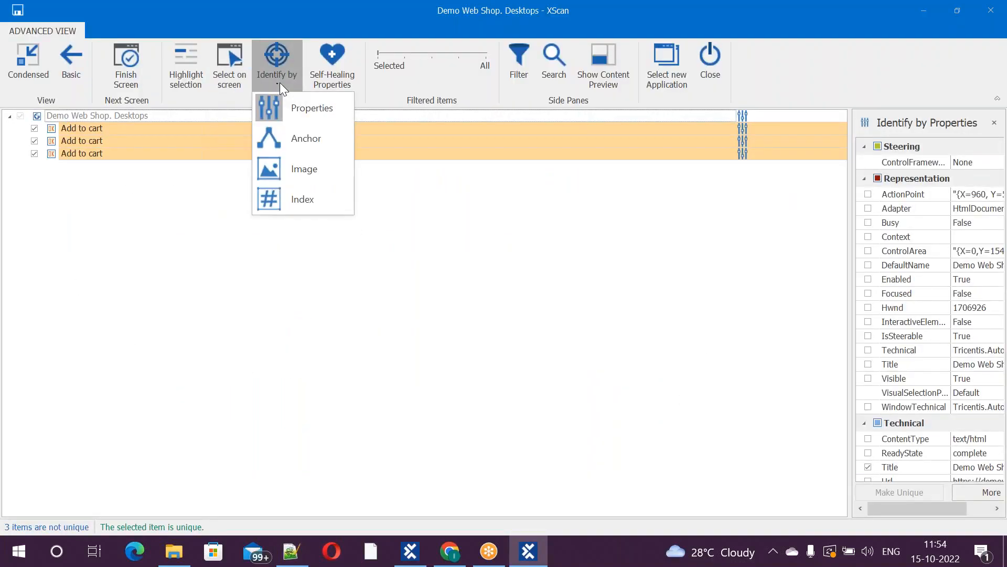
pyautogui.click(311, 200)
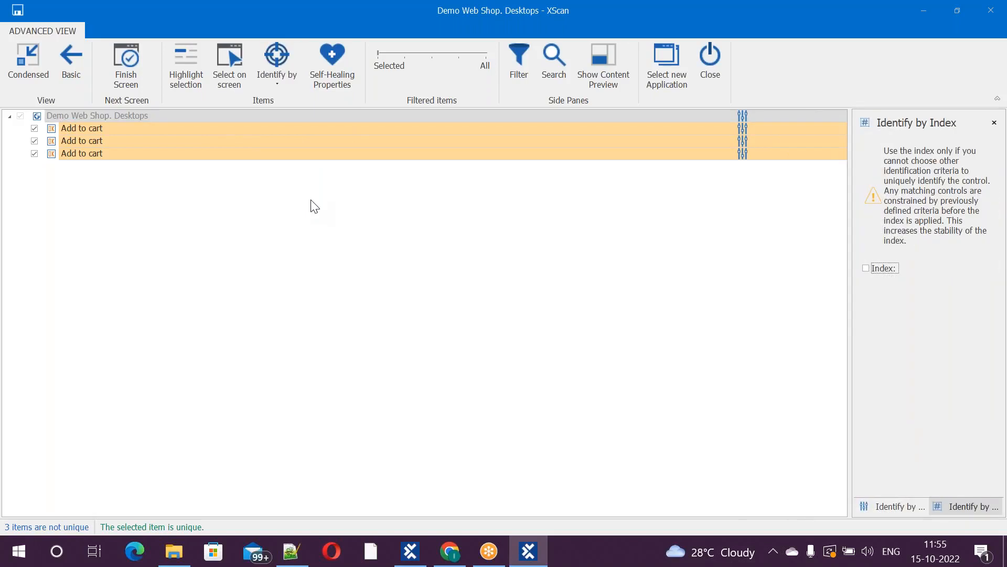
pyautogui.click(503, 263)
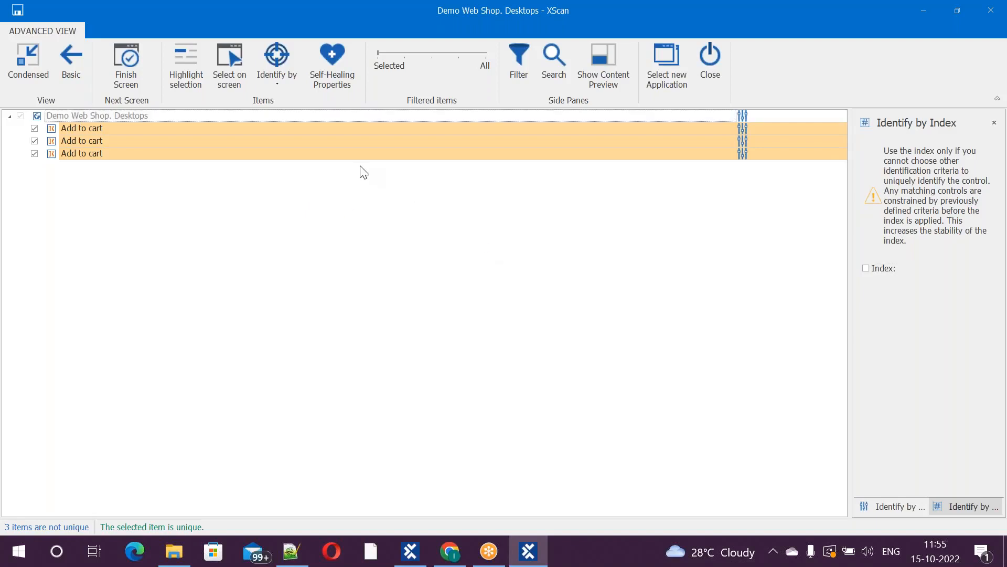
pyautogui.click(308, 128)
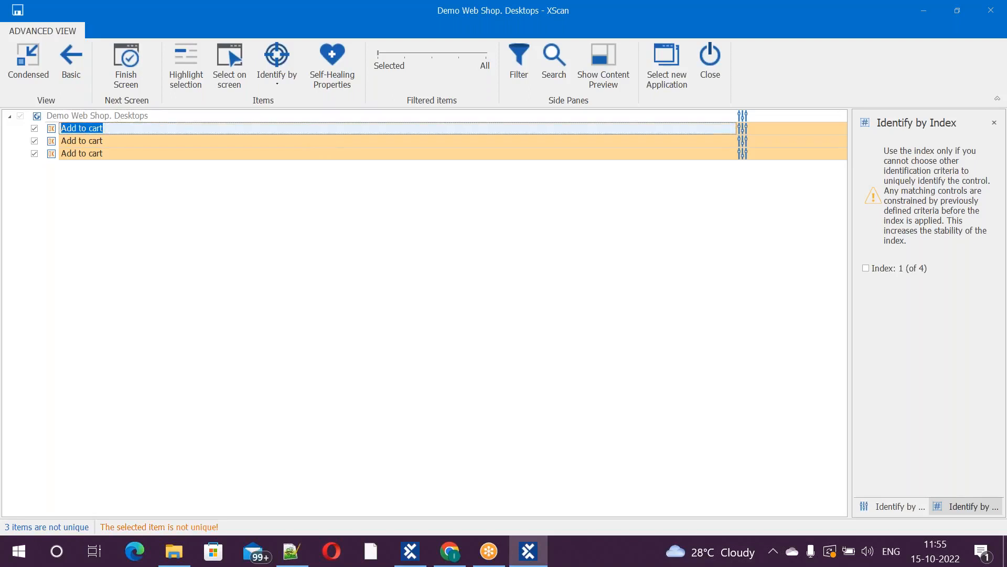
pyautogui.click(279, 80)
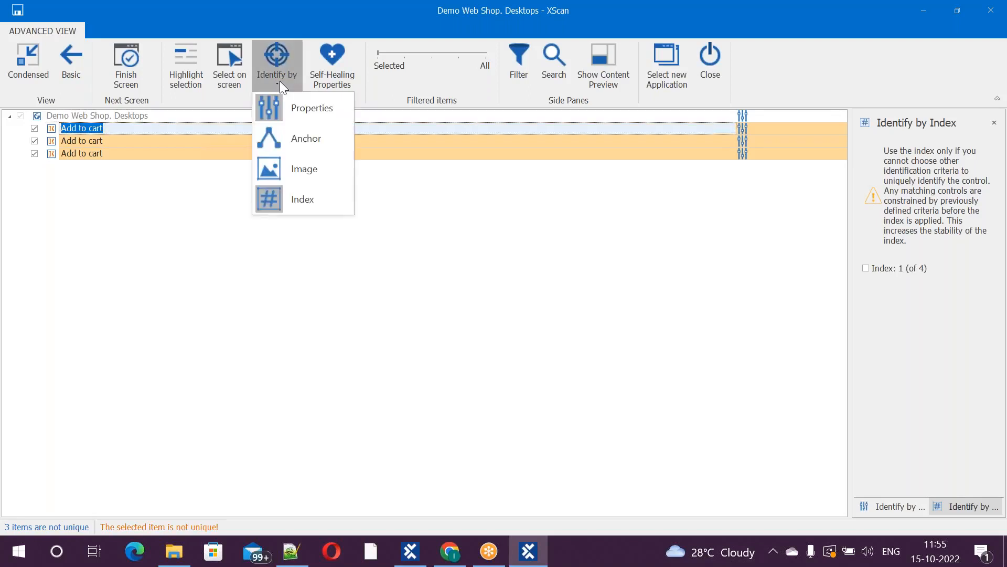
pyautogui.click(294, 197)
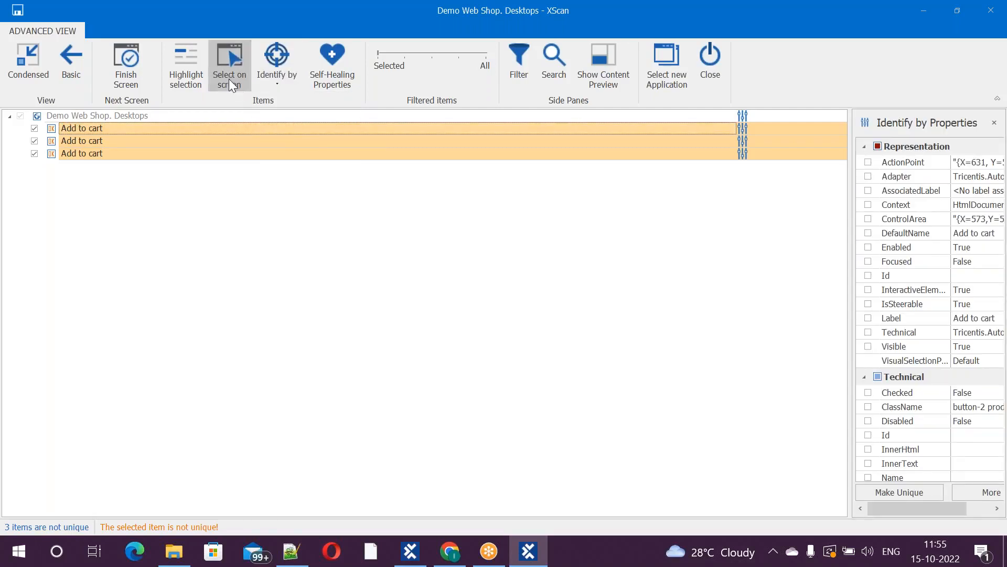
pyautogui.click(184, 130)
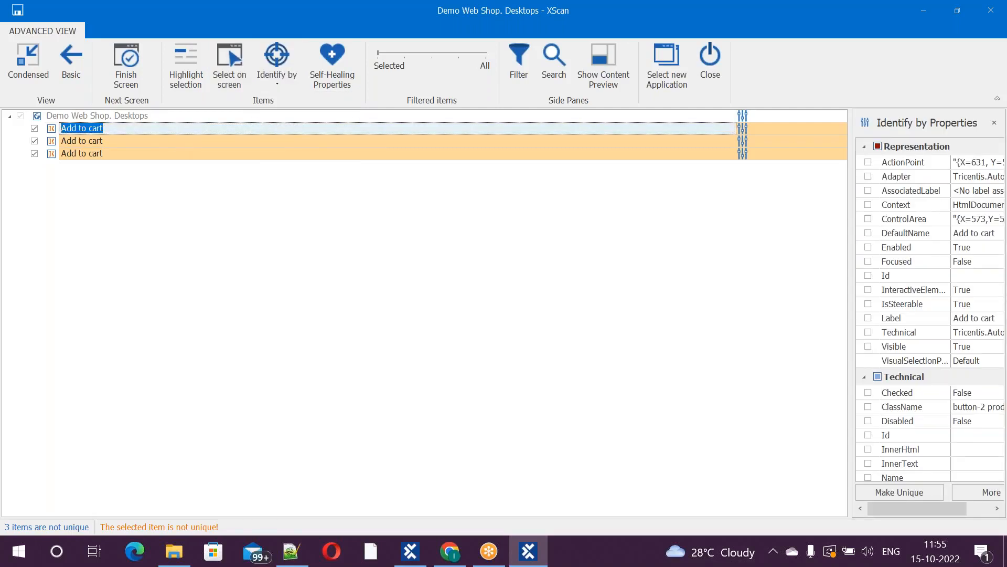
pyautogui.click(275, 77)
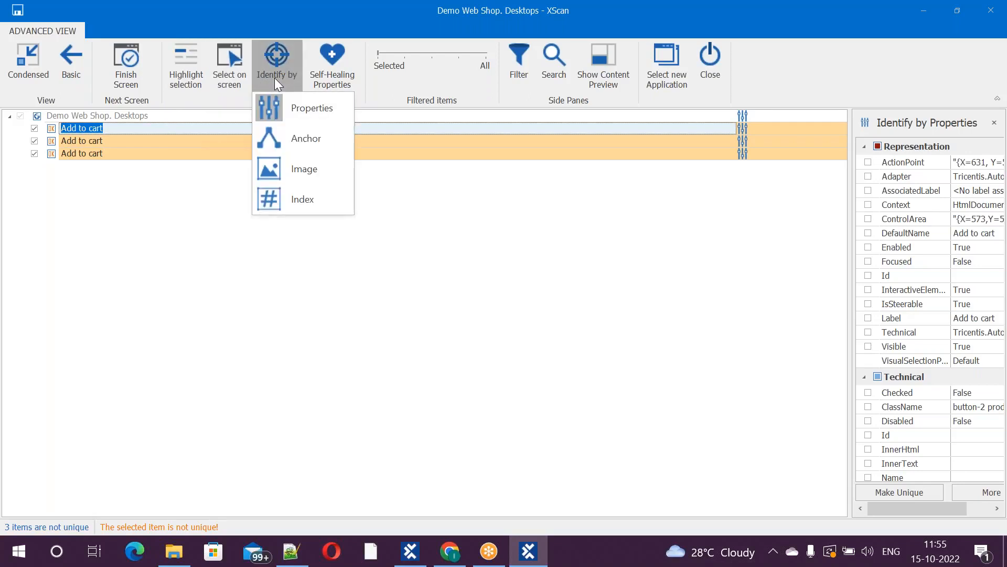
pyautogui.click(303, 192)
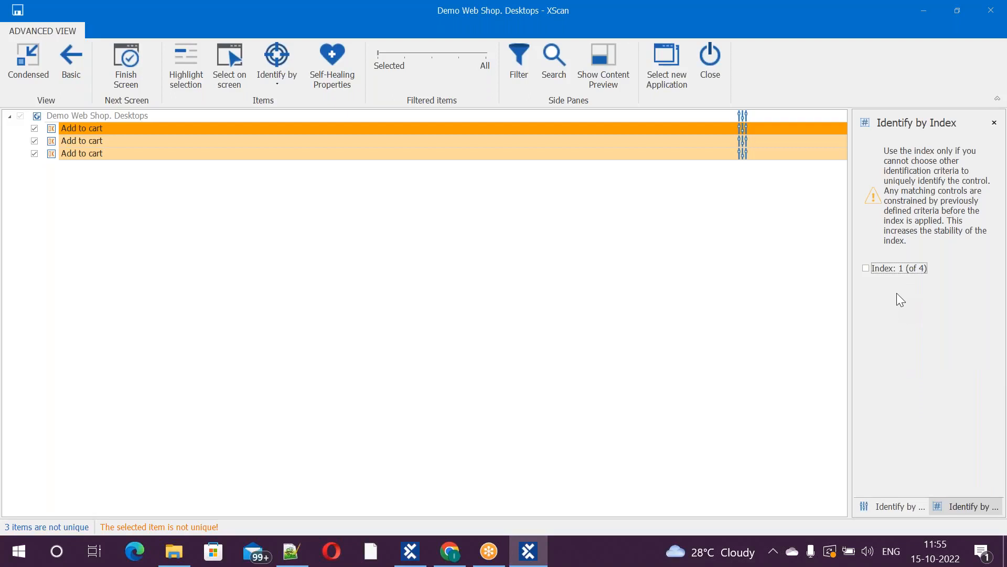
# Step: Check the Add to cart buttons' order on the Desktops page and enable index 1 as identification for the first scanned button
pyautogui.hotkey('alt', 'Tab')
pyautogui.hotkey('alt', 'Tab')
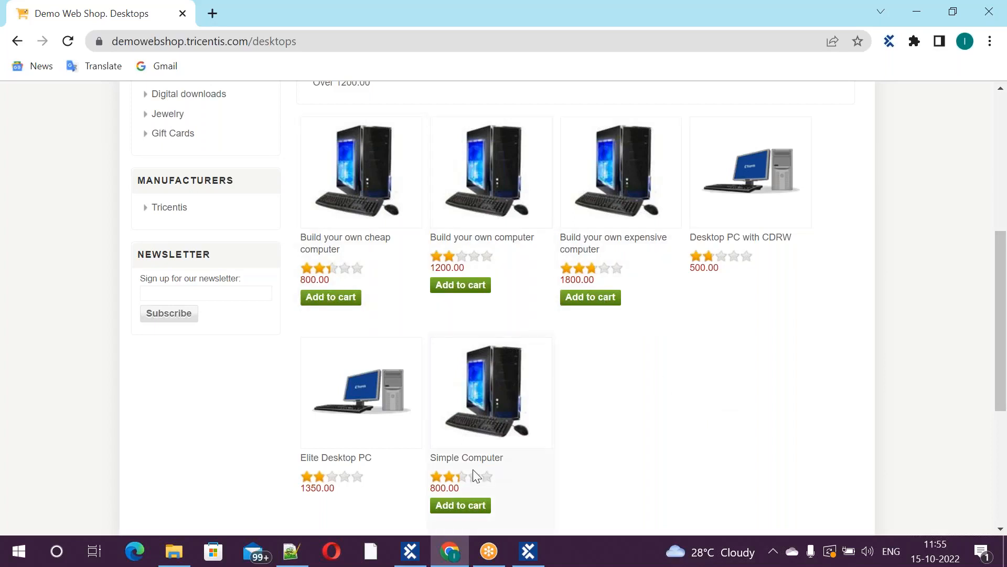
pyautogui.hotkey('alt', 'Tab')
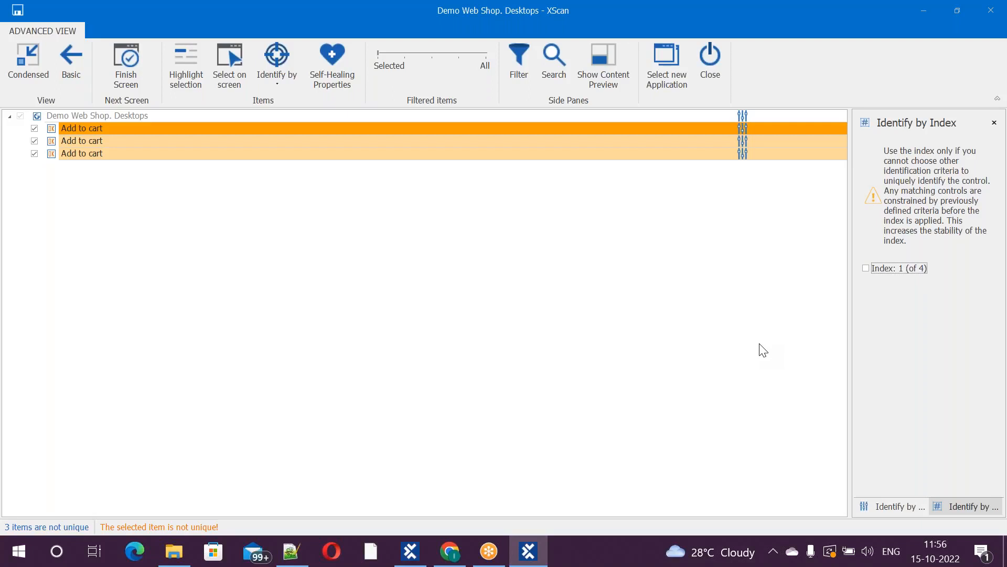
pyautogui.click(865, 268)
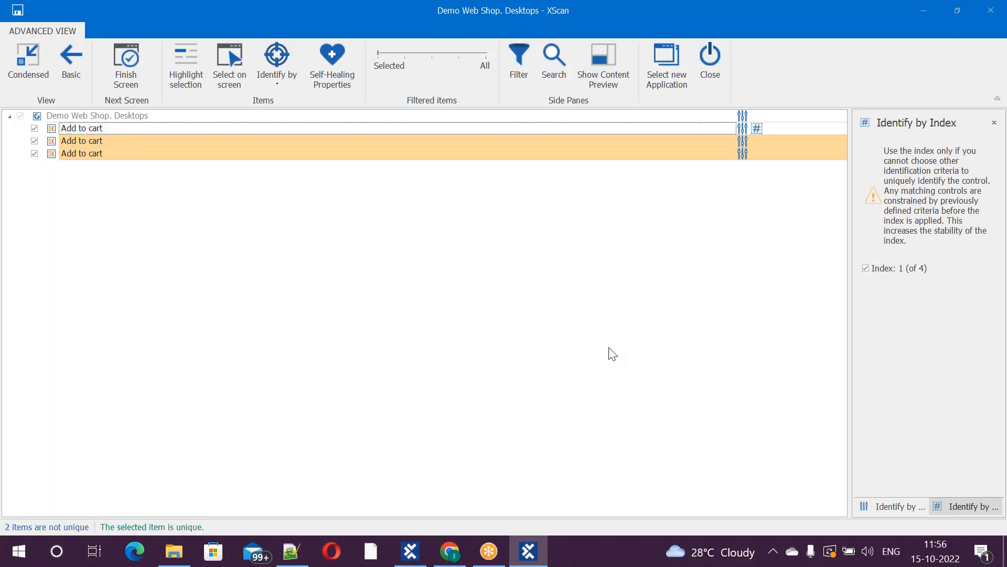
pyautogui.moveTo(758, 129)
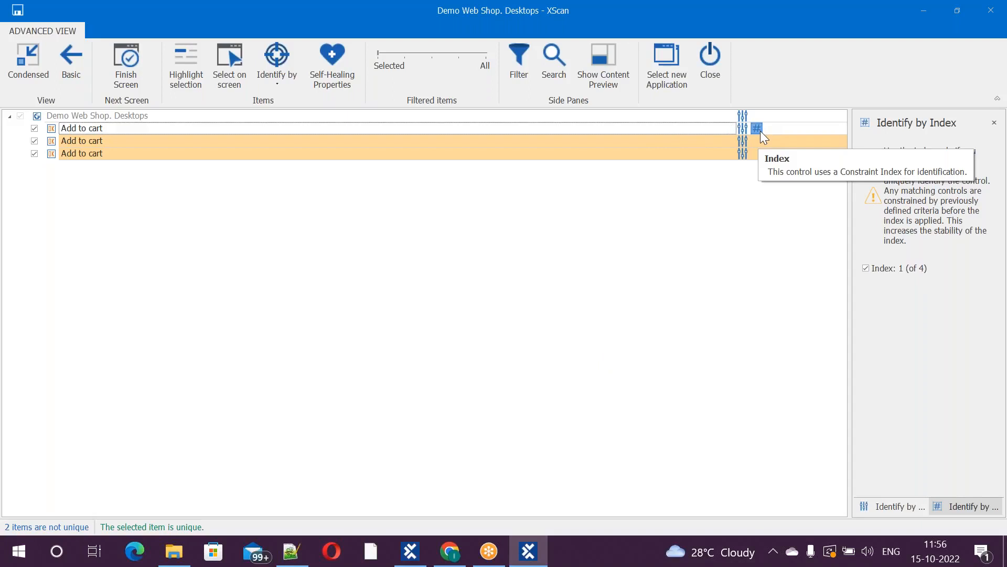
# Step: Recheck the Desktops page, display the Identify by Index settings for the second scanned Add to cart button, and enable index 2
pyautogui.hotkey('alt', 'Tab')
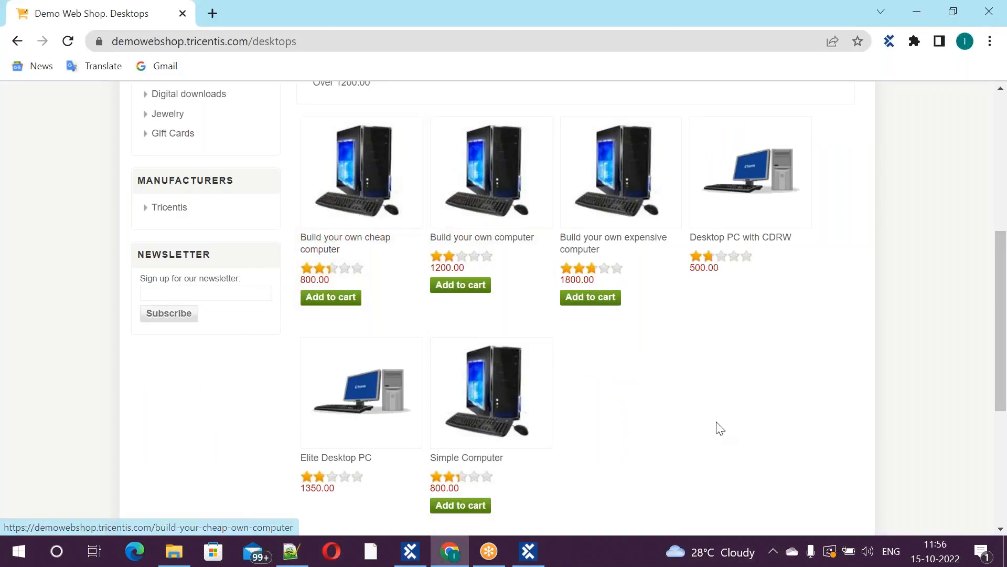
pyautogui.hotkey('alt', 'Tab')
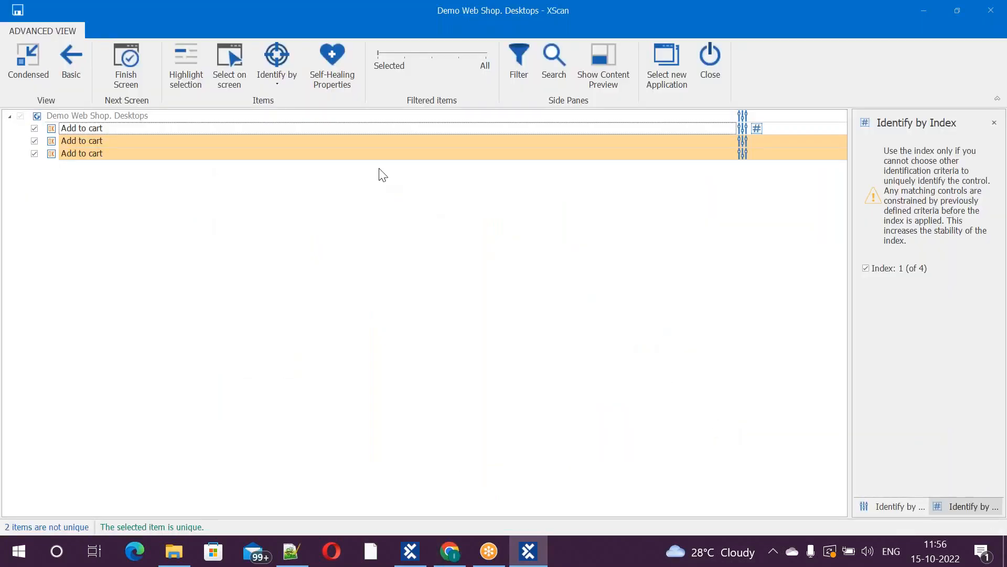
pyautogui.click(363, 143)
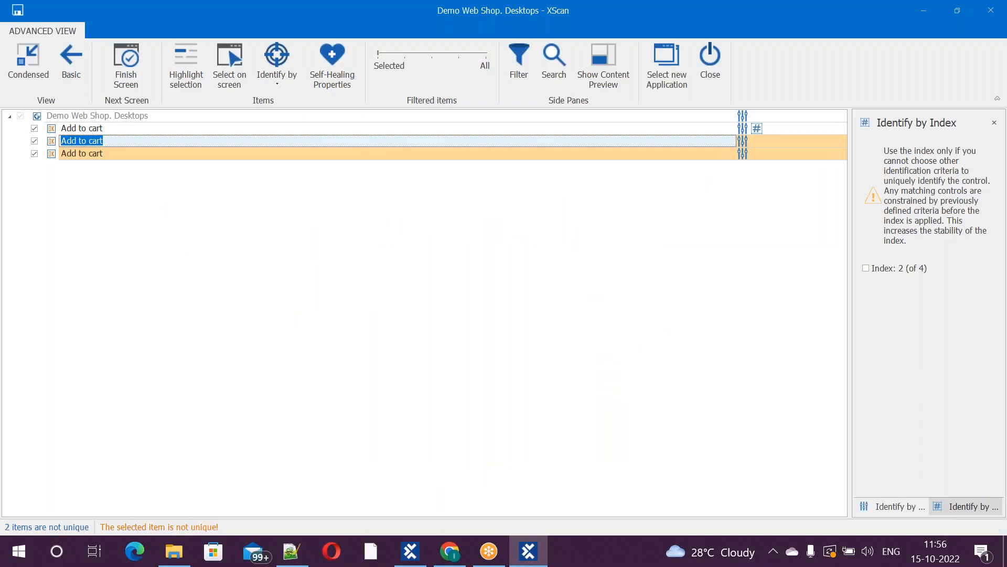
pyautogui.click(278, 85)
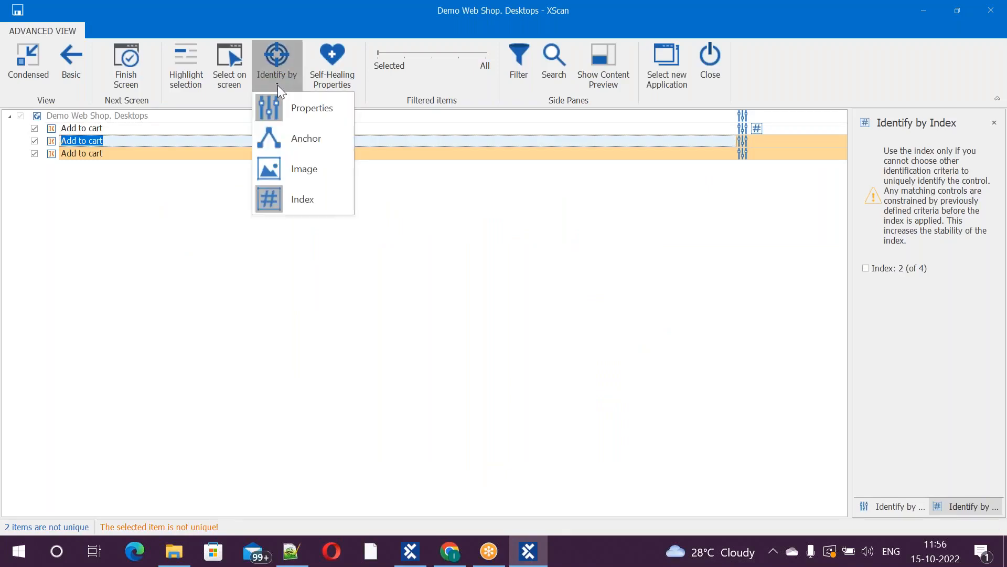
pyautogui.click(303, 197)
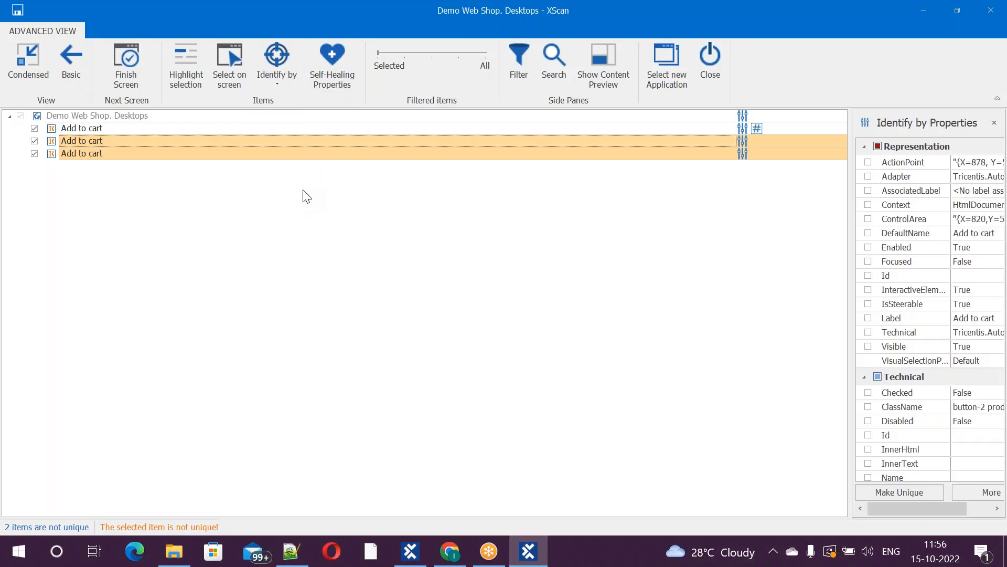
pyautogui.click(282, 84)
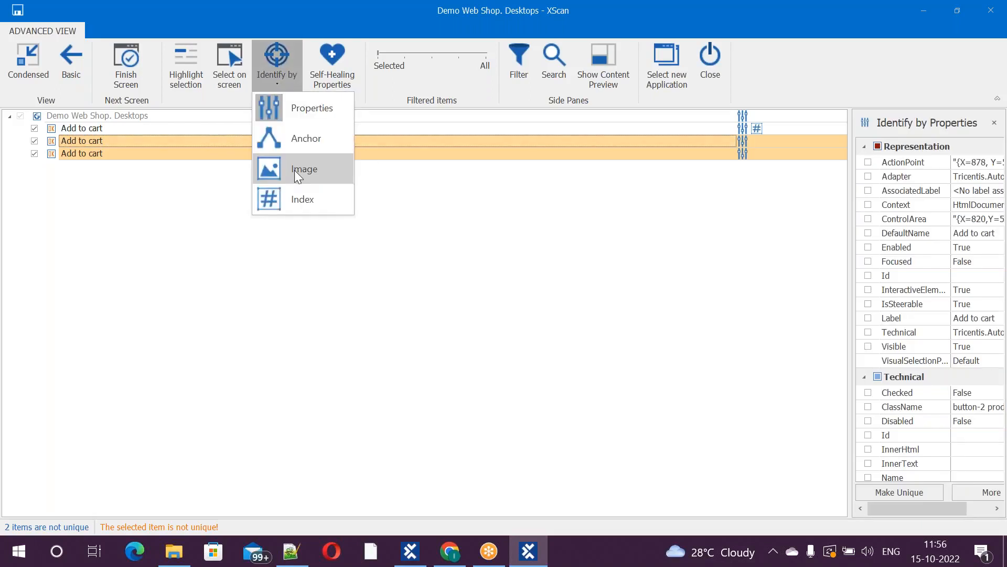
pyautogui.click(304, 198)
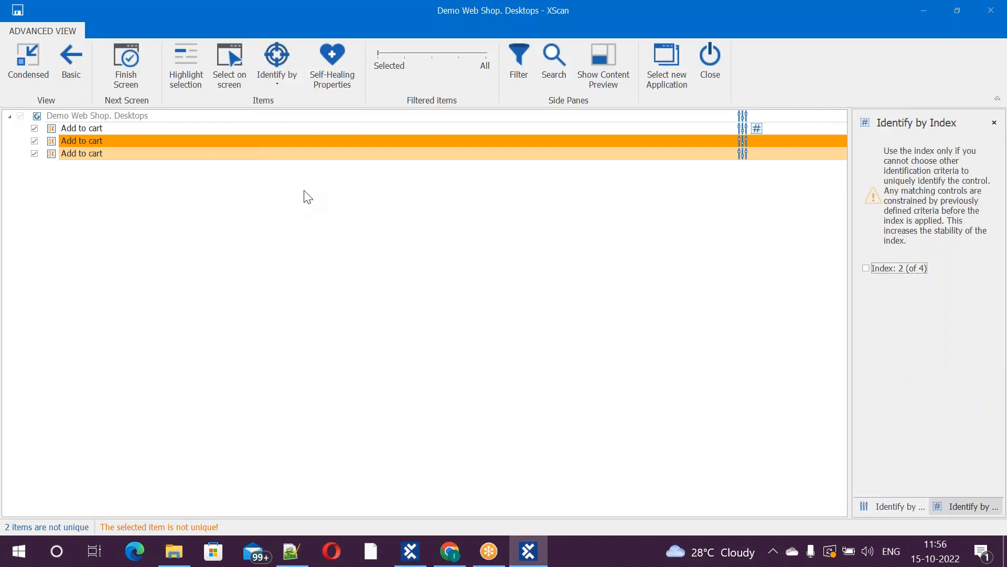
pyautogui.click(866, 268)
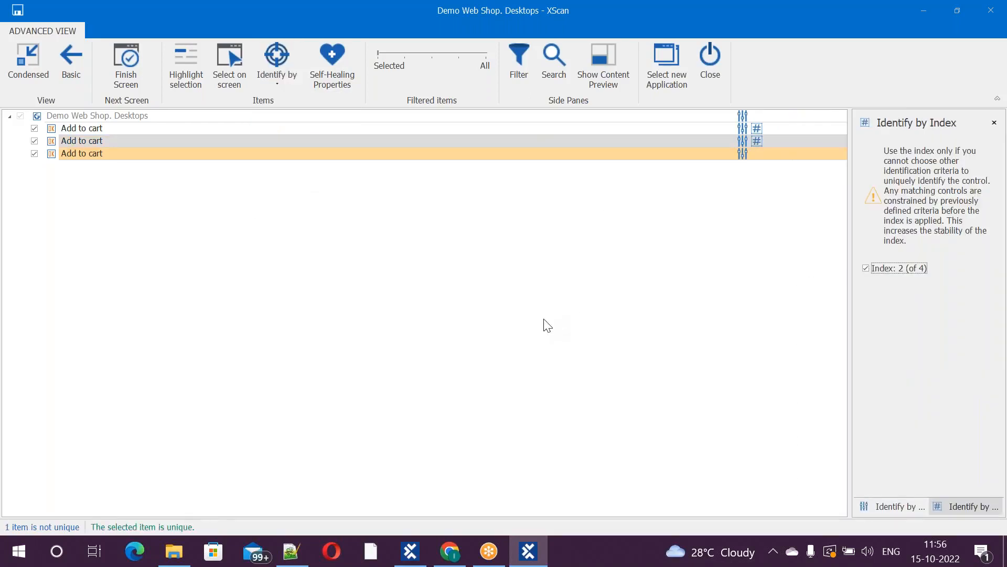
# Step: Enable index 3 as identification for the third scanned Add to cart button and save the scanned module
pyautogui.click(317, 153)
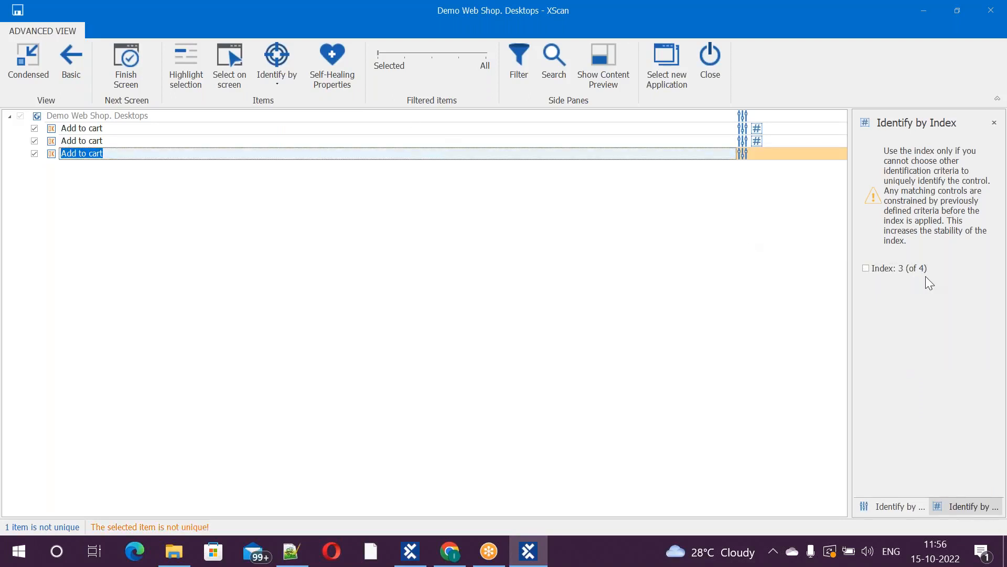
pyautogui.click(867, 268)
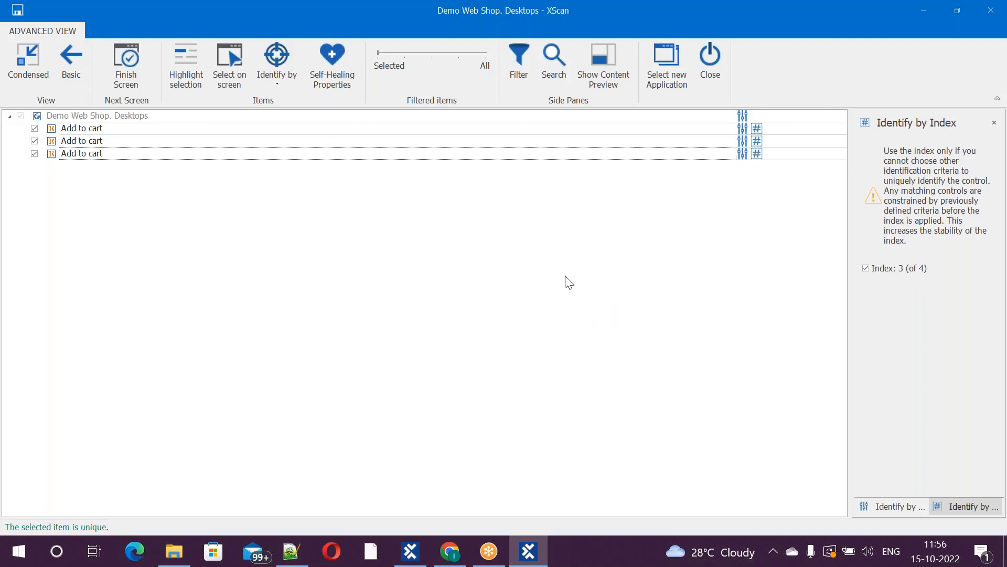
pyautogui.click(15, 15)
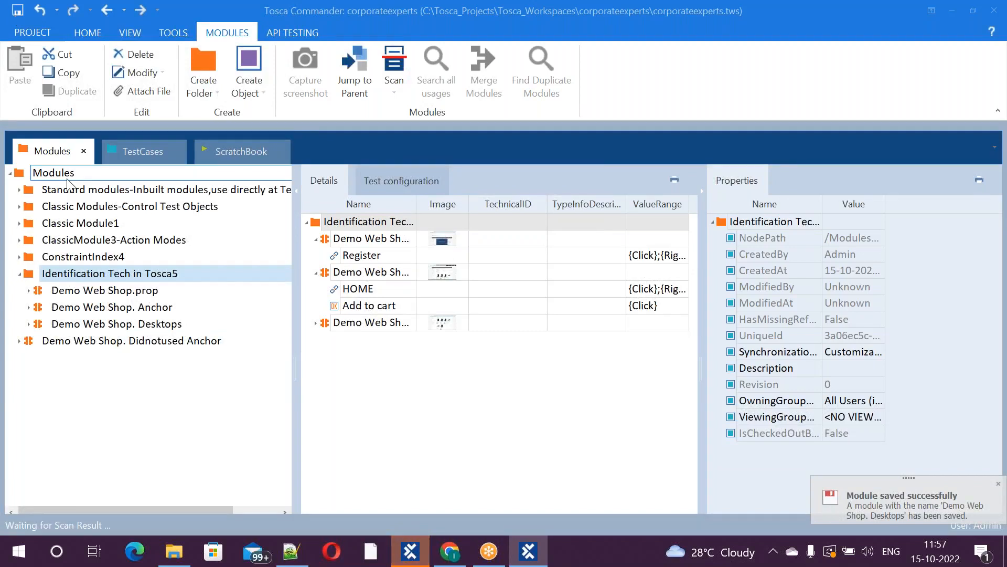
# Step: Expand the Demo Web Shop. Desktops module and compare its Add to cart attributes with the web page's buttons
pyautogui.click(29, 324)
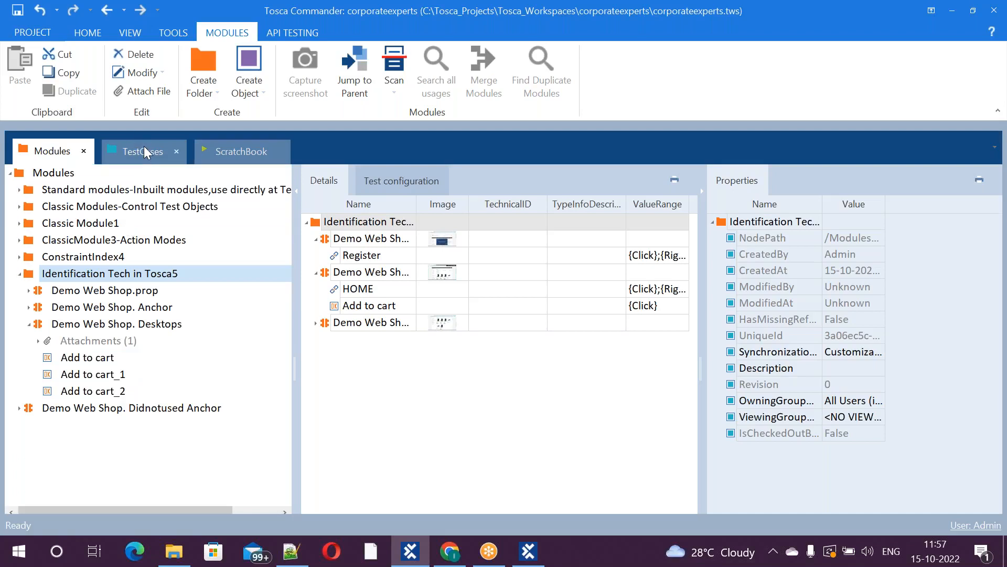
pyautogui.hotkey('alt', 'Tab')
pyautogui.hotkey('alt', 'Tab')
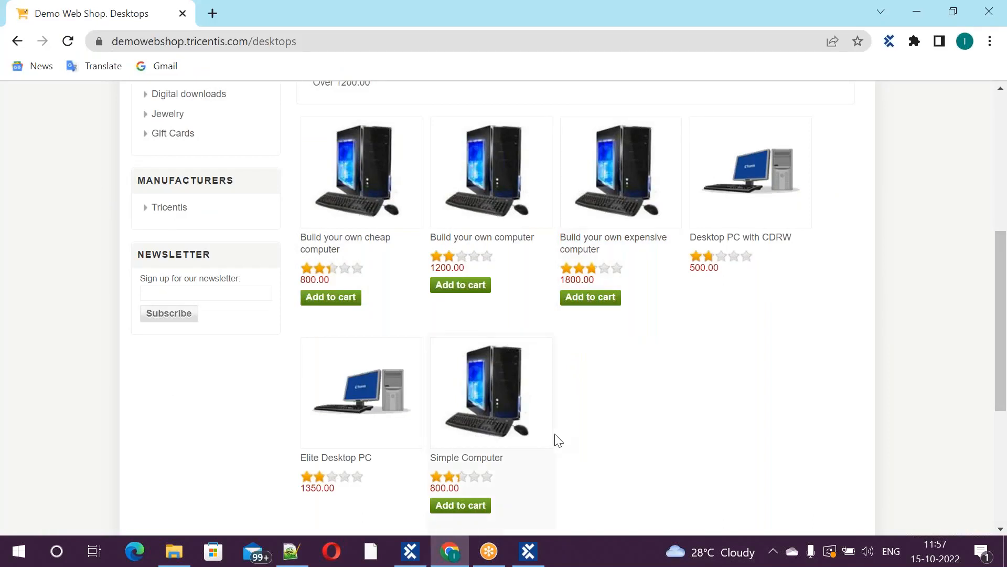
pyautogui.hotkey('alt', 'Tab')
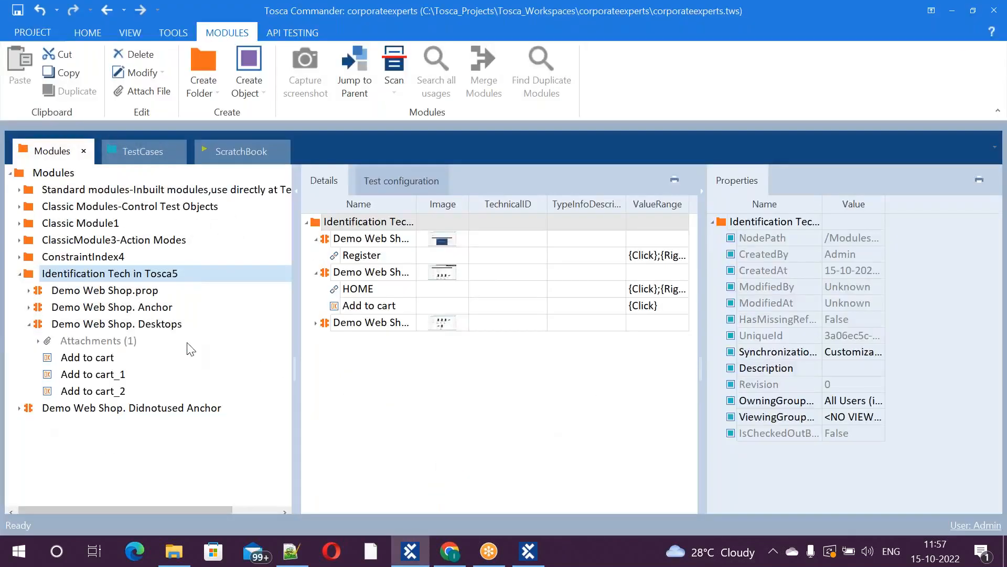
# Step: Create a test case named Identification.Index in the Identification Tech in Tosca test case folder
pyautogui.click(141, 157)
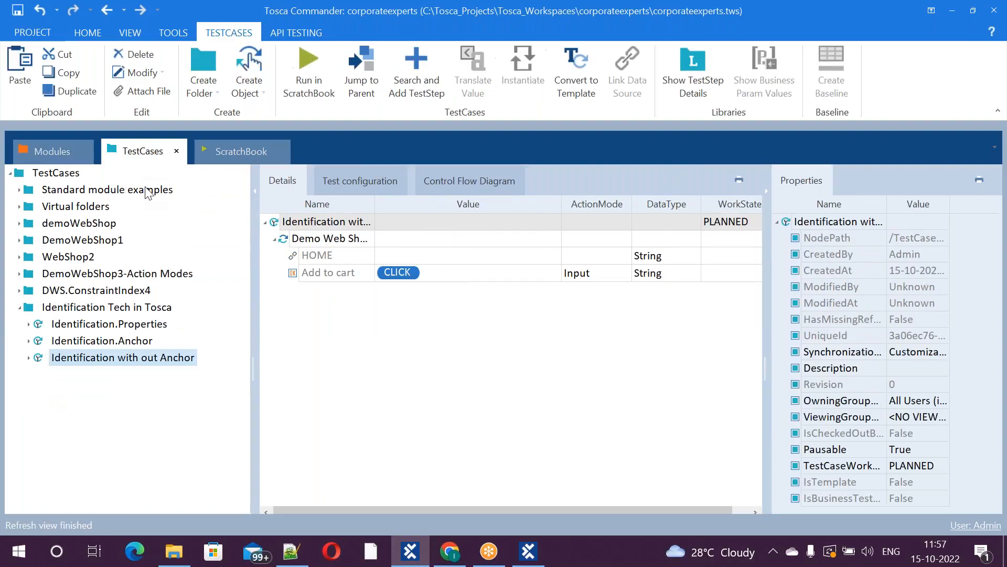
pyautogui.rightClick(69, 306)
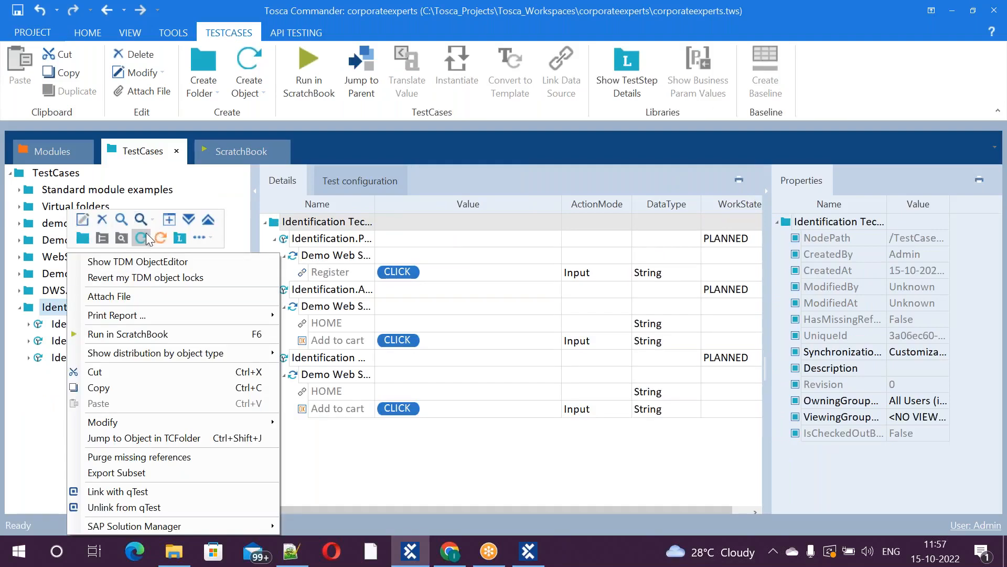
pyautogui.click(141, 238)
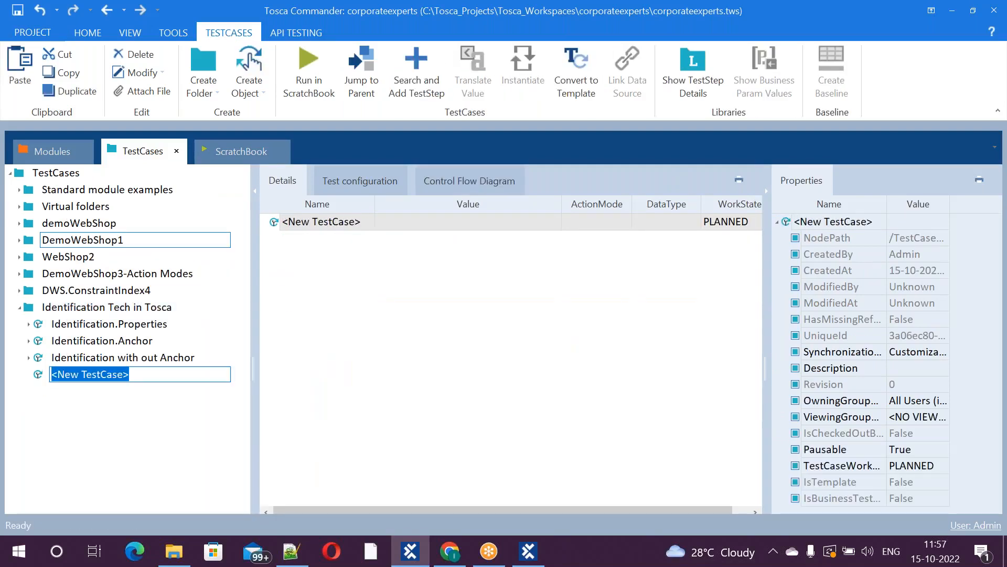
pyautogui.write('Identification.Index')
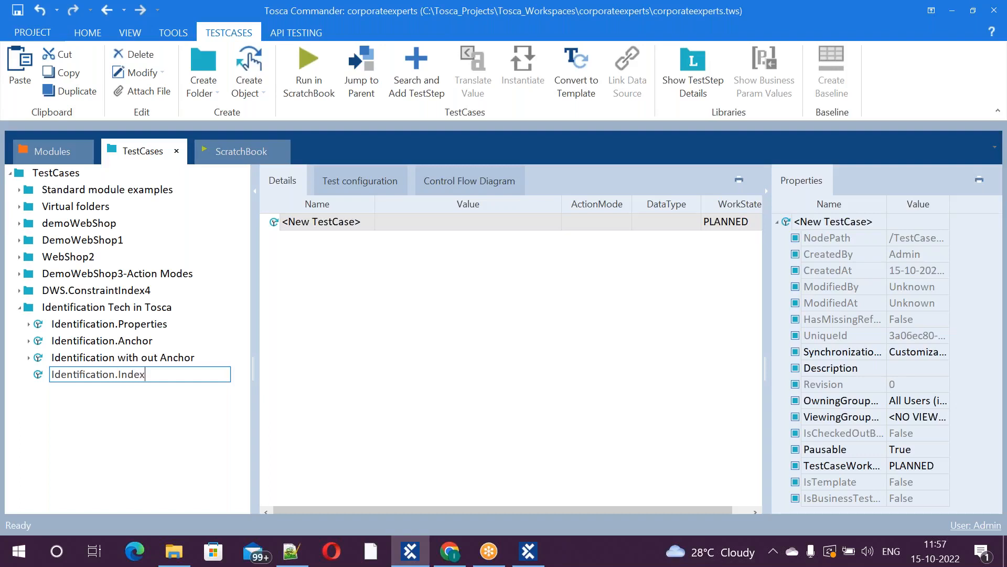
pyautogui.click(489, 377)
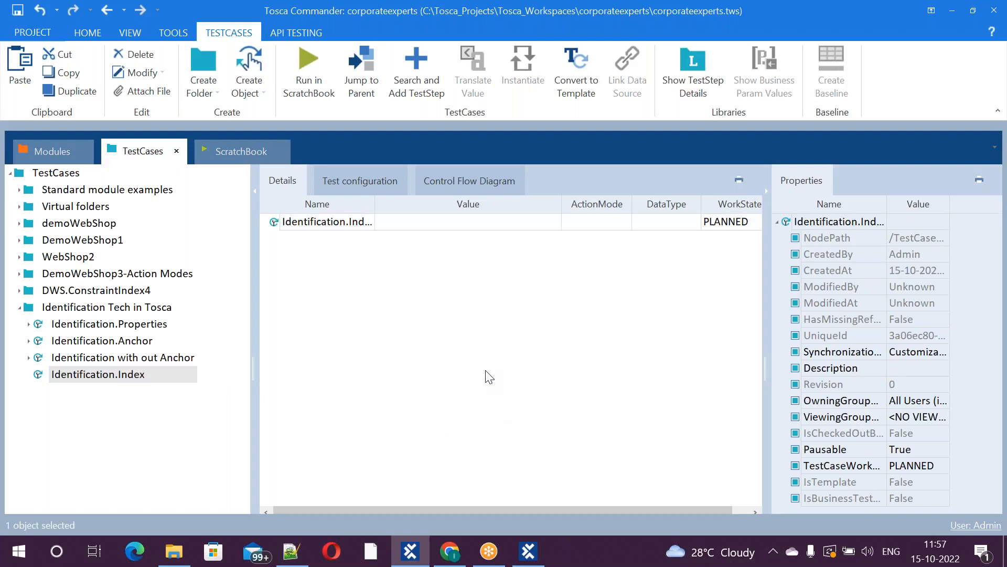
# Step: Add the Demo Web Shop. Desktops module as a test step to the Identification.Index test case and display its details
pyautogui.click(48, 152)
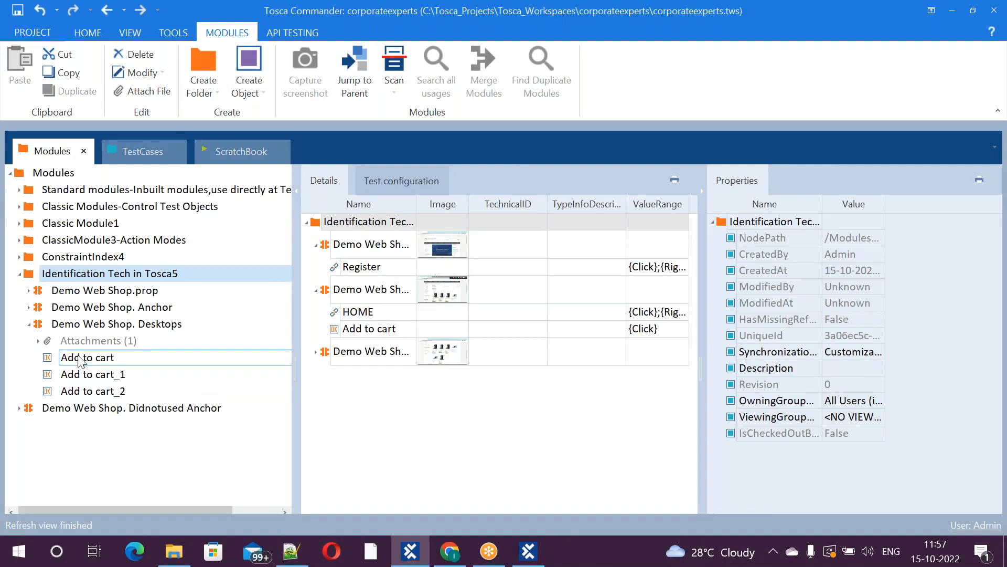
pyautogui.click(30, 326)
pyautogui.moveTo(40, 328); pyautogui.dragTo(53, 408)
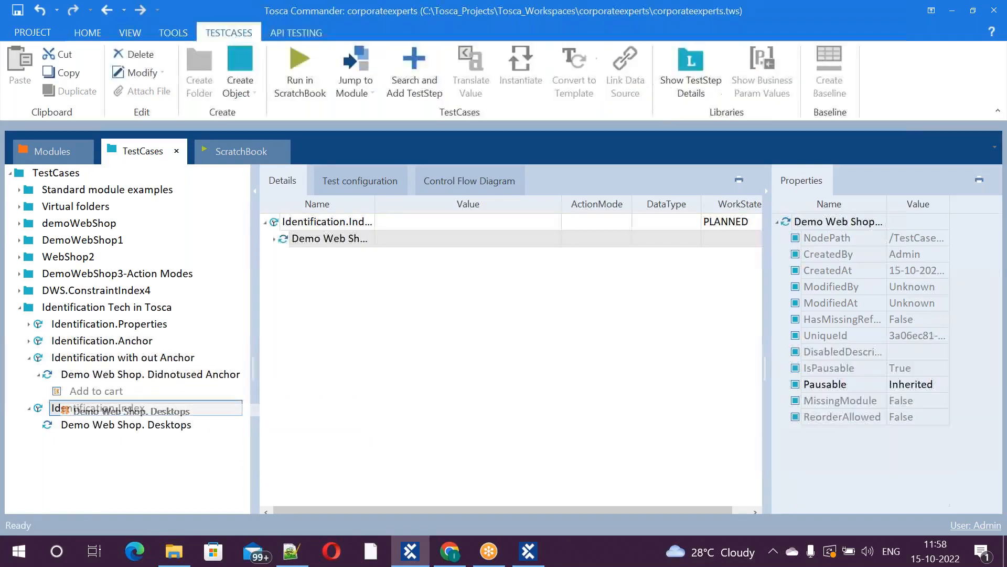
pyautogui.click(72, 427)
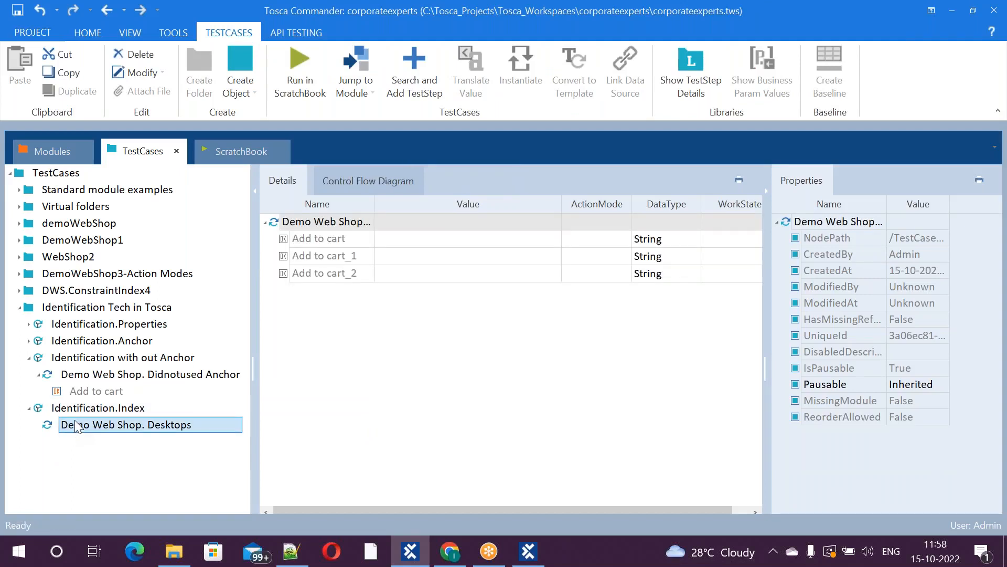
# Step: Set the value of Add to cart_2 to {Click} in the Demo Web Shop. Desktops test step
pyautogui.click(448, 273)
pyautogui.click(438, 273)
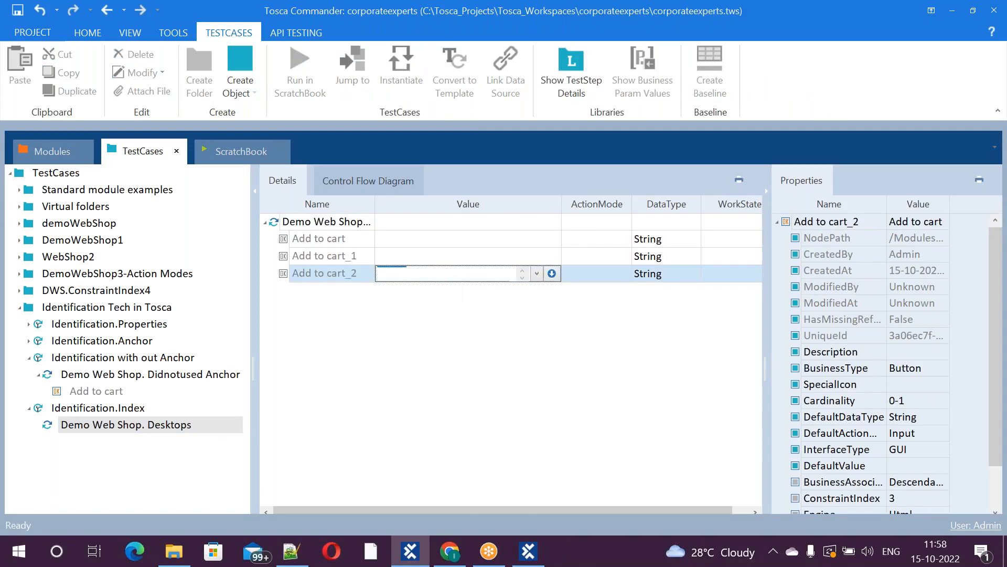
pyautogui.write('{Click')
pyautogui.press('Return')
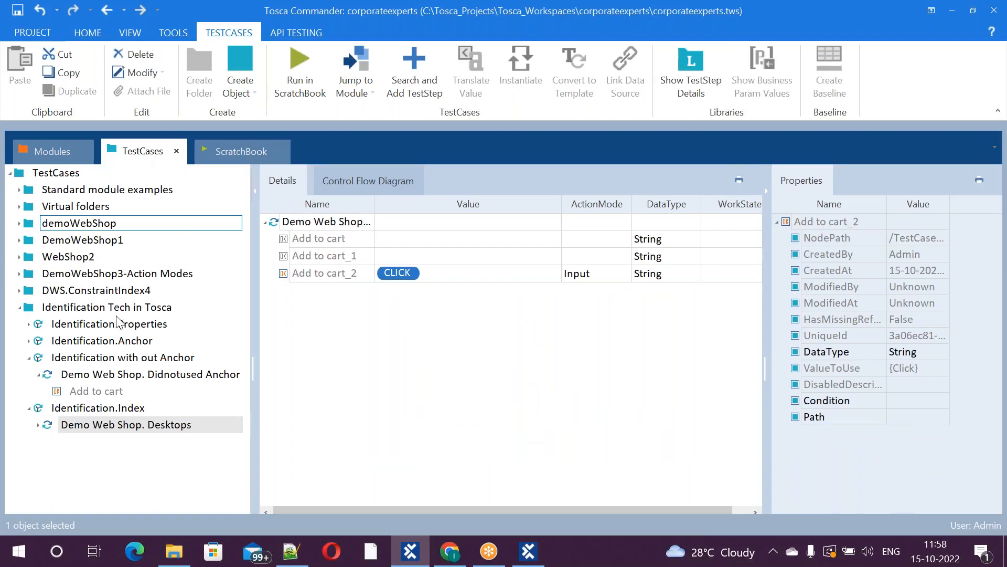
# Step: Run the Demo Web Shop. Desktops test step of Identification.Index in the ScratchBook
pyautogui.click(157, 427)
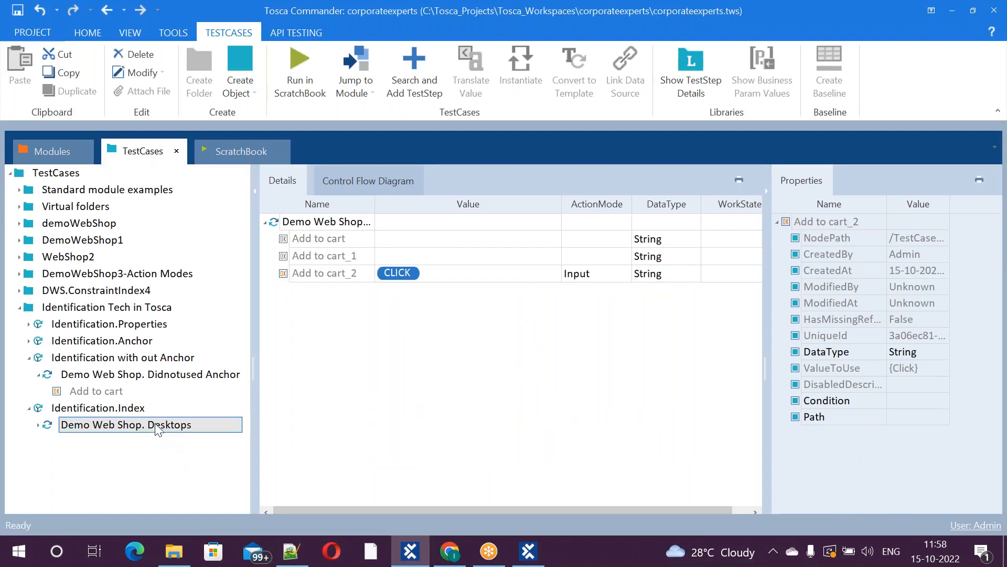
pyautogui.rightClick(158, 428)
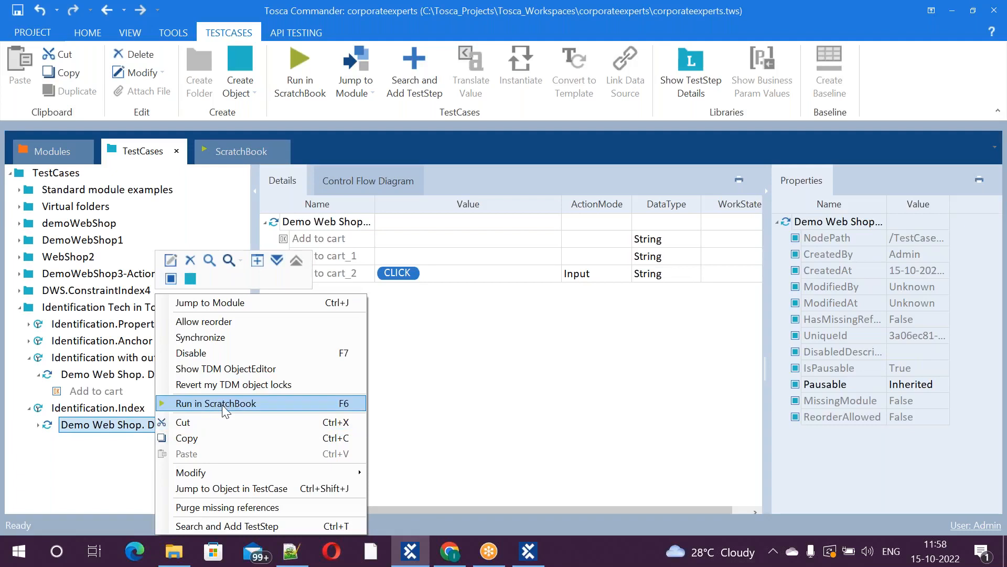
pyautogui.click(222, 405)
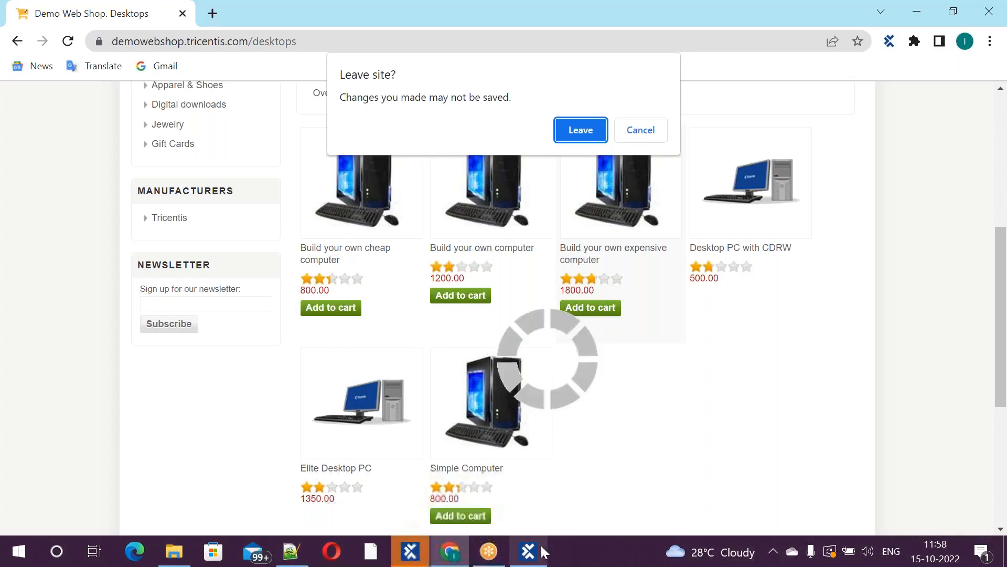
# Step: Look at XScan, cancel leaving the Desktops page in Chrome, and return to XScan
pyautogui.click(534, 557)
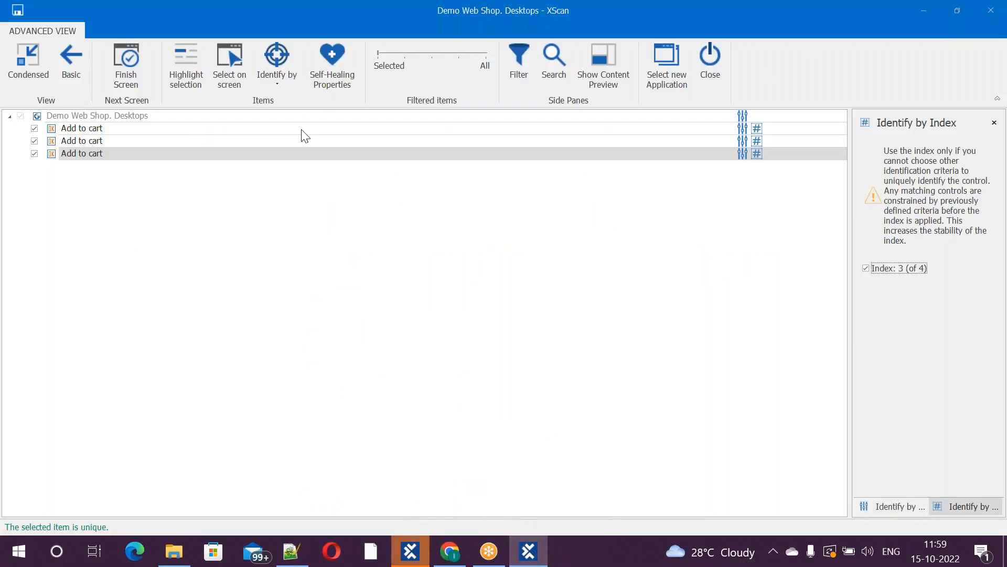
pyautogui.hotkey('alt', 'Tab')
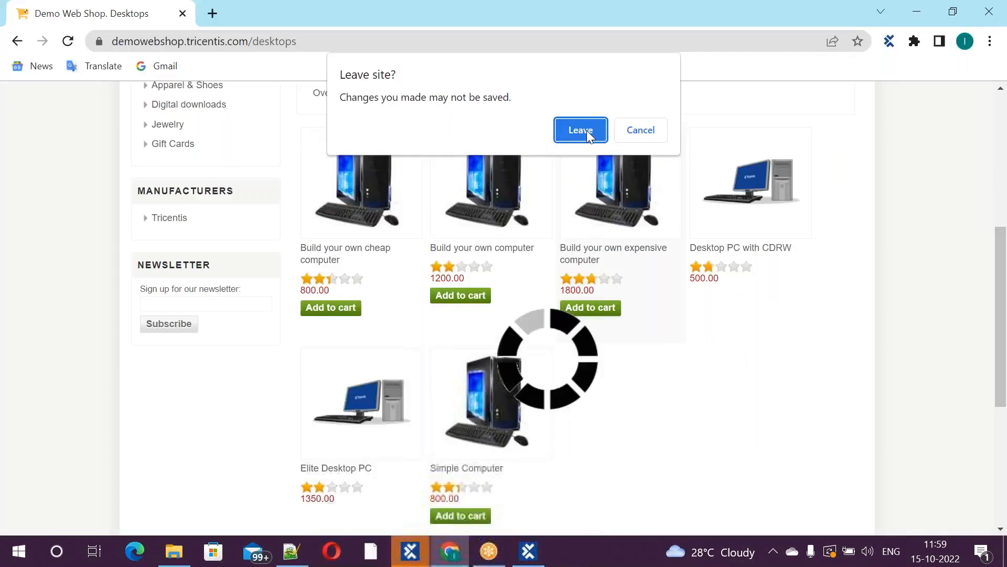
pyautogui.click(648, 136)
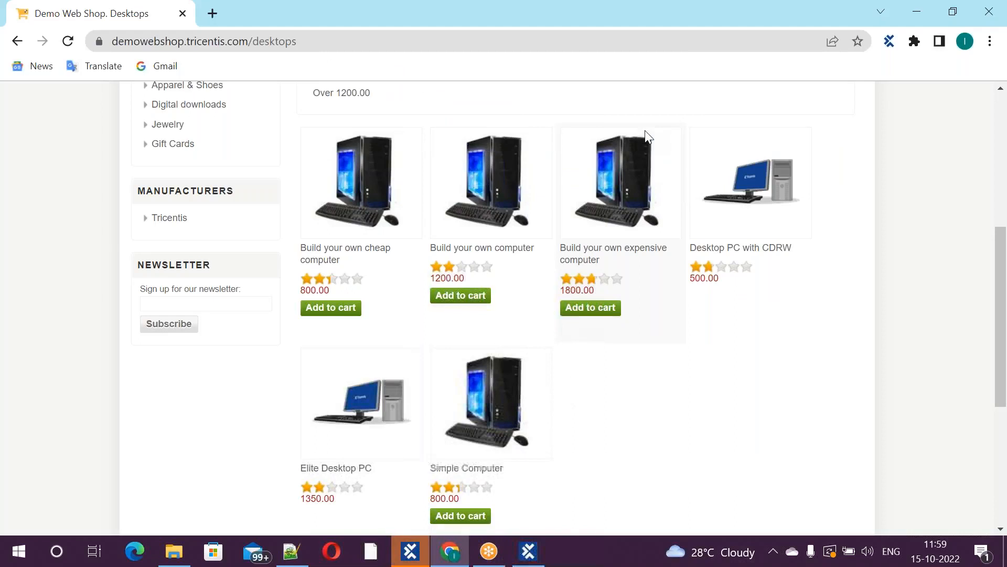
pyautogui.hotkey('alt', 'Tab')
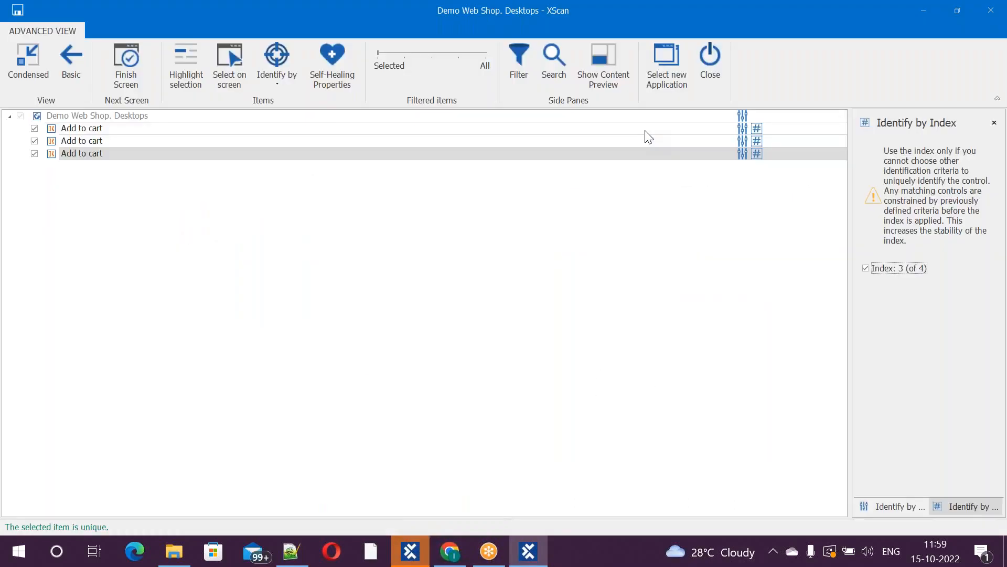
# Step: Cycle through the open windows and restore the maximized XScan window to its smaller size over the Desktops page
pyautogui.hotkey('alt', 'Tab')
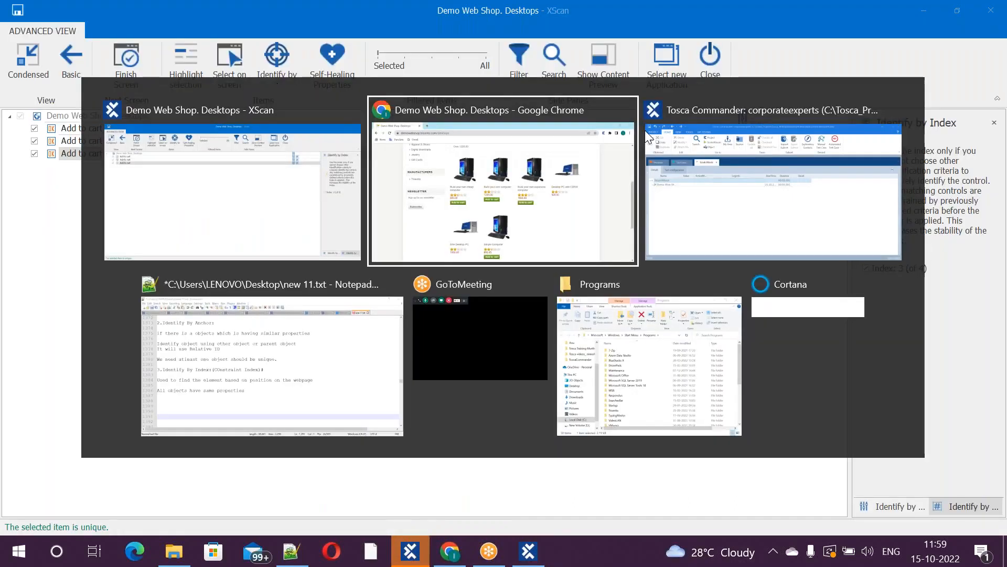
pyautogui.press('Tab')
pyautogui.press('Tab')
pyautogui.press('Tab')
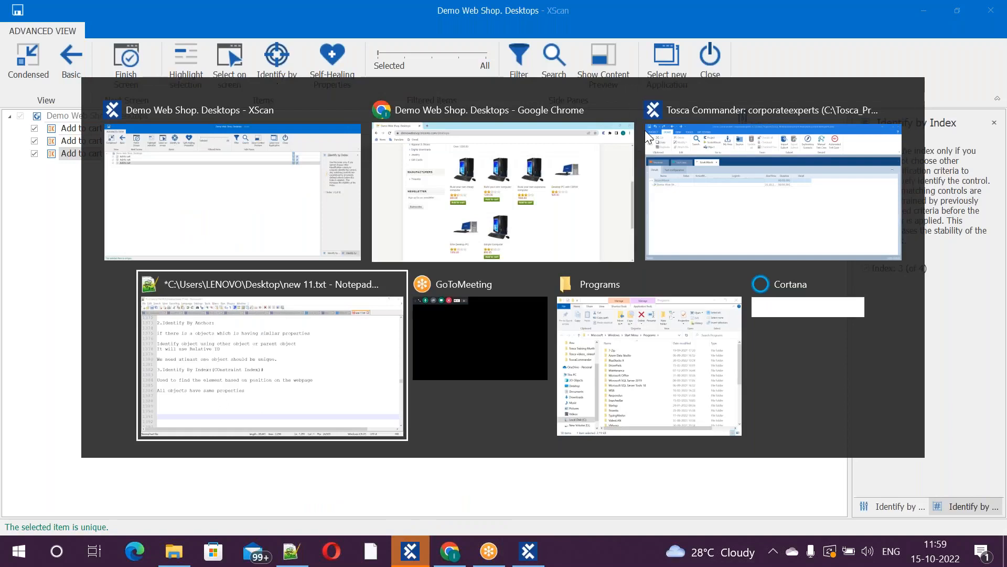
pyautogui.press('Tab')
pyautogui.press('Tab')
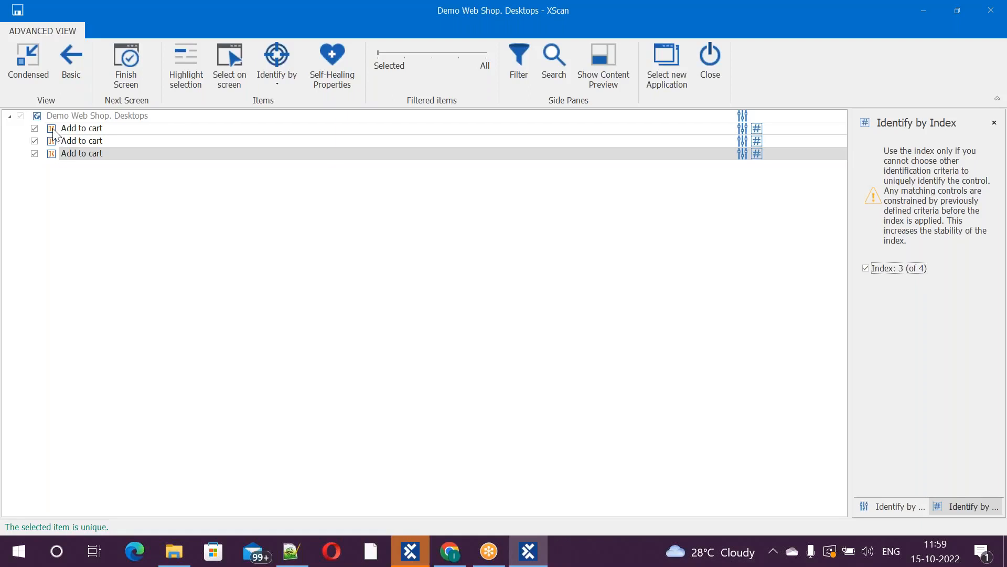
pyautogui.click(956, 10)
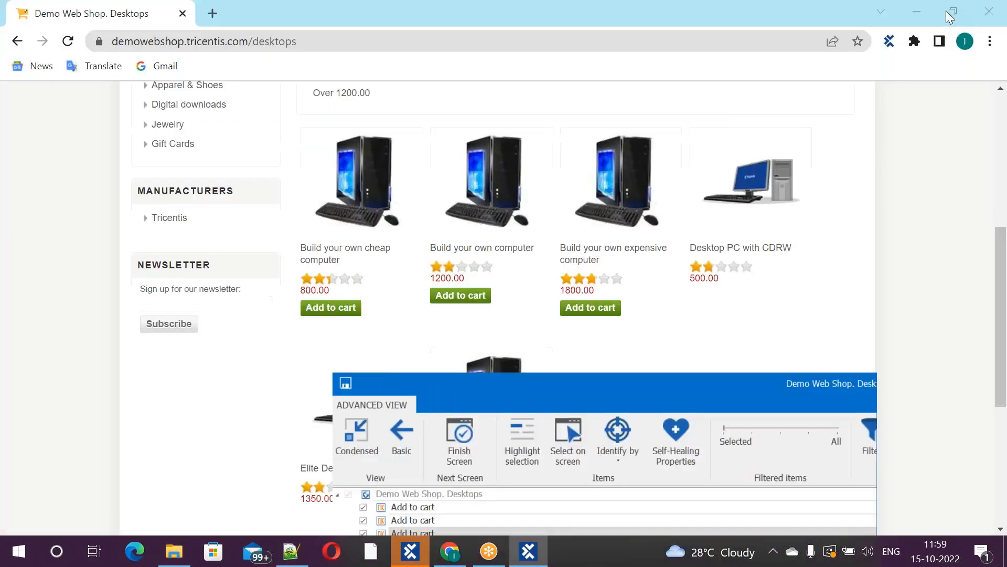
# Step: Move XScan beside the product list, try to locate the first Add to cart item on the page, and end the XScan session
pyautogui.moveTo(596, 412); pyautogui.dragTo(746, 150)
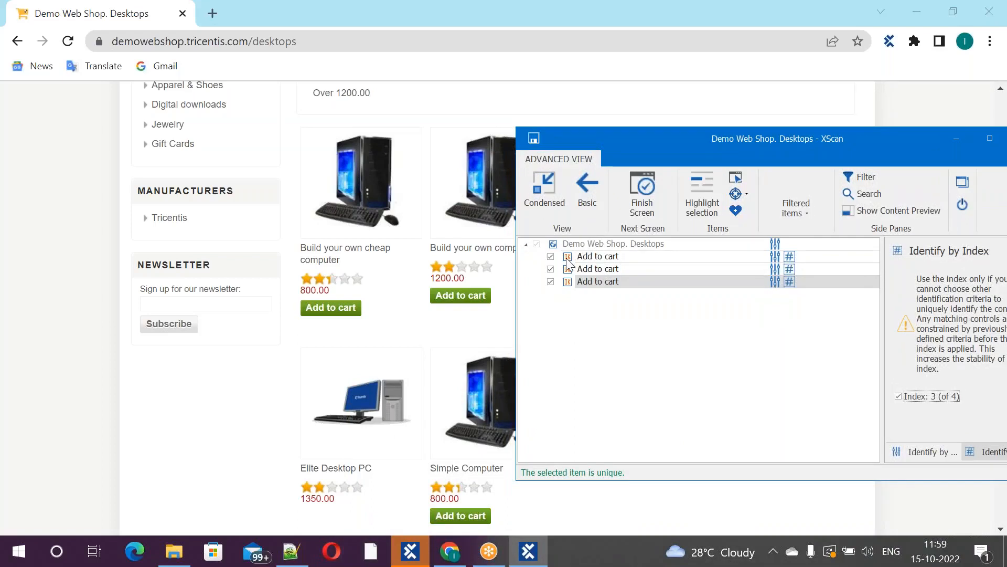
pyautogui.doubleClick(567, 258)
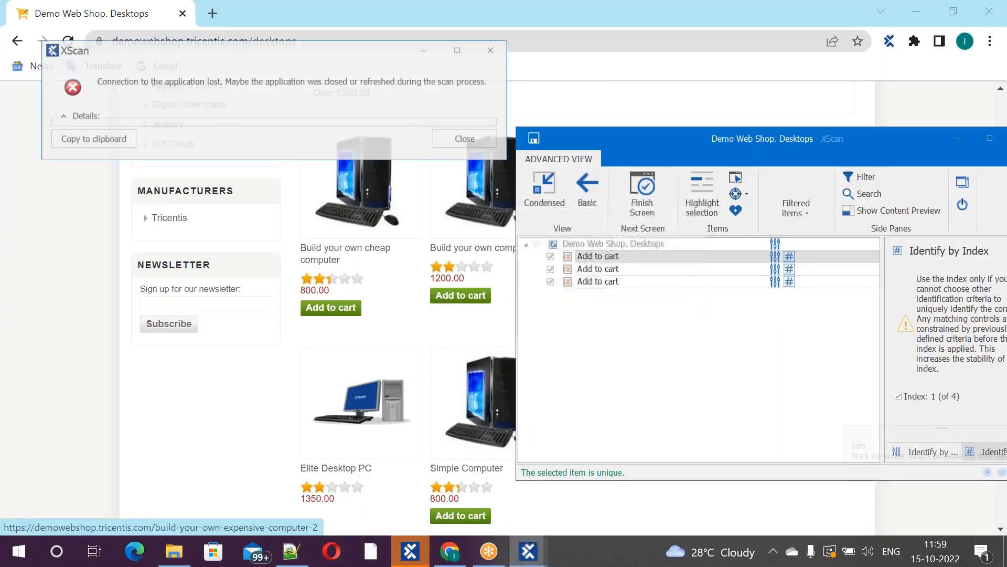
pyautogui.click(454, 141)
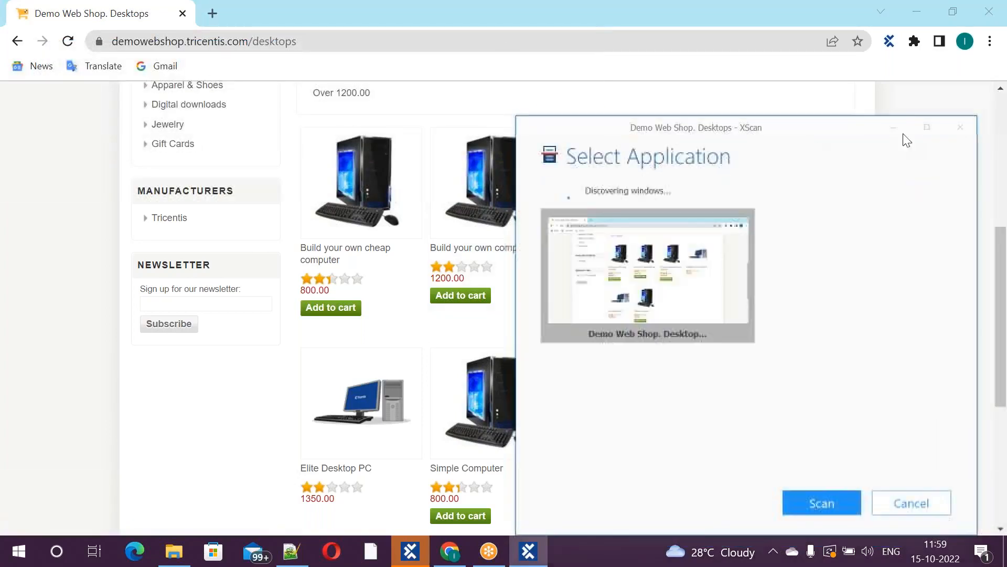
pyautogui.click(911, 507)
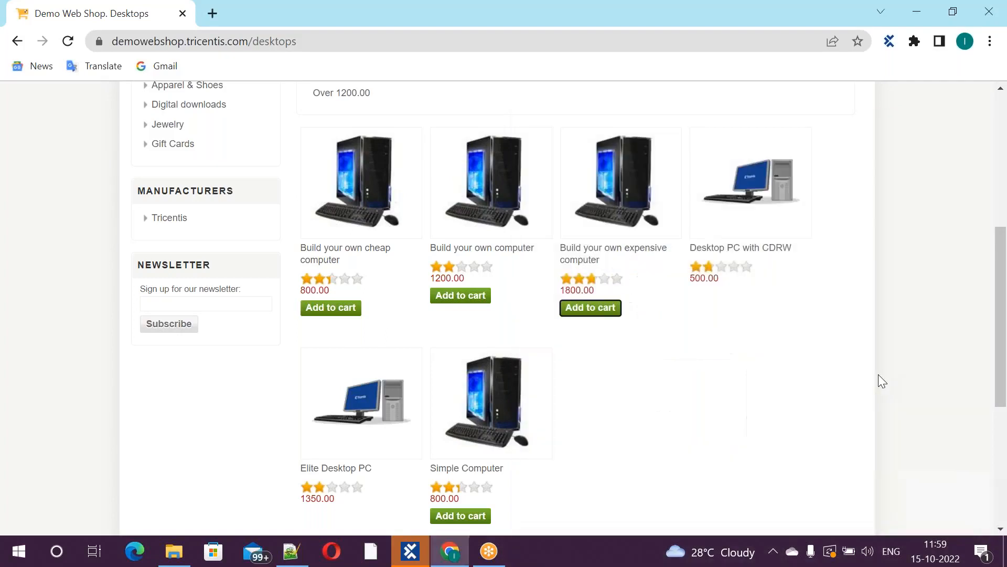
# Step: Switch to Tosca Commander and look at the executed control under the Demo Web Shop entry in the ScratchBook
pyautogui.moveTo(410, 551)
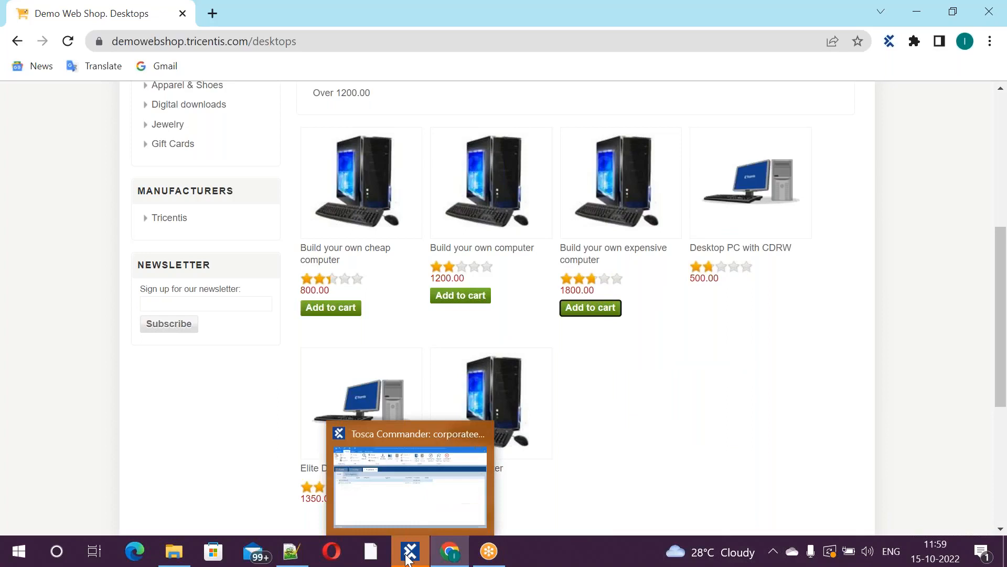
pyautogui.click(415, 493)
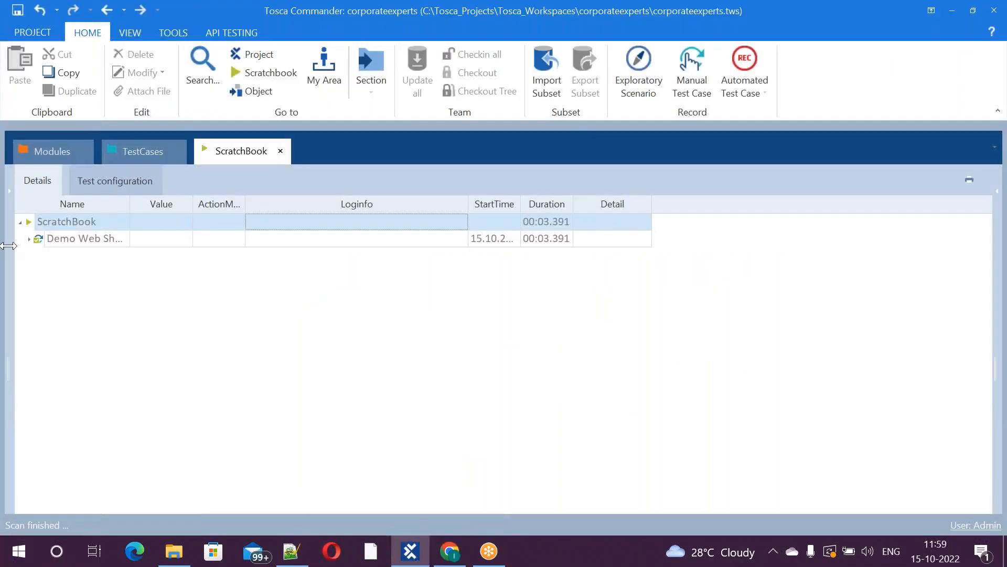
pyautogui.click(26, 240)
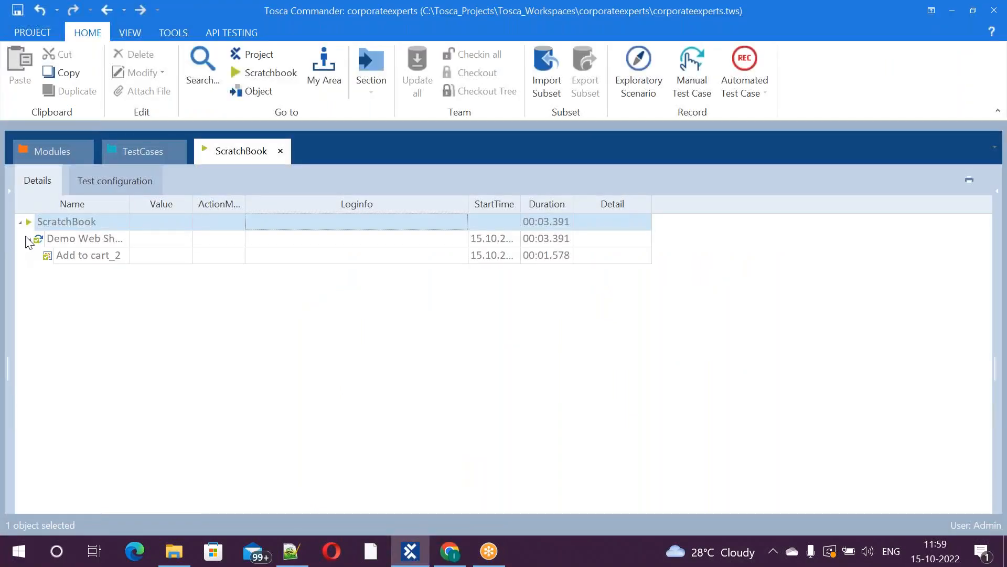
pyautogui.click(28, 239)
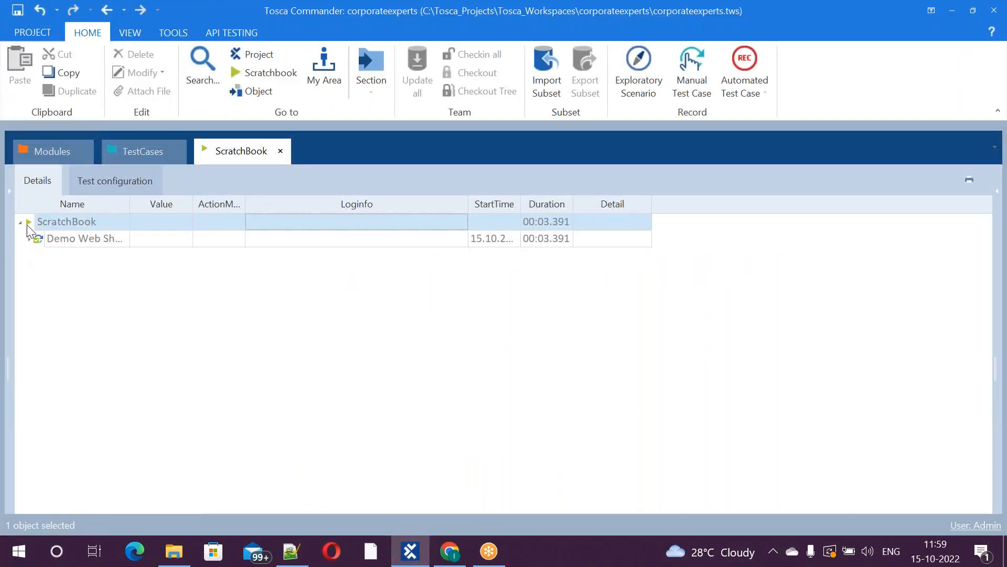
# Step: Start an application scan of the Demo Web Shop. Desktops page from the Identification Tech in Tosca5 module folder
pyautogui.click(59, 150)
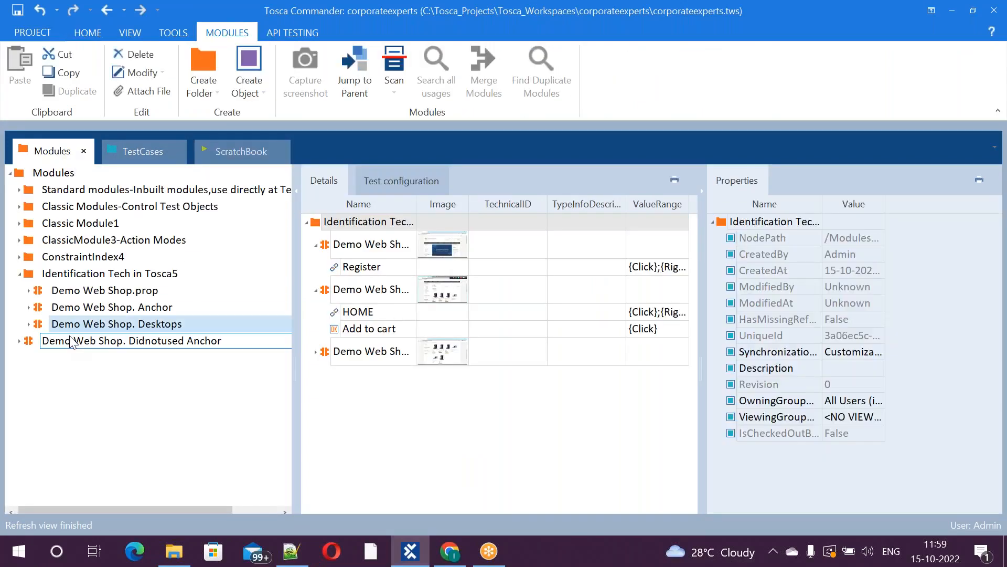
pyautogui.rightClick(28, 278)
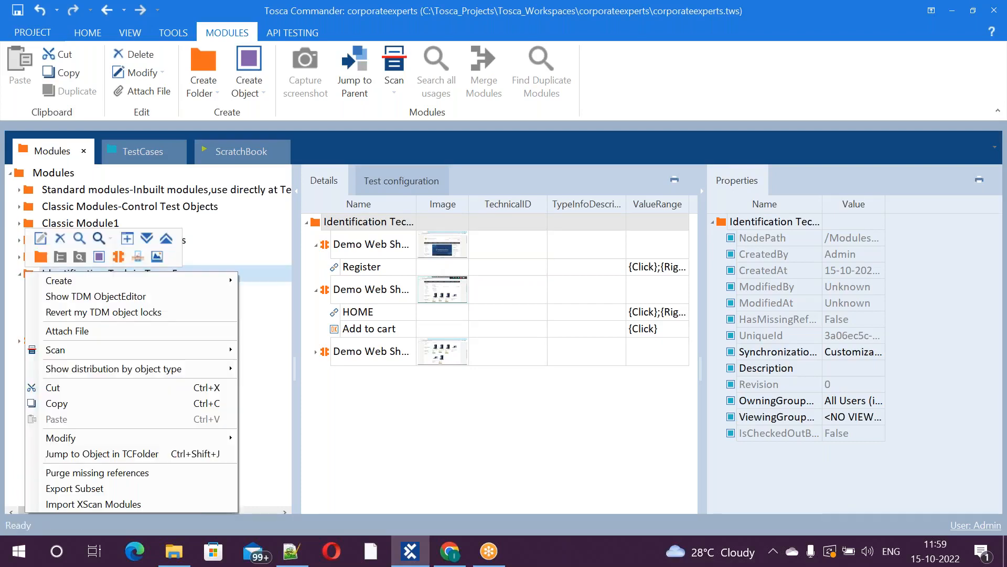
pyautogui.moveTo(134, 347)
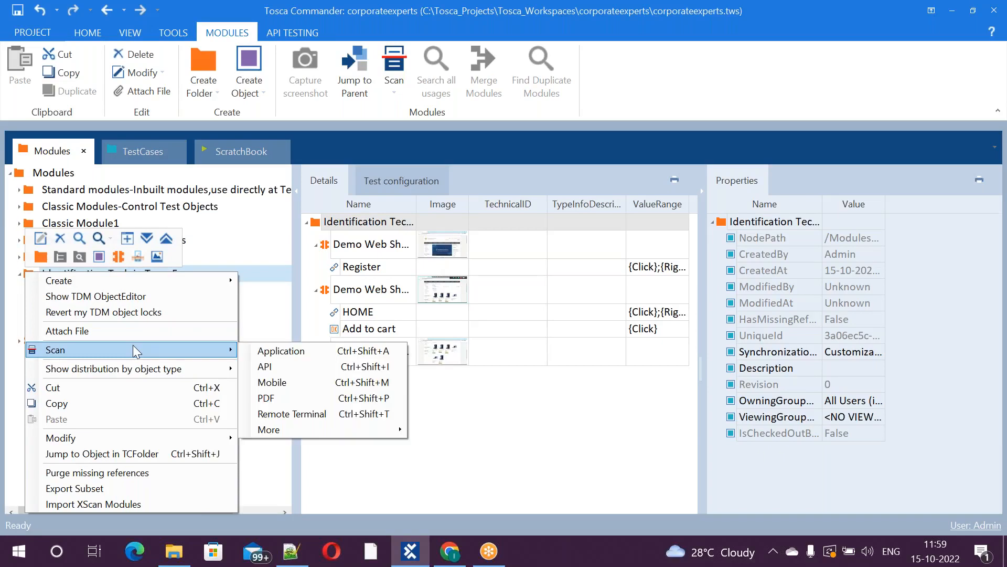
pyautogui.click(281, 351)
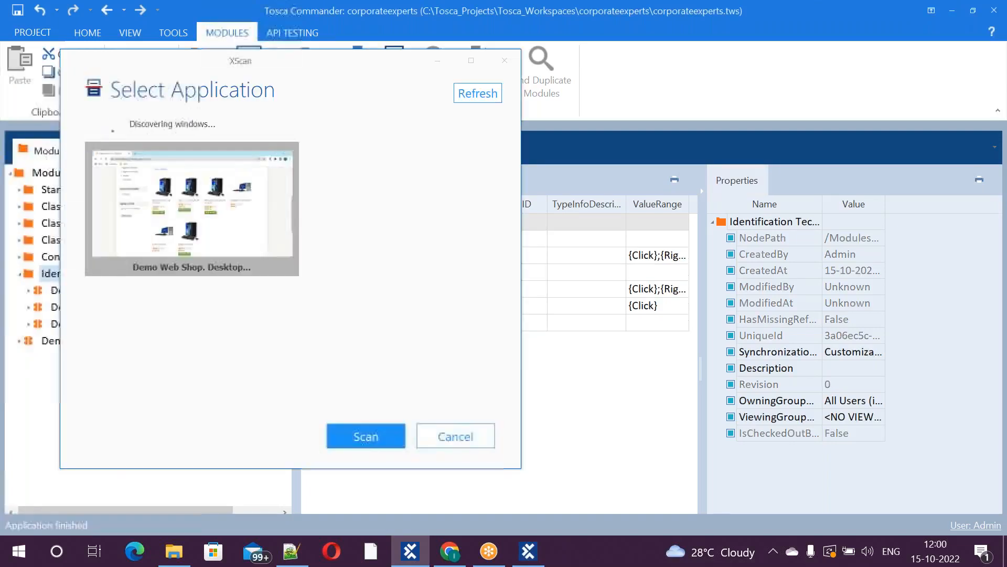
pyautogui.doubleClick(181, 212)
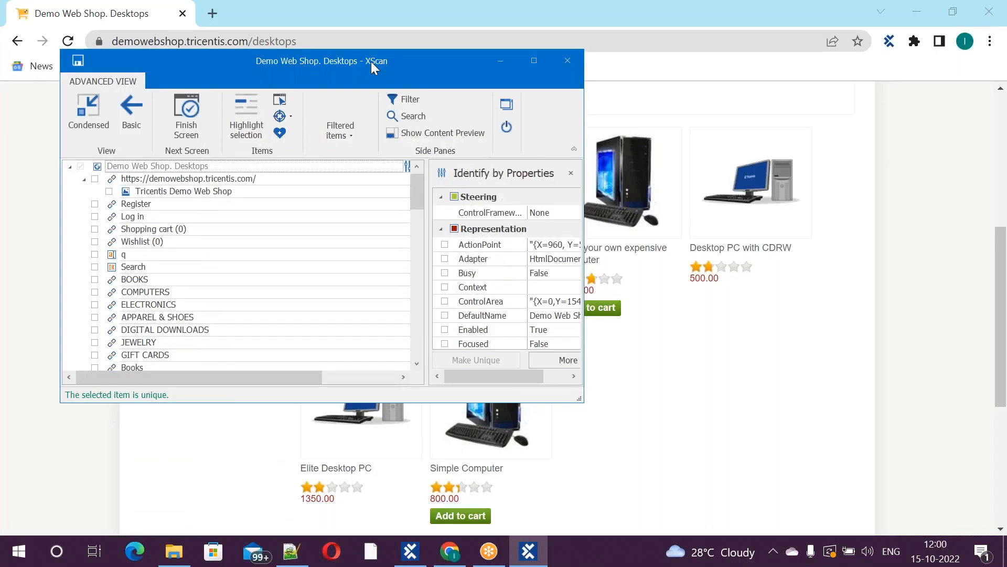
# Step: Select on screen the Add to cart buttons of the cheap, the standard and the expensive build-your-own computer for the scan
pyautogui.moveTo(370, 64); pyautogui.dragTo(609, 342)
pyautogui.click(519, 377)
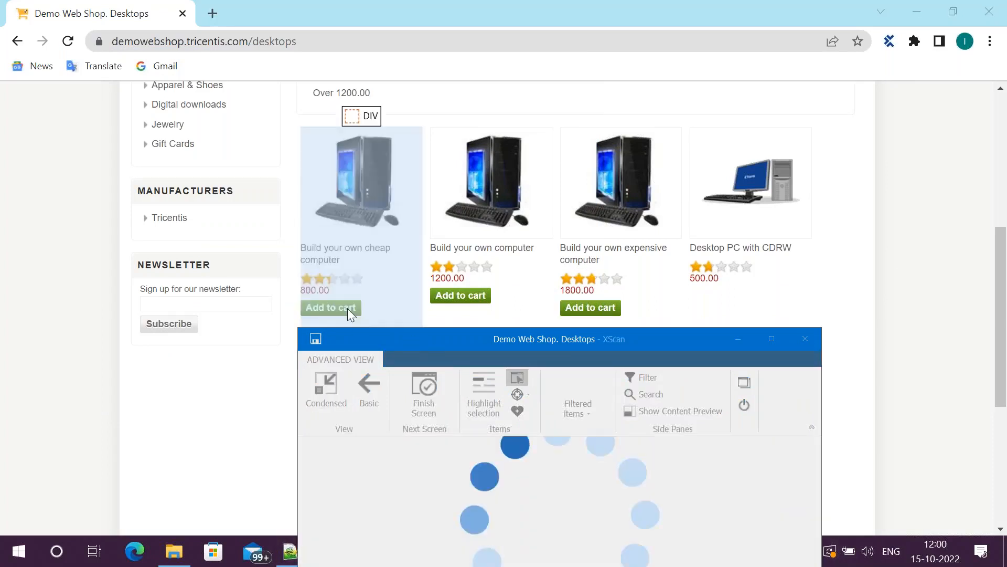
pyautogui.click(343, 305)
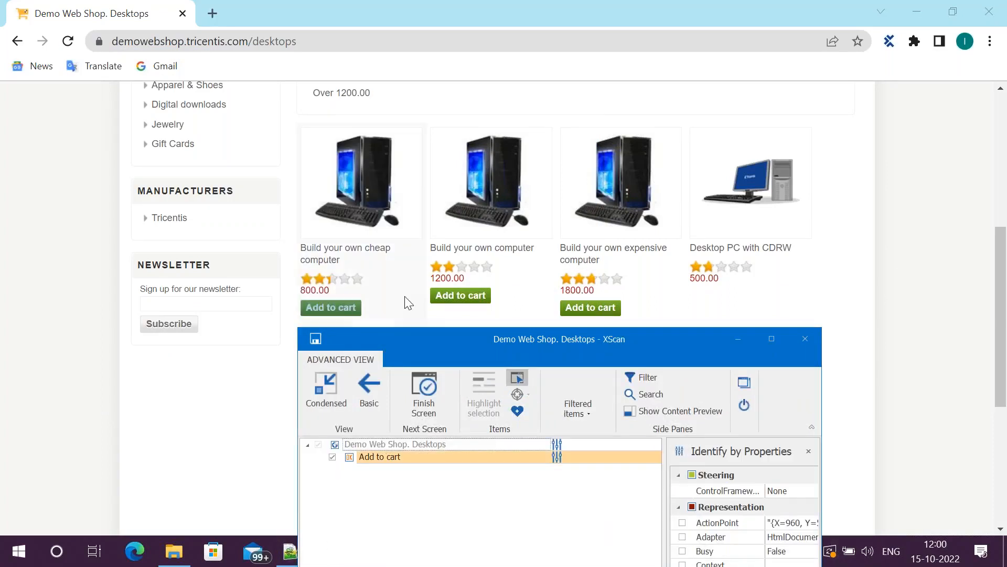
pyautogui.click(451, 292)
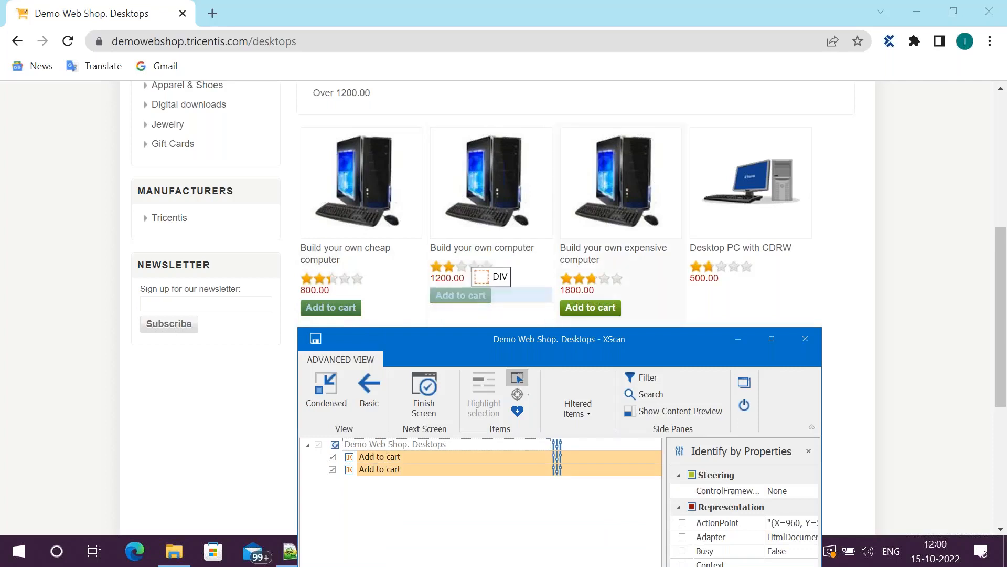
pyautogui.click(577, 303)
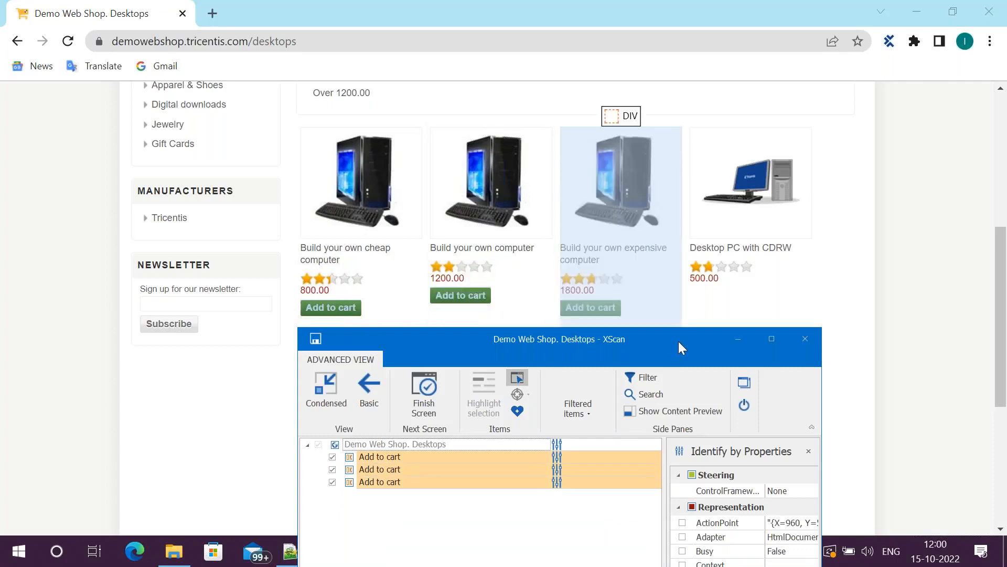
pyautogui.click(517, 384)
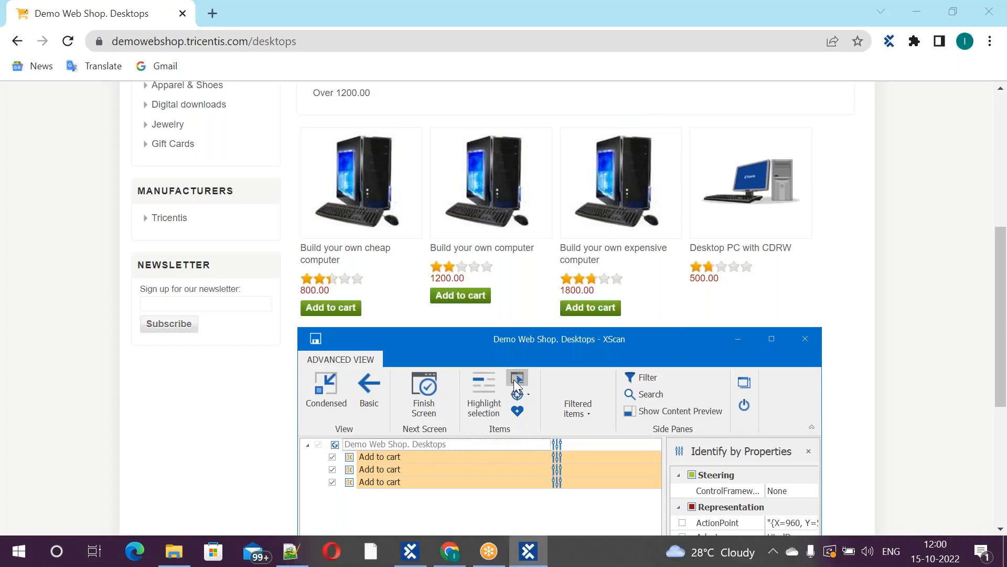
# Step: Check which button on the page each of the three scanned Add to cart items refers to
pyautogui.click(350, 460)
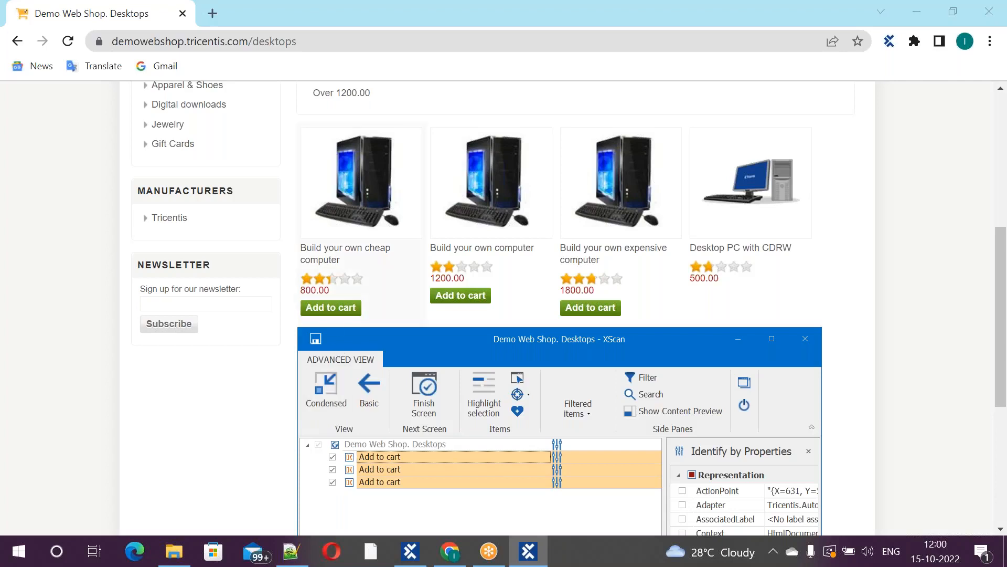
pyautogui.click(351, 474)
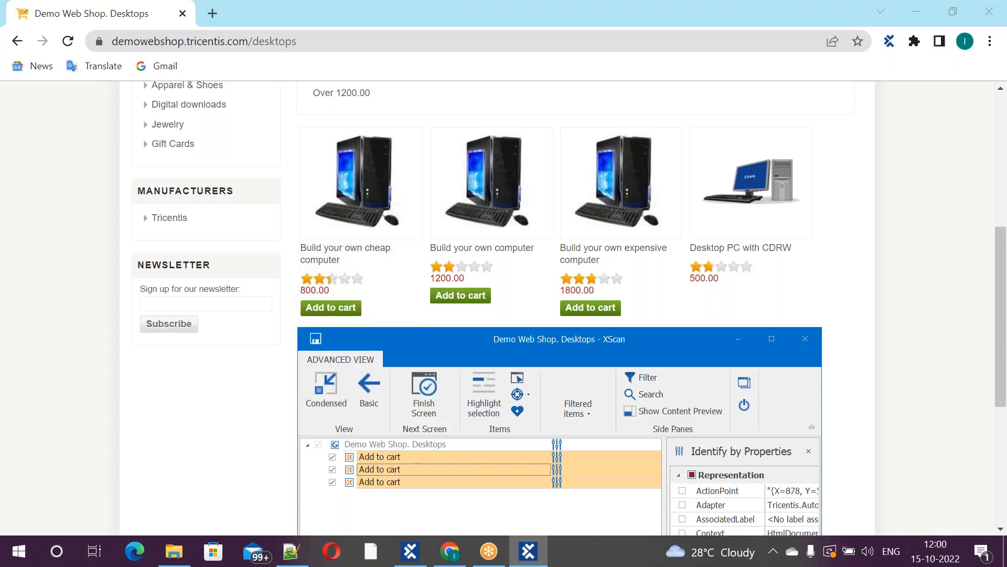
pyautogui.click(351, 484)
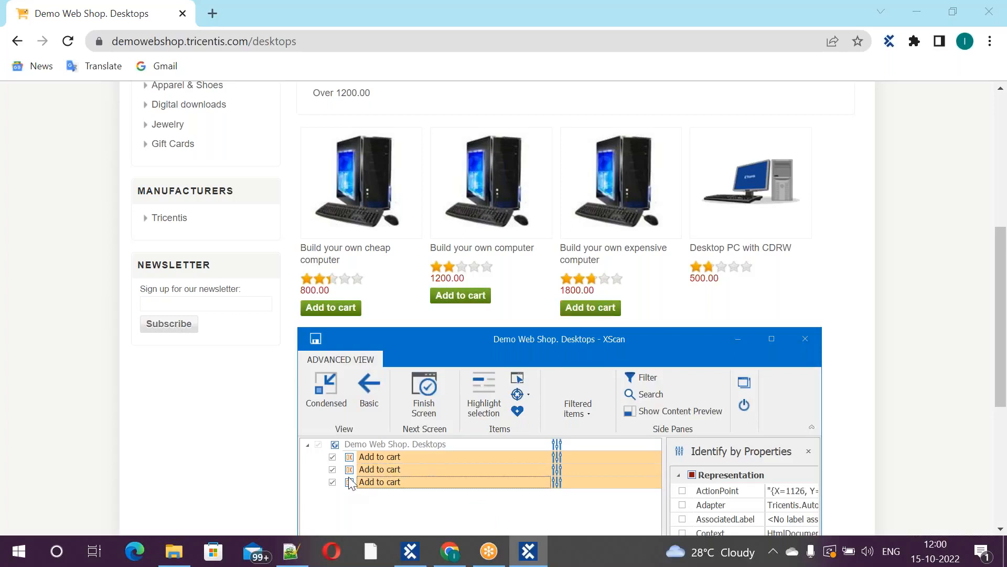
pyautogui.click(351, 459)
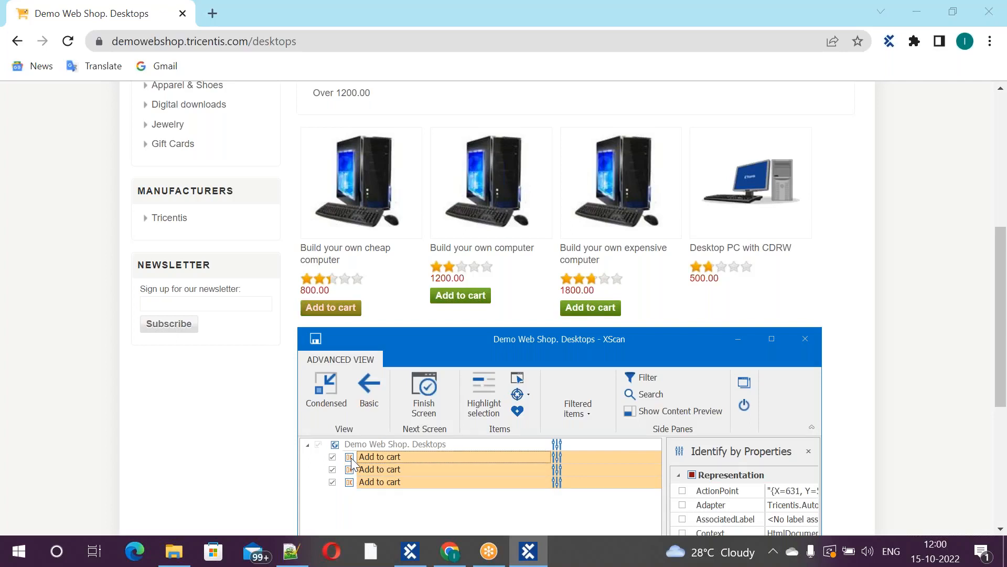
# Step: Maximize XScan and identify the first Add to cart item by Index 1 (of 4), checking the matching buttons on the Desktops page
pyautogui.click(779, 342)
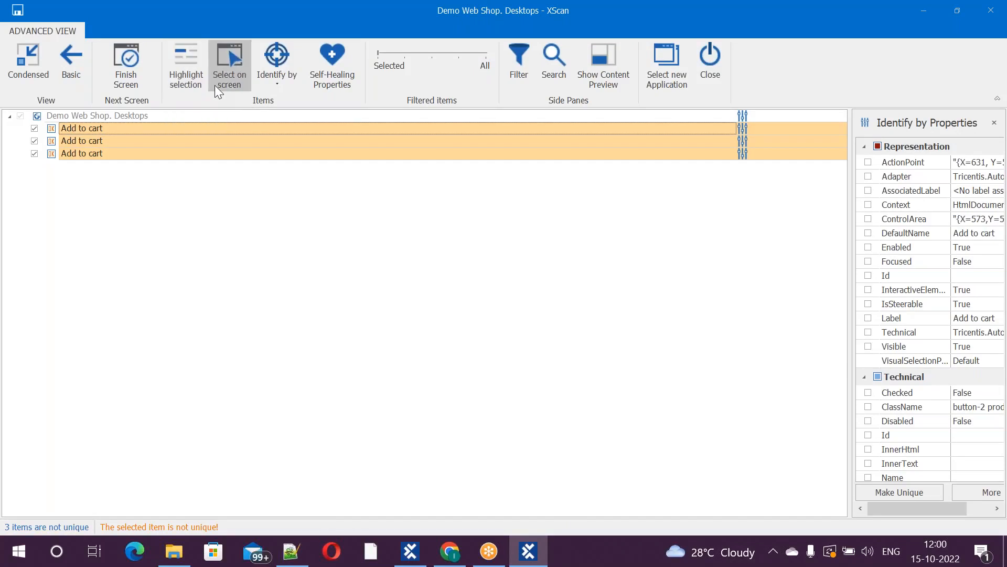
pyautogui.click(276, 80)
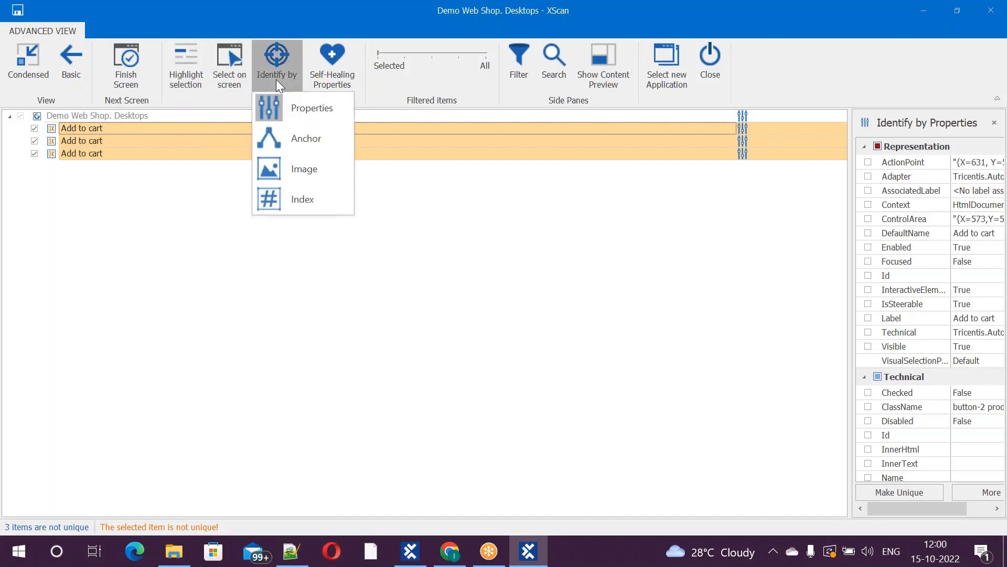
pyautogui.click(291, 206)
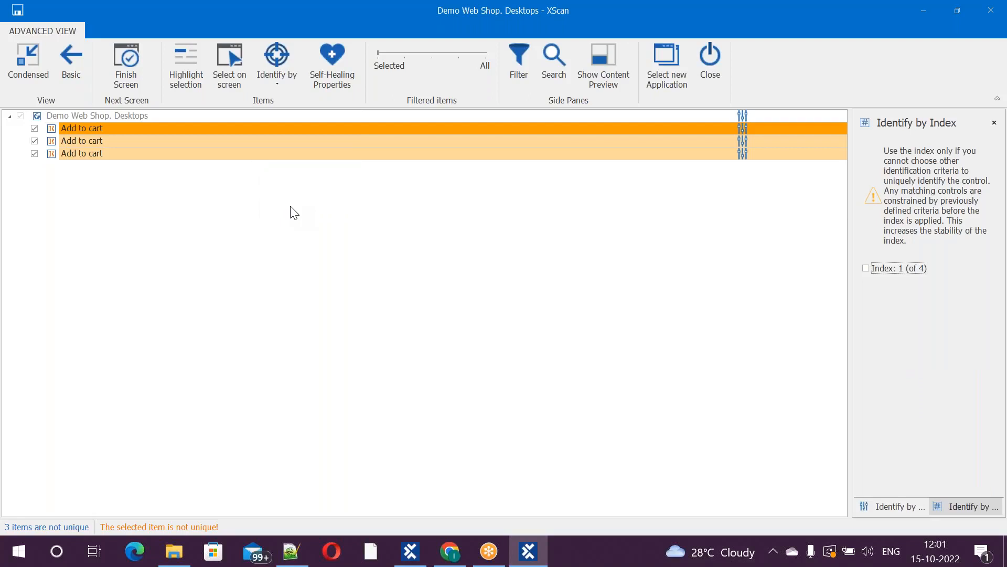
pyautogui.hotkey('alt', 'Tab')
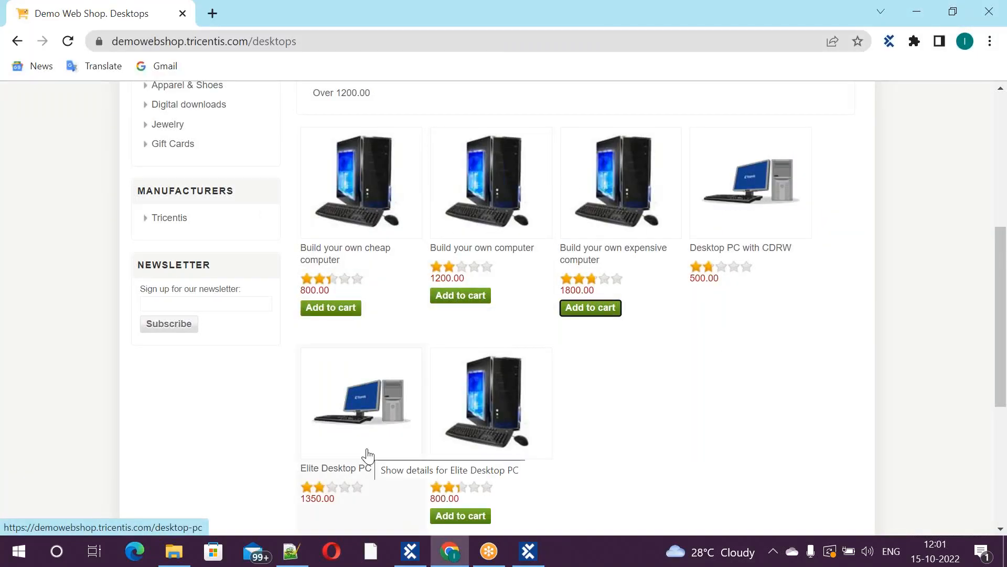
pyautogui.hotkey('alt', 'Tab')
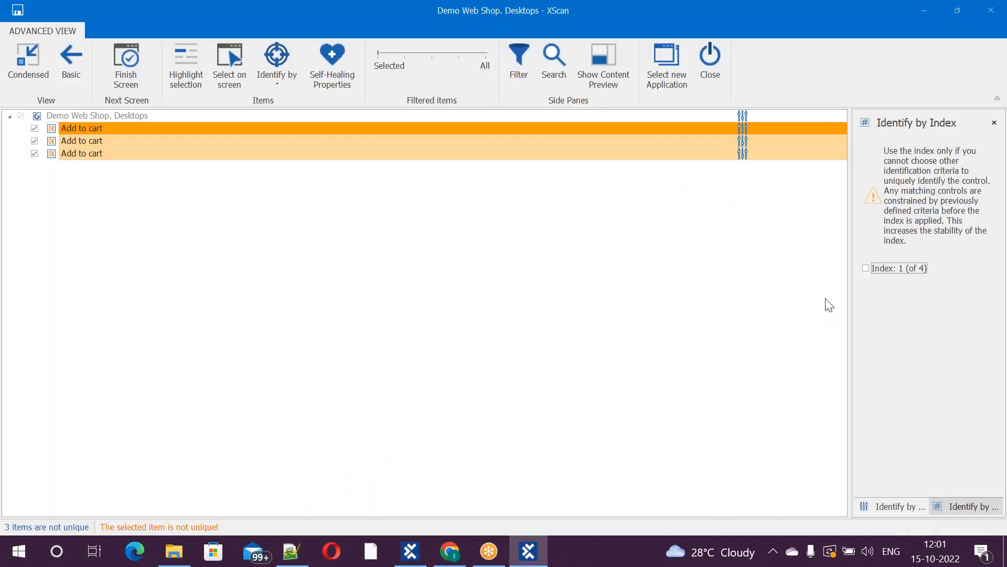
pyautogui.click(866, 268)
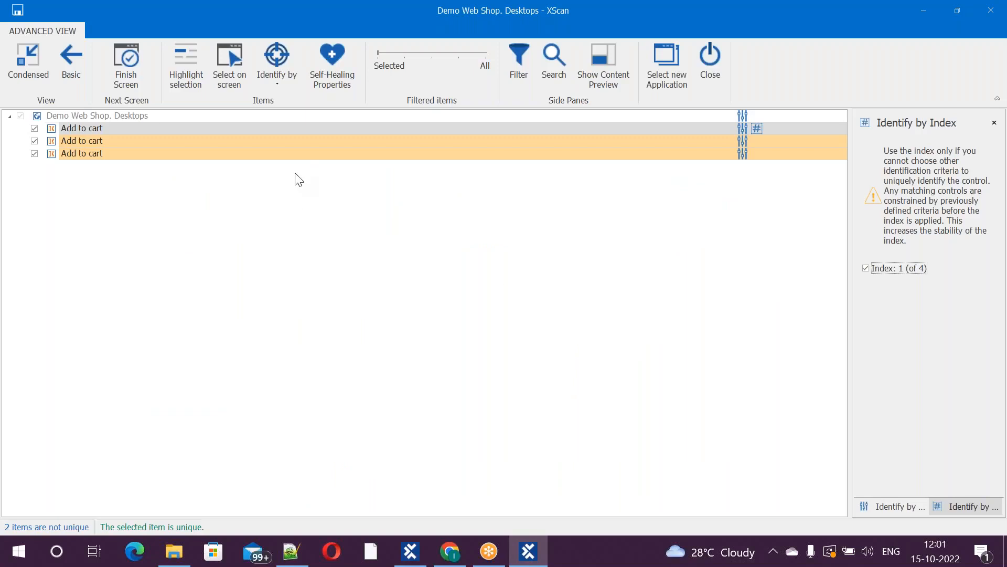
# Step: Identify the second Add to cart item by Index 2 (of 4) and the third by Index 3 (of 4)
pyautogui.click(297, 143)
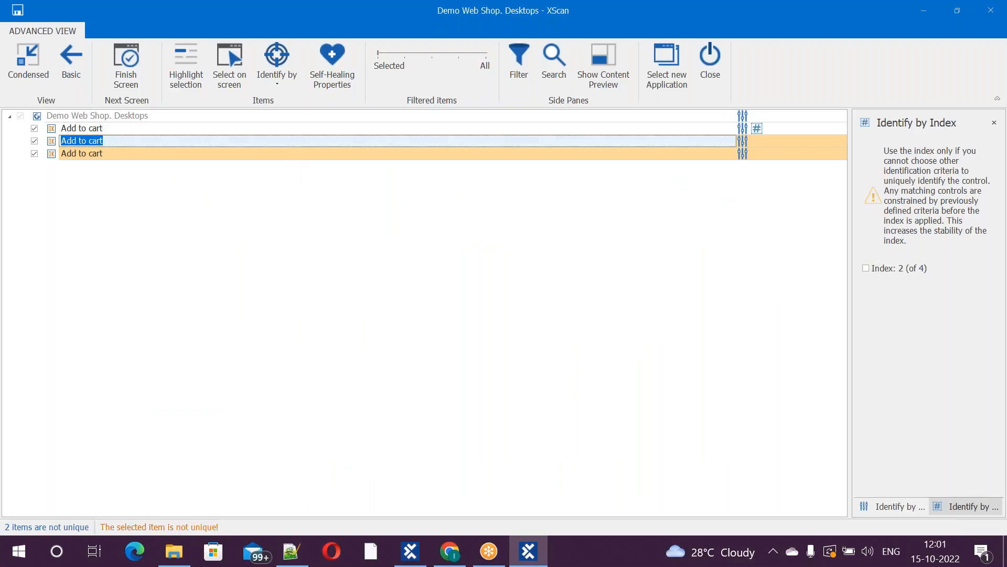
pyautogui.click(866, 268)
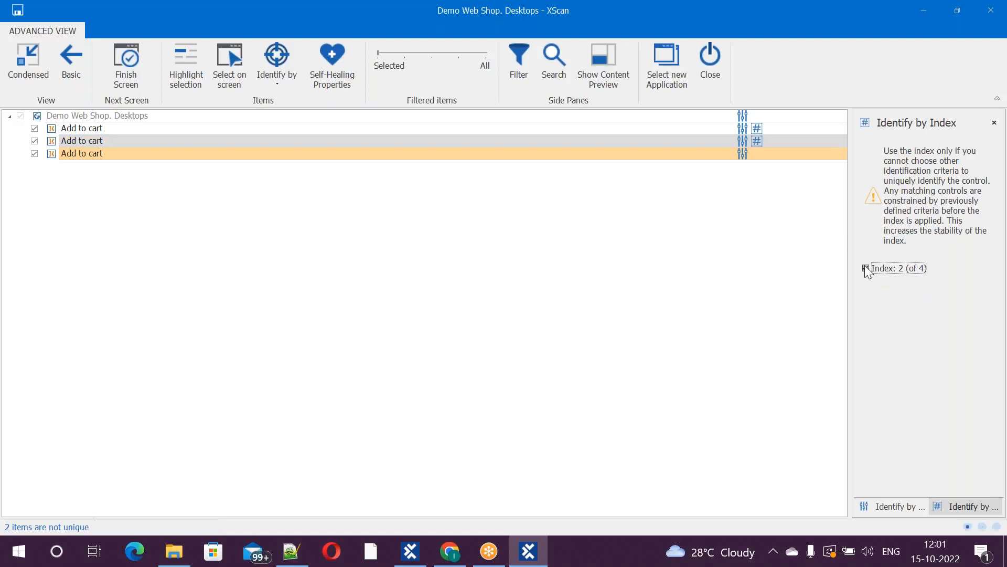
pyautogui.doubleClick(467, 150)
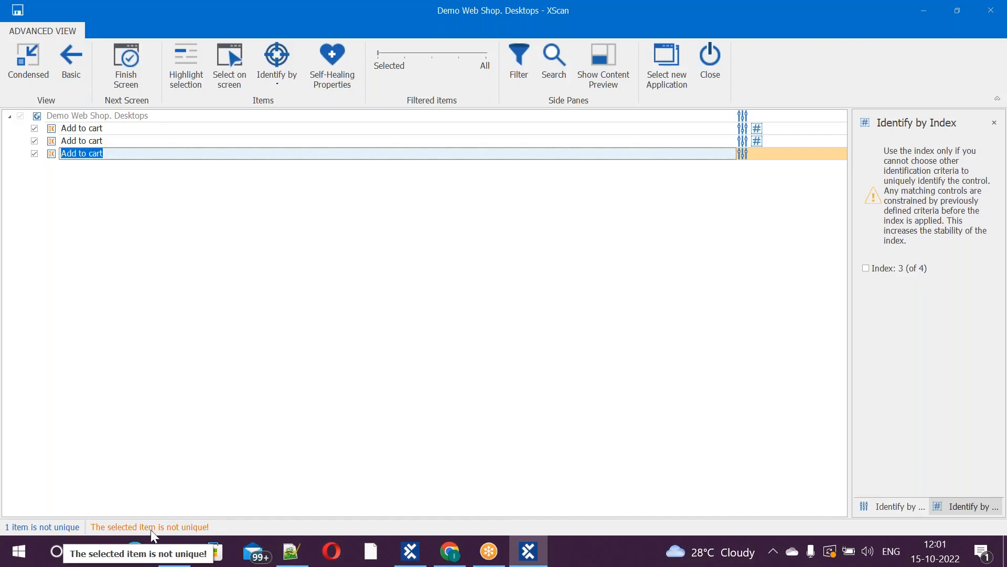
pyautogui.click(419, 133)
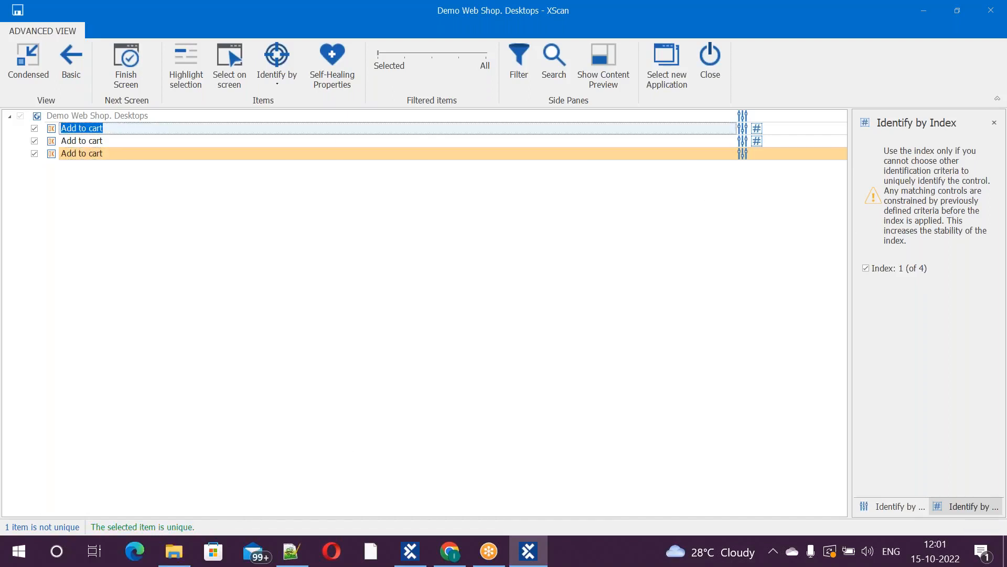
pyautogui.click(388, 152)
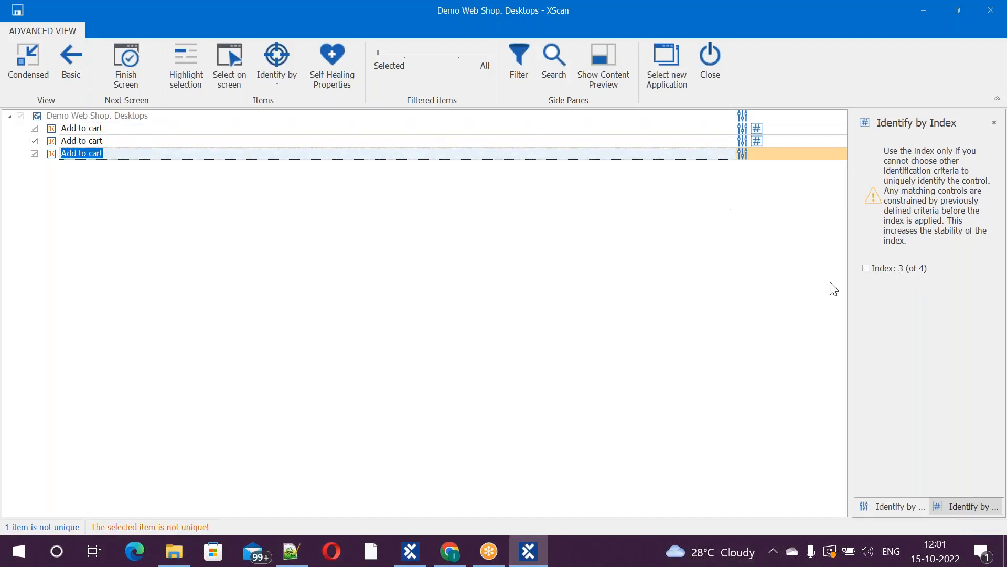
pyautogui.click(865, 268)
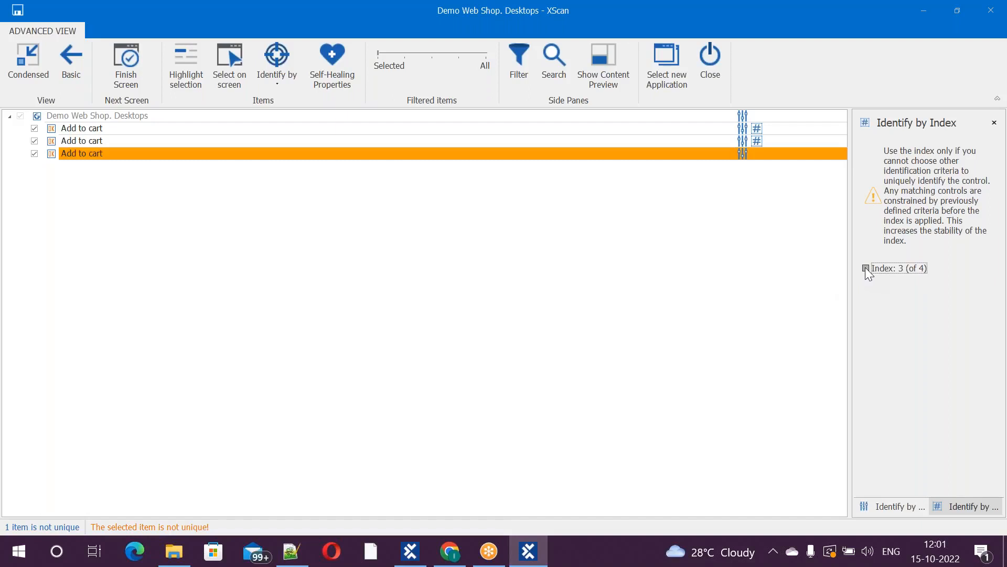
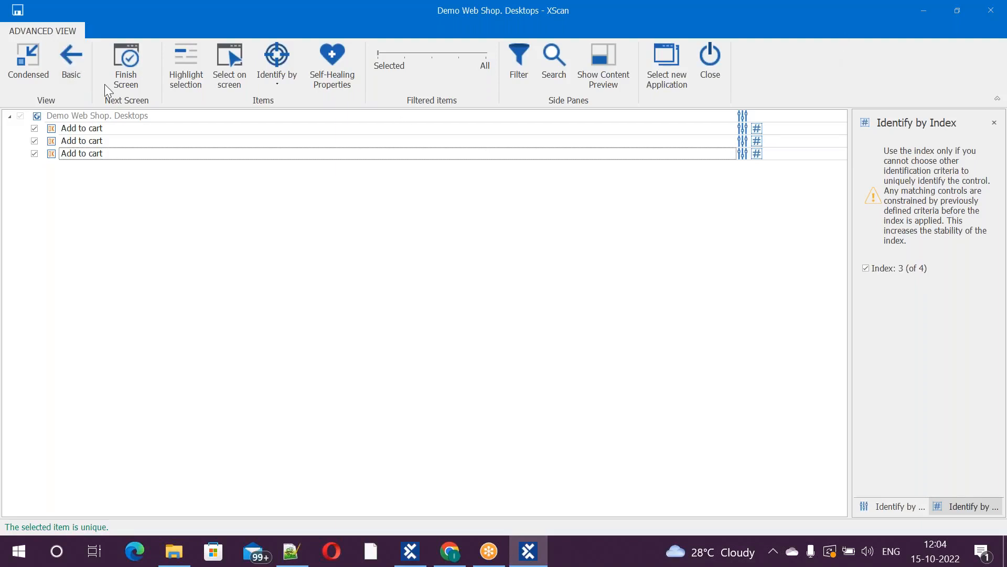
# Step: Close XScan and discard the unsaved module changes
pyautogui.click(990, 10)
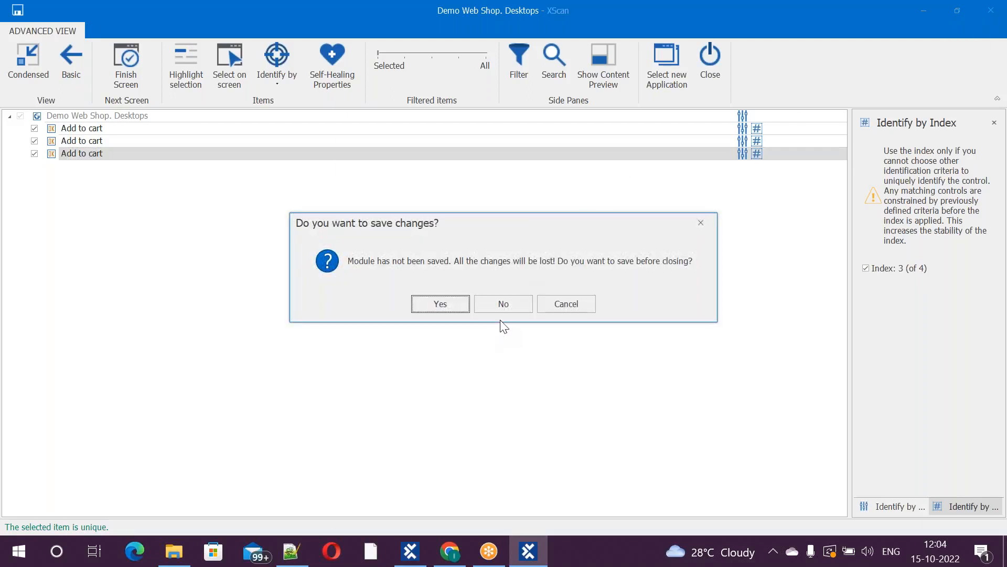
pyautogui.click(507, 311)
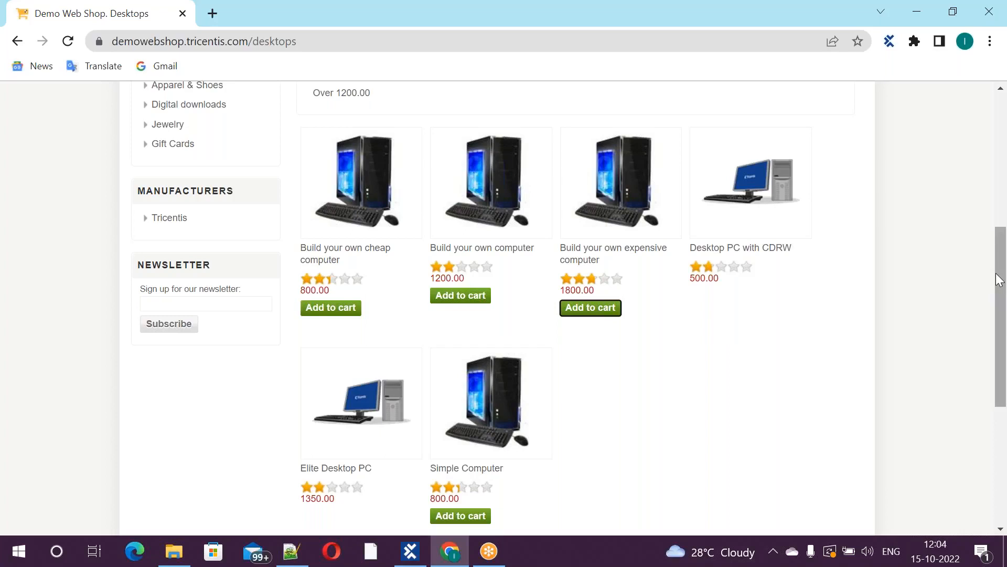
# Step: Test the Demo Web Shop logo link to the home page and return to the Desktops page
pyautogui.moveTo(999, 270); pyautogui.dragTo(998, 139)
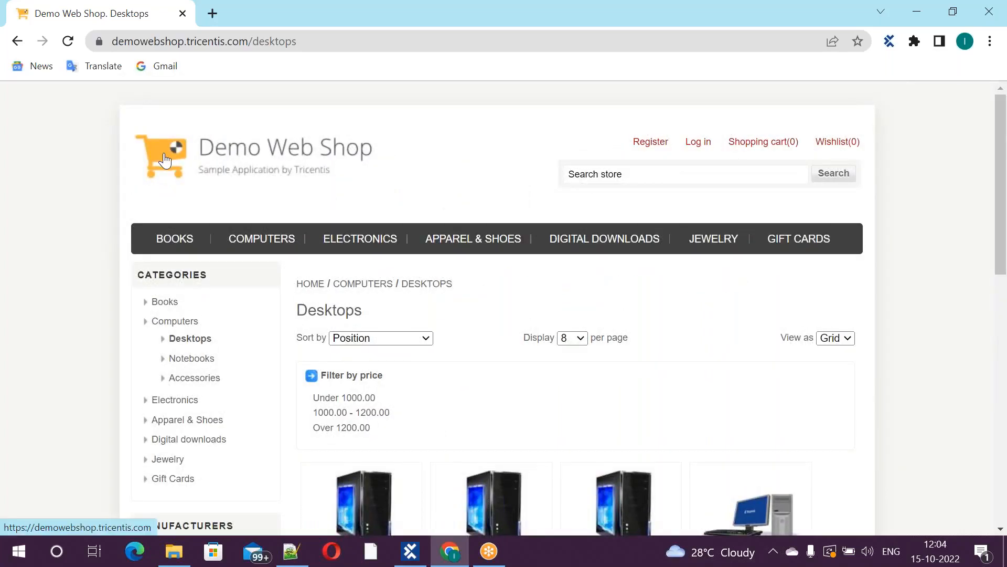
pyautogui.click(166, 160)
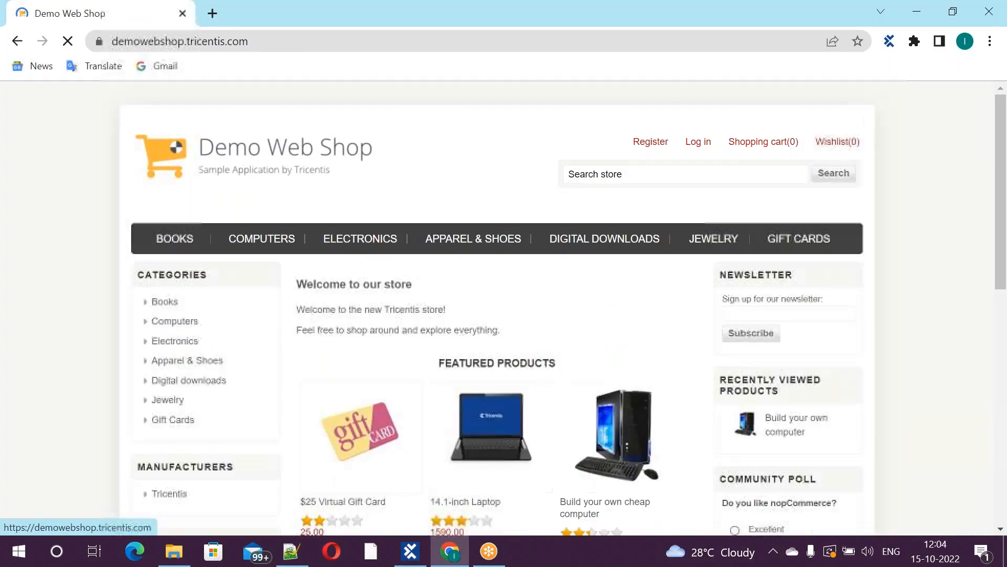
pyautogui.click(21, 44)
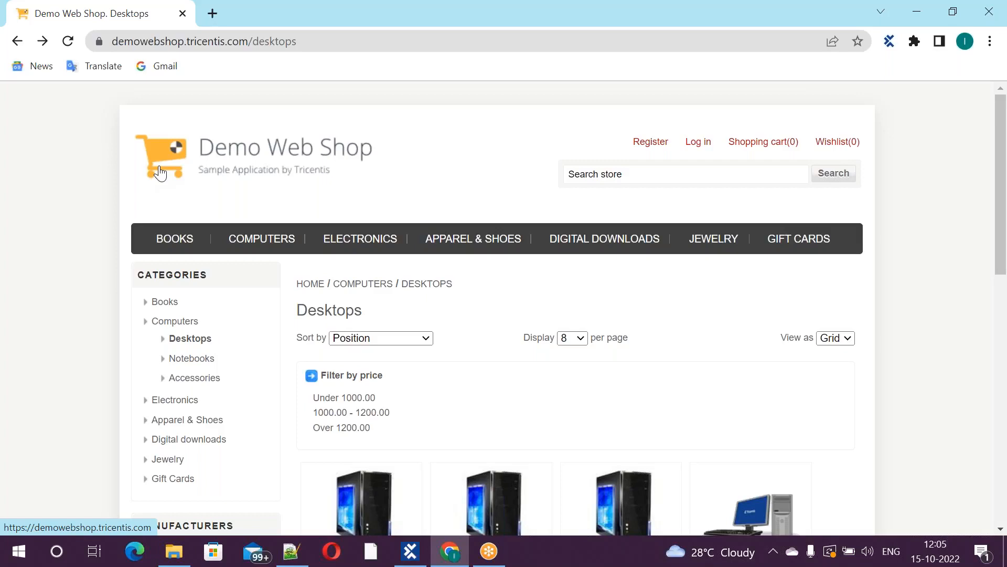
# Step: In Tosca Commander, start an application scan of the Demo Web Shop Desktops page from the Identification Tech in Tosca5 folder
pyautogui.hotkey('alt', 'Tab')
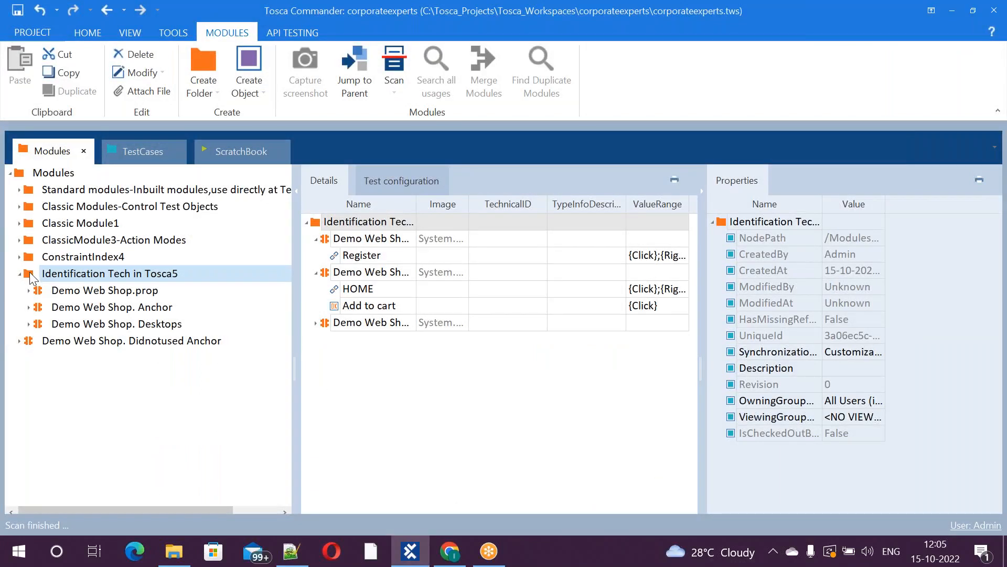
pyautogui.rightClick(30, 274)
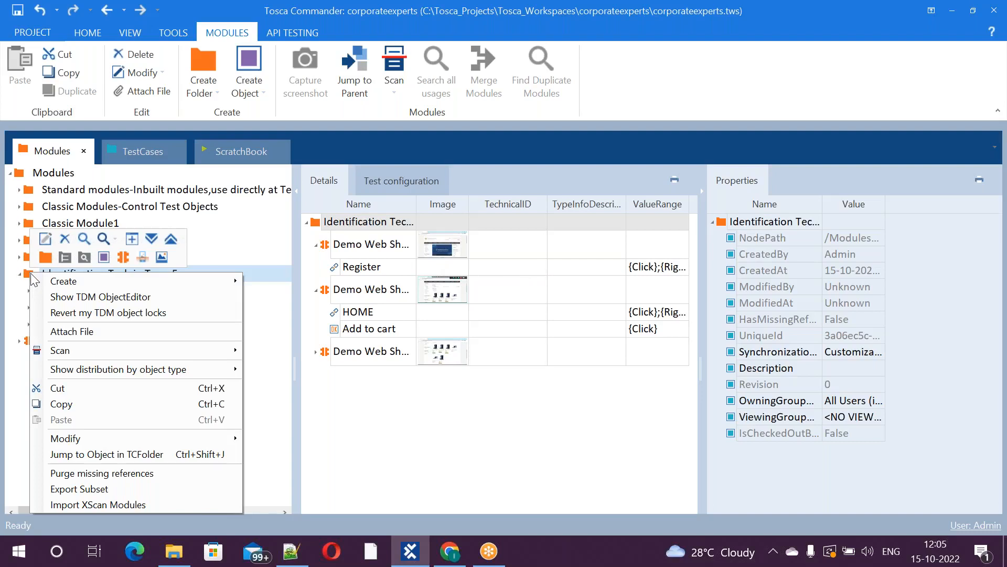
pyautogui.moveTo(90, 354)
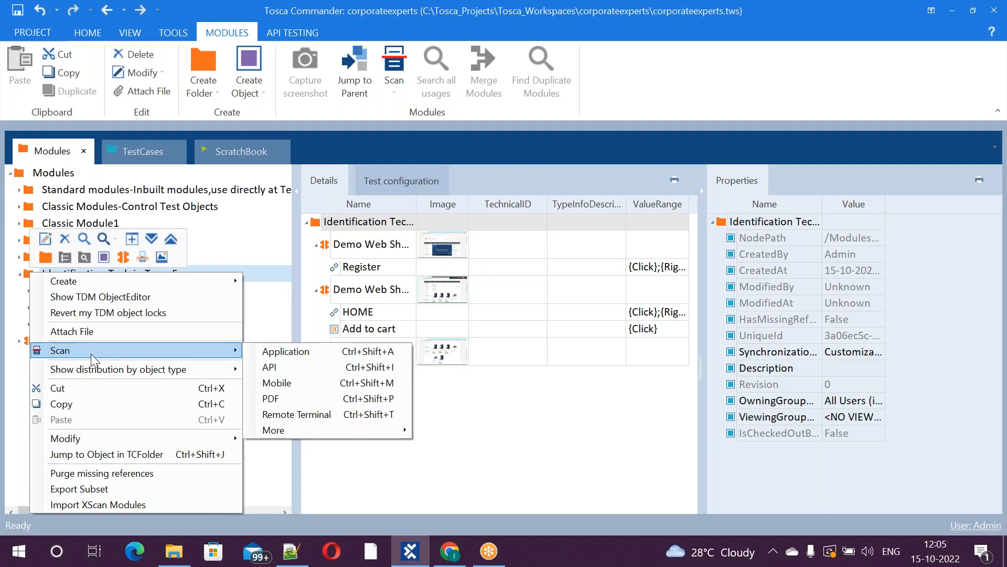
pyautogui.click(272, 352)
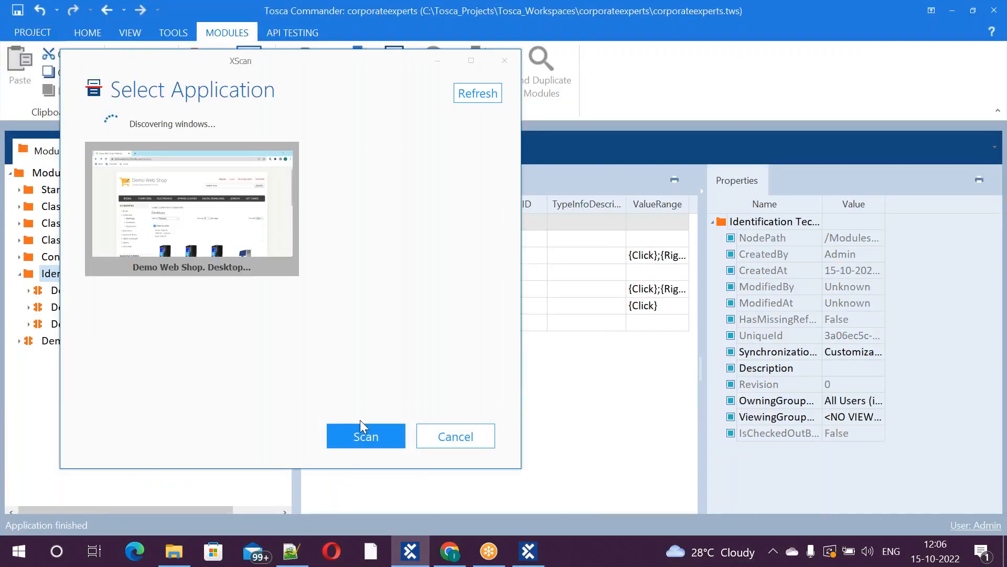
pyautogui.doubleClick(180, 211)
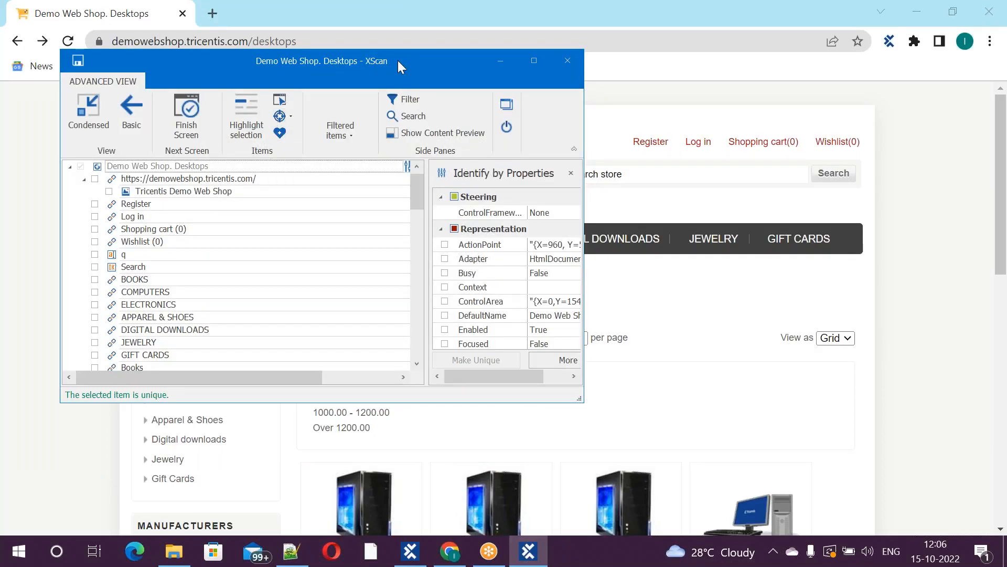
# Step: Maximize XScan and choose Identify by Image for the Demo Web Shop Desktops page item
pyautogui.moveTo(398, 61); pyautogui.dragTo(639, 96)
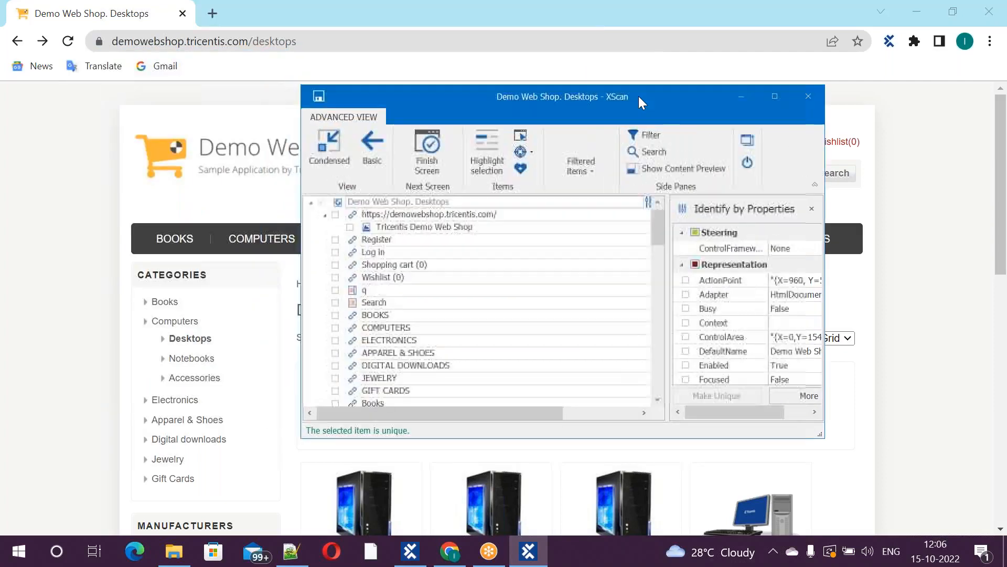
pyautogui.click(521, 140)
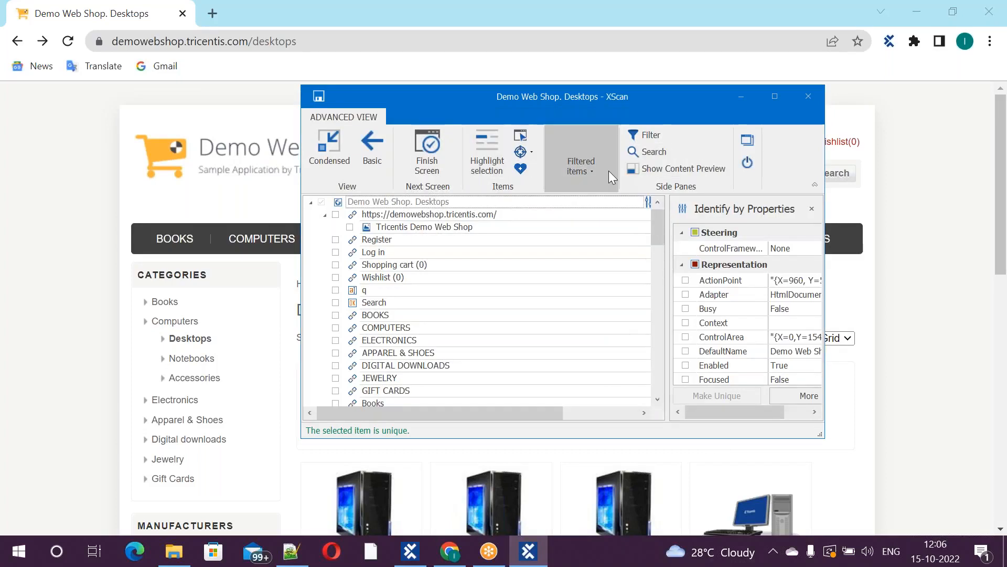
pyautogui.click(777, 100)
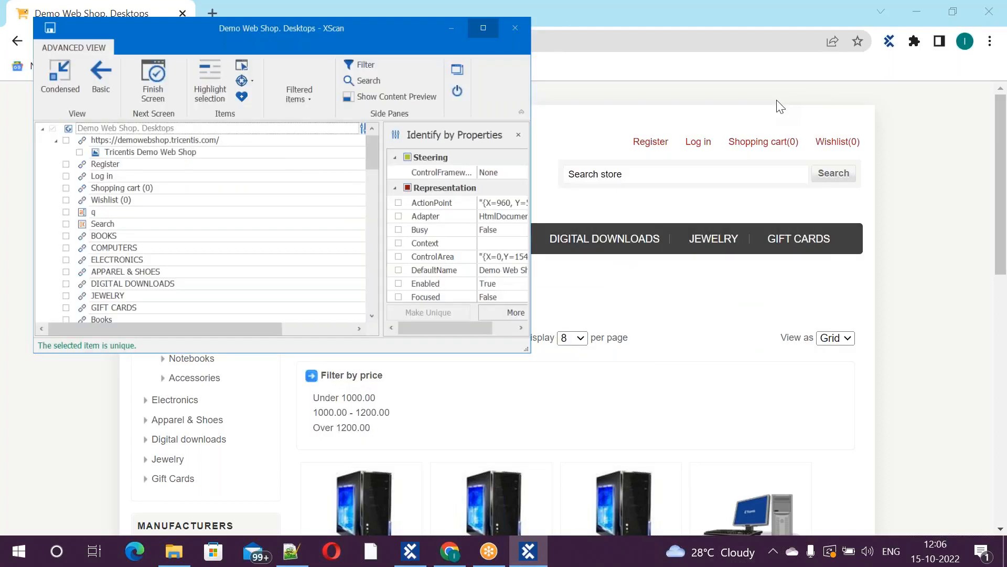
pyautogui.click(279, 84)
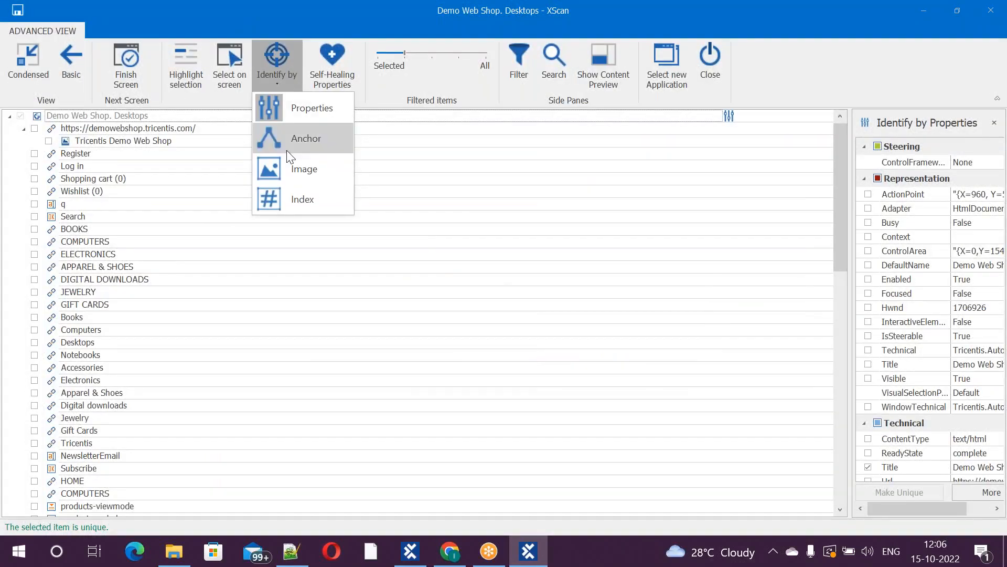
pyautogui.click(311, 169)
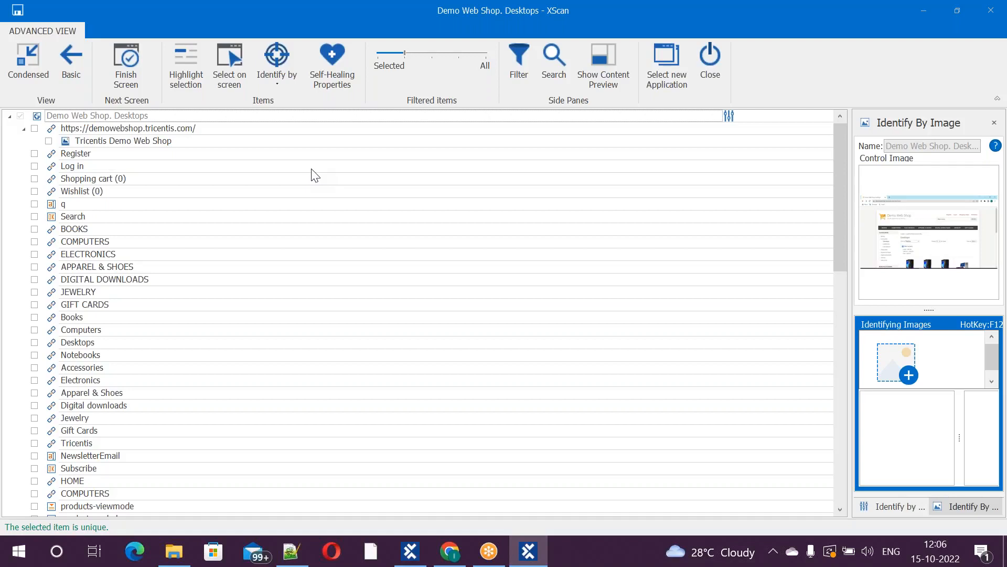
# Step: Capture the Demo Web Shop logo as the page's identifying image, decline considering images in the control search, and close XScan
pyautogui.click(915, 377)
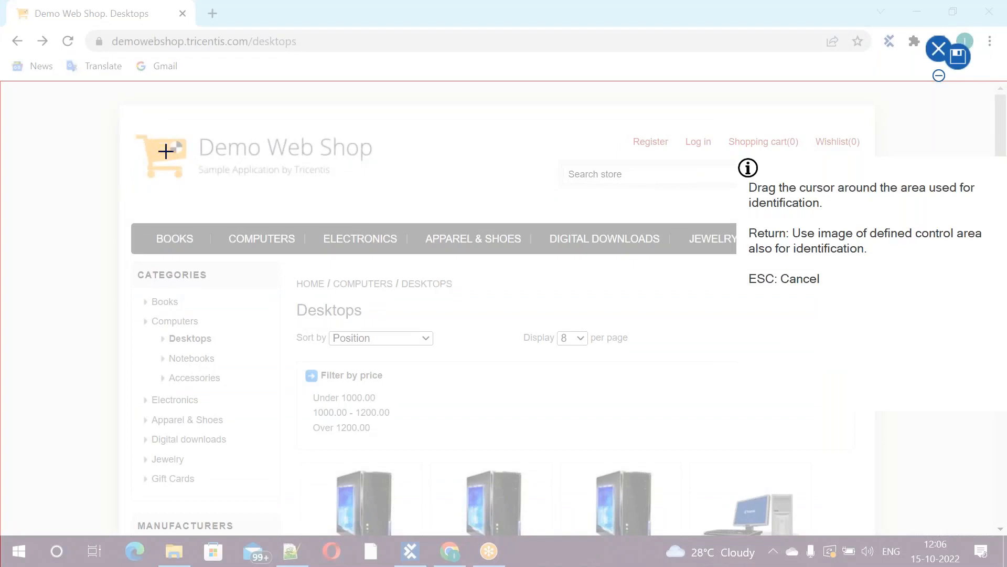
pyautogui.press('Escape')
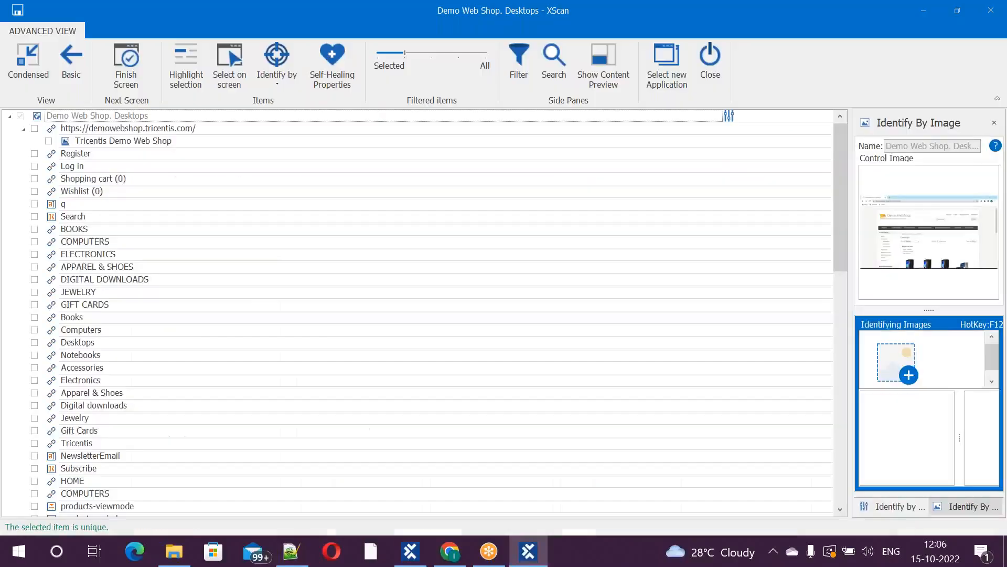
pyautogui.click(909, 376)
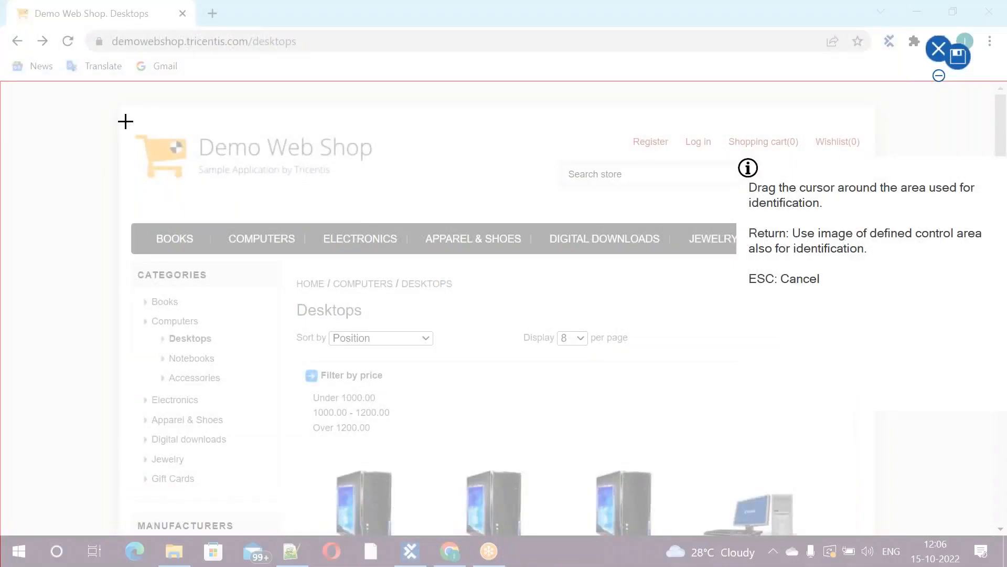
pyautogui.moveTo(126, 122); pyautogui.dragTo(375, 183)
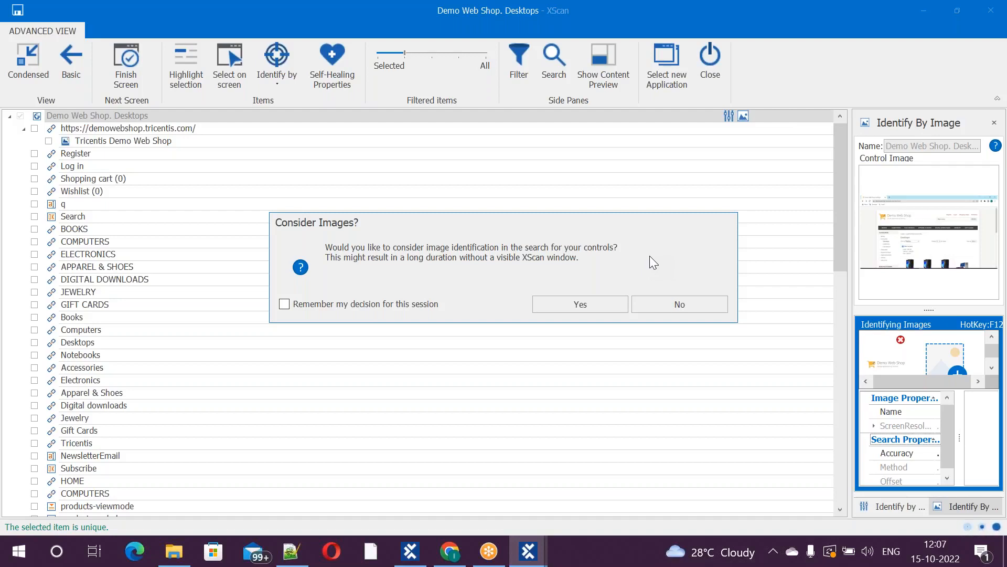
pyautogui.click(659, 307)
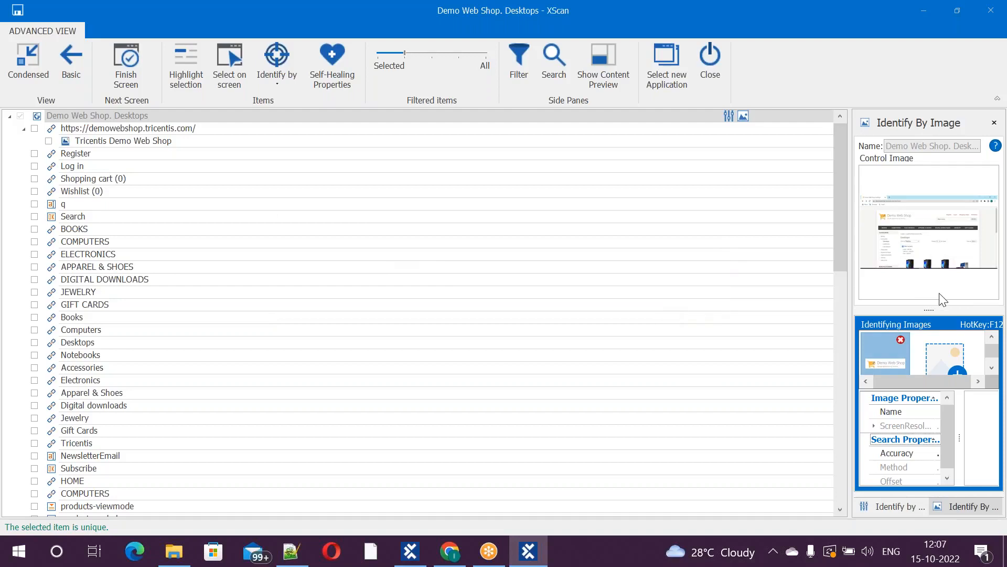
pyautogui.click(989, 13)
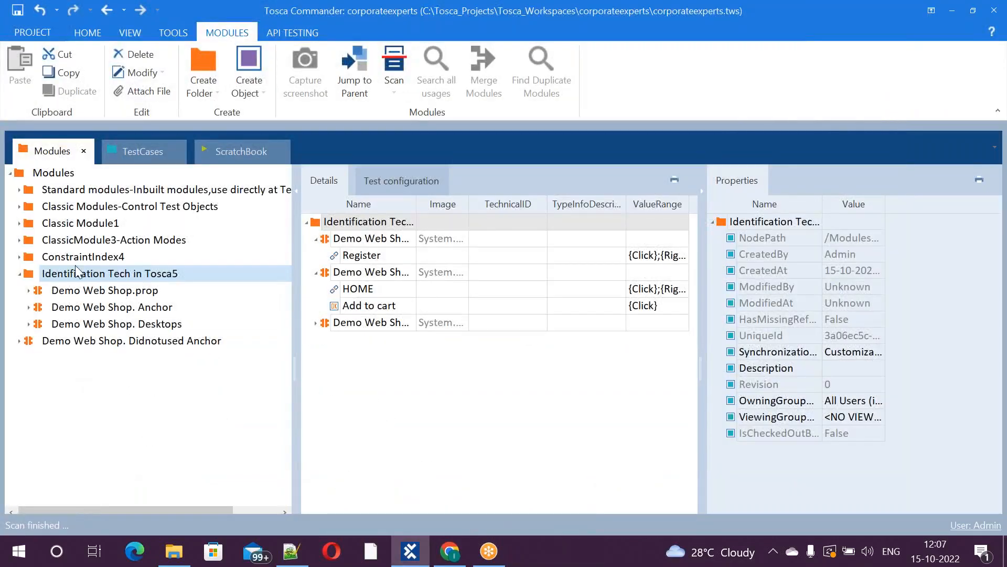
# Step: Try to define the Demo Web Shop logo as an image-based Button control with a narrow identifying area across the navigation bar
pyautogui.rightClick(69, 275)
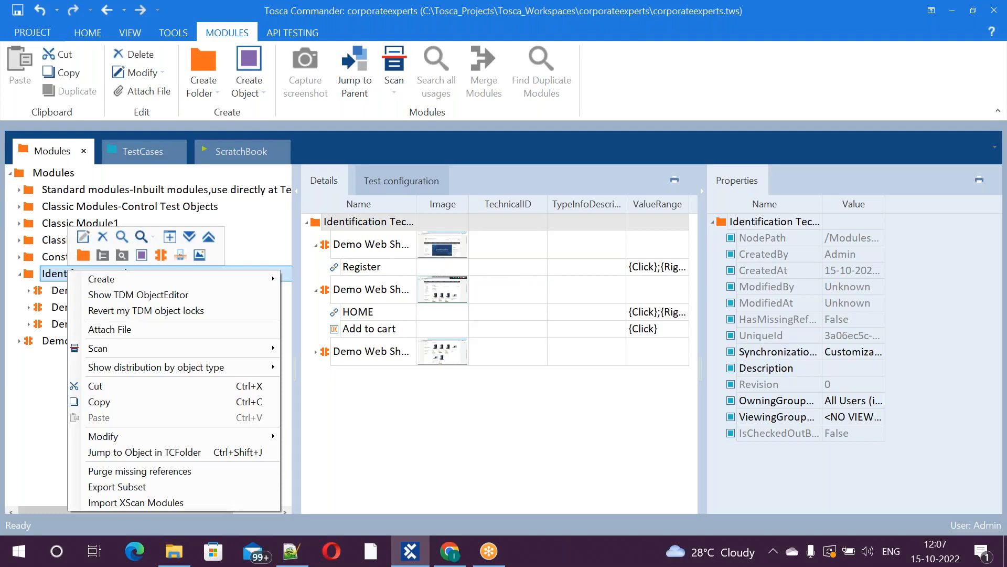
pyautogui.click(202, 255)
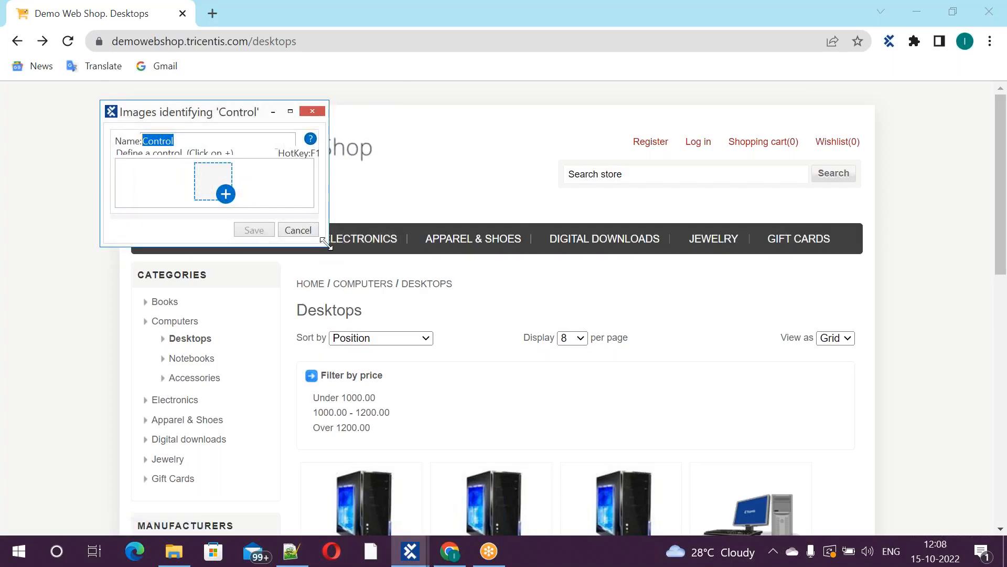
pyautogui.moveTo(325, 243); pyautogui.dragTo(426, 426)
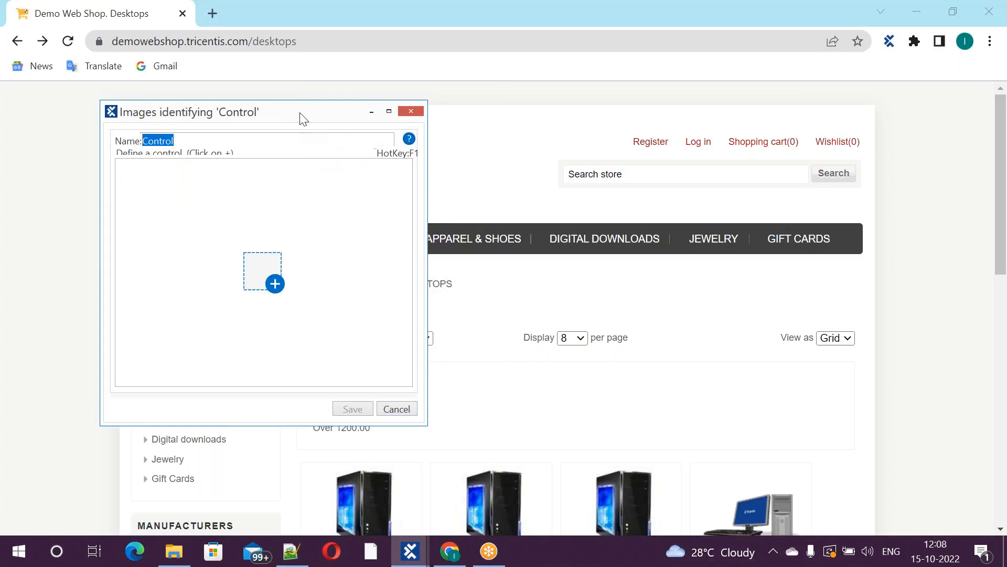
pyautogui.moveTo(311, 118); pyautogui.dragTo(756, 121)
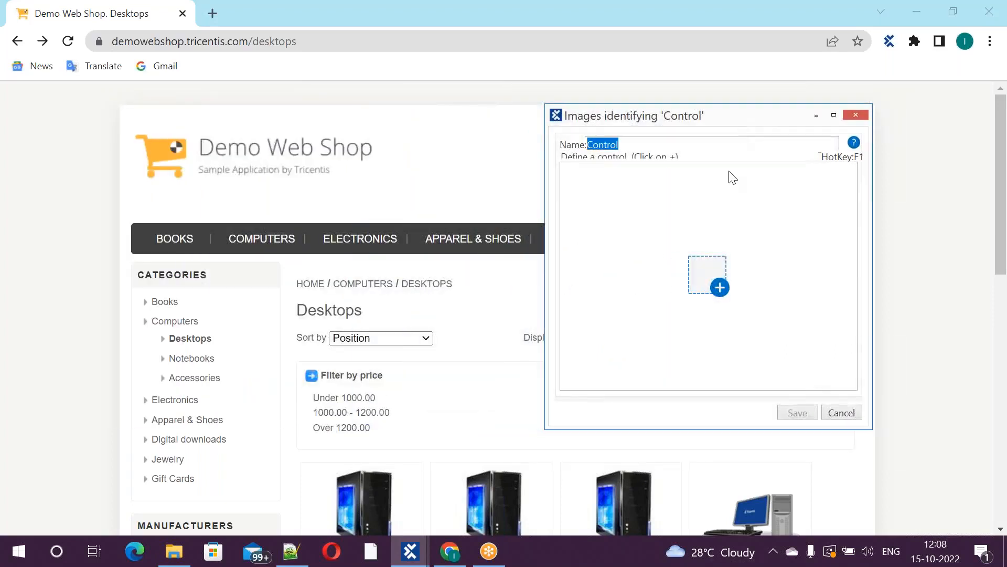
pyautogui.click(719, 288)
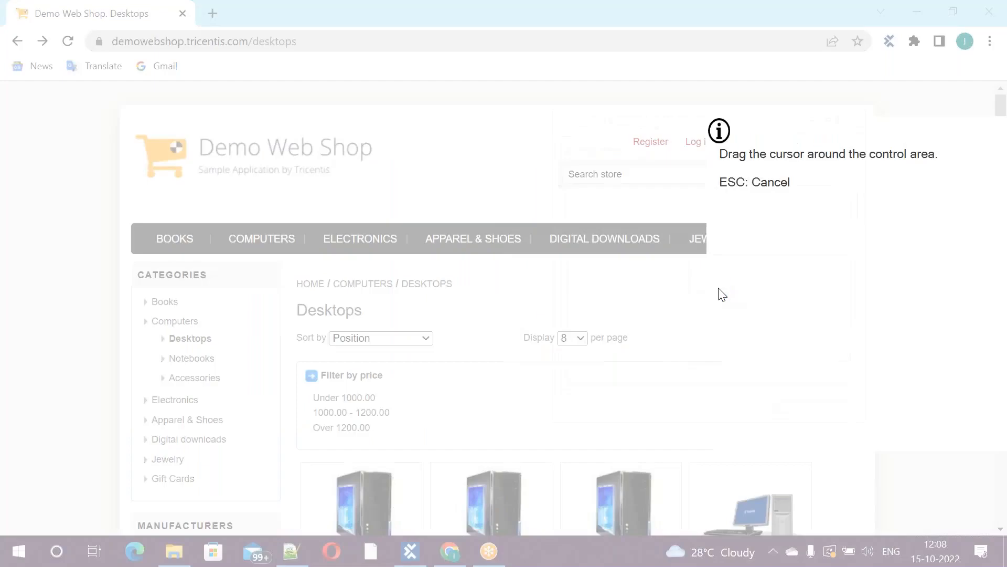
pyautogui.moveTo(129, 123); pyautogui.dragTo(380, 198)
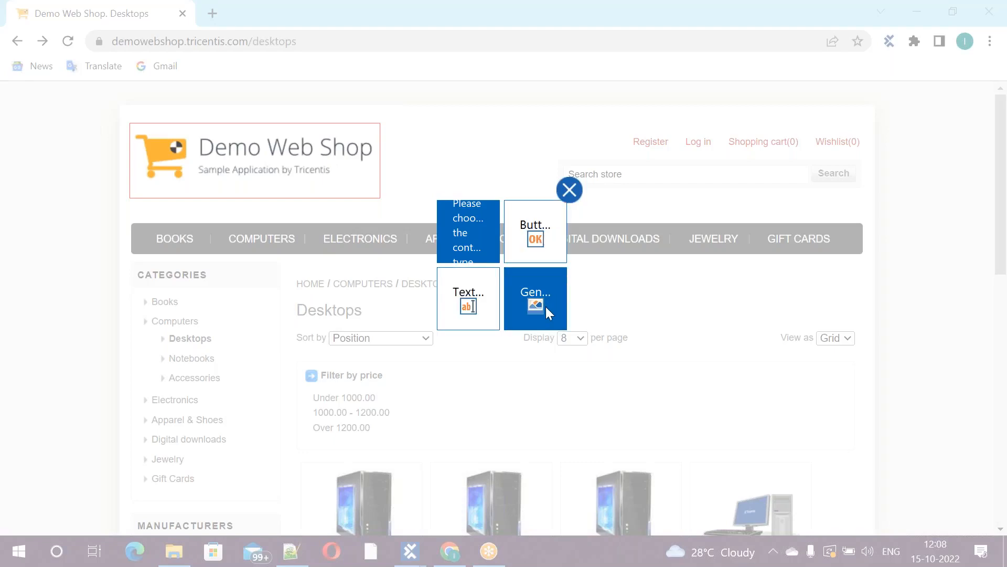
pyautogui.click(531, 229)
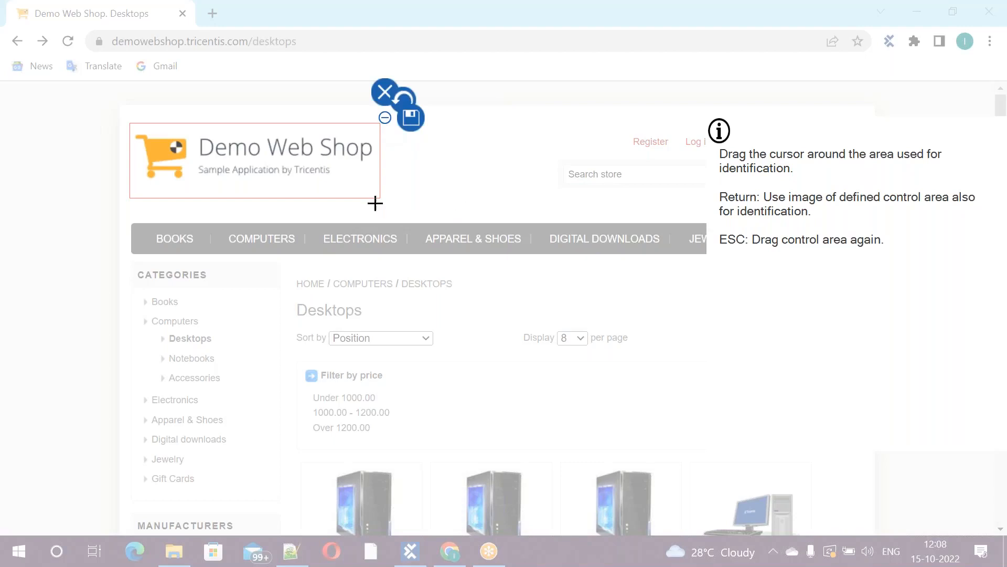
pyautogui.moveTo(380, 194); pyautogui.dragTo(393, 293)
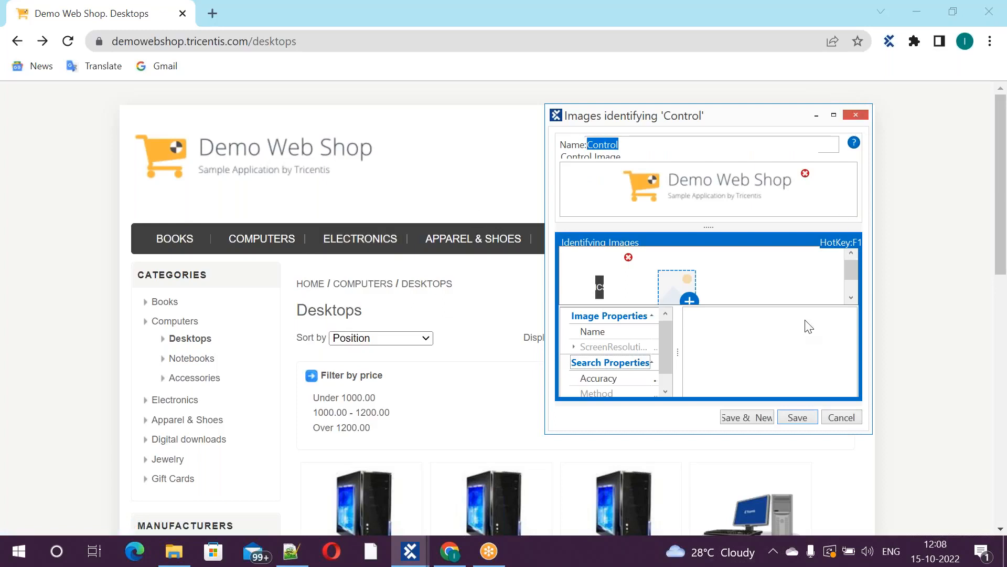
pyautogui.click(846, 419)
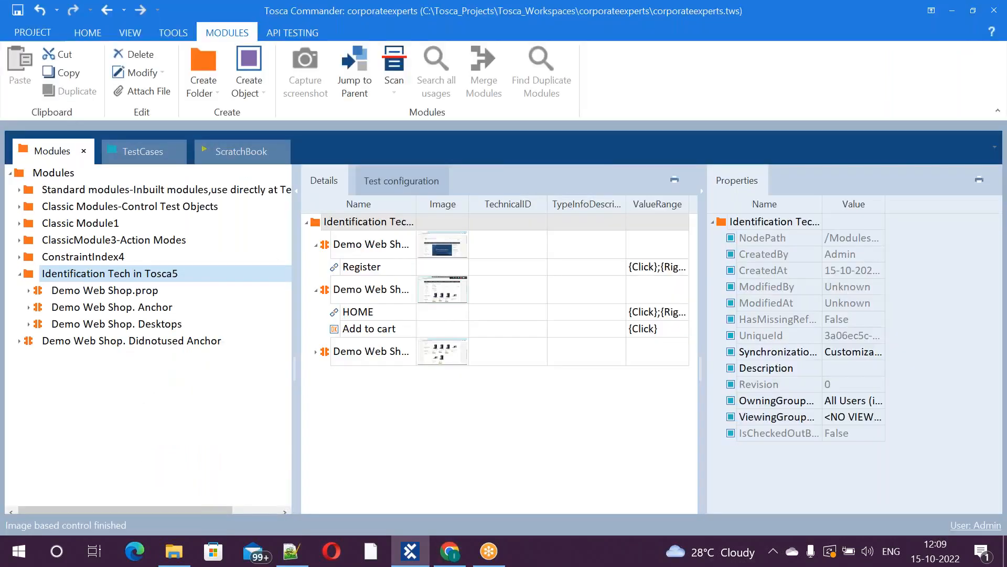
# Step: Start creating an image-based control in the Identification Tech in Tosca5 folder and enlarge its definition window clear of the Demo Web Shop logo
pyautogui.click(176, 272)
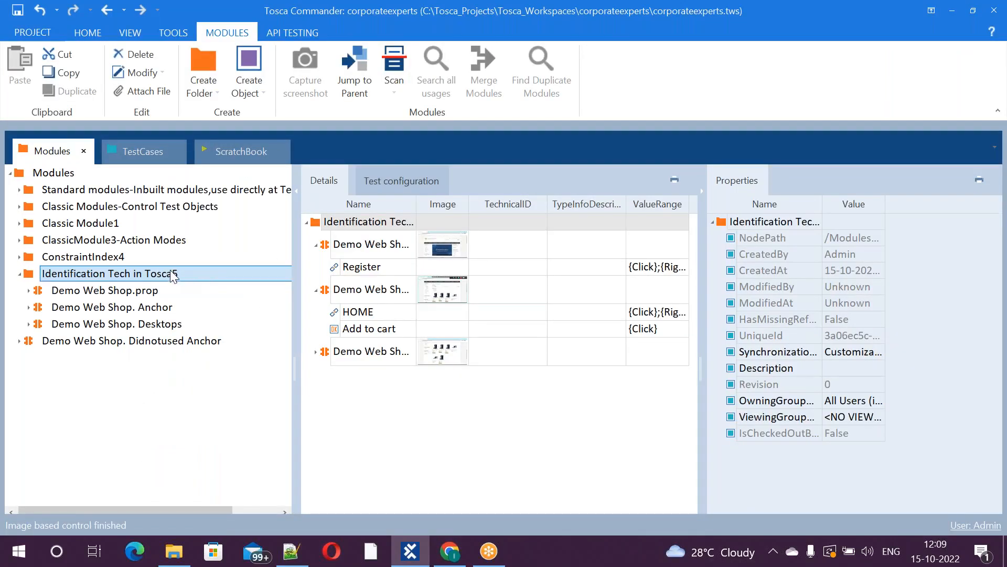
pyautogui.rightClick(171, 273)
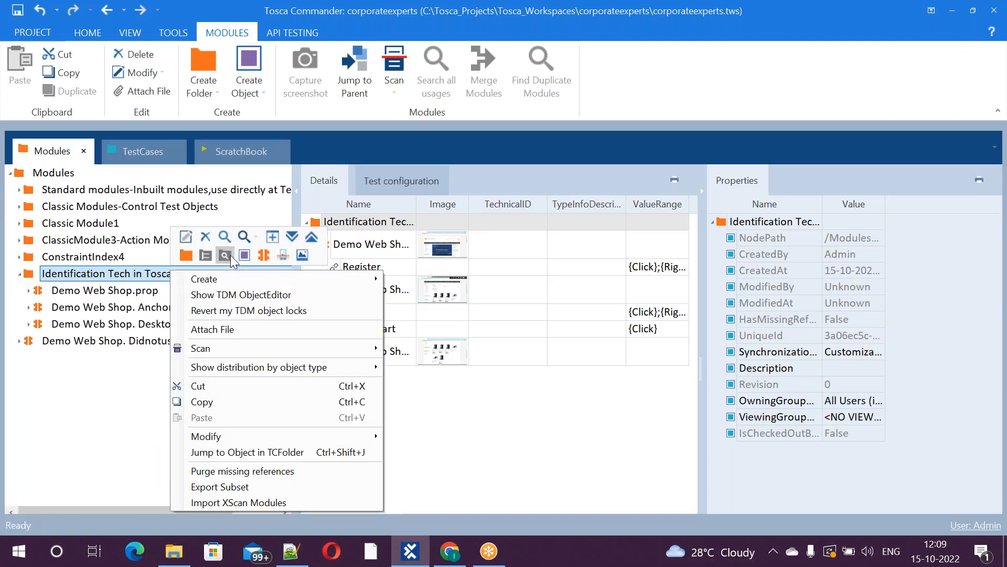
pyautogui.click(298, 256)
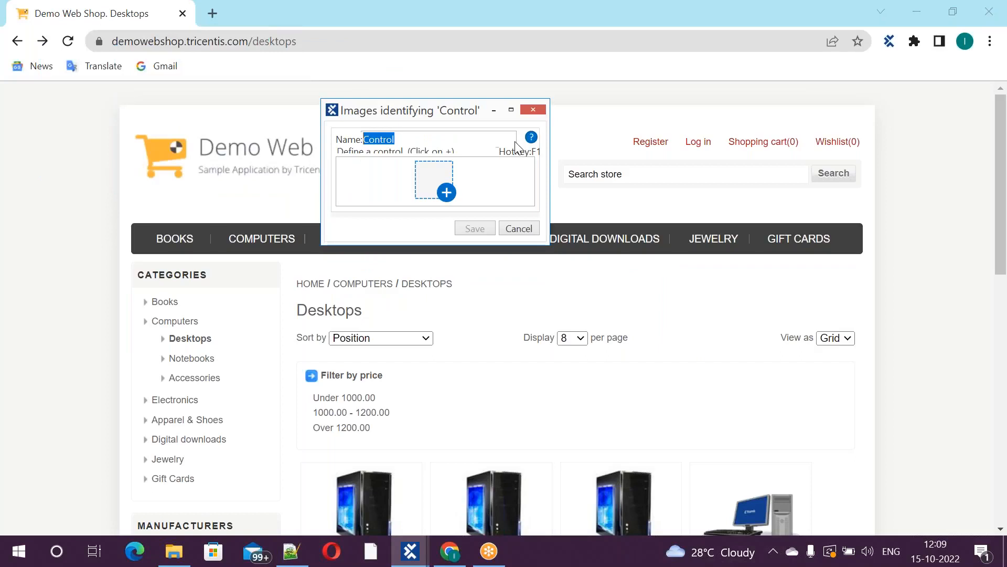
pyautogui.moveTo(462, 115); pyautogui.dragTo(637, 171)
pyautogui.moveTo(724, 303); pyautogui.dragTo(770, 459)
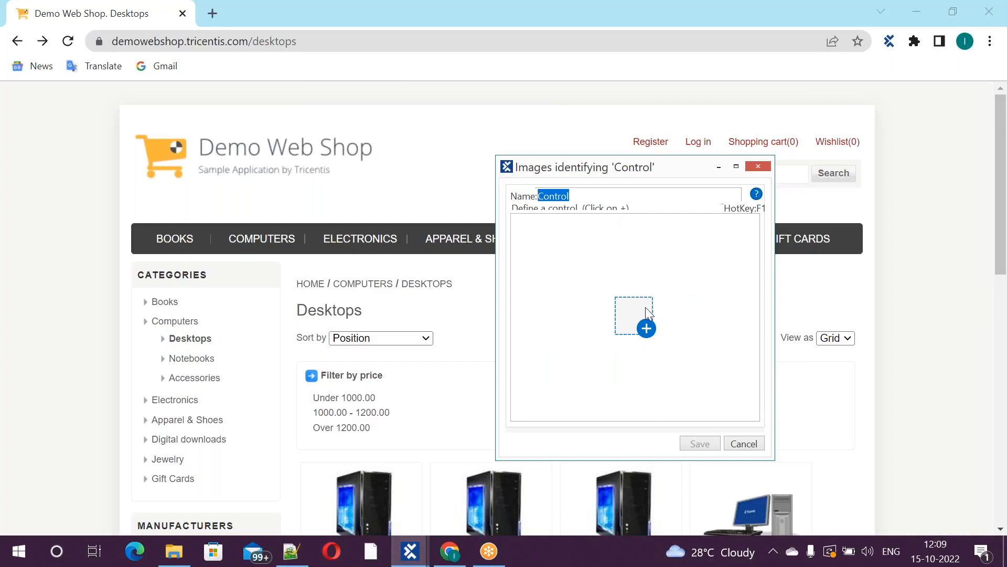
# Step: Capture the cart logo as a Button control, with an identifying area extending from the logo's lower corner down past the navigation bar
pyautogui.click(646, 328)
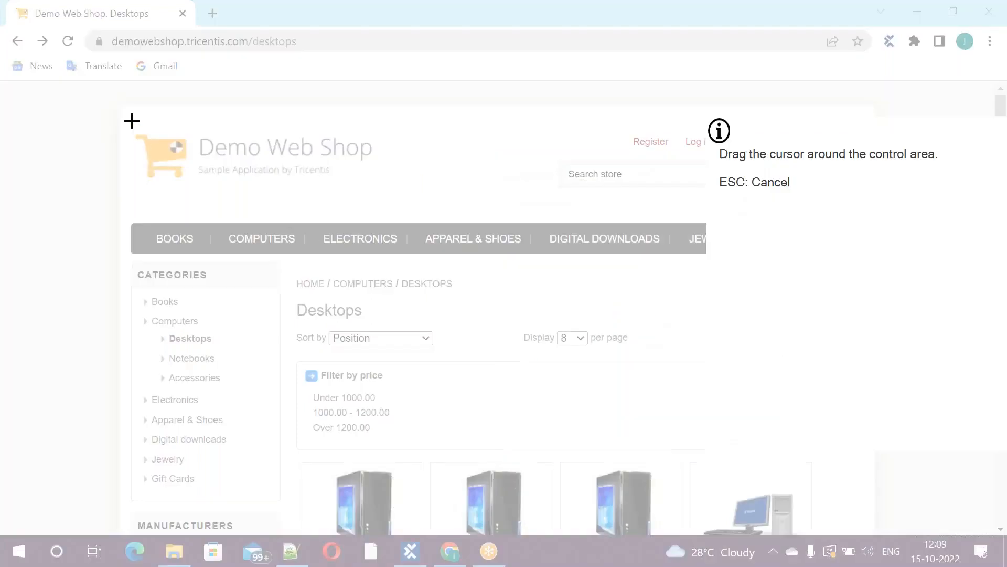
pyautogui.moveTo(130, 123); pyautogui.dragTo(225, 179)
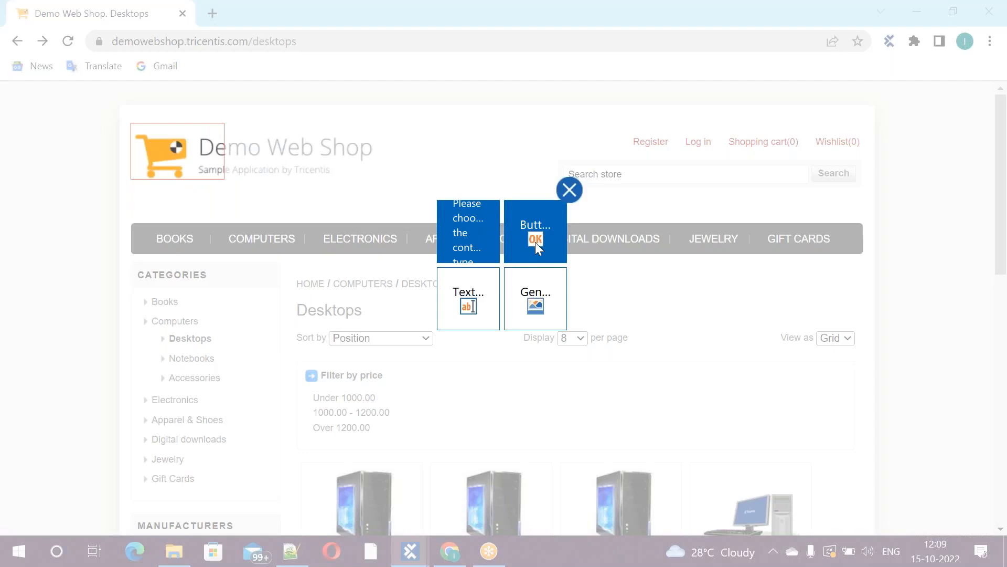
pyautogui.click(559, 223)
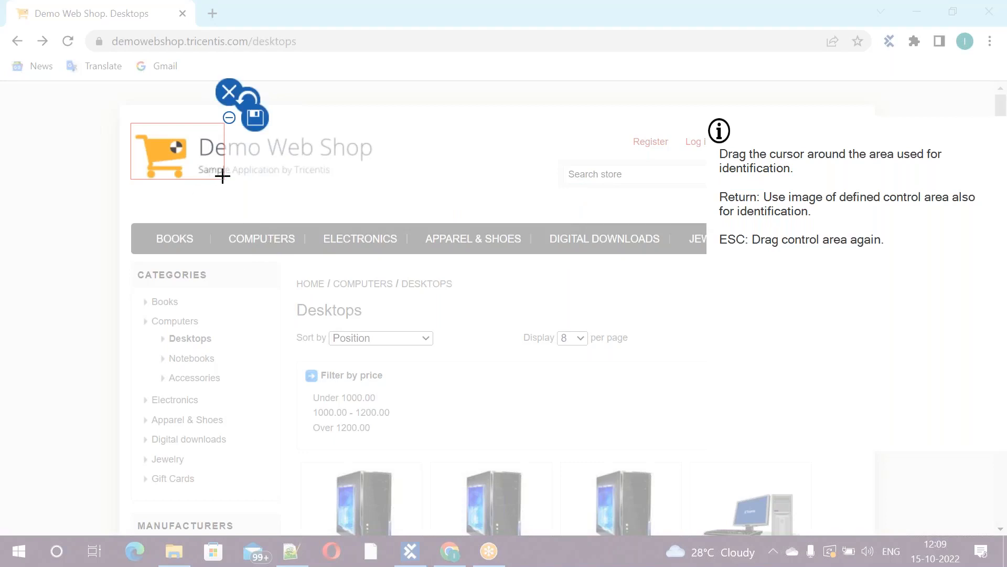
pyautogui.moveTo(224, 181); pyautogui.dragTo(245, 304)
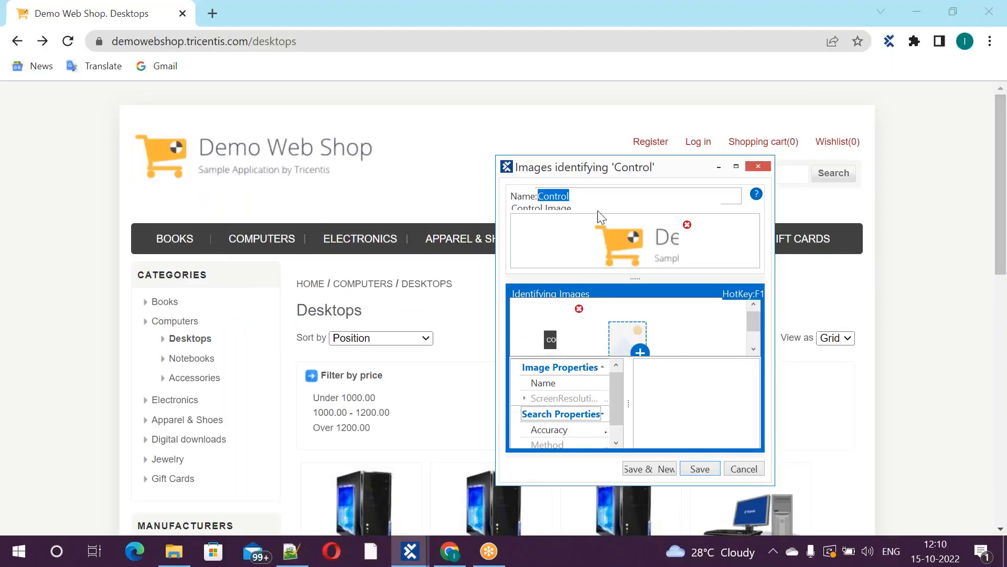
# Step: Set the identifying image's search accuracy to 50 and save the image-based control
pyautogui.click(736, 167)
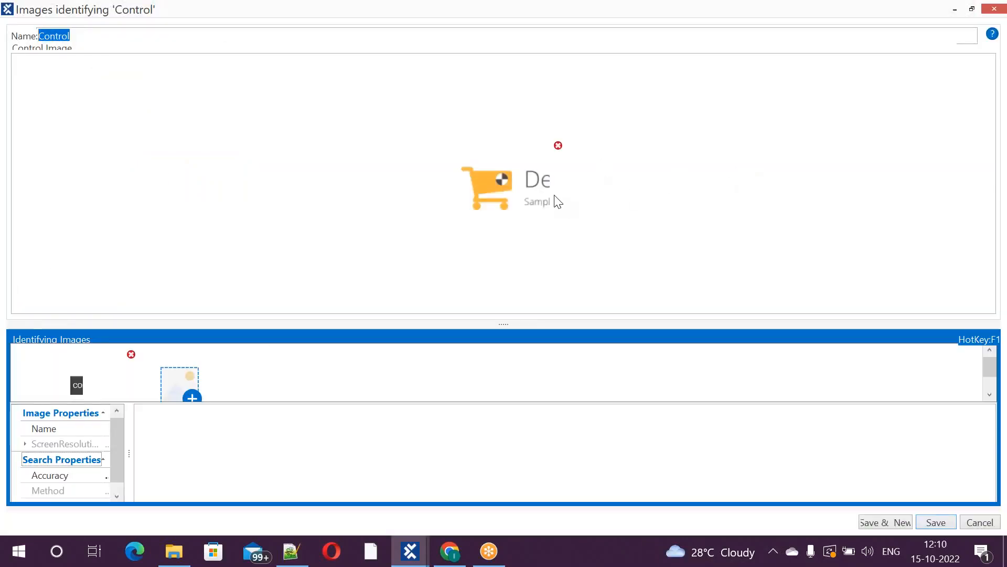
pyautogui.moveTo(125, 444); pyautogui.dragTo(333, 444)
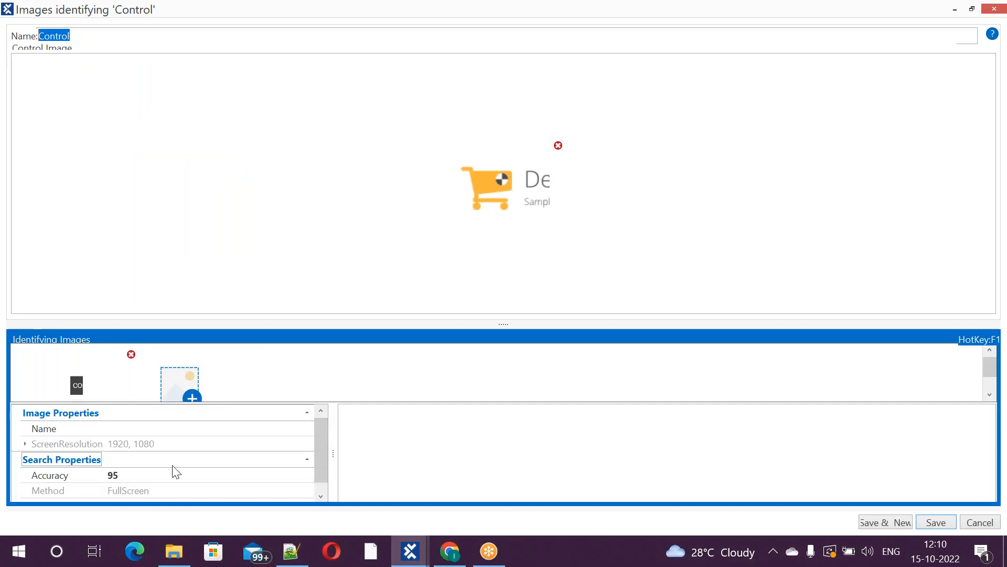
pyautogui.click(128, 474)
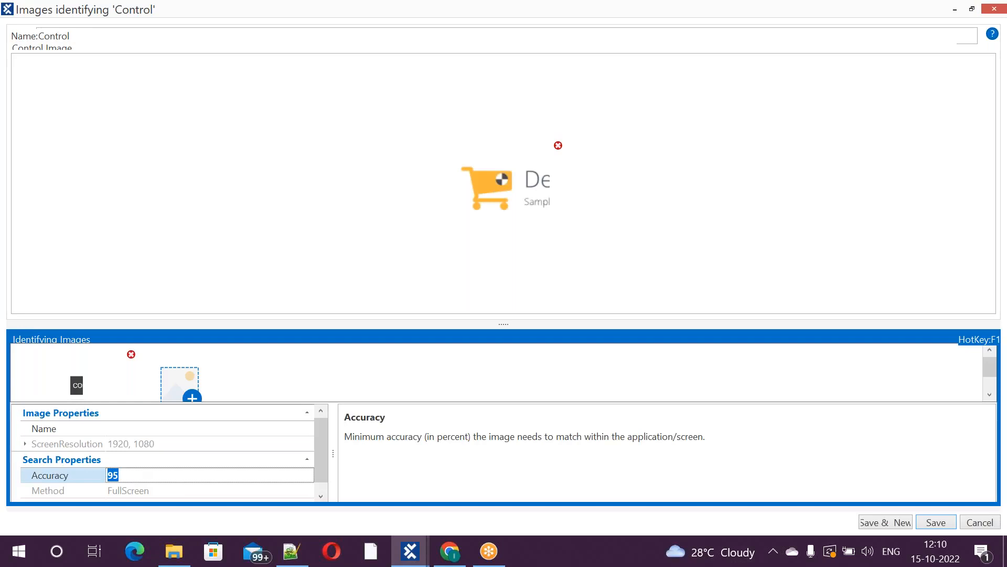
pyautogui.write('50')
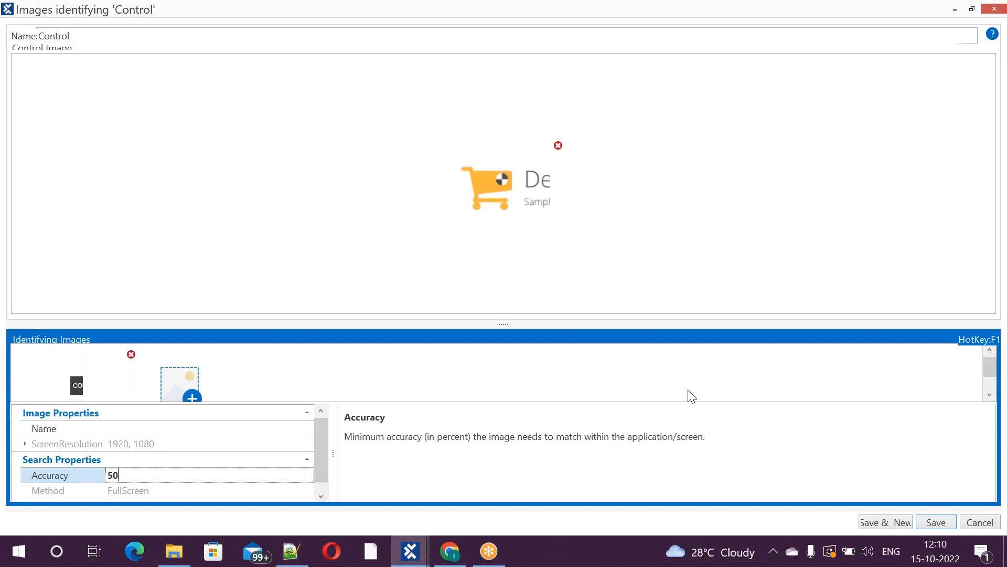
pyautogui.click(930, 524)
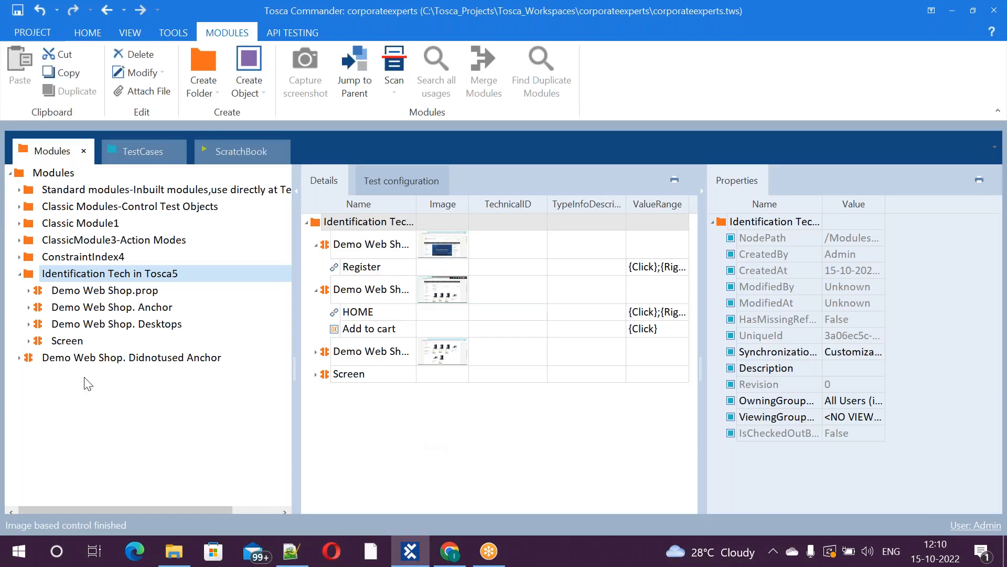
# Step: Expand the Screen module and examine the details of its Control attribute
pyautogui.click(29, 341)
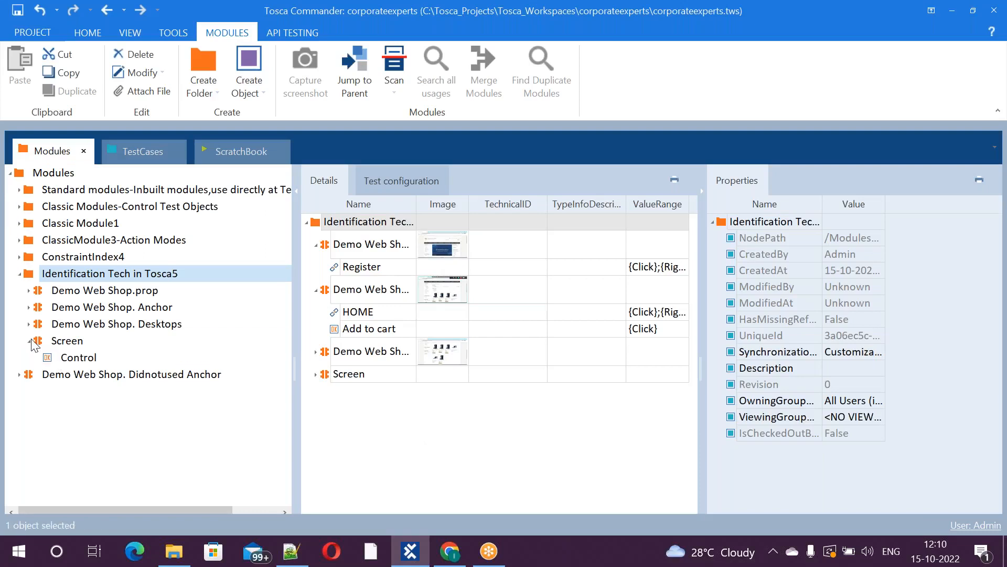
pyautogui.click(49, 360)
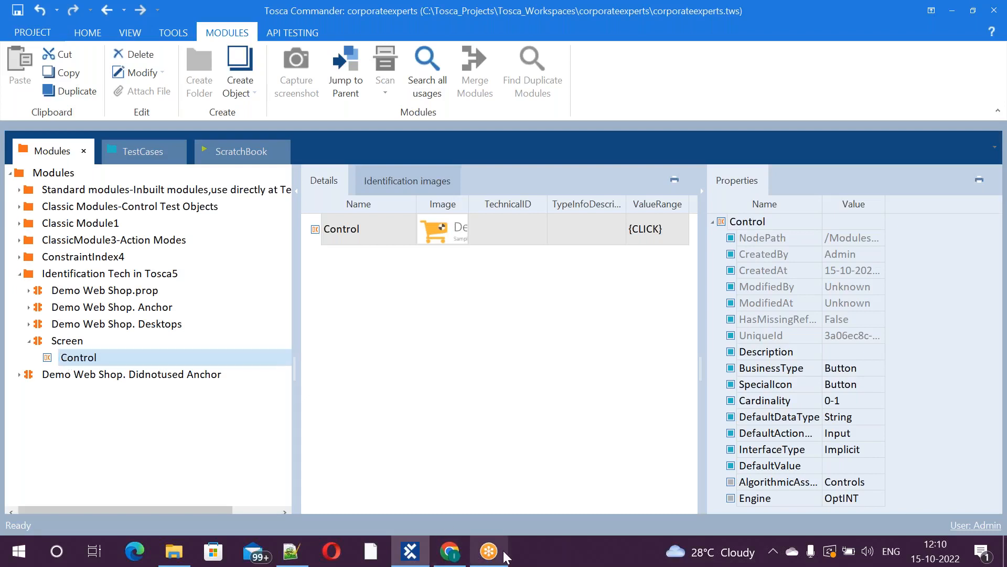
pyautogui.moveTo(501, 552)
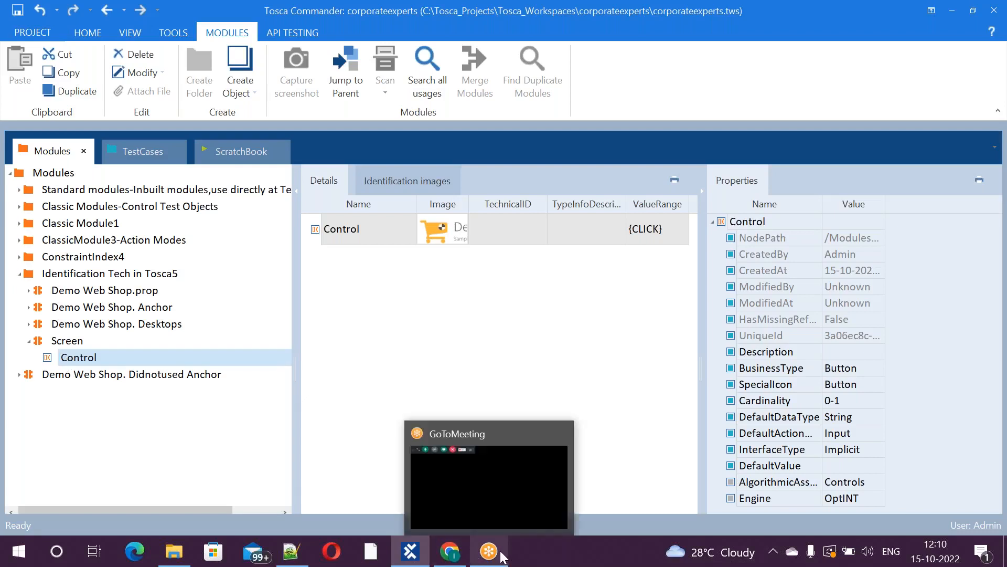
pyautogui.click(504, 500)
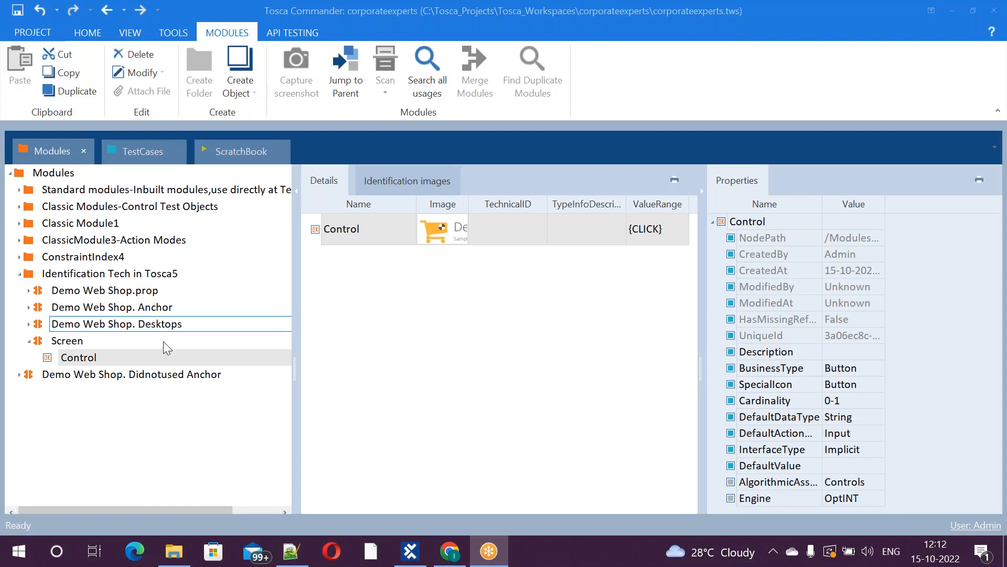
# Step: Delete the Screen module from the Identification Tech in Tosca5 folder
pyautogui.rightClick(76, 342)
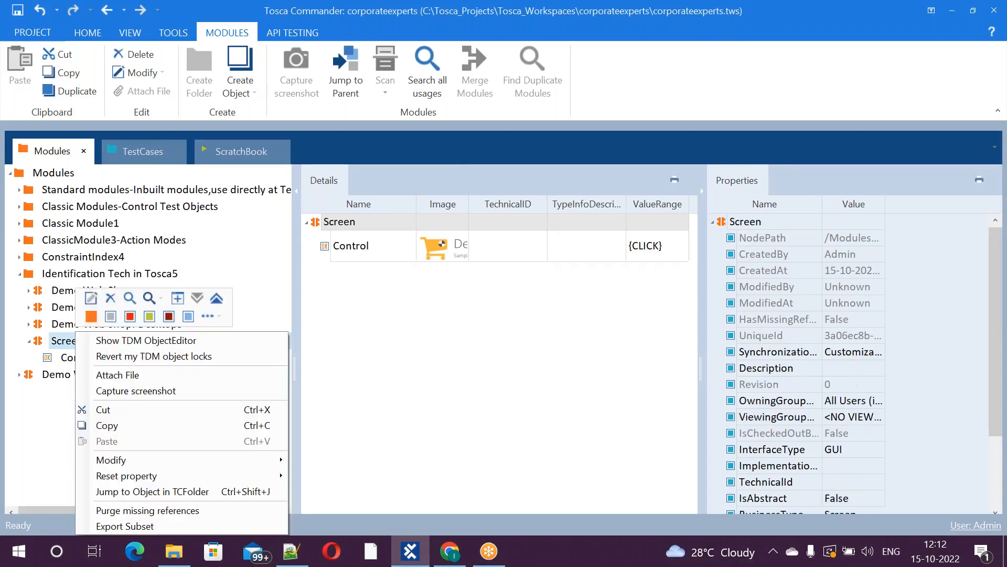
pyautogui.click(107, 301)
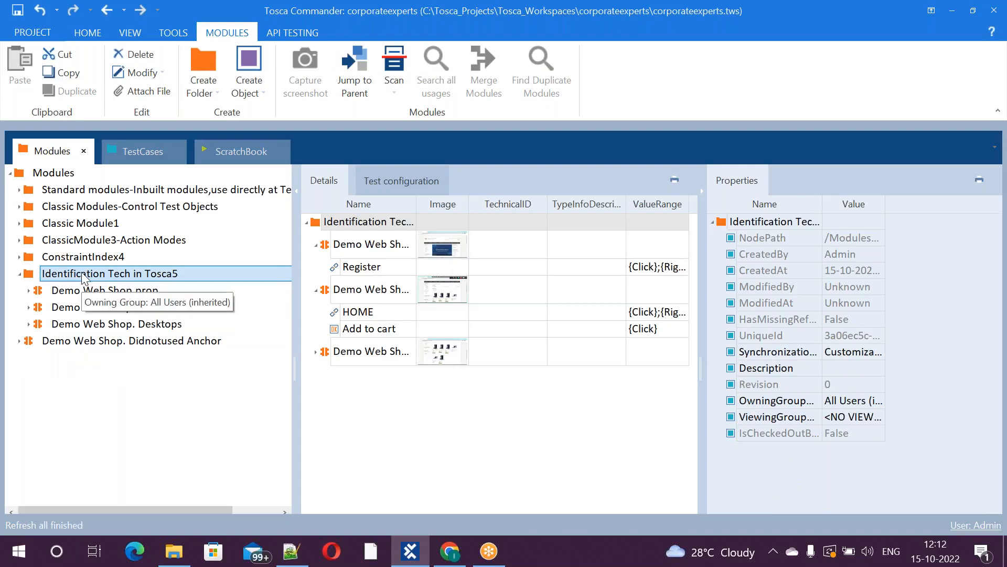
# Step: Switch to Chrome, follow the Demo Web Shop logo's link to the home page, and return to the Desktops page
pyautogui.hotkey('alt', 'Tab')
pyautogui.hotkey('alt', 'Tab')
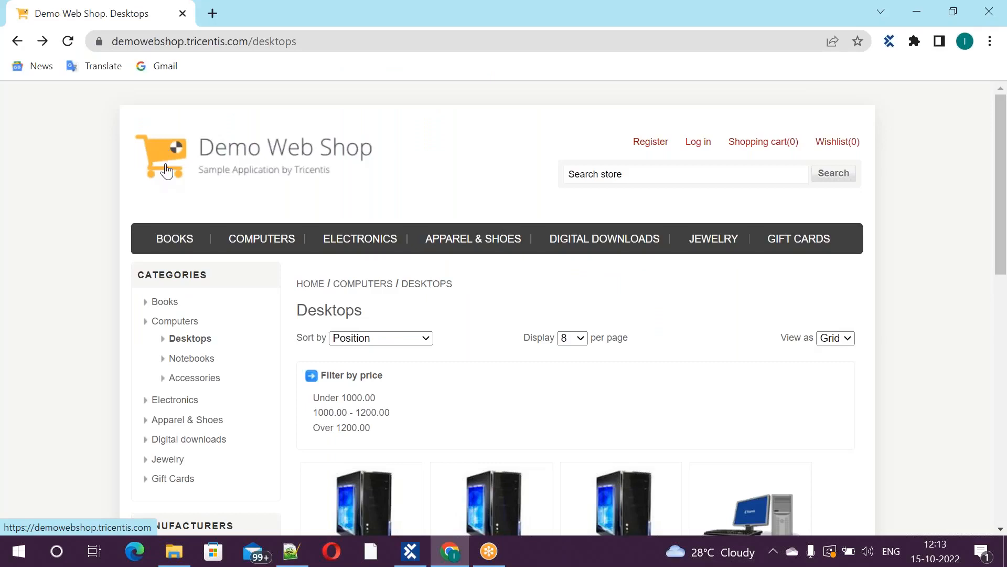
pyautogui.click(166, 163)
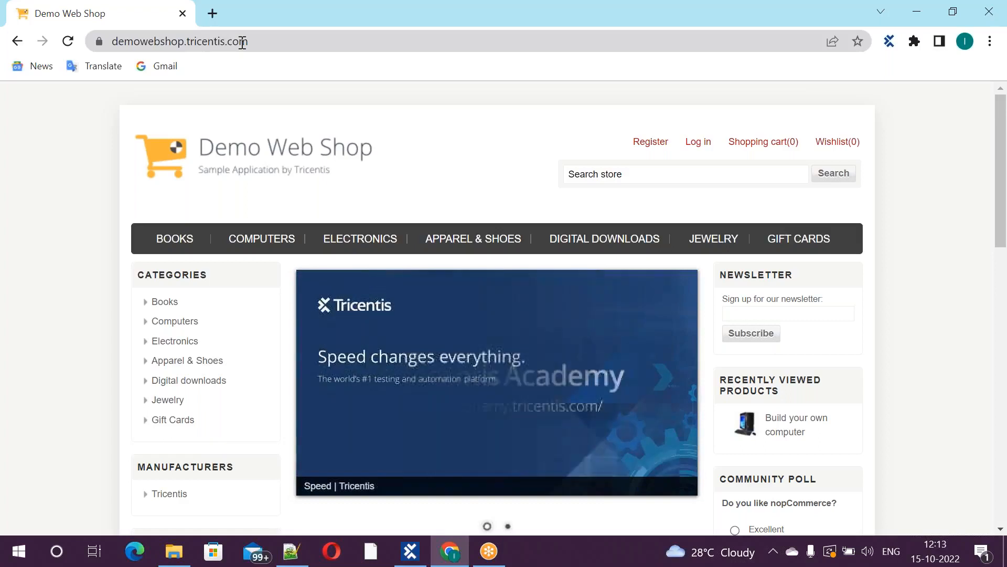
pyautogui.click(17, 42)
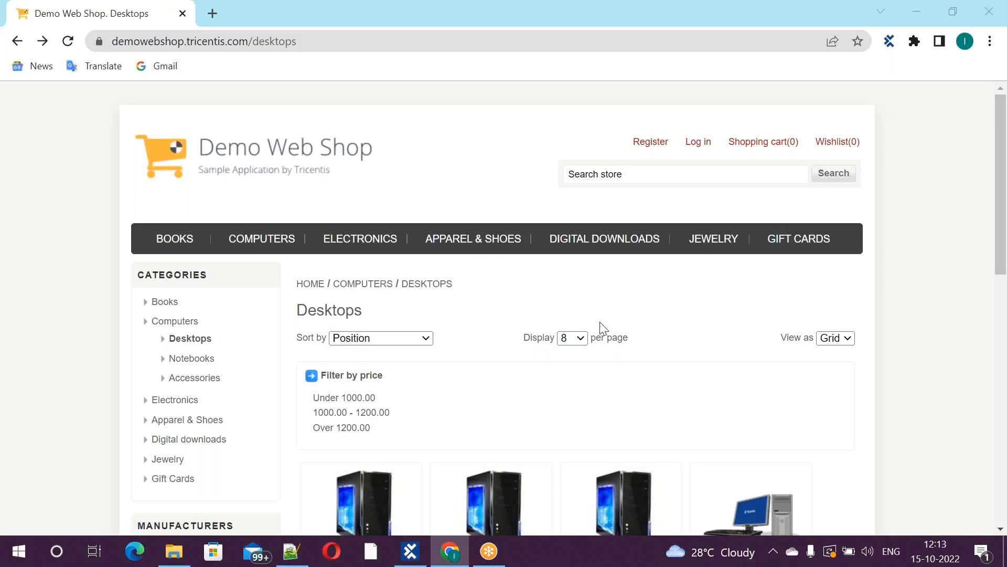
# Step: In Tosca Commander, start a new image-based control in the Identification Tech in Tosca5 folder and move its window off the logo
pyautogui.hotkey('alt', 'Tab')
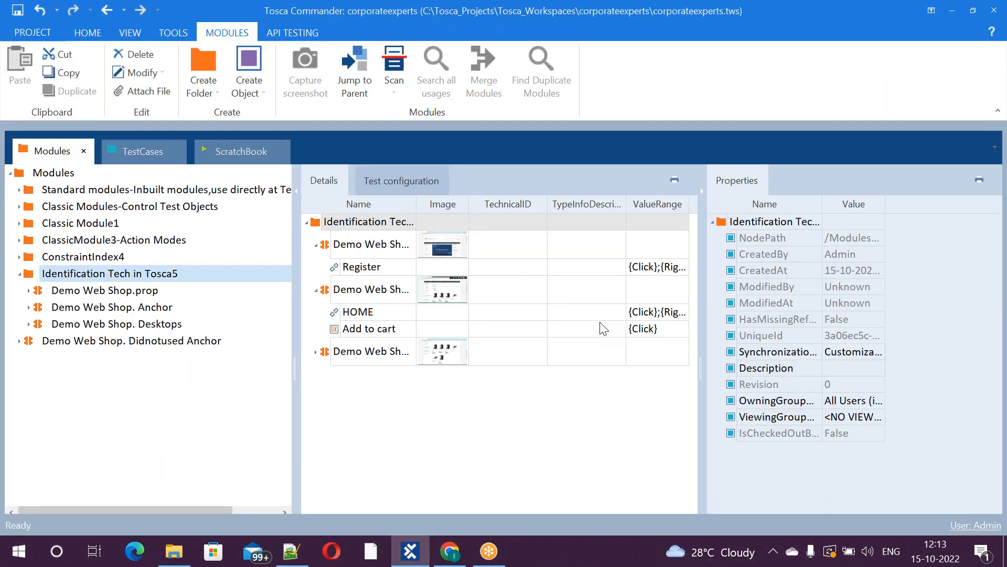
pyautogui.click(139, 275)
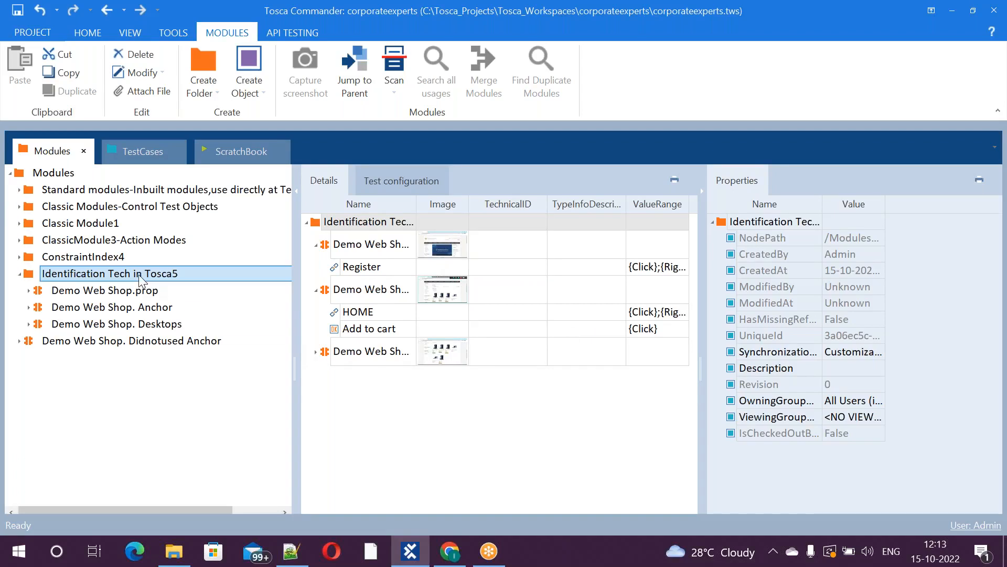
pyautogui.rightClick(139, 274)
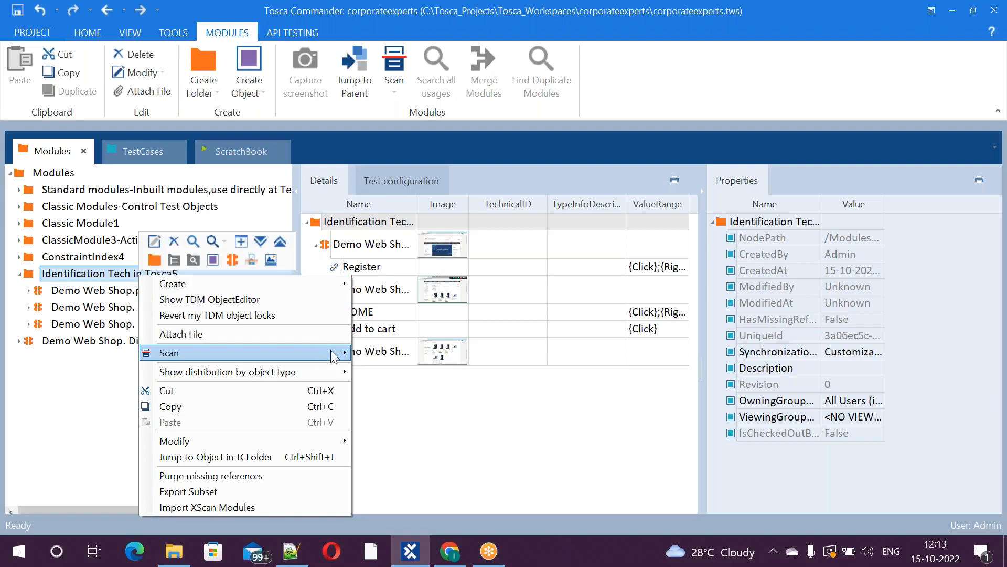
pyautogui.moveTo(333, 357)
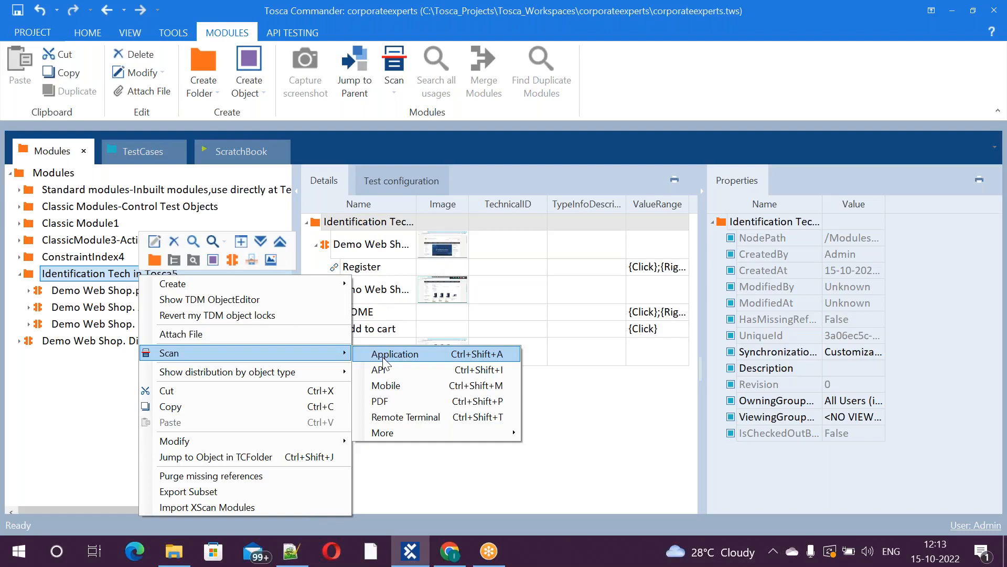
pyautogui.moveTo(229, 290)
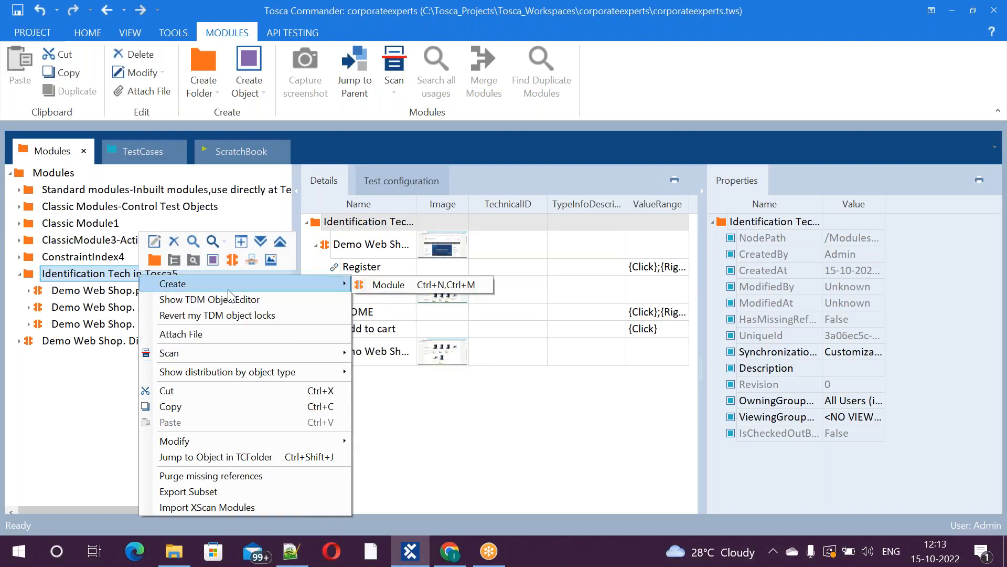
pyautogui.click(270, 260)
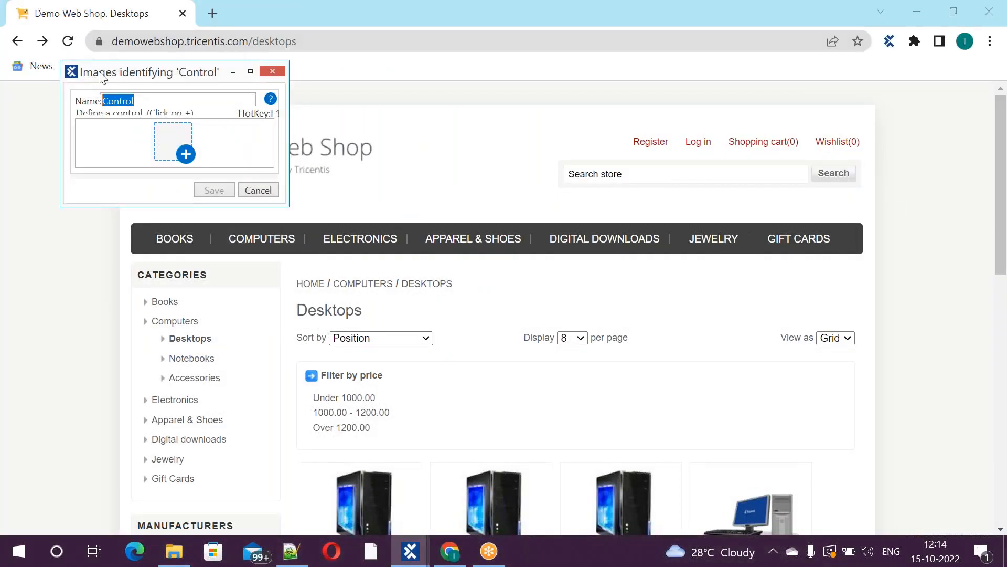
pyautogui.moveTo(101, 74); pyautogui.dragTo(565, 261)
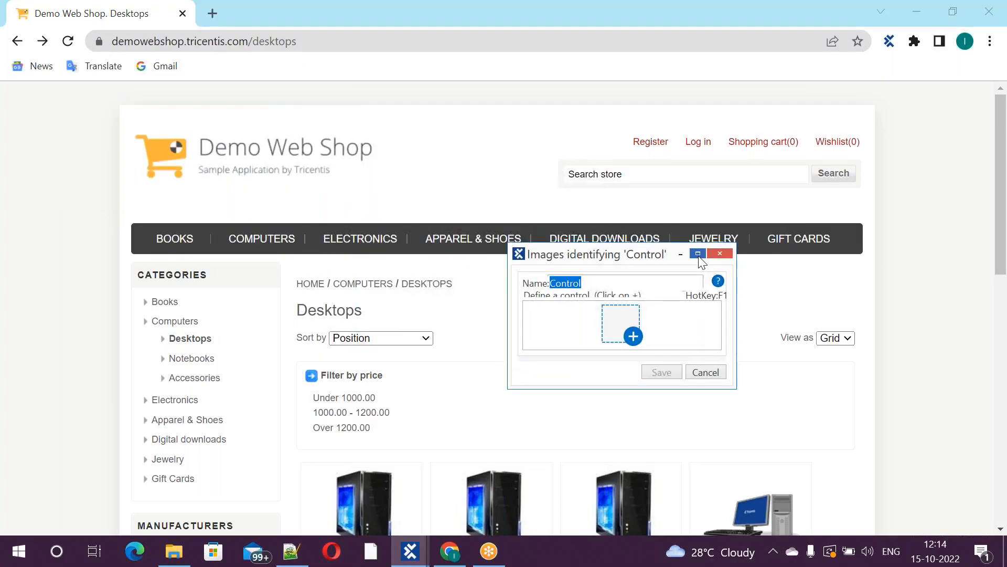
# Step: Capture the cart logo with the word Demo as a Button control, using a narrow identifying strip below it across the navigation bar
pyautogui.click(634, 337)
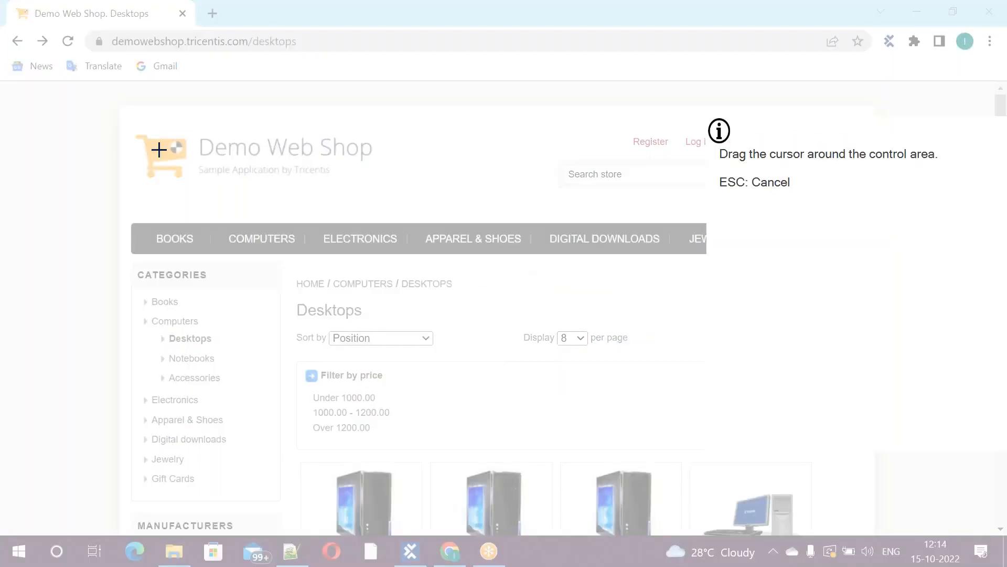
pyautogui.moveTo(131, 129); pyautogui.dragTo(262, 186)
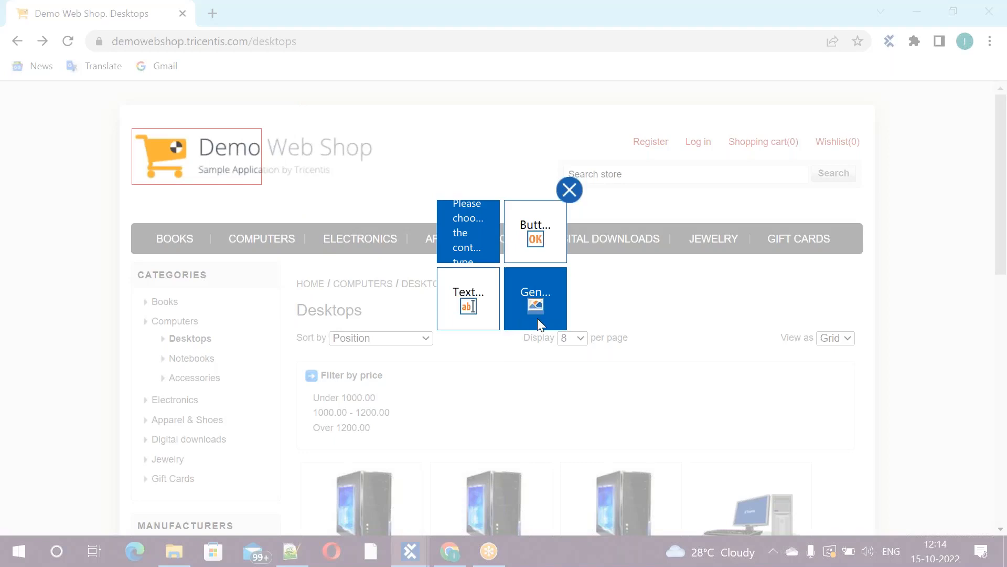
pyautogui.click(531, 230)
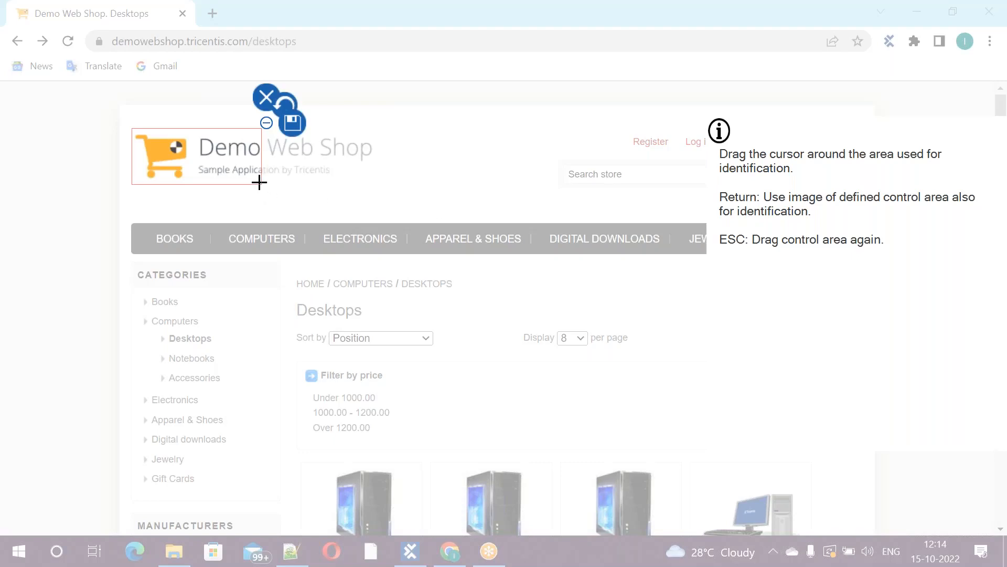
pyautogui.moveTo(261, 183); pyautogui.dragTo(266, 292)
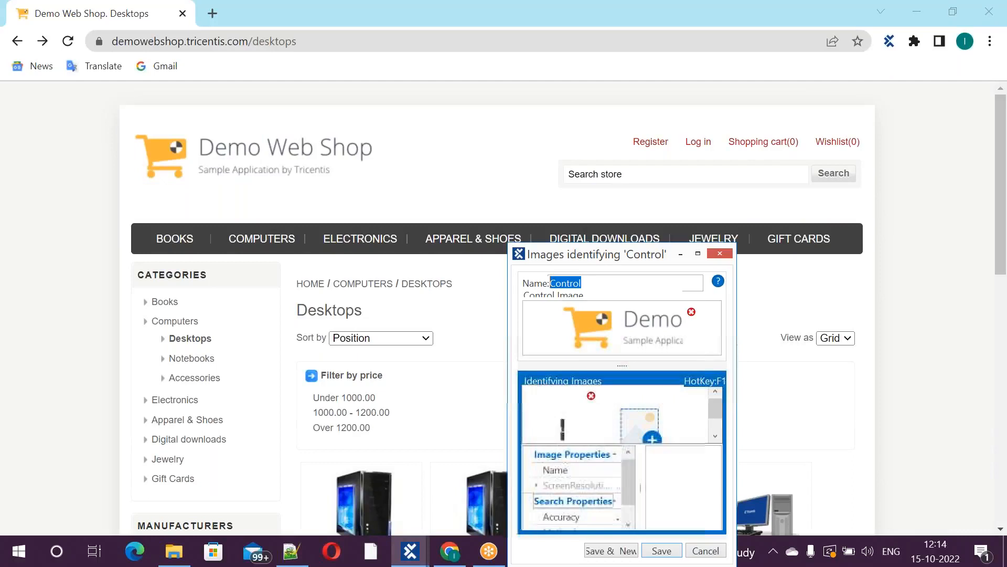
# Step: Maximize the control's definition window and enlarge the identifying-image area to examine all its image and search properties
pyautogui.click(698, 254)
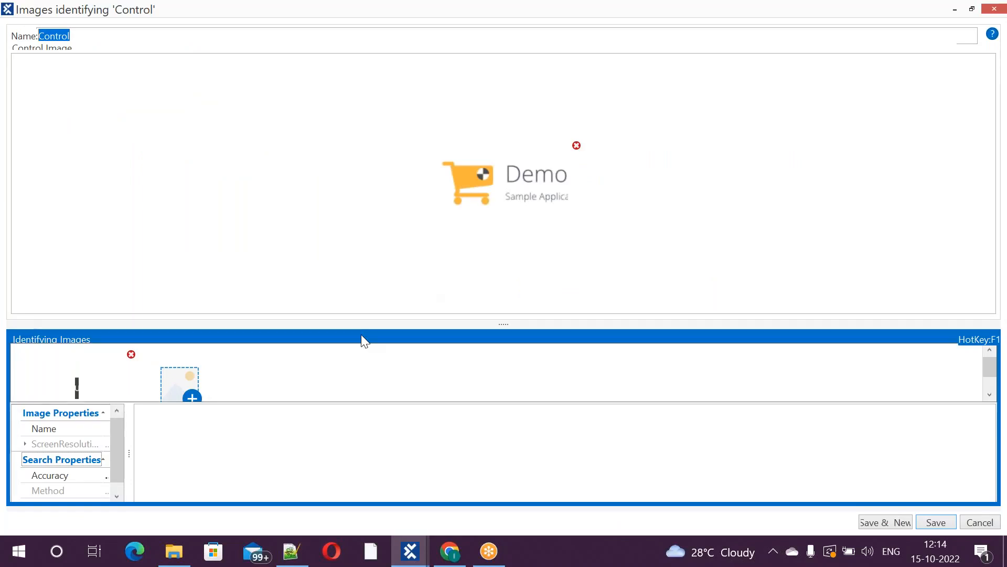
pyautogui.moveTo(129, 453); pyautogui.dragTo(239, 453)
pyautogui.moveTo(499, 323); pyautogui.dragTo(508, 247)
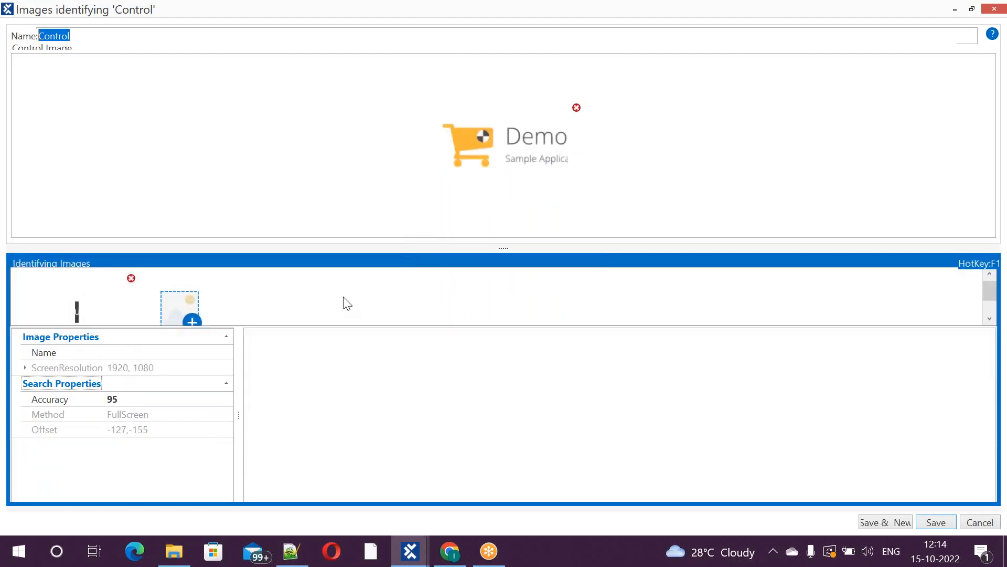
# Step: Set the identifying image's accuracy to 50, save the control and check the Screen module in the modules tree
pyautogui.click(122, 401)
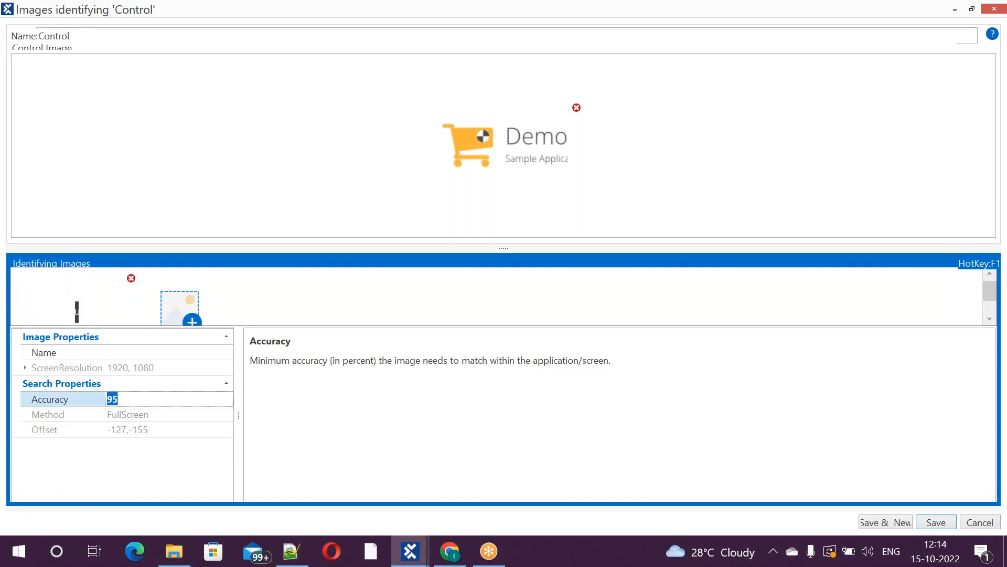
pyautogui.write('50')
pyautogui.click(440, 429)
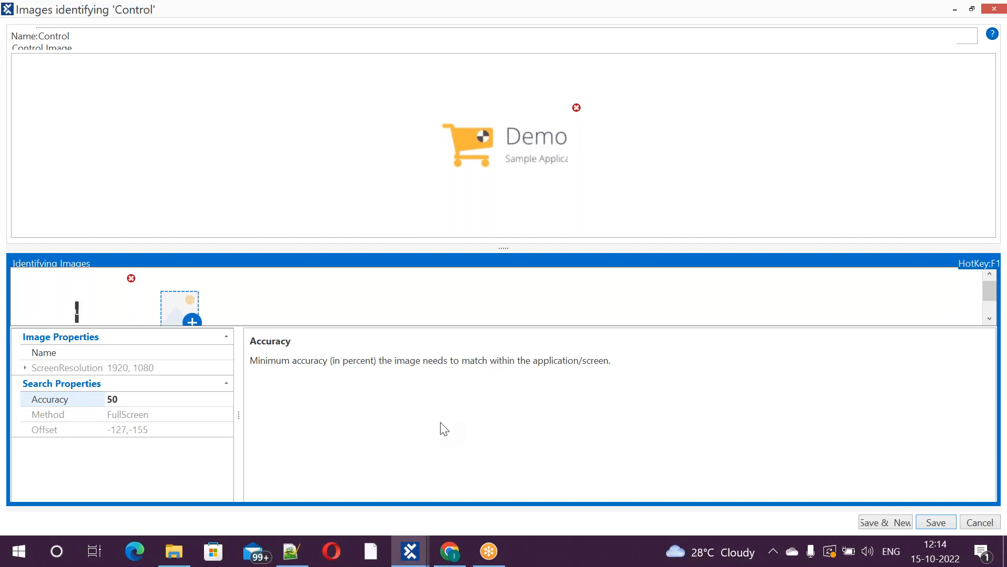
pyautogui.click(936, 522)
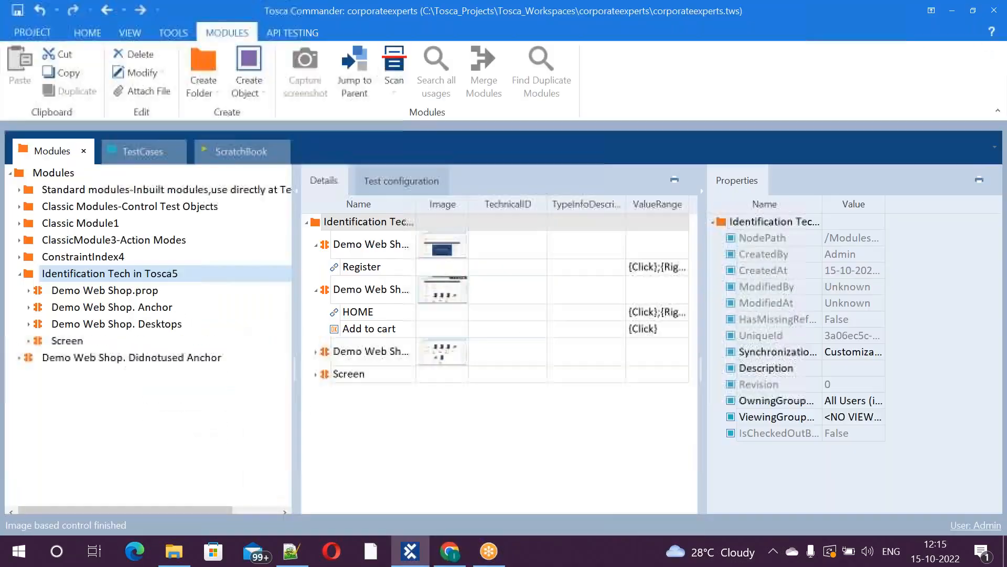
pyautogui.click(57, 342)
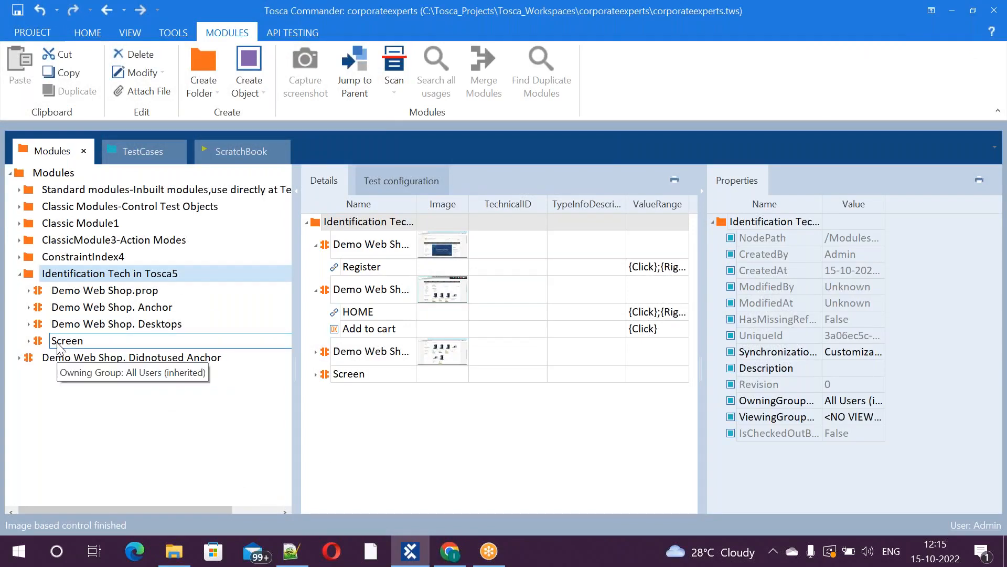
# Step: Go to the test cases and collapse Identification with out Anchor and Identification.Index
pyautogui.click(143, 151)
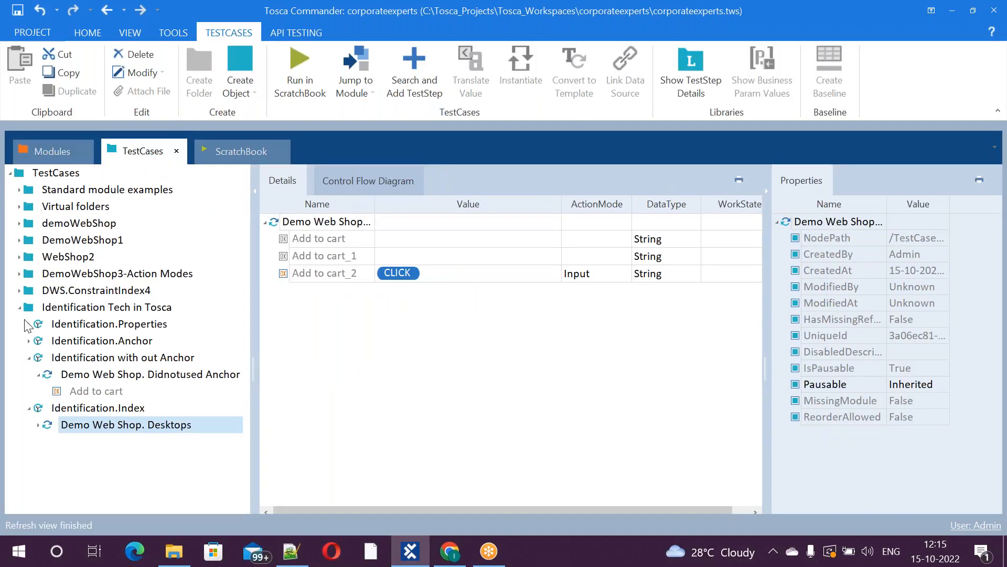
pyautogui.click(30, 357)
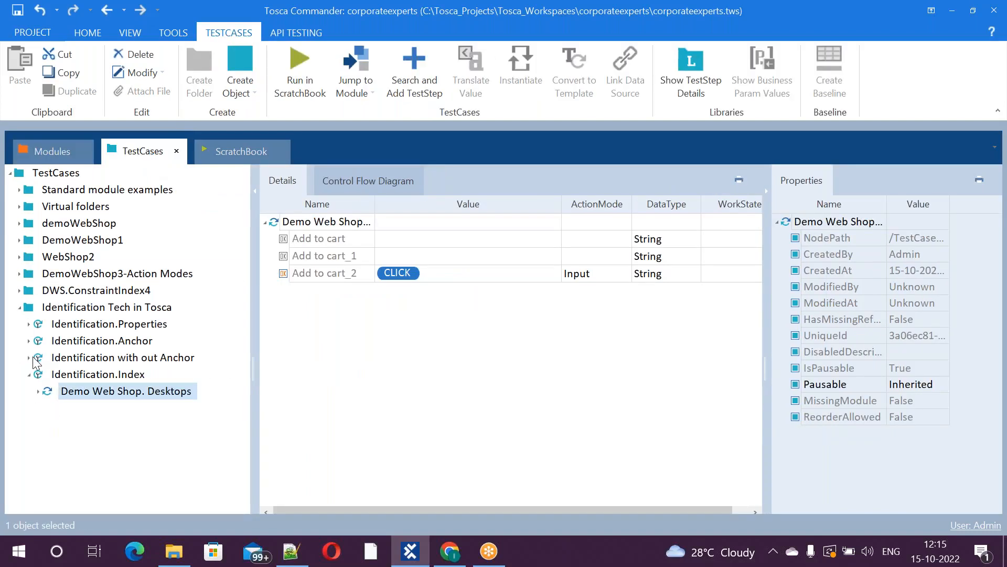
pyautogui.click(30, 374)
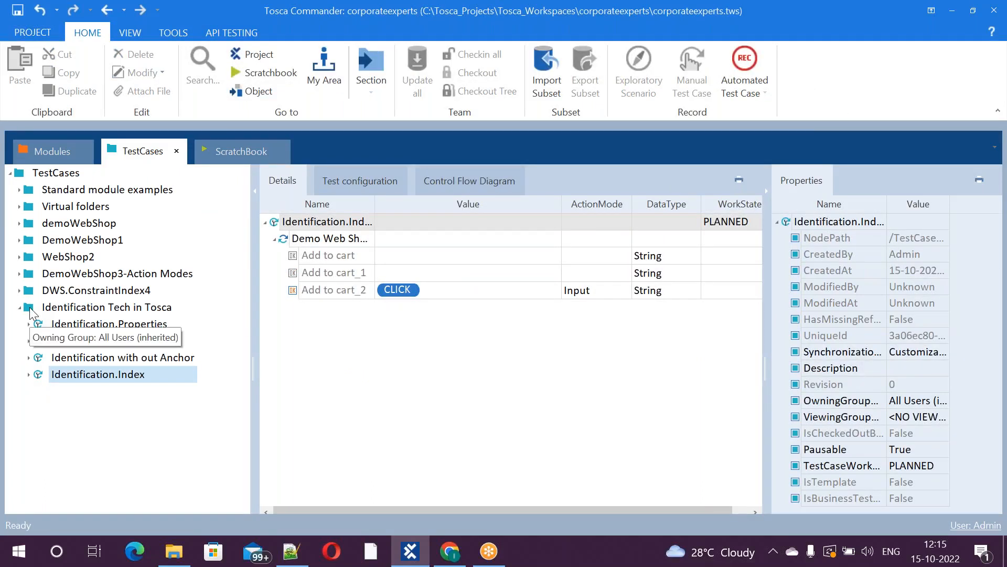
# Step: Create a test case named Identification.Image in the Identification Tech in Tosca folder
pyautogui.rightClick(29, 306)
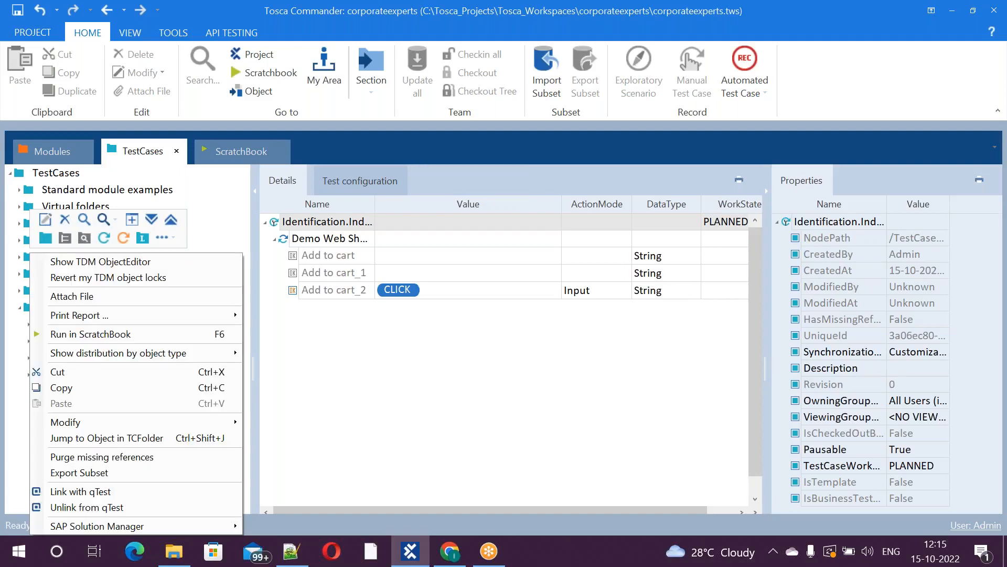
pyautogui.click(107, 235)
pyautogui.write('Id')
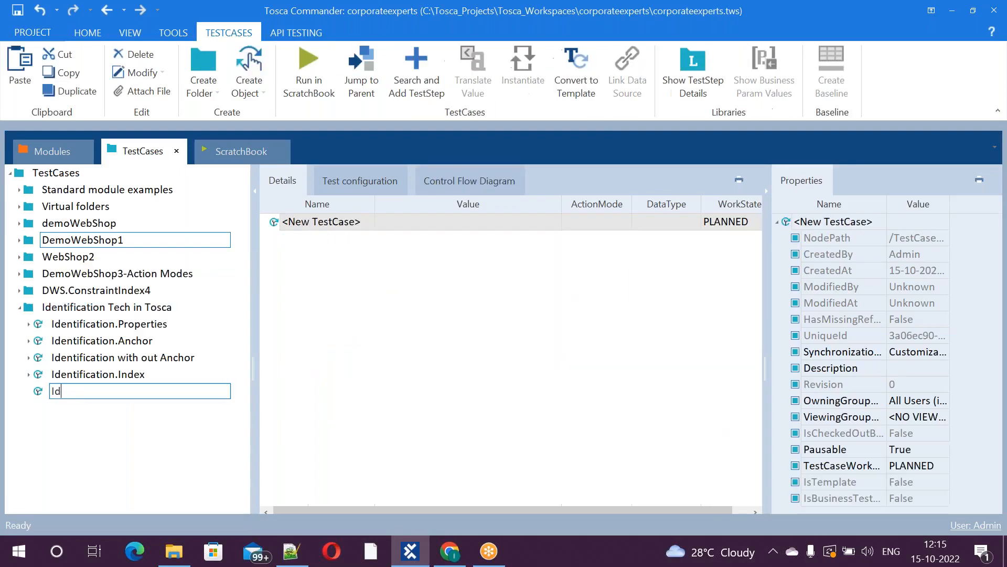
pyautogui.write('entifi')
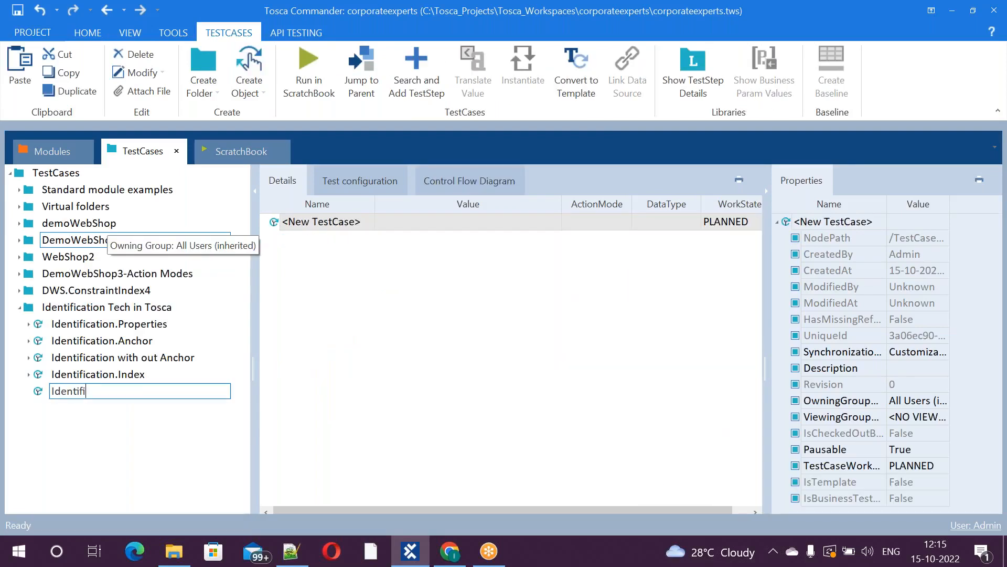
pyautogui.write('cation.Image')
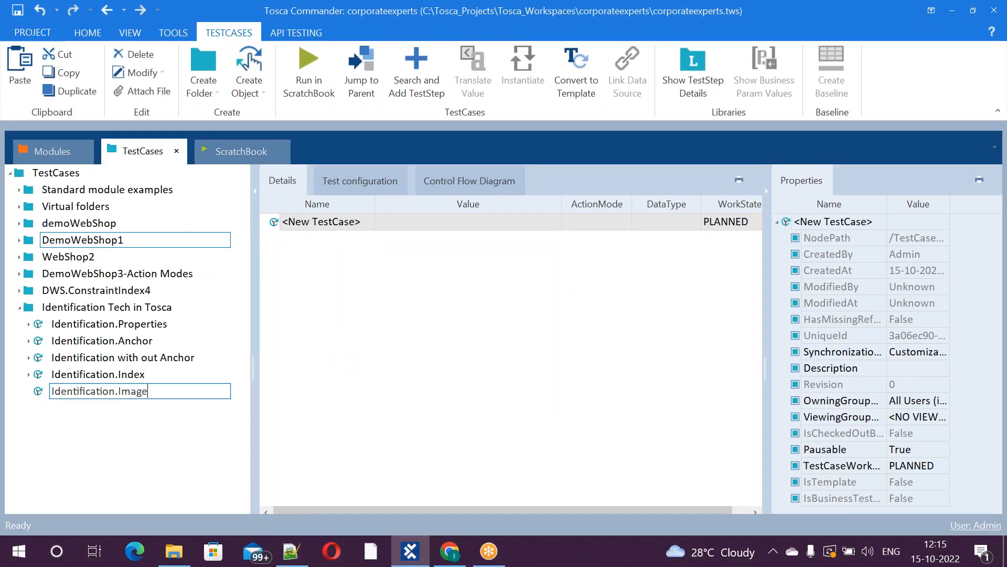
pyautogui.rightClick(124, 390)
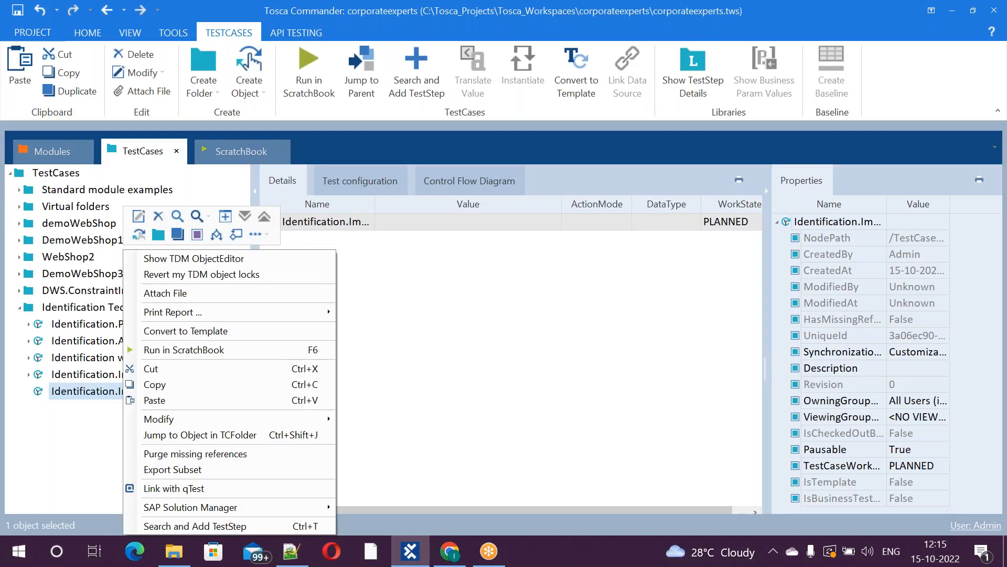
pyautogui.click(97, 448)
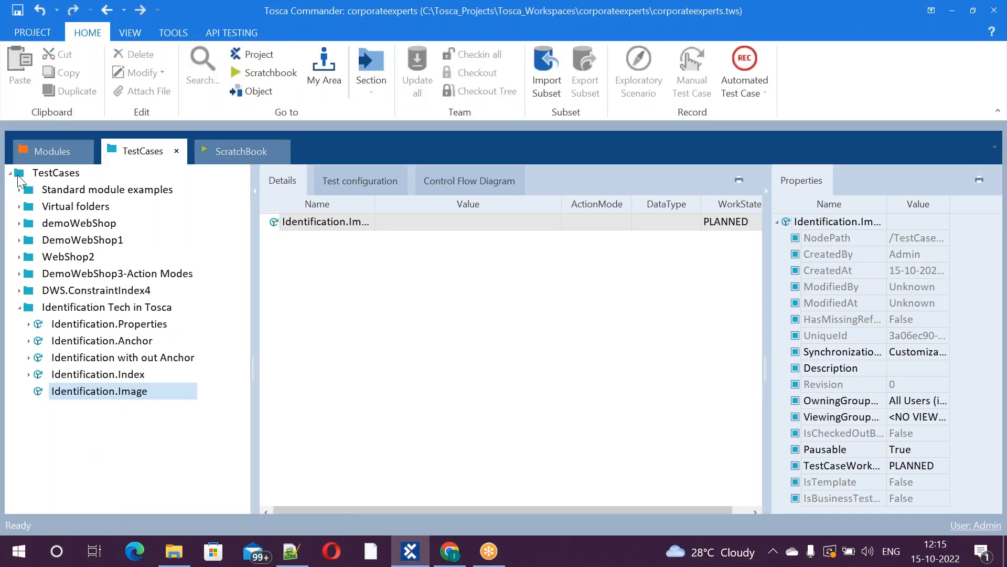
# Step: Add the Screen module to the Identification.Image test case as a test step and set its Control value to {CLICK}
pyautogui.click(43, 159)
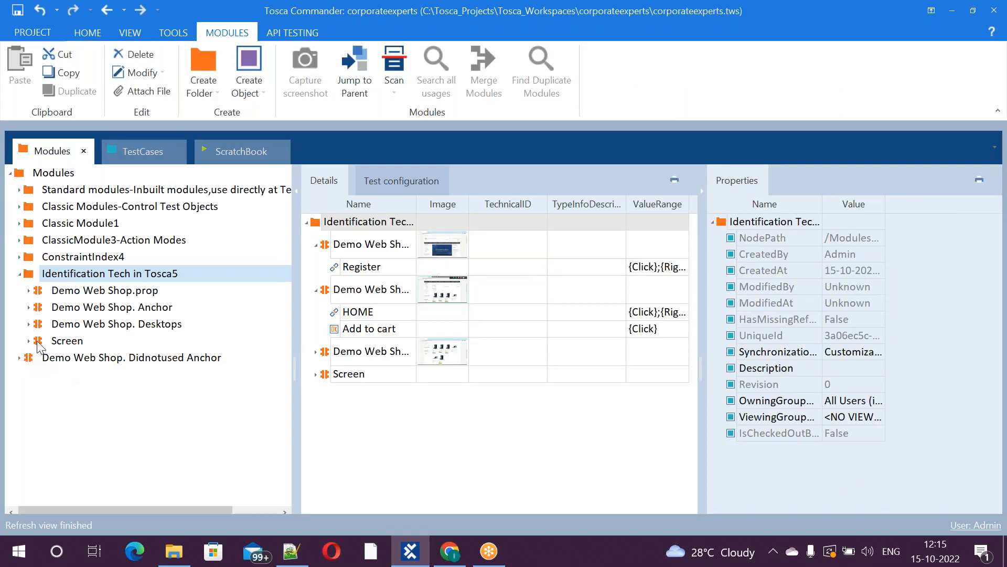
pyautogui.moveTo(39, 344); pyautogui.dragTo(67, 393)
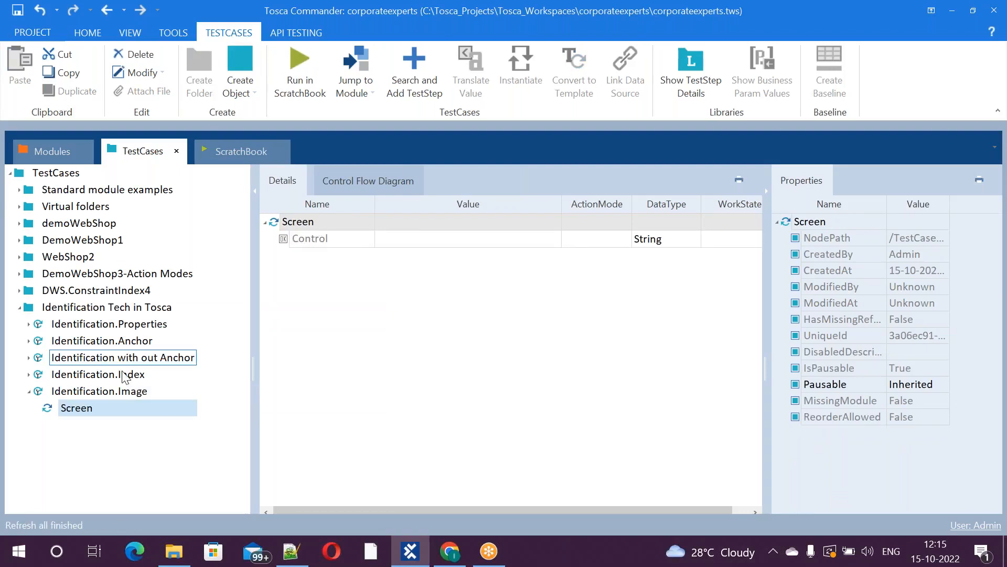
pyautogui.click(307, 237)
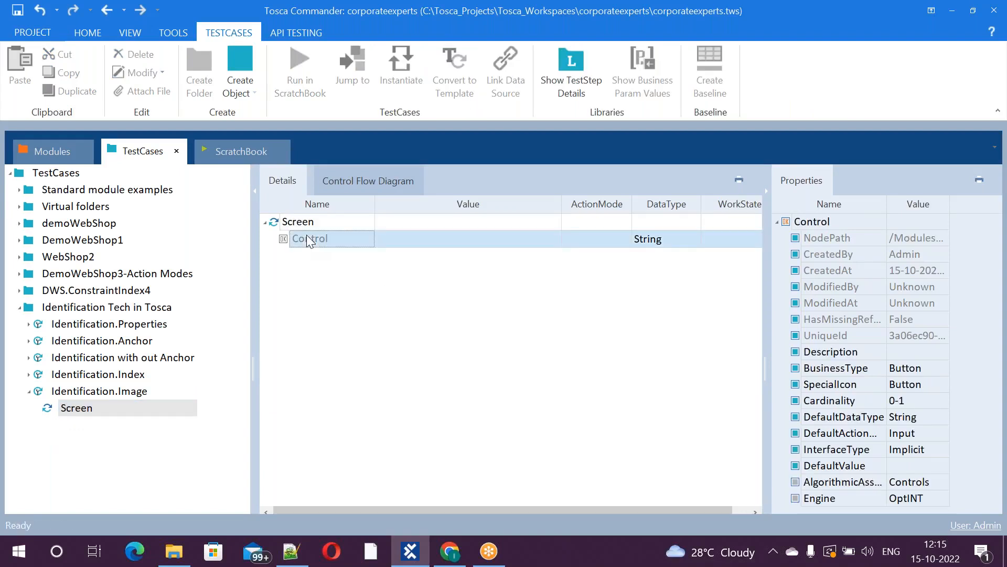
pyautogui.click(434, 219)
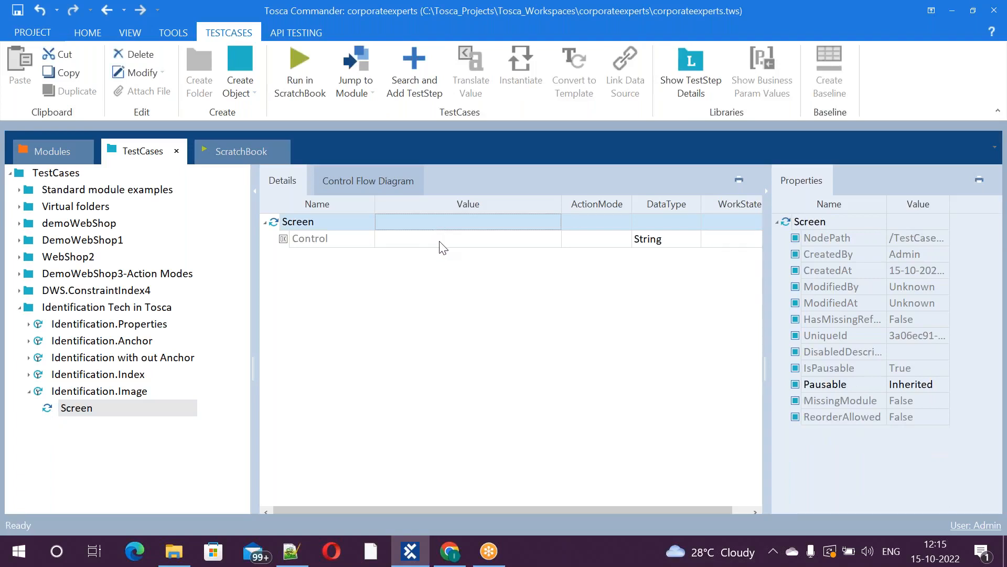
pyautogui.click(439, 242)
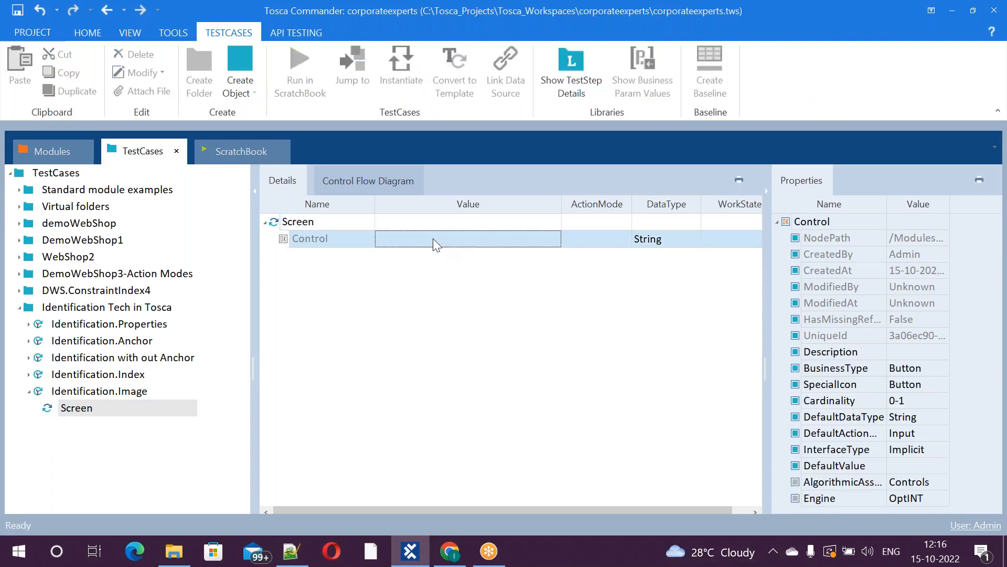
pyautogui.click(433, 239)
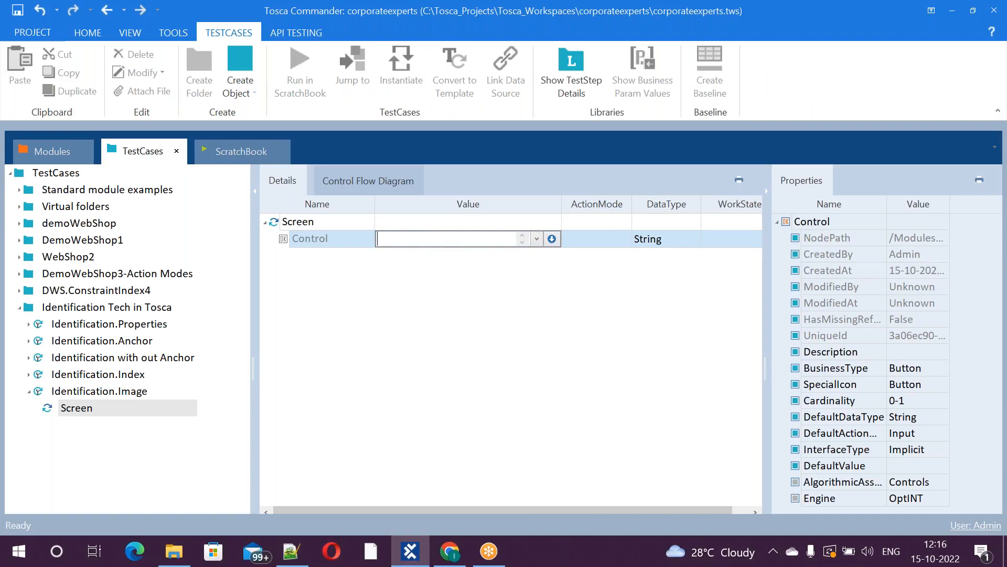
pyautogui.write('{CLICK}')
pyautogui.click(417, 380)
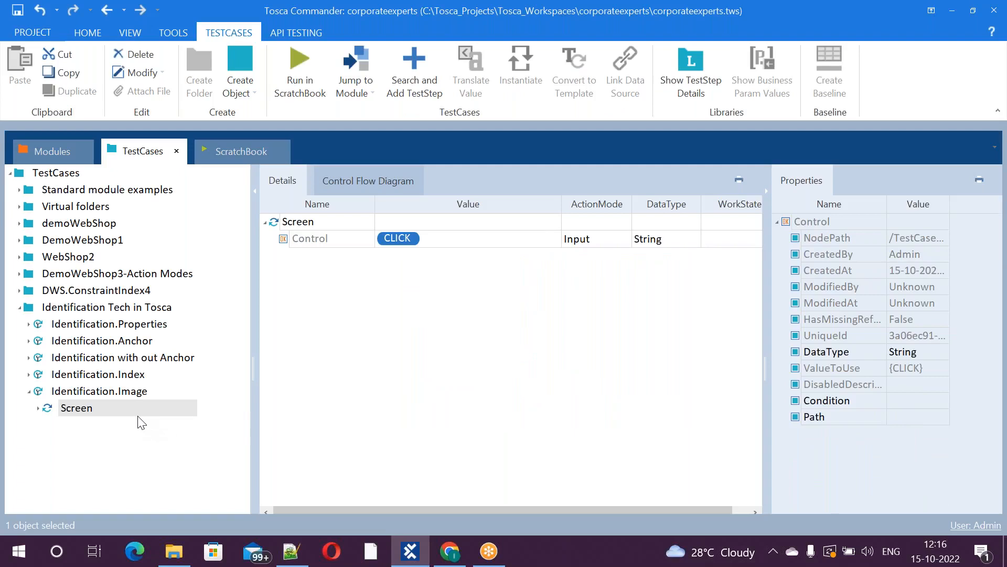
# Step: Run the Identification.Image test case in ScratchBook and return the browser to the shop's Desktops page
pyautogui.doubleClick(119, 392)
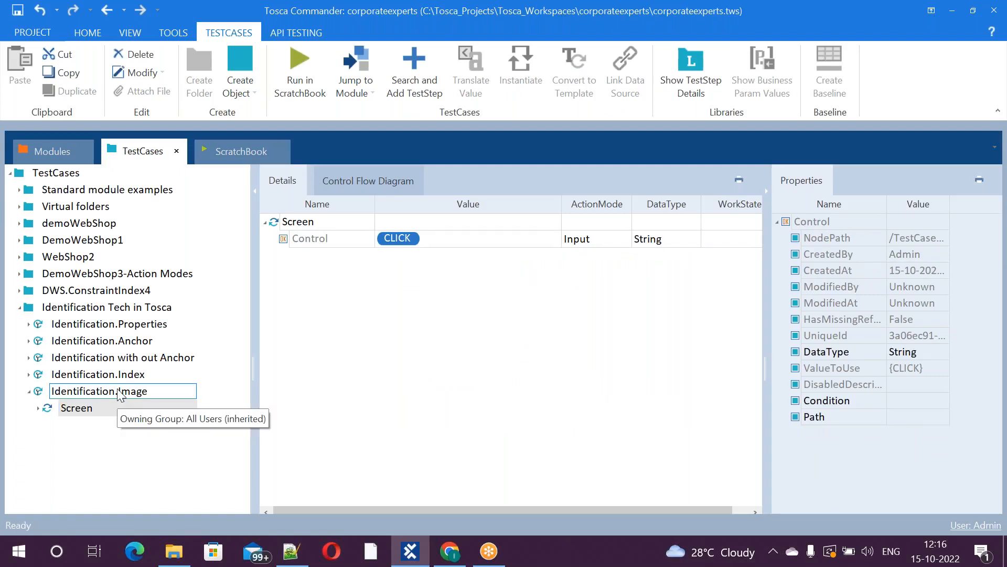
pyautogui.rightClick(120, 394)
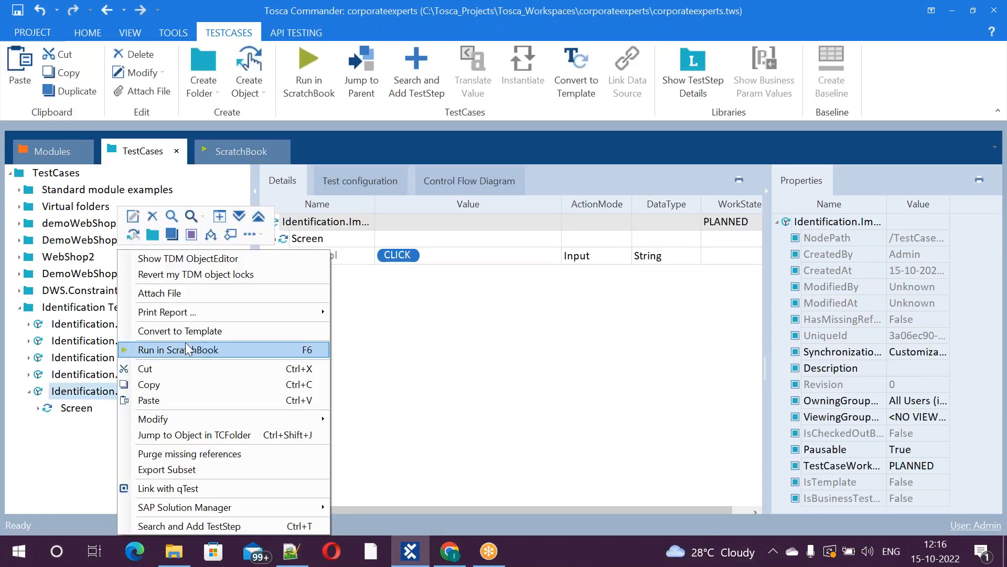
pyautogui.click(188, 349)
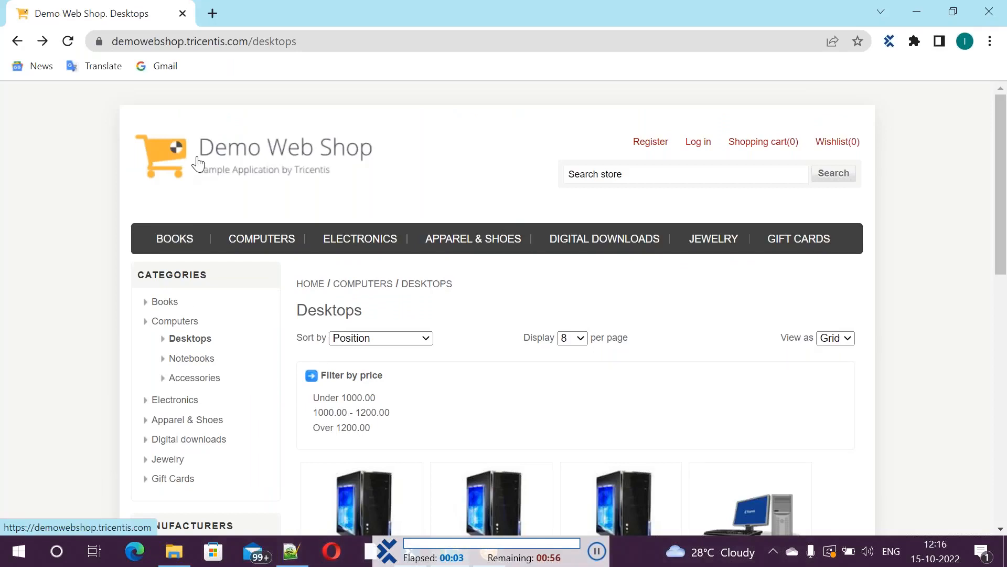
pyautogui.click(198, 164)
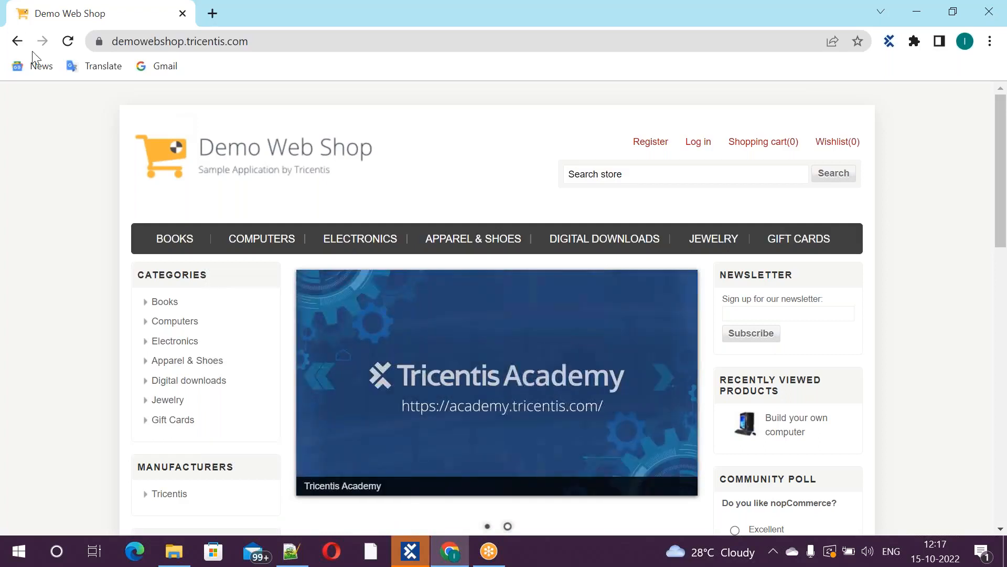
pyautogui.click(17, 42)
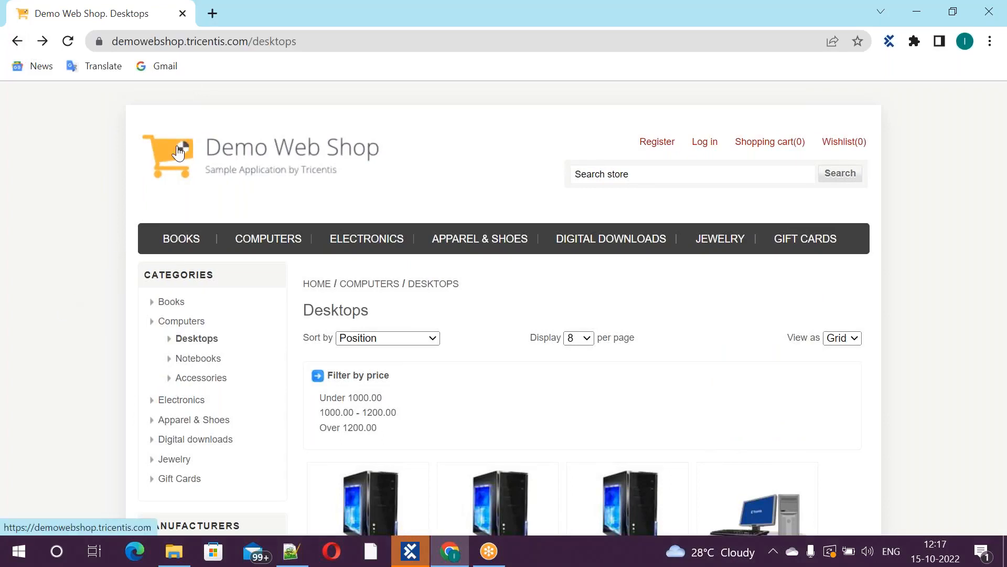
# Step: Switch to Tosca Commander, start another image-based control in the Identification Tech in Tosca5 modules folder and move its window off the logo
pyautogui.hotkey('alt', 'Tab')
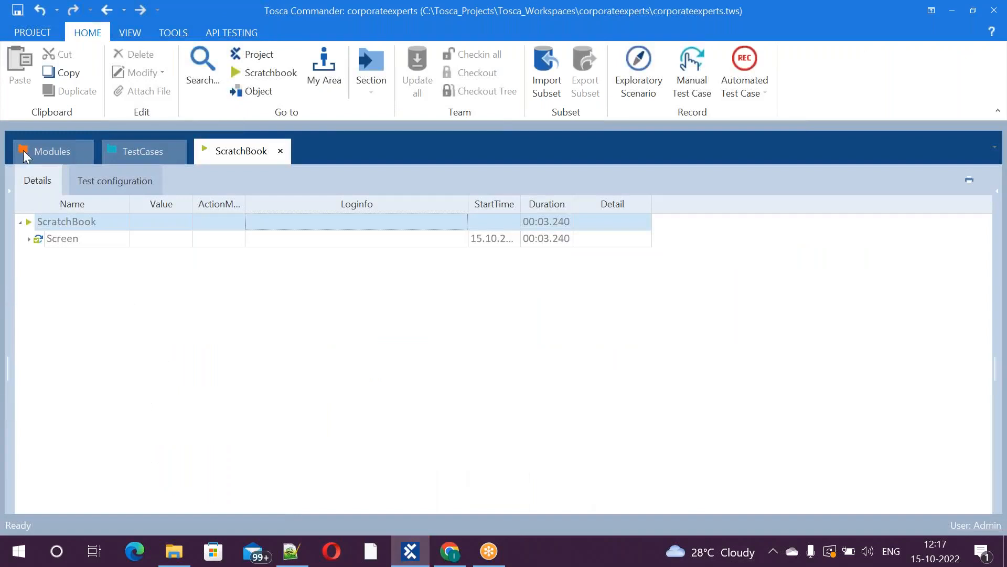
pyautogui.click(56, 154)
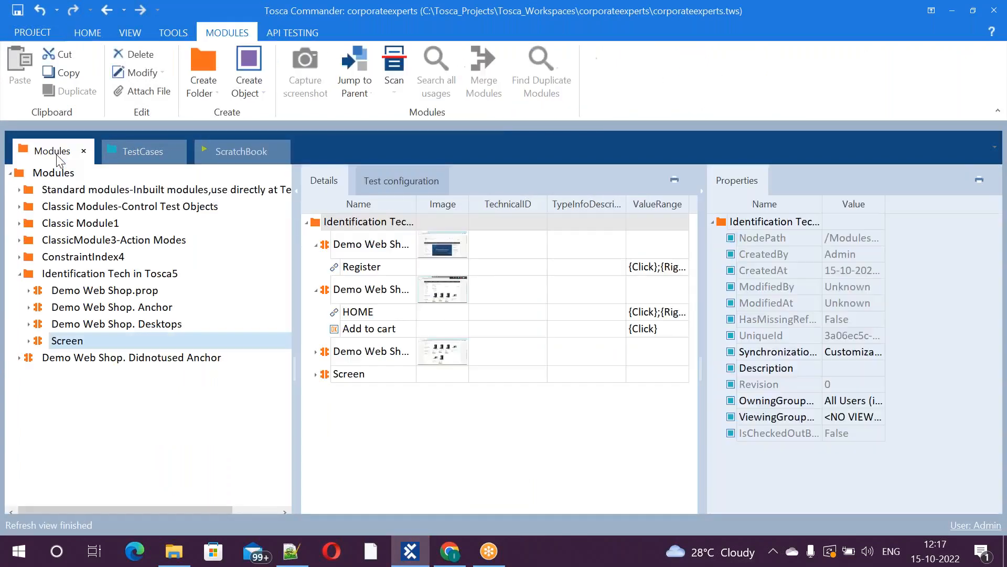
pyautogui.rightClick(32, 275)
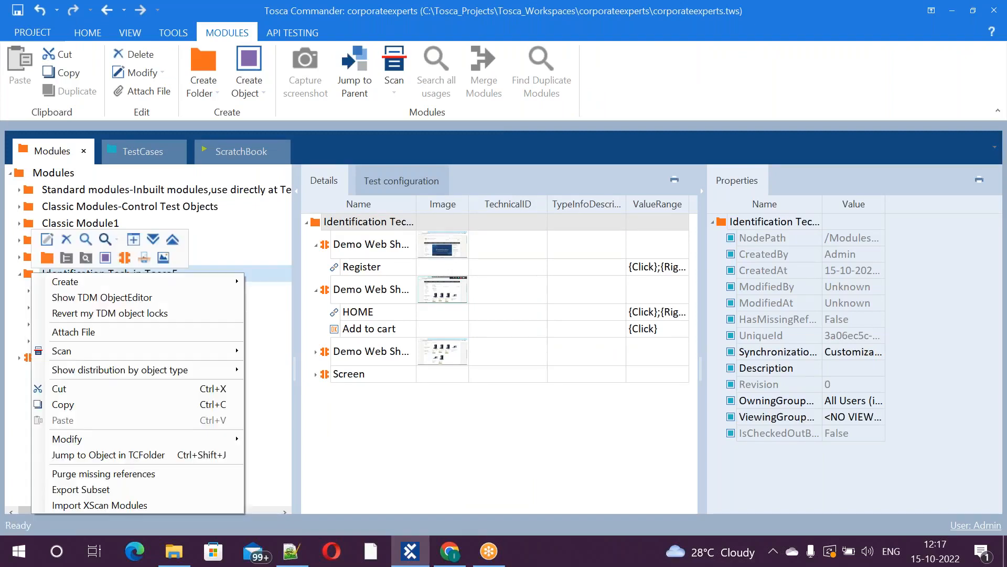
pyautogui.click(164, 257)
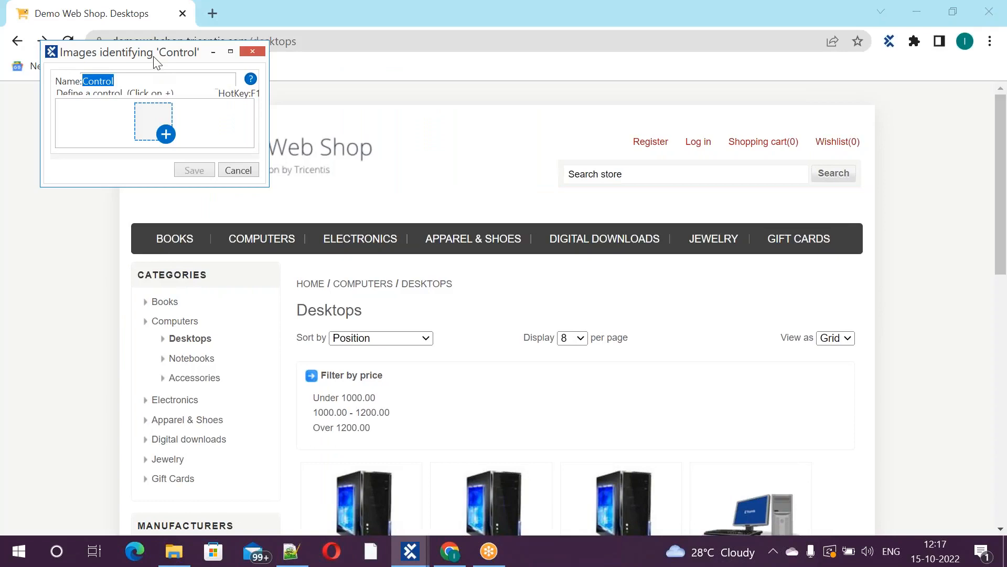
pyautogui.moveTo(156, 61); pyautogui.dragTo(608, 229)
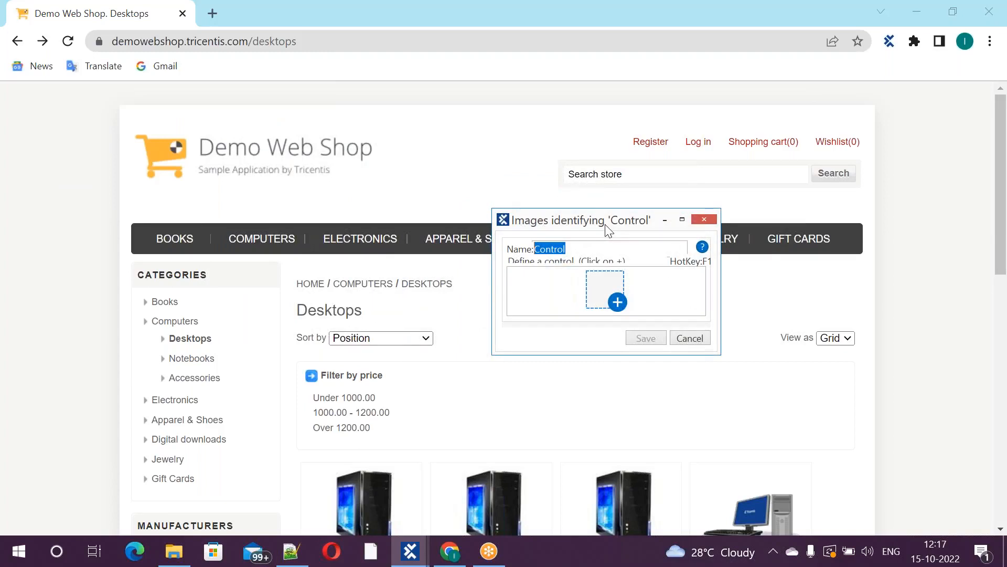
# Step: Capture the cart logo with the word Demo as a Button, using a narrow identifying strip down across the BOOKS label, and maximize the definition window
pyautogui.click(617, 303)
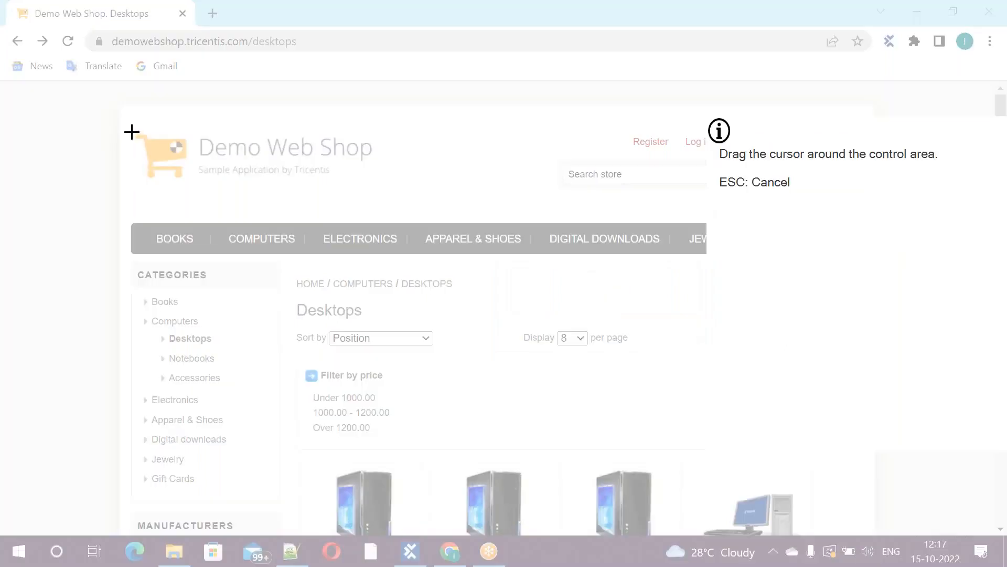
pyautogui.moveTo(131, 132); pyautogui.dragTo(259, 182)
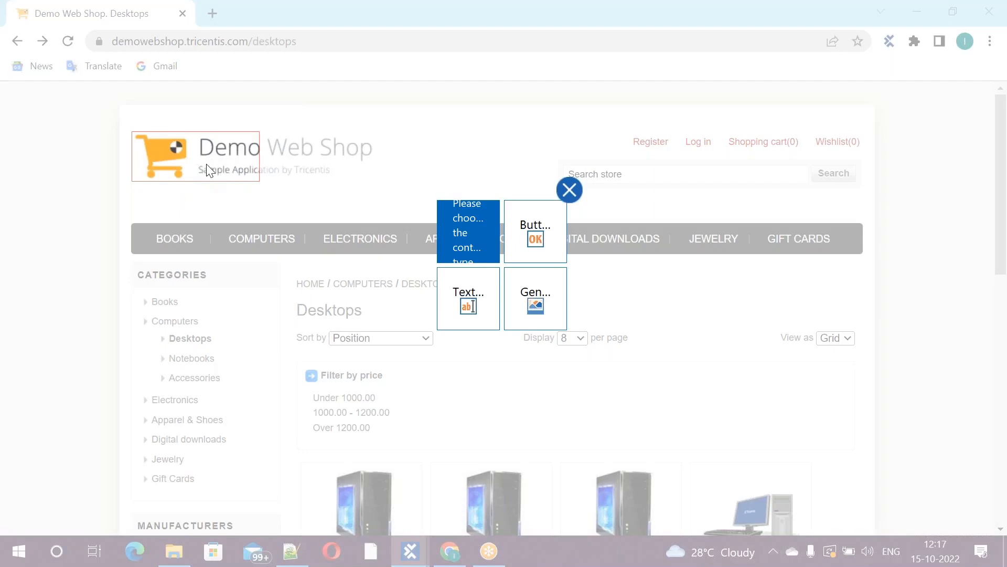
pyautogui.click(533, 247)
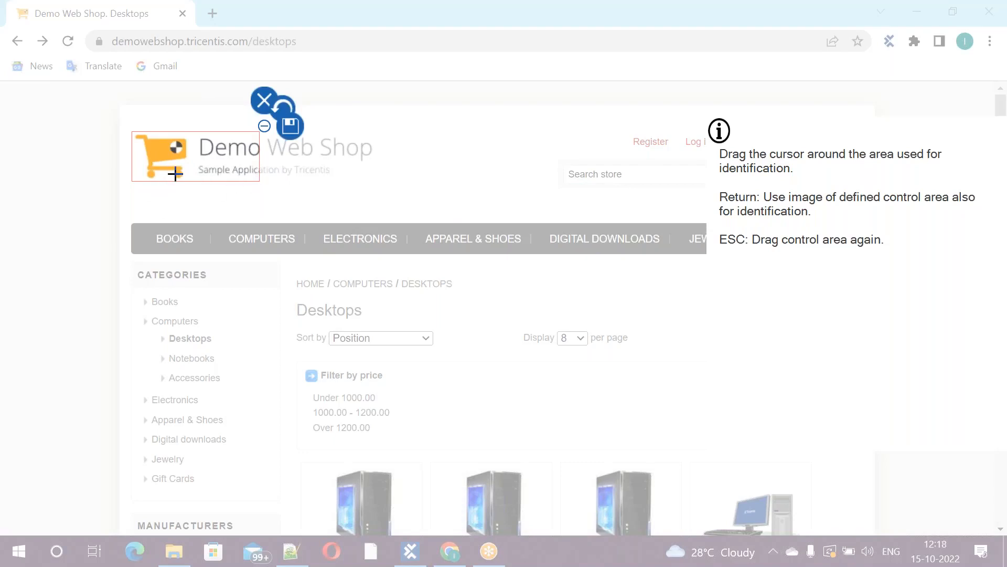
pyautogui.moveTo(177, 181); pyautogui.dragTo(166, 293)
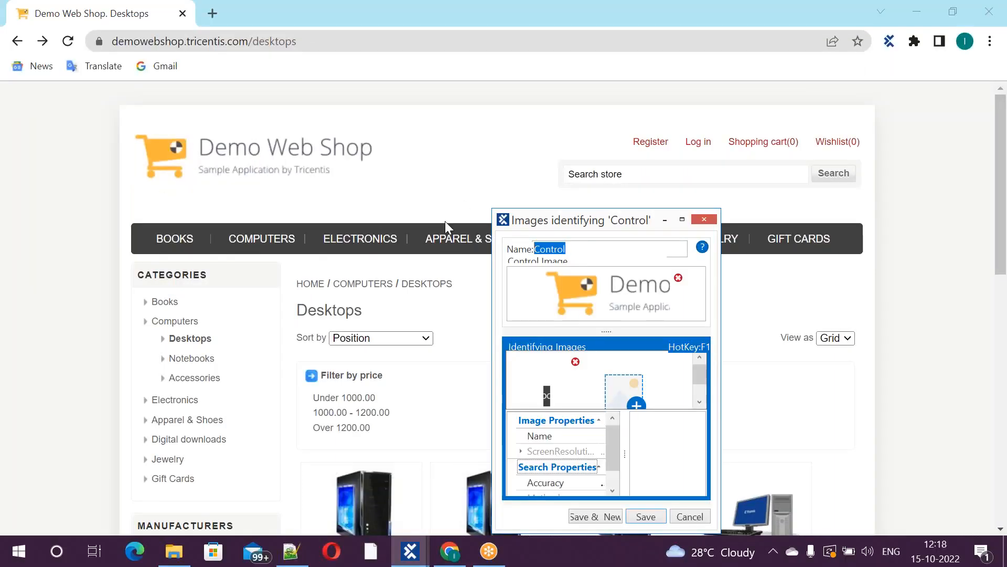
pyautogui.click(682, 221)
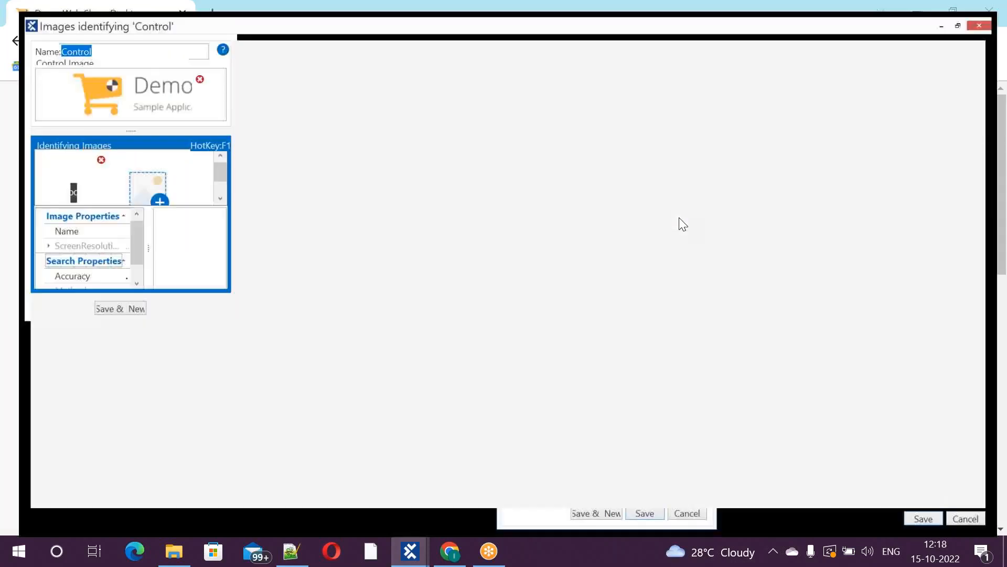
# Step: Set the identifying image's search Accuracy to 50 and save the image-based control
pyautogui.moveTo(132, 445); pyautogui.dragTo(250, 445)
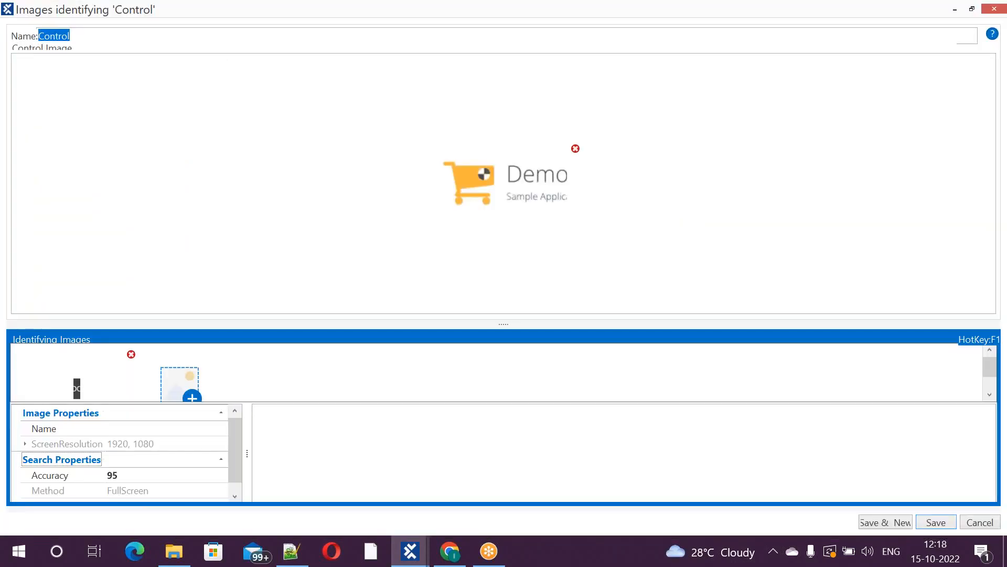
pyautogui.click(118, 477)
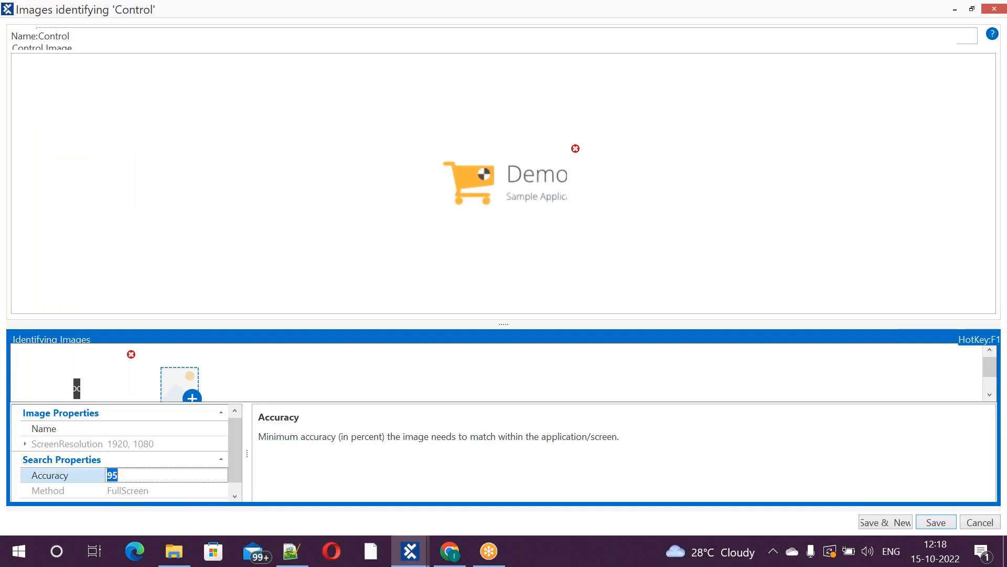
pyautogui.write('50')
pyautogui.click(259, 246)
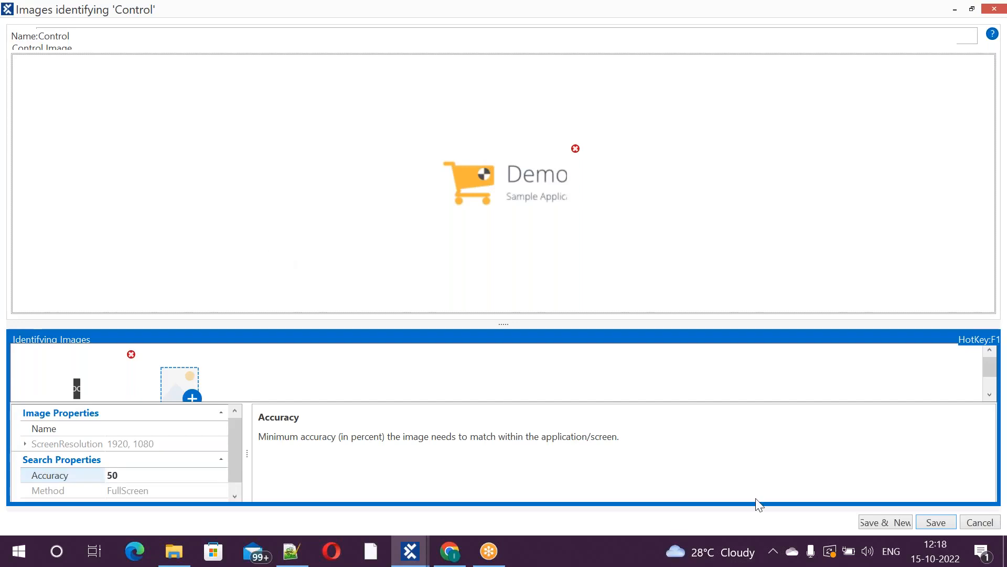
pyautogui.click(934, 522)
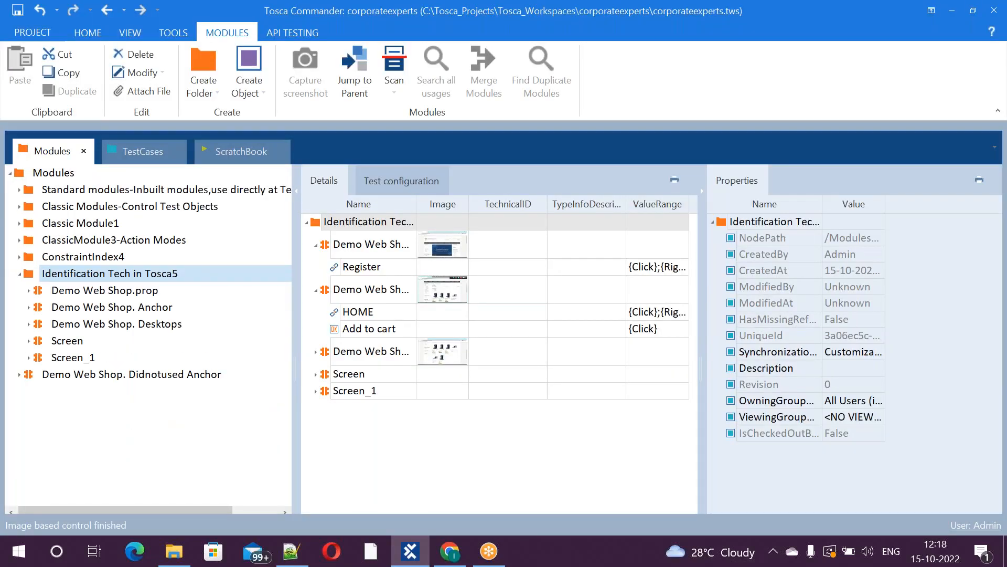
# Step: Create a test case named Identification.image1 in the Identification Tech in Tosca test case folder
pyautogui.click(138, 151)
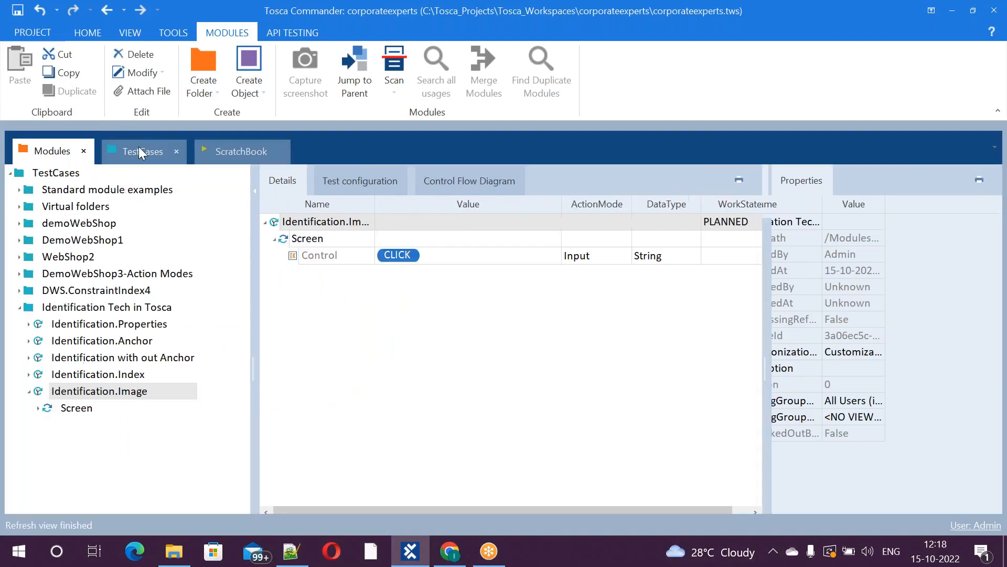
pyautogui.click(29, 394)
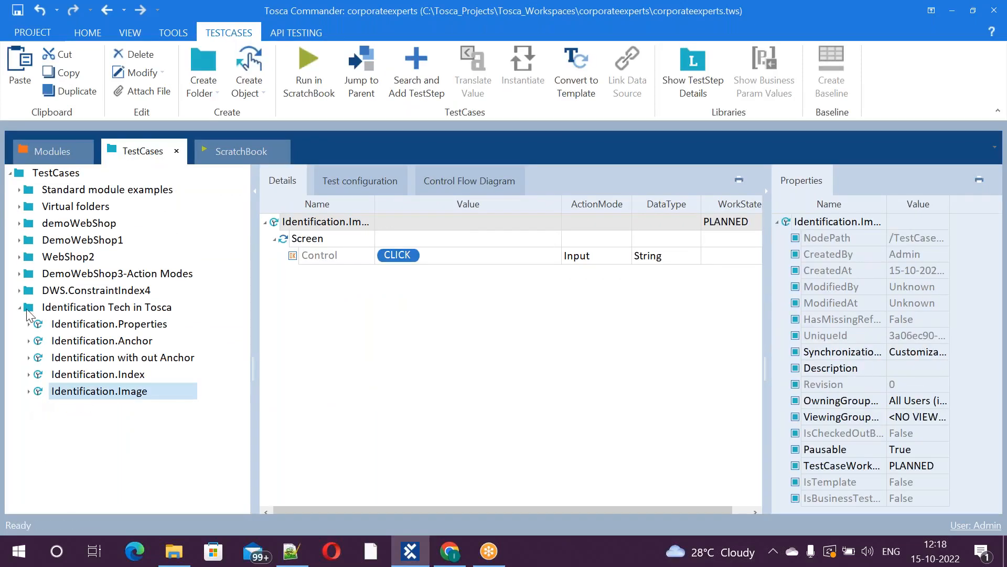
pyautogui.rightClick(29, 315)
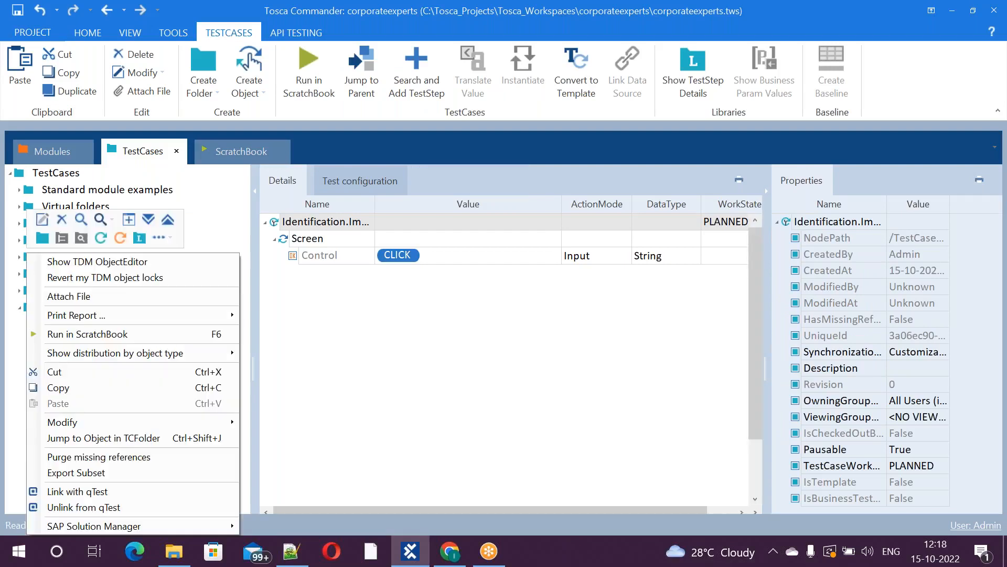
pyautogui.click(100, 238)
pyautogui.write('Ident')
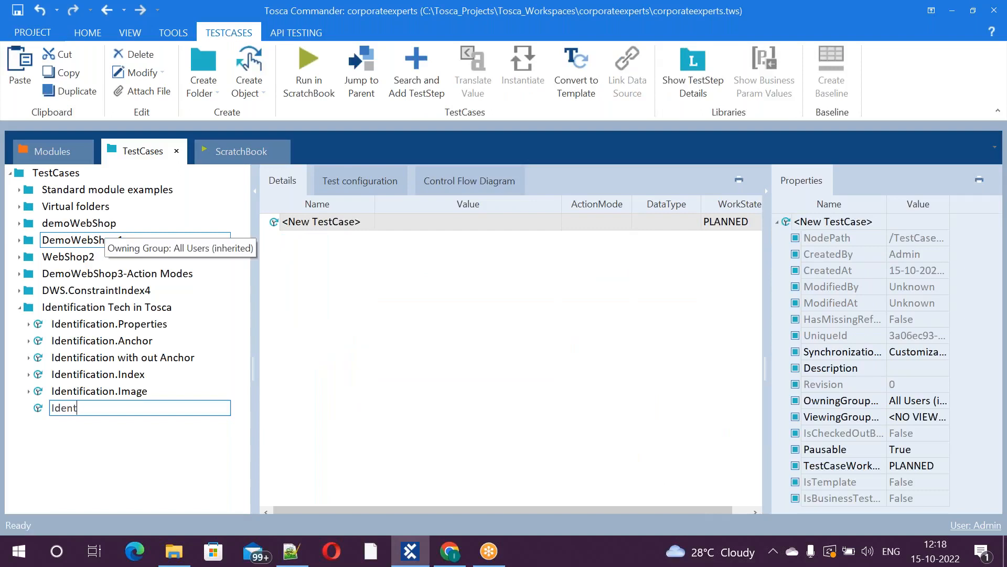
pyautogui.write('ification.image1')
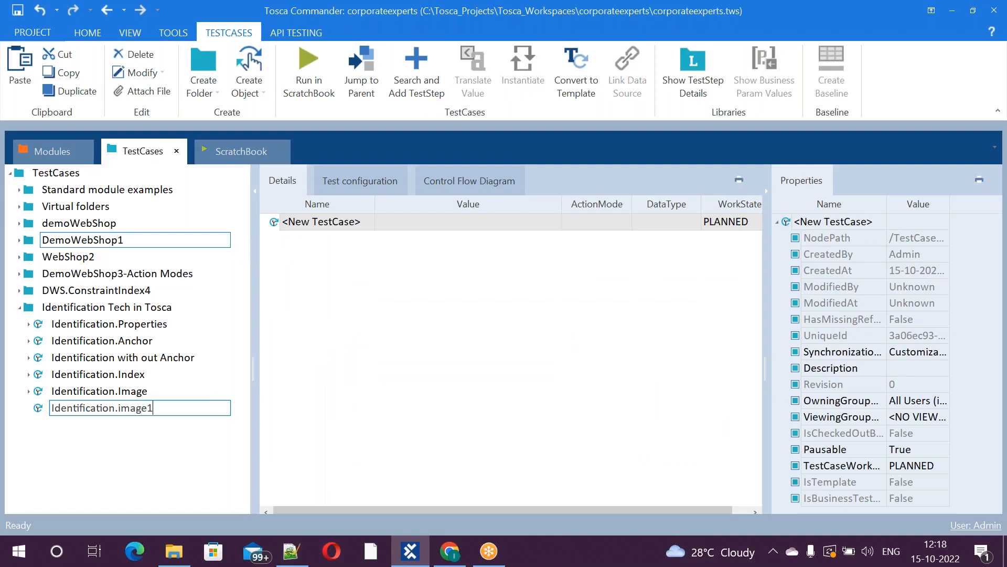
pyautogui.press('Return')
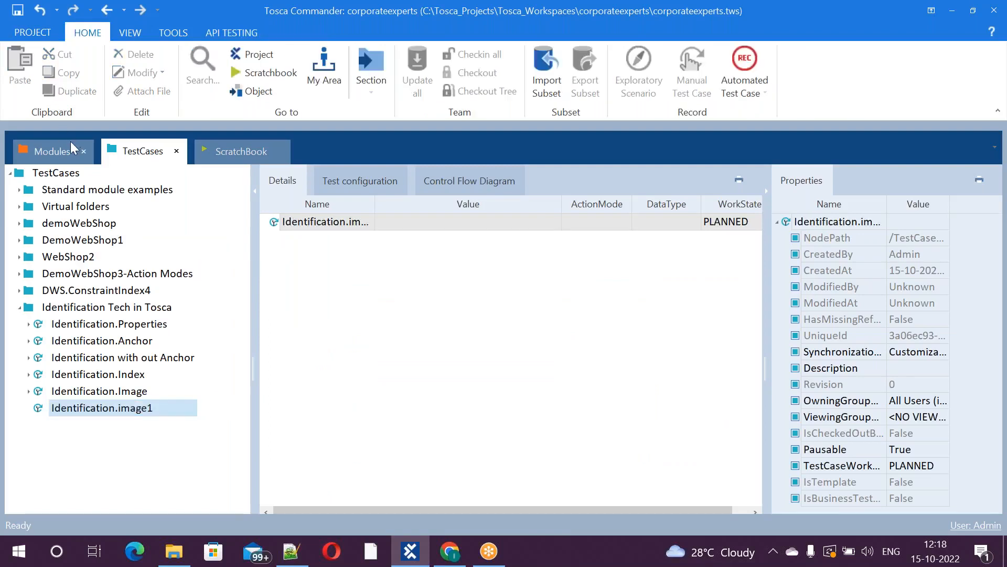
# Step: Add the Screen_1 module to the Identification.image1 test case as a test step and set its Control value to {CLICK}
pyautogui.click(52, 151)
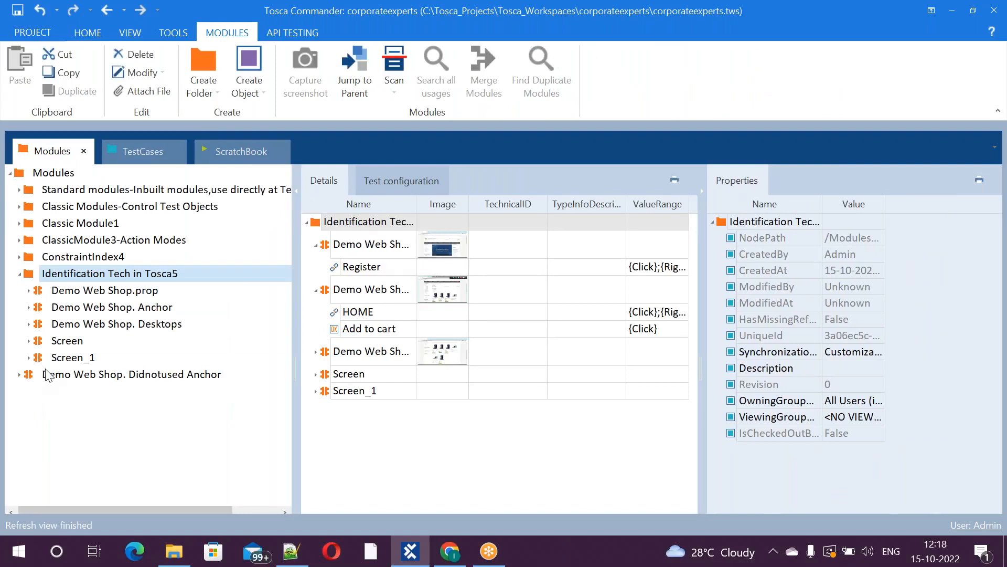
pyautogui.moveTo(61, 361); pyautogui.dragTo(63, 408)
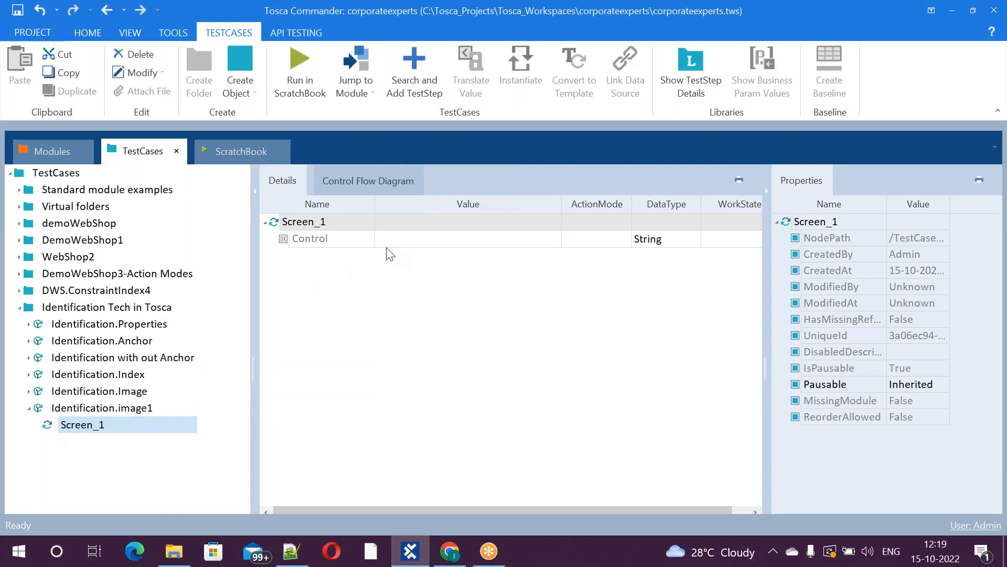
pyautogui.click(461, 238)
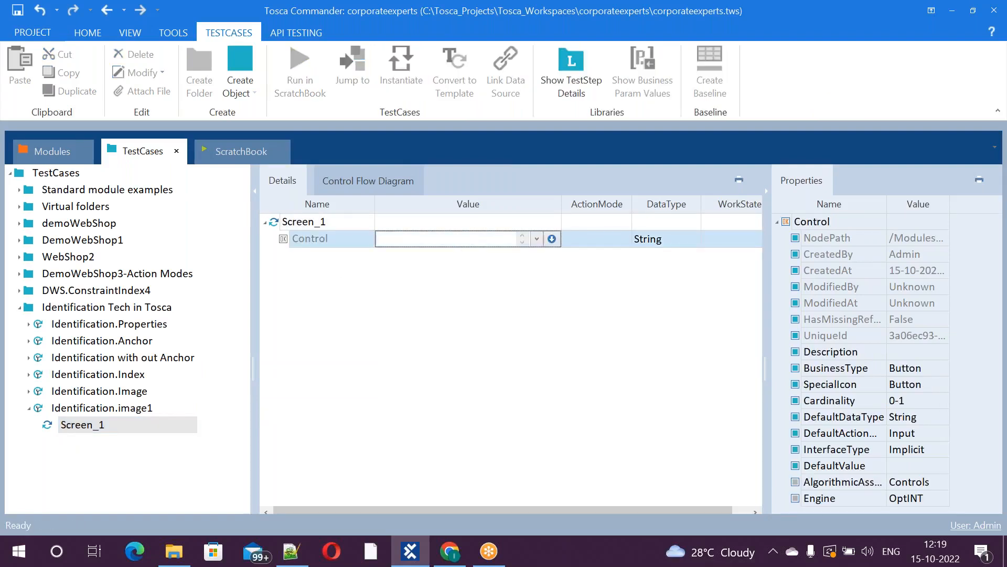
pyautogui.write('{')
pyautogui.write('CLICK}')
pyautogui.press('Return')
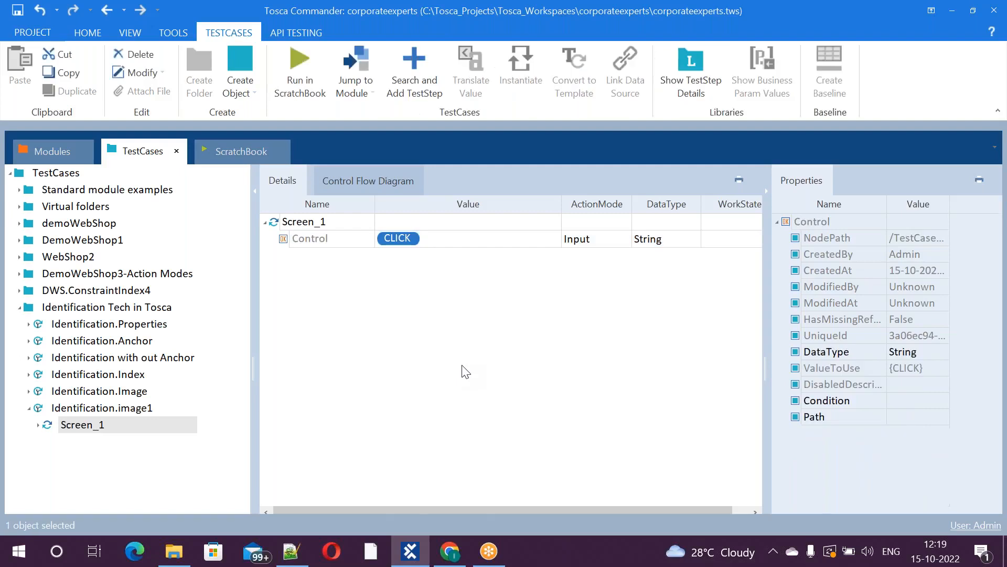
# Step: Check that the browser is on the shop's Desktops page and run the Identification.image1 test case in ScratchBook
pyautogui.hotkey('alt', 'Tab')
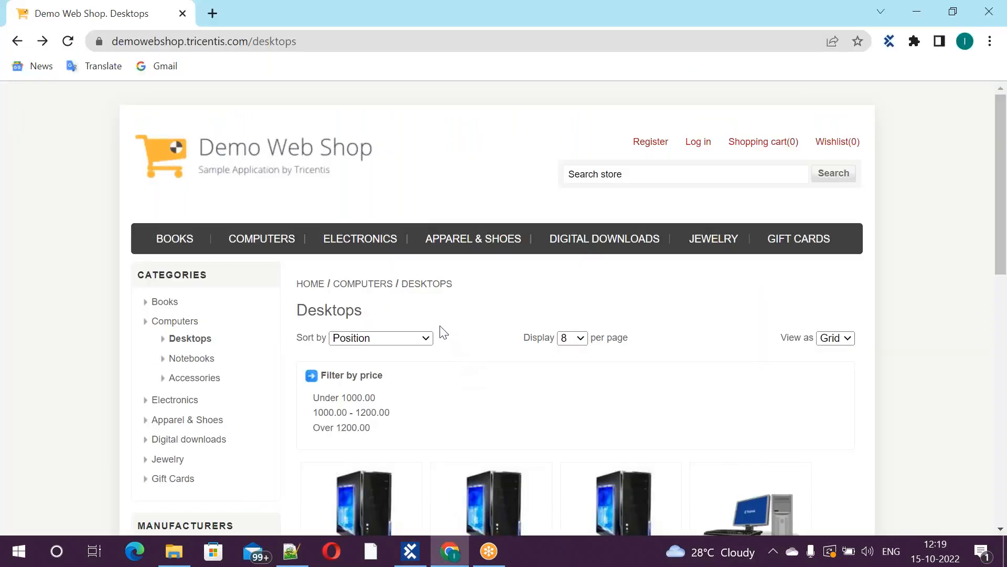
pyautogui.hotkey('alt', 'Tab')
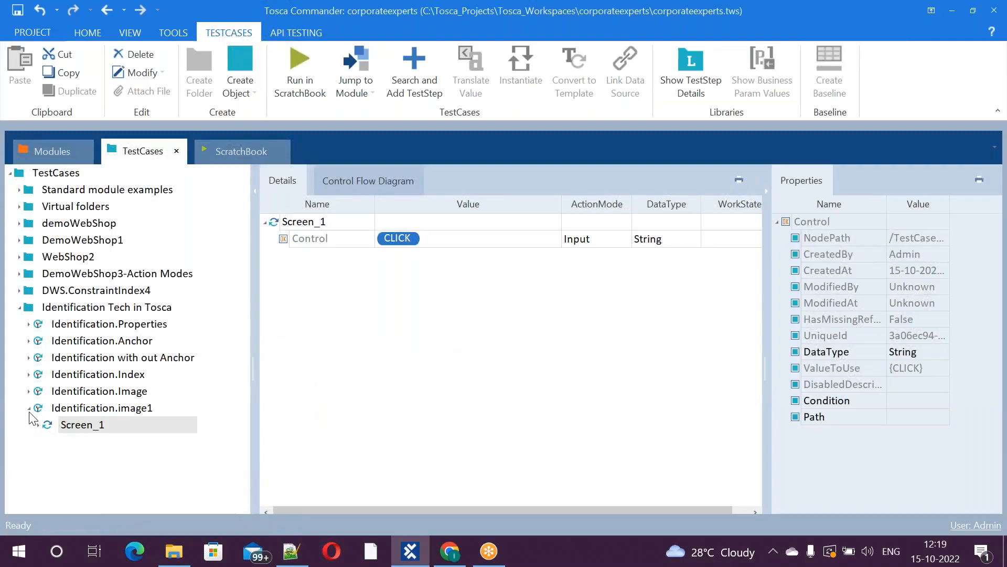
pyautogui.click(29, 409)
pyautogui.click(62, 412)
pyautogui.rightClick(62, 412)
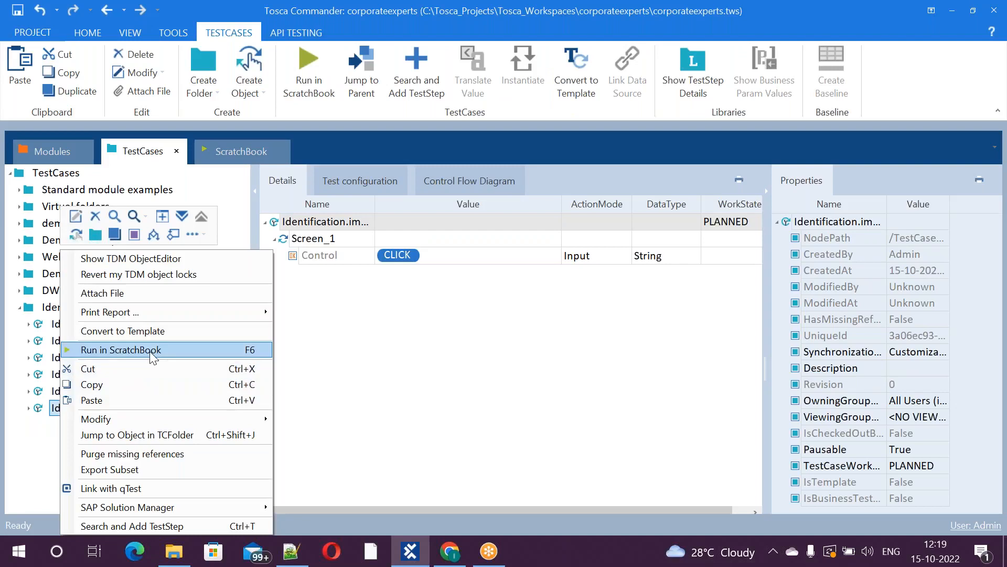
pyautogui.click(154, 351)
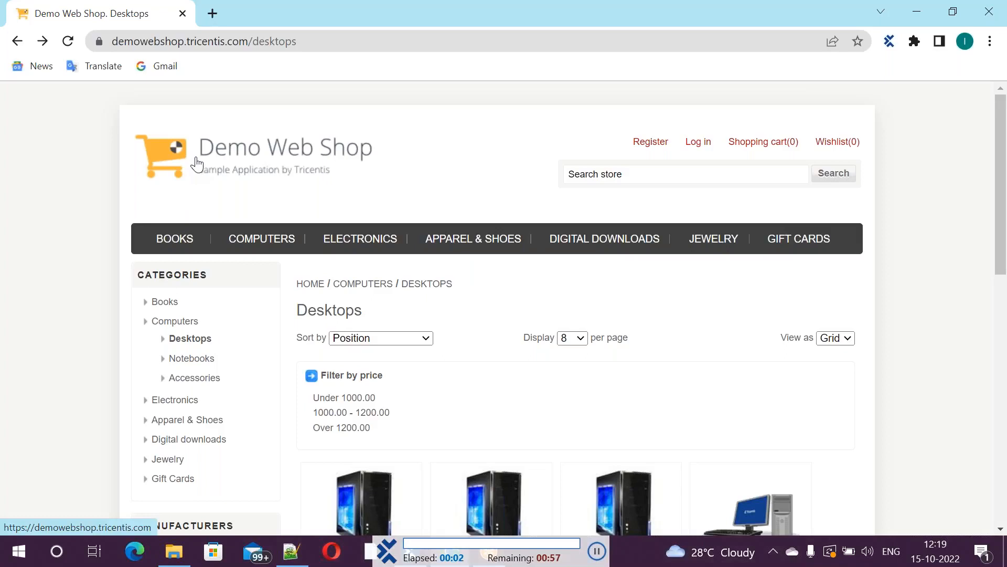
pyautogui.click(197, 164)
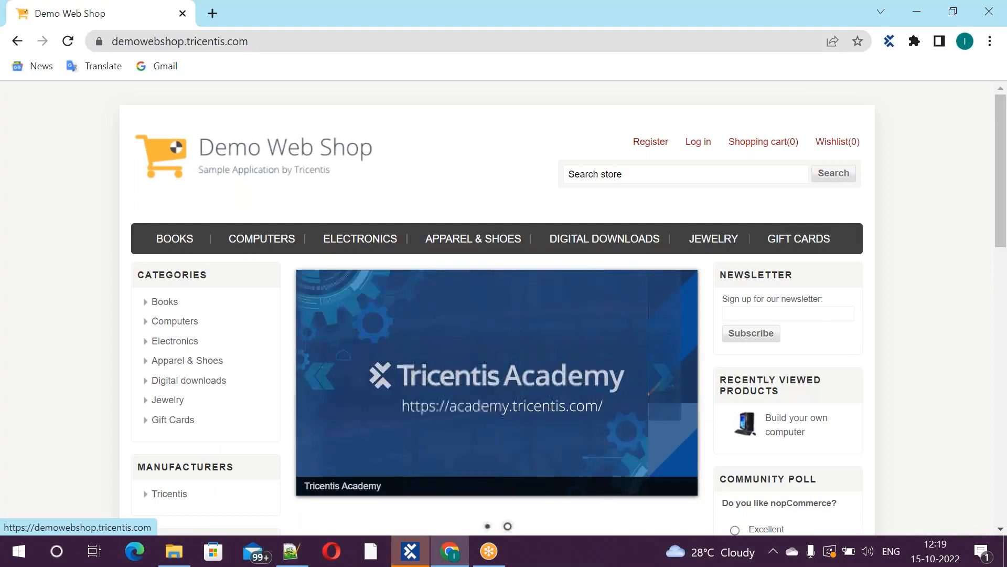
# Step: Switch to Tosca Commander, expand the Screen_1 result in ScratchBook and examine the Loginfo of its Control
pyautogui.hotkey('alt', 'Tab')
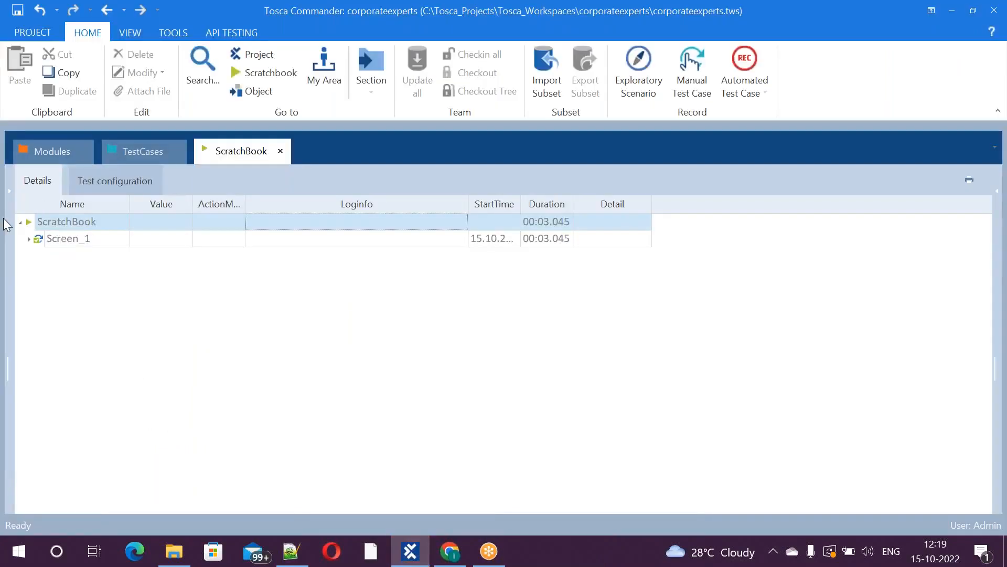
pyautogui.click(30, 240)
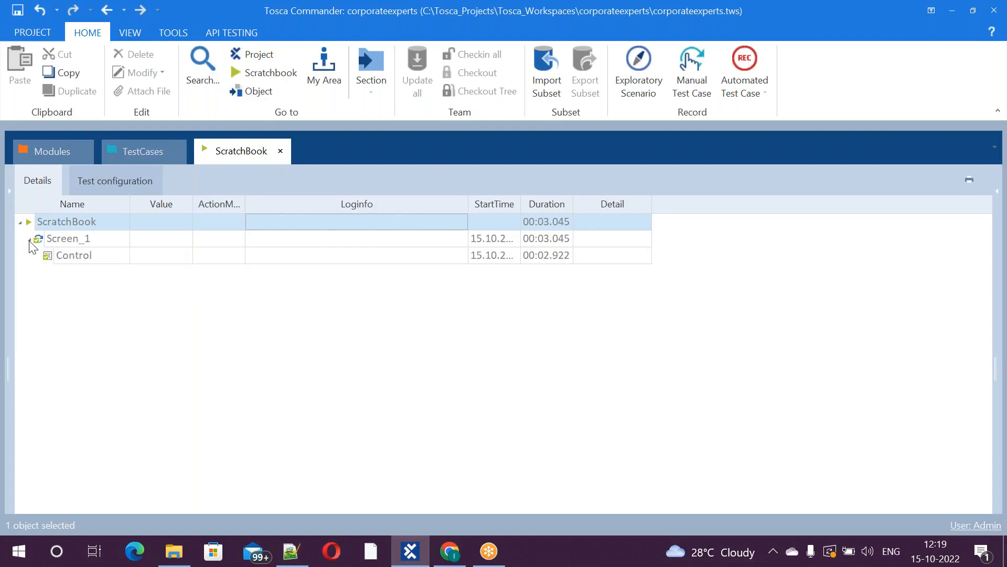
pyautogui.click(58, 257)
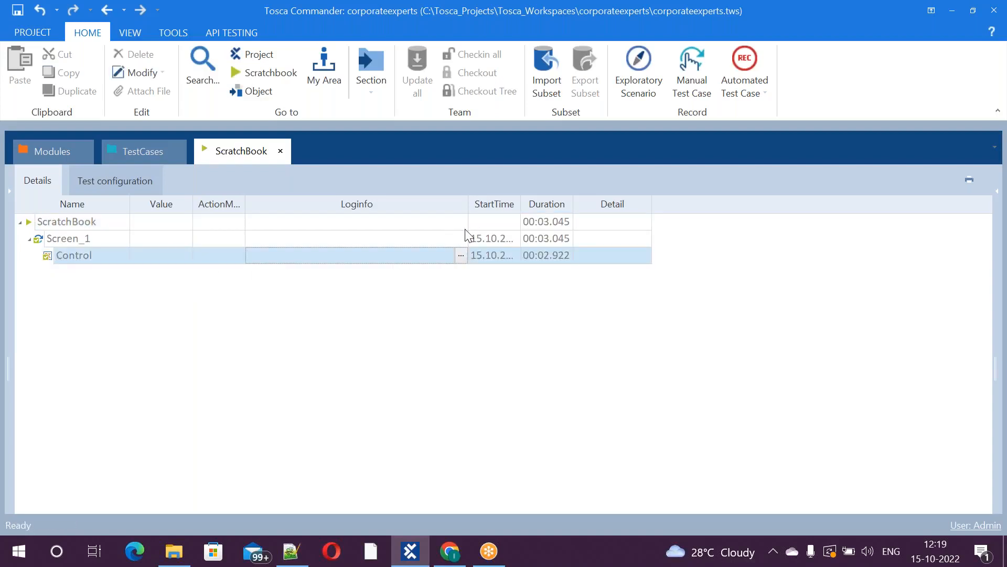
pyautogui.click(461, 255)
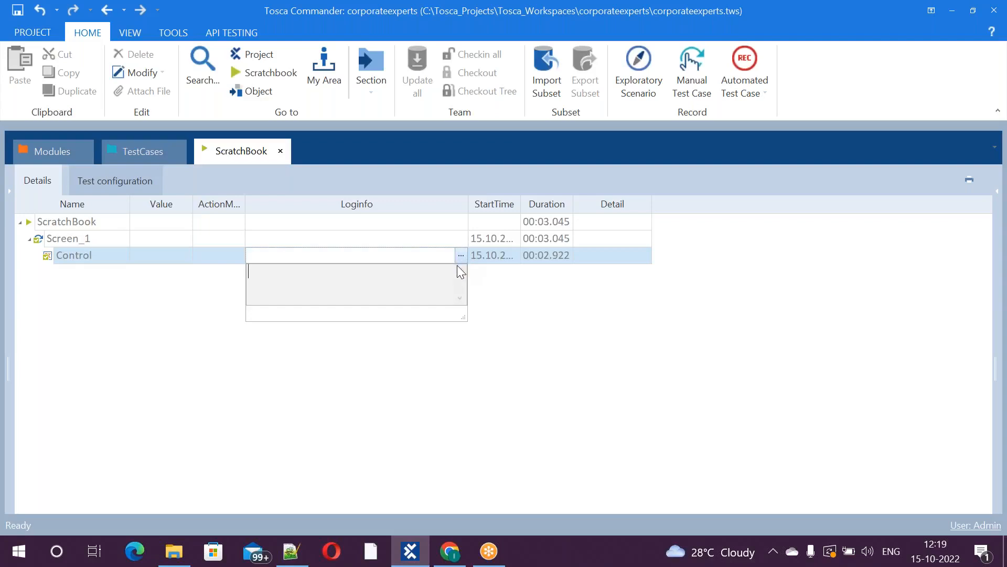
pyautogui.click(602, 366)
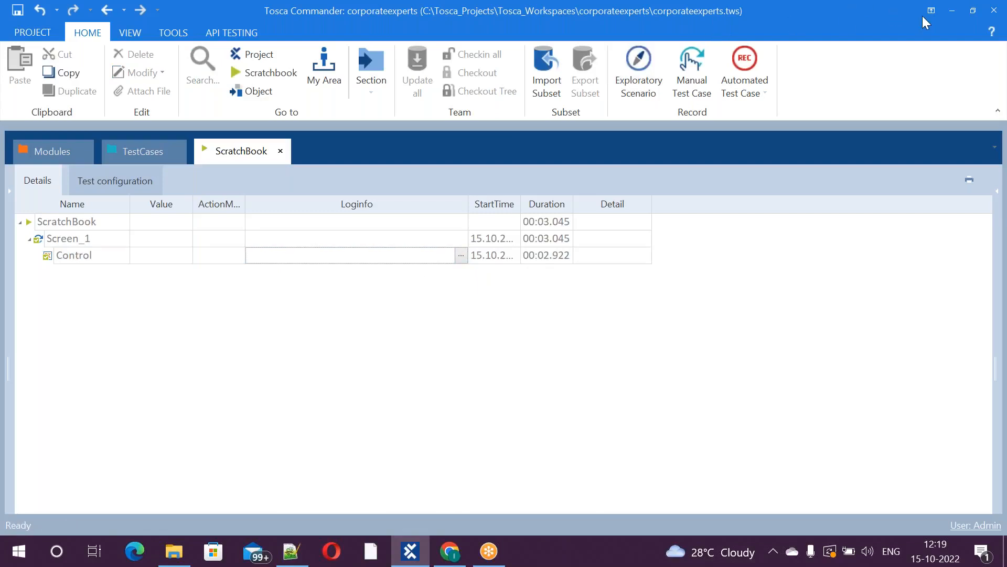
pyautogui.click(915, 104)
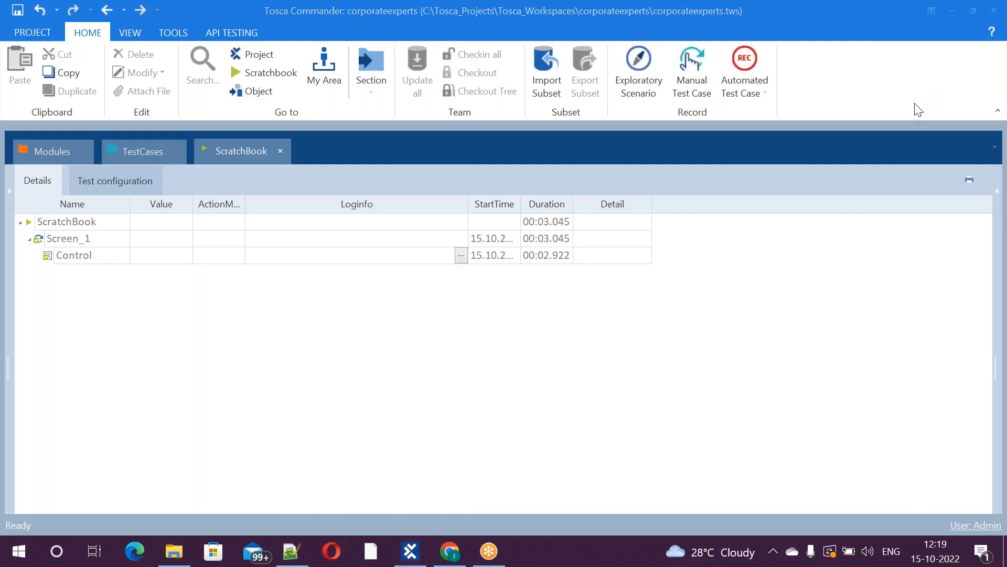